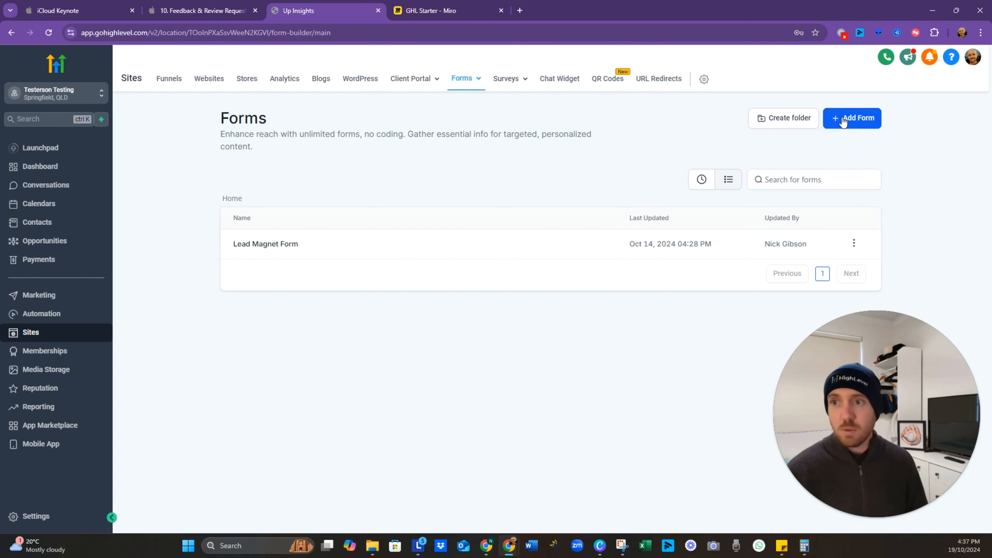
Step: Start a new form from scratch and delete its Last Name and Phone fields
{"action": "left_click", "coordinate": [848, 125]}
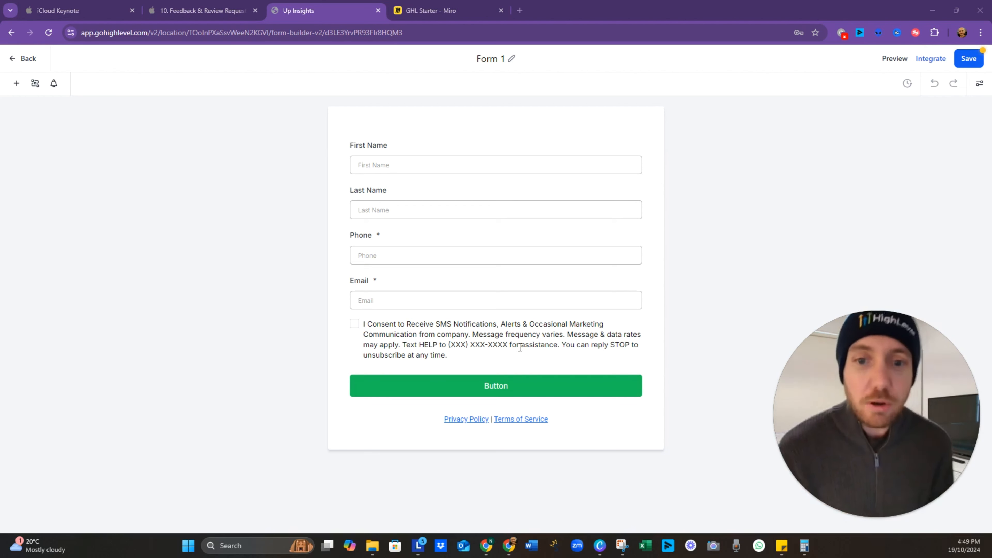
{"action": "left_click", "coordinate": [432, 201]}
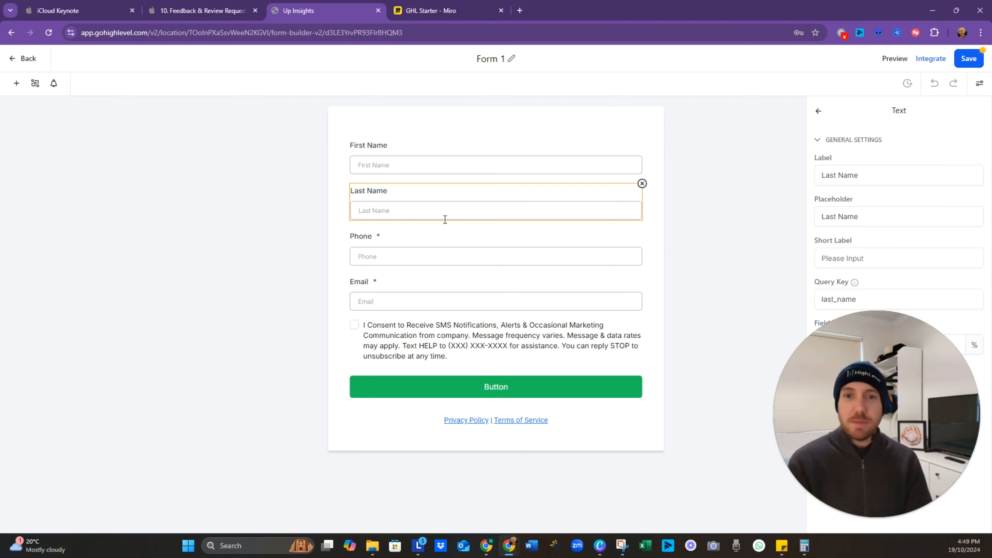
{"action": "left_click", "coordinate": [642, 183]}
{"action": "left_click", "coordinate": [602, 213]}
{"action": "left_click", "coordinate": [642, 184]}
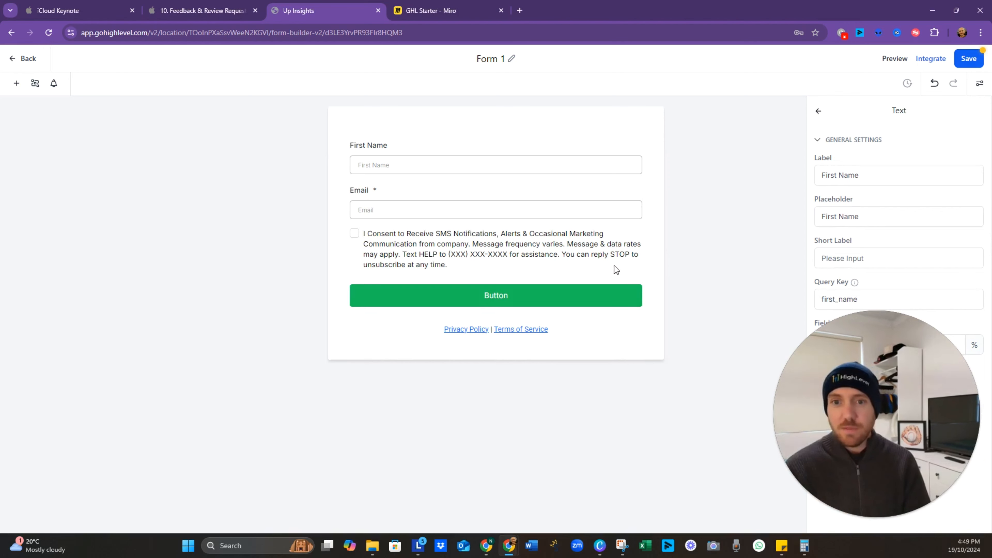
Step: Delete the SMS consent checkbox and the Privacy Policy and Terms links
{"action": "left_click", "coordinate": [634, 251]}
{"action": "left_click", "coordinate": [640, 229]}
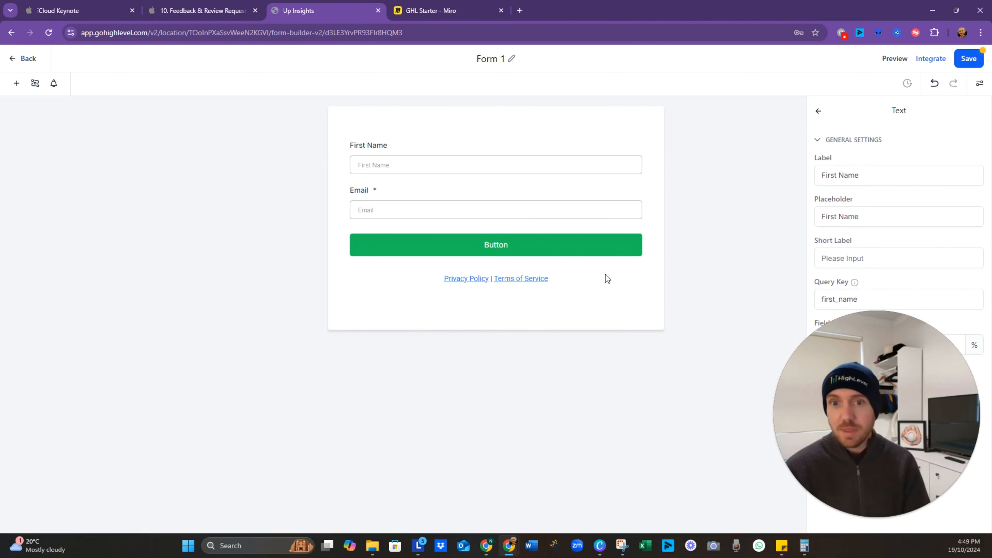
{"action": "left_click", "coordinate": [567, 282]}
{"action": "left_click", "coordinate": [641, 269]}
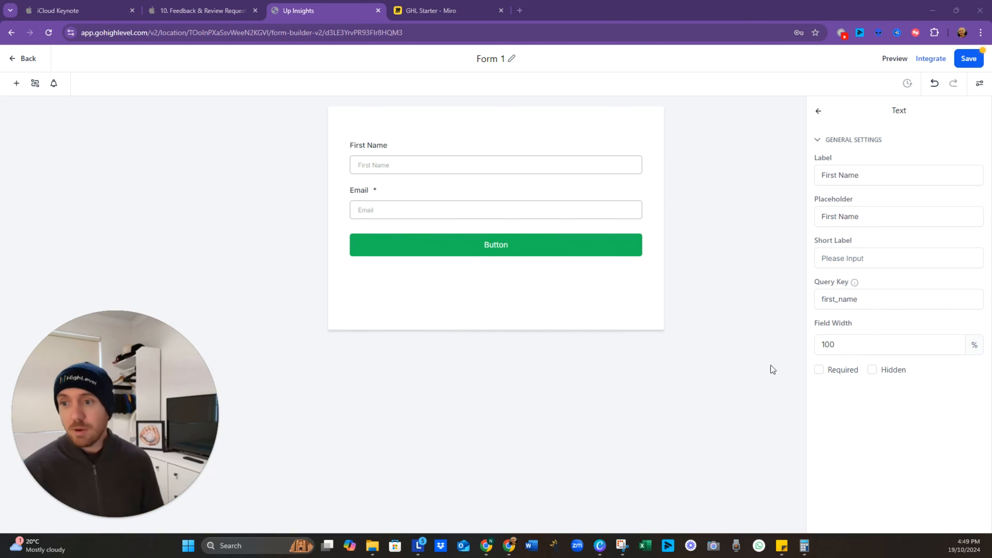
{"action": "left_click", "coordinate": [446, 178]}
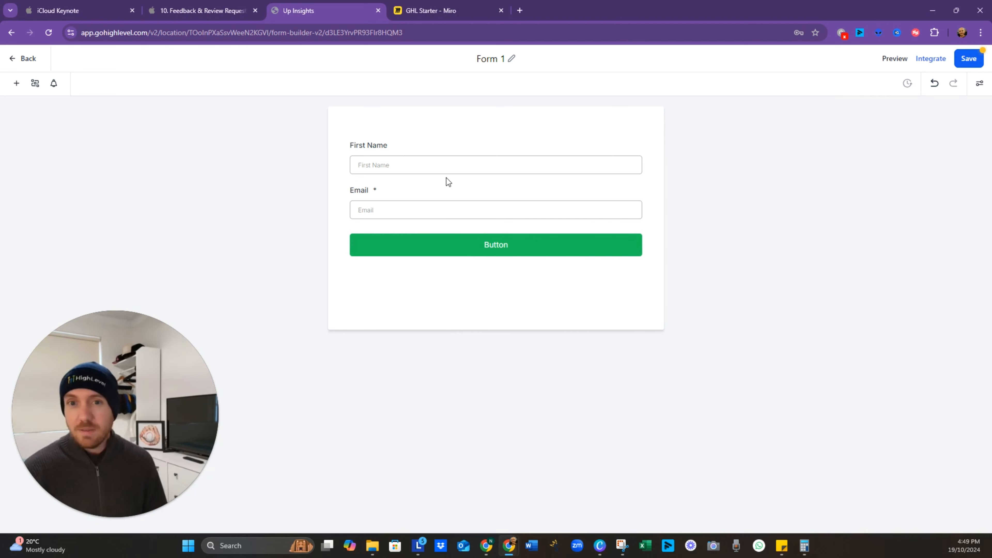
{"action": "left_click", "coordinate": [459, 151]}
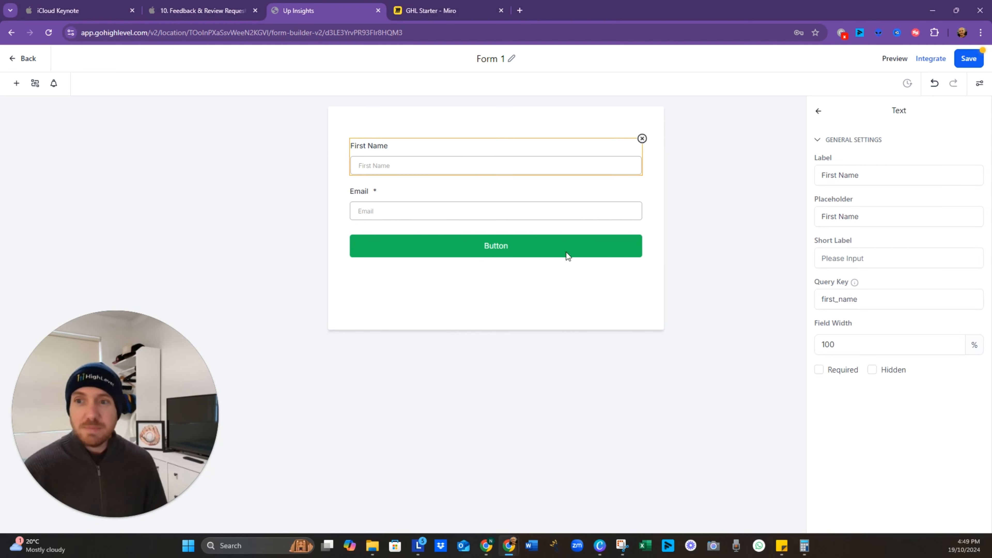
Step: Tick Required on the First Name field (query key first_name)
{"action": "left_click", "coordinate": [819, 370]}
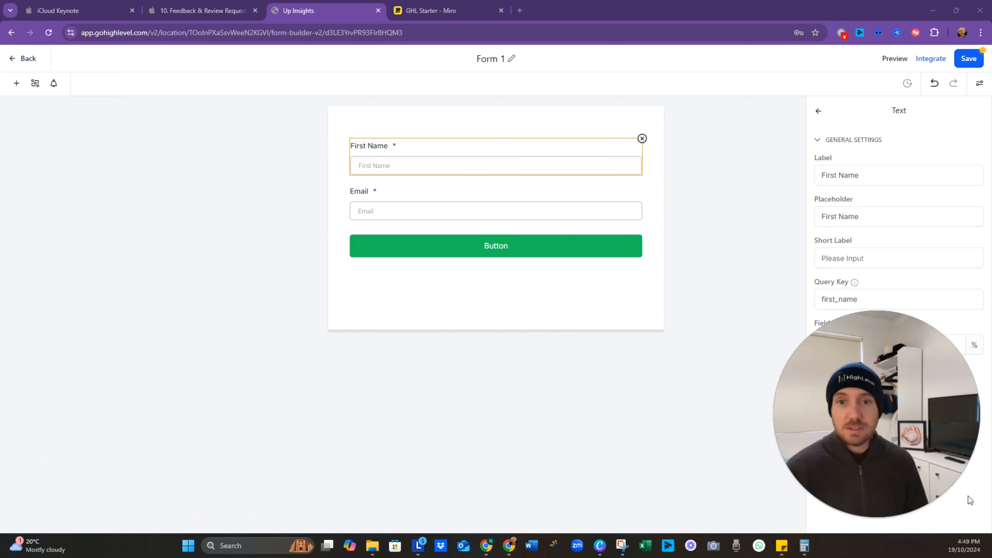
Step: Open the Add Form Element panel and switch to its Custom Fields list
{"action": "left_click", "coordinate": [18, 90]}
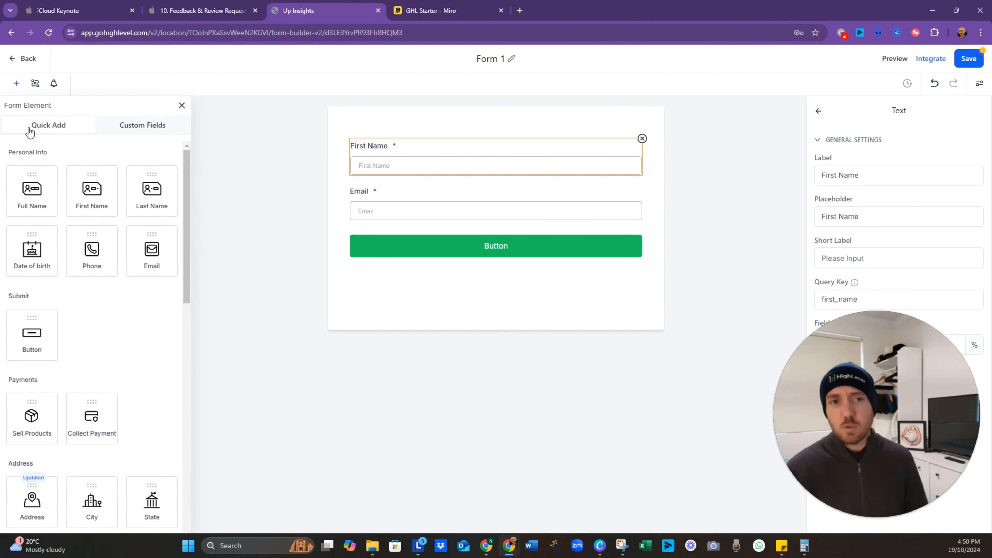
{"action": "scroll", "coordinate": [100, 374], "scroll_direction": "down", "scroll_amount": 8}
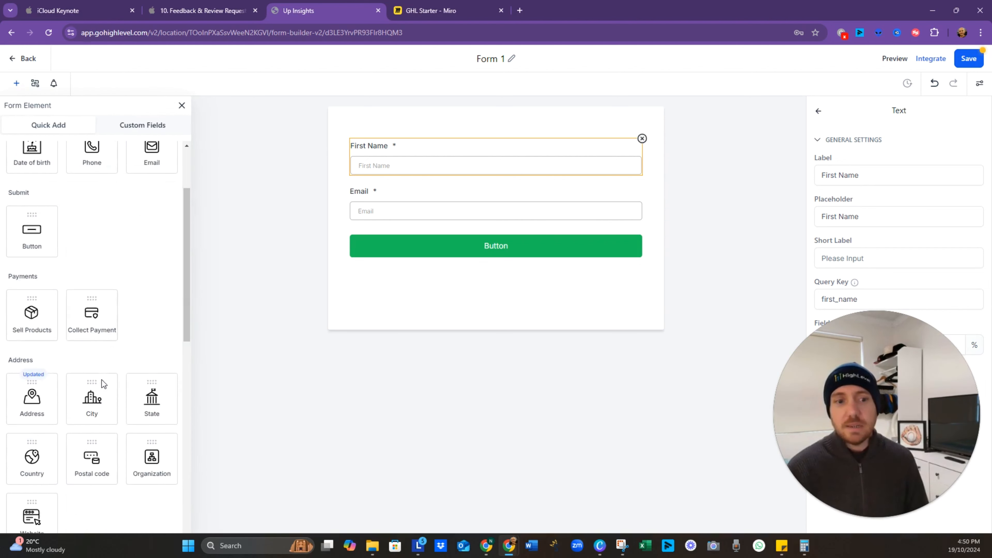
{"action": "scroll", "coordinate": [116, 406], "scroll_direction": "down", "scroll_amount": 8}
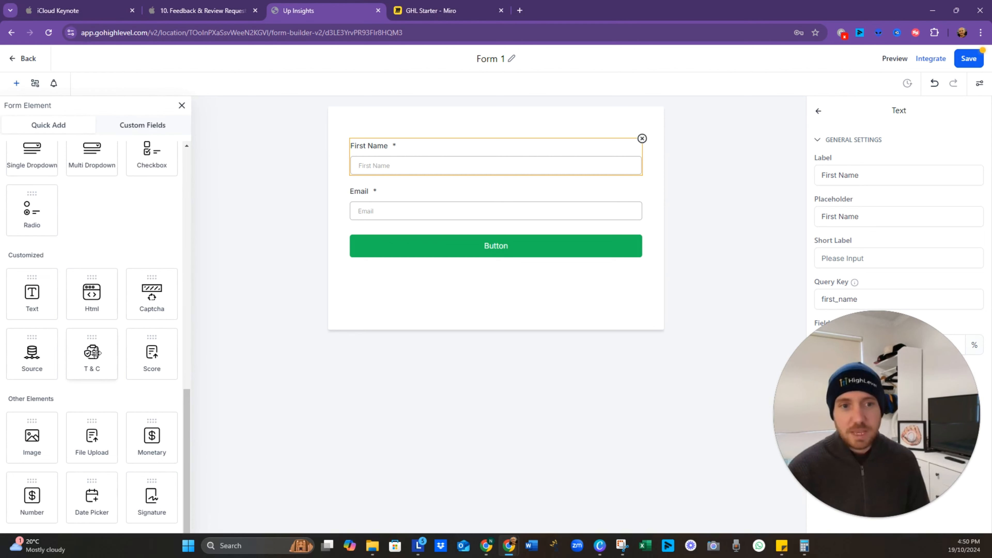
{"action": "scroll", "coordinate": [113, 323], "scroll_direction": "up", "scroll_amount": 16}
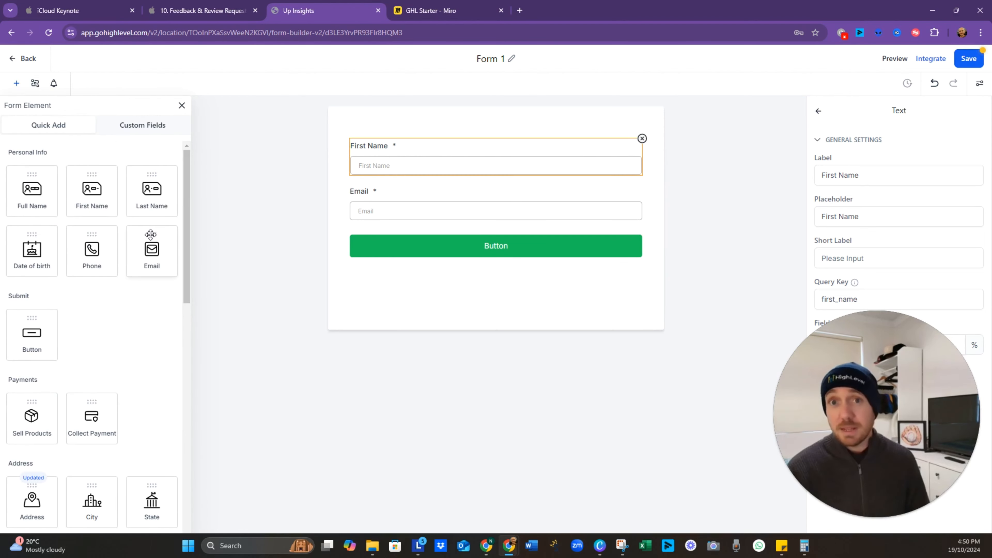
{"action": "left_click", "coordinate": [131, 132]}
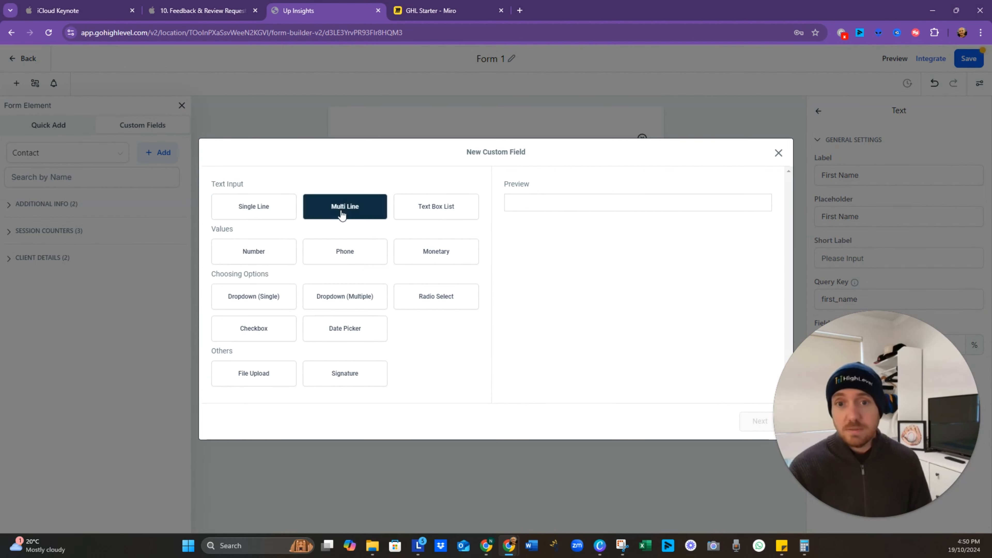
Step: Save a Multi Line field 'Most Valuable Part of Our Coaching?' under the Additional Info group
{"action": "left_click", "coordinate": [349, 208]}
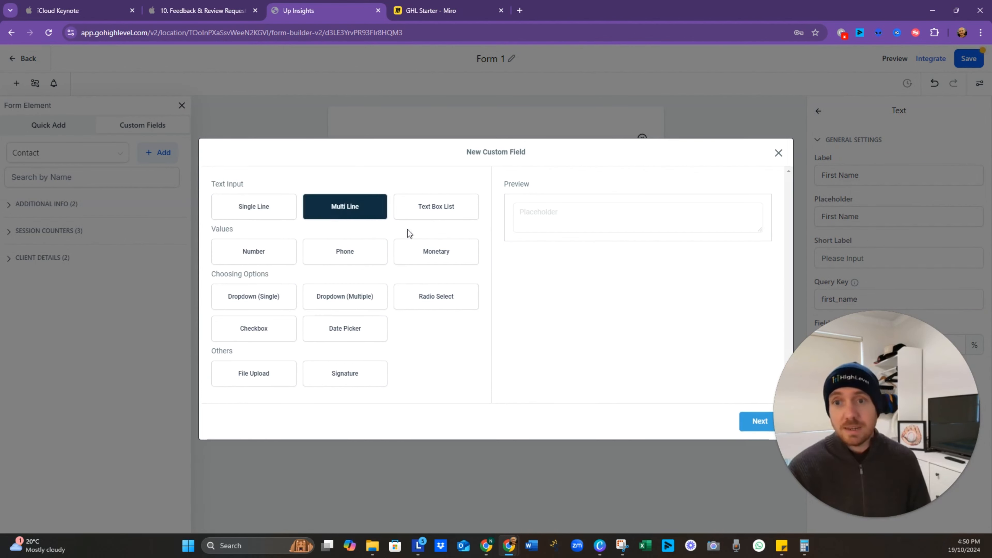
{"action": "left_click", "coordinate": [755, 423]}
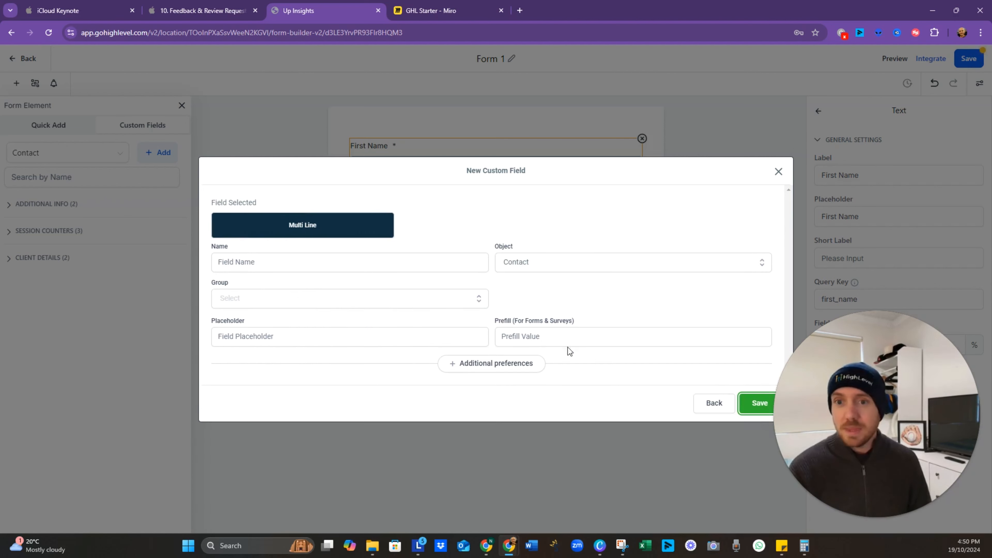
{"action": "left_click", "coordinate": [329, 263]}
{"action": "type", "text": "Most Valuable Part of Our Coaching?"}
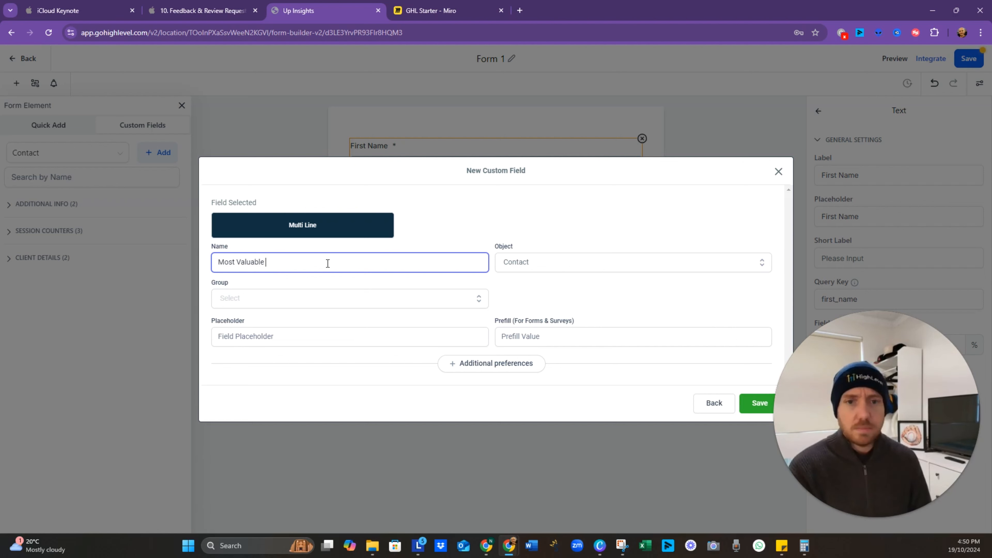
{"action": "left_click", "coordinate": [760, 403]}
{"action": "left_click", "coordinate": [464, 296]}
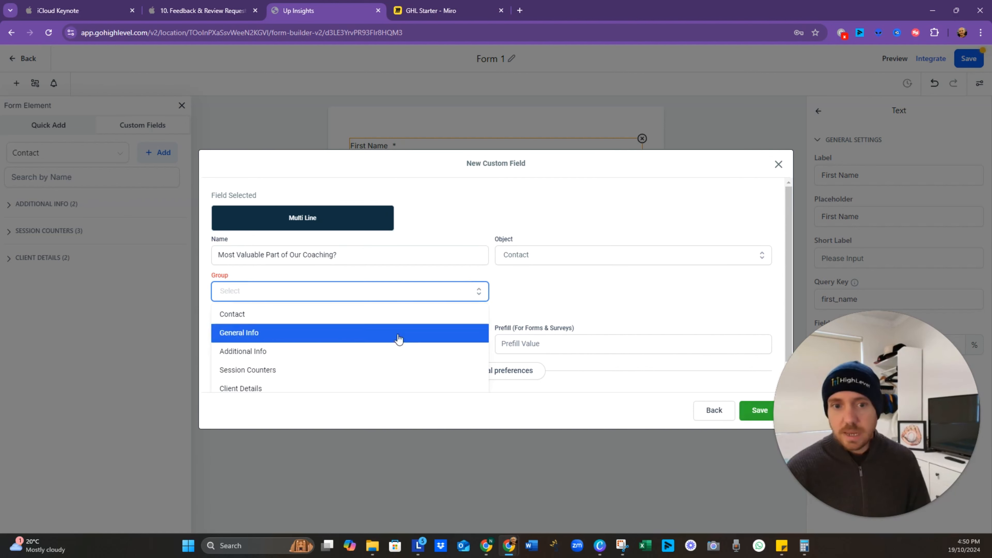
{"action": "scroll", "coordinate": [398, 339], "scroll_direction": "down", "scroll_amount": 1}
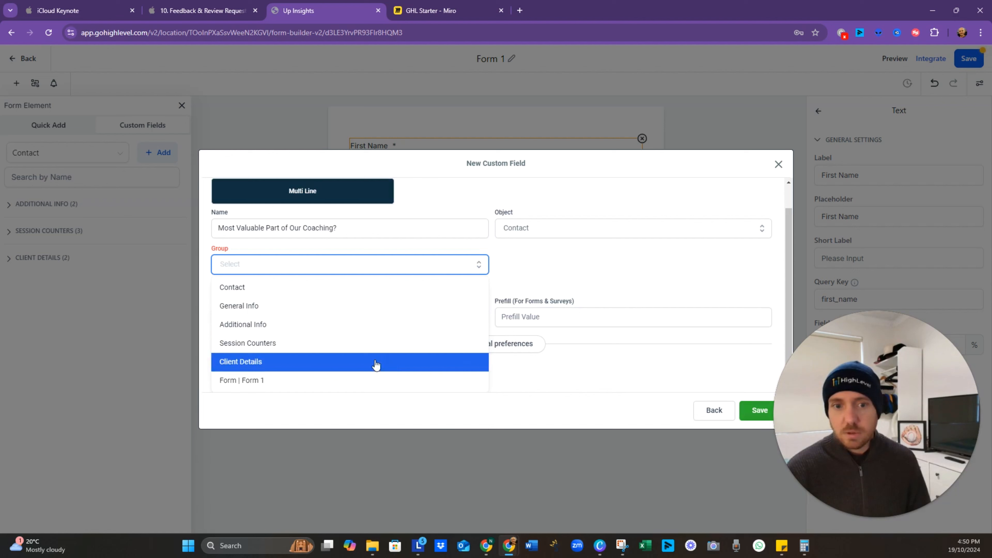
{"action": "left_click", "coordinate": [268, 288]}
{"action": "left_click", "coordinate": [468, 297]}
{"action": "left_click", "coordinate": [274, 359]}
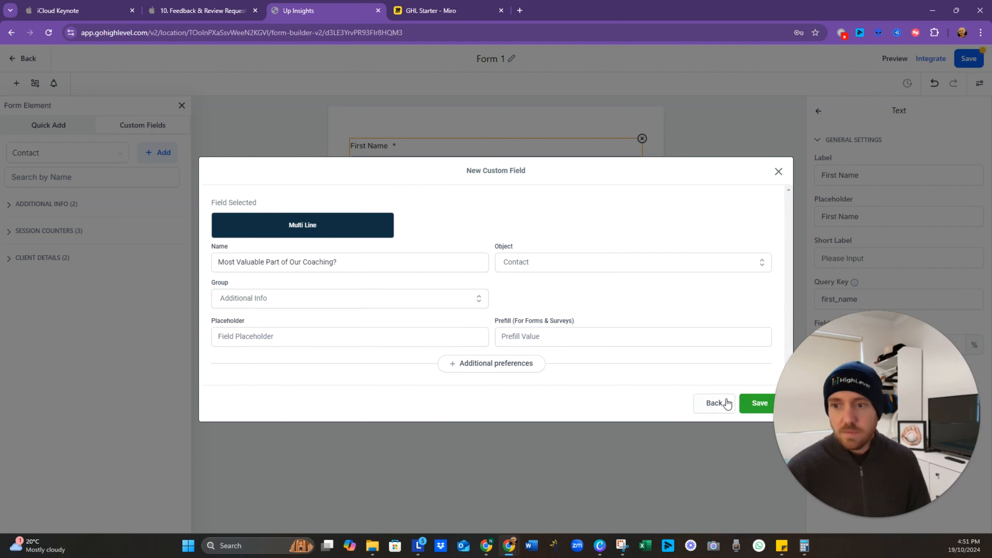
{"action": "left_click", "coordinate": [755, 404]}
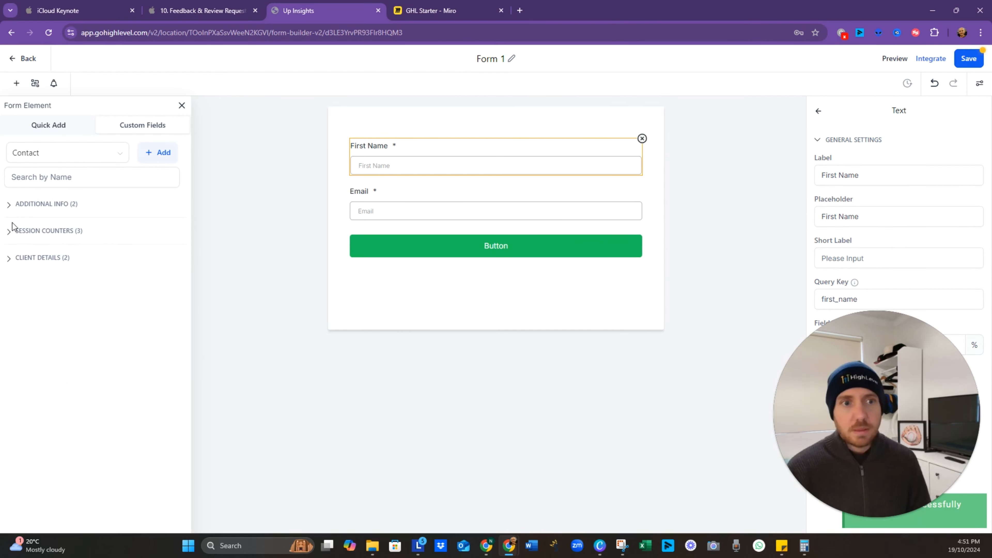
{"action": "left_click", "coordinate": [7, 203]}
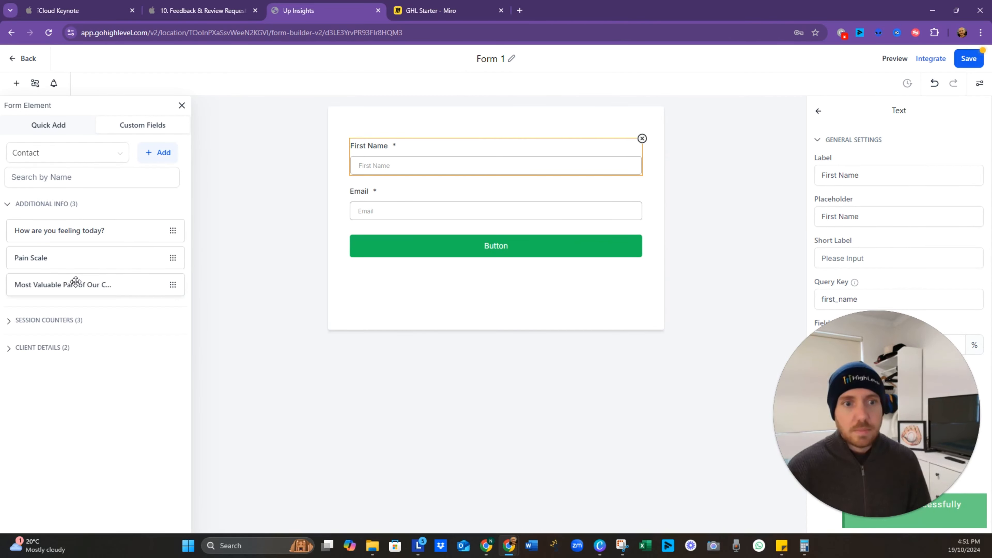
Step: Add the Most Valuable Part field, relabel it with the full coaching question, and save the form
{"action": "left_click_drag", "start_coordinate": [76, 281], "coordinate": [484, 288]}
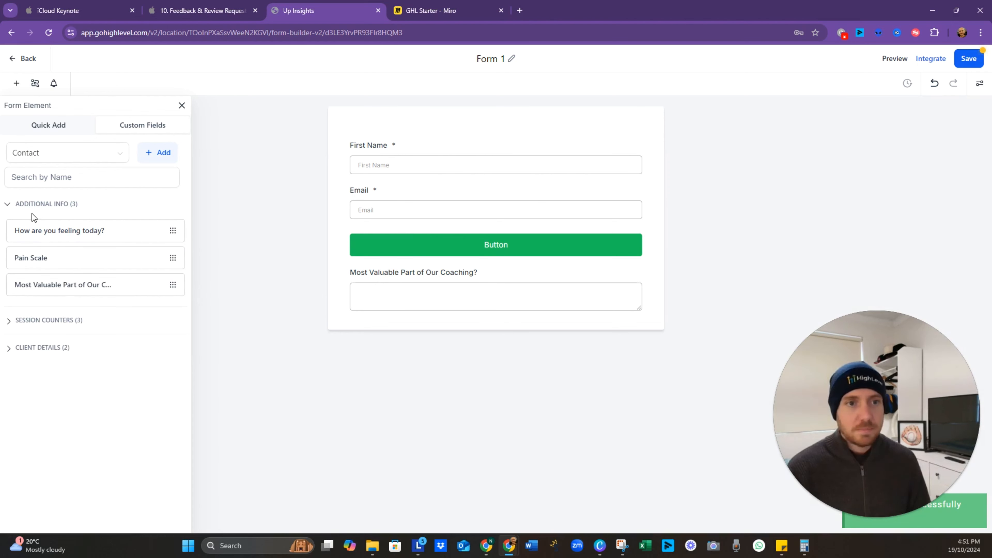
{"action": "left_click", "coordinate": [528, 278]}
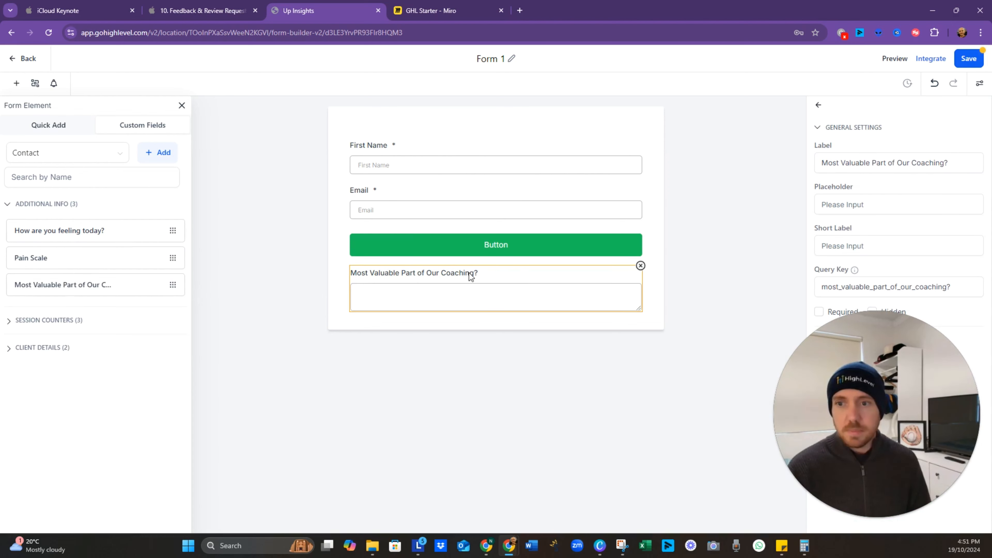
{"action": "left_click", "coordinate": [886, 165]}
{"action": "key", "text": "ctrl+a"}
{"action": "key", "text": "Right"}
{"action": "key", "text": "Left"}
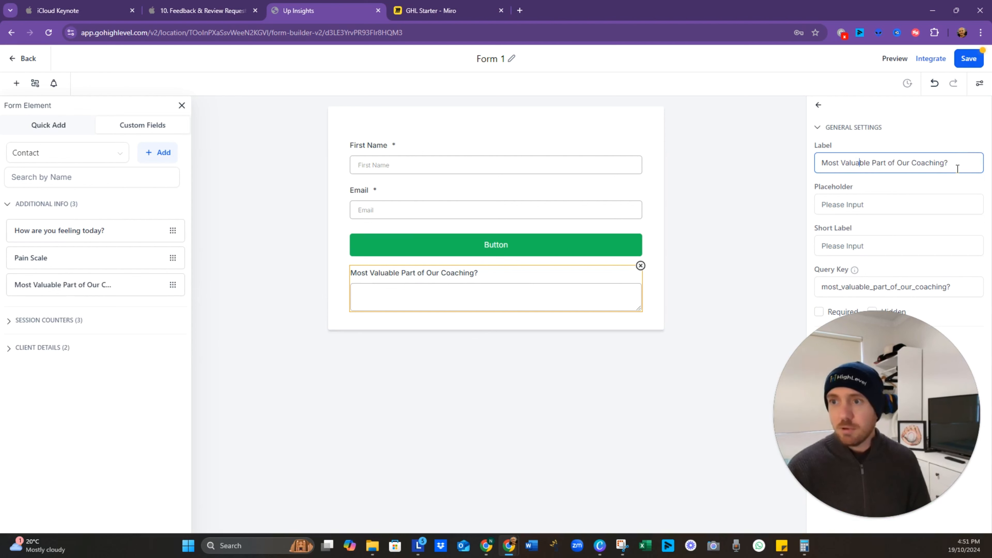
{"action": "left_click_drag", "start_coordinate": [957, 169], "coordinate": [762, 165]}
{"action": "type", "text": "What "}
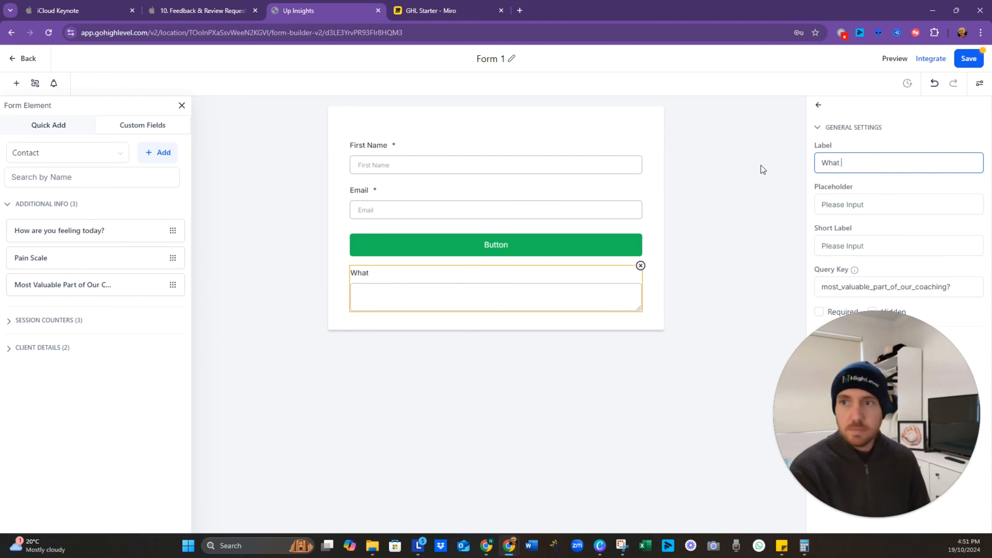
{"action": "type", "text": "has been the most "}
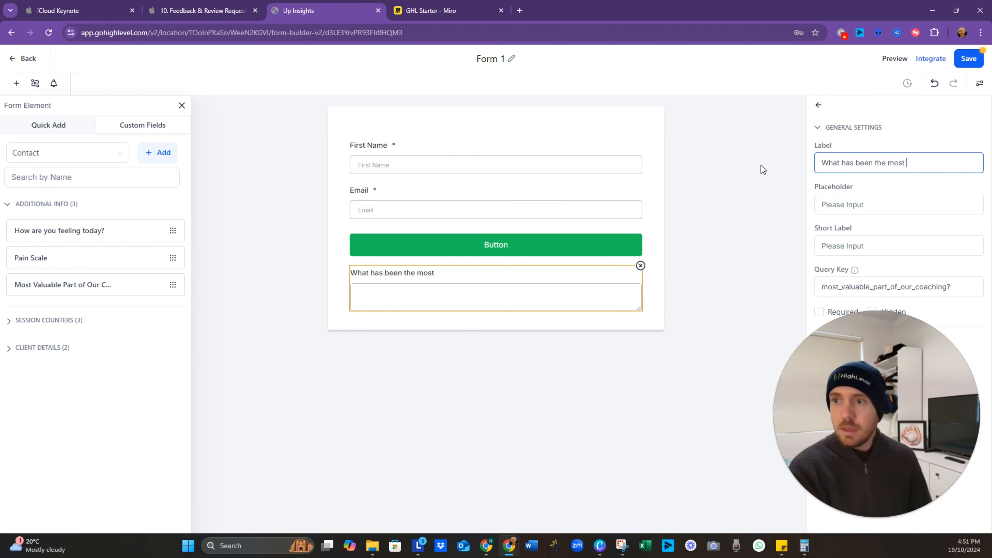
{"action": "type", "text": "valuable par"}
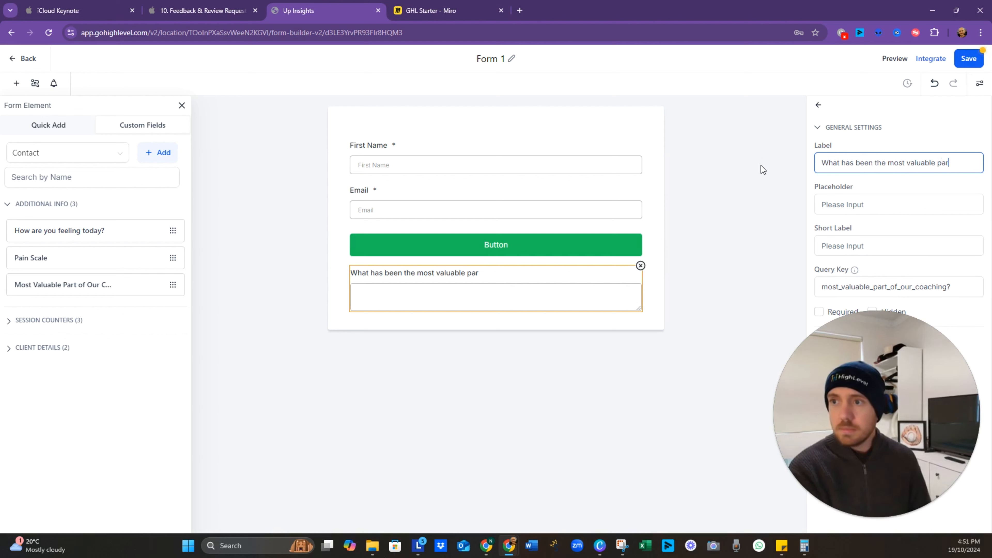
{"action": "type", "text": "t of our co"}
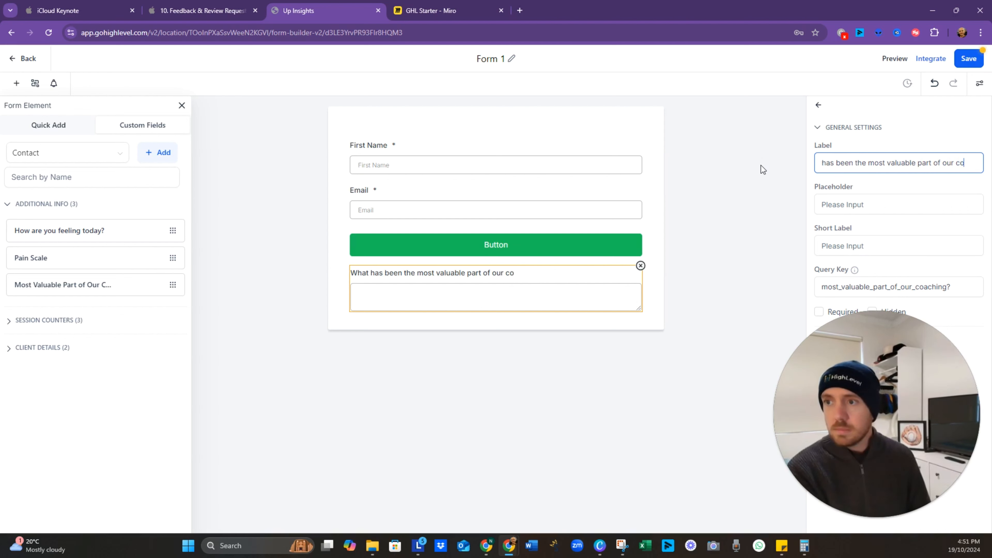
{"action": "type", "text": "aching sessions"}
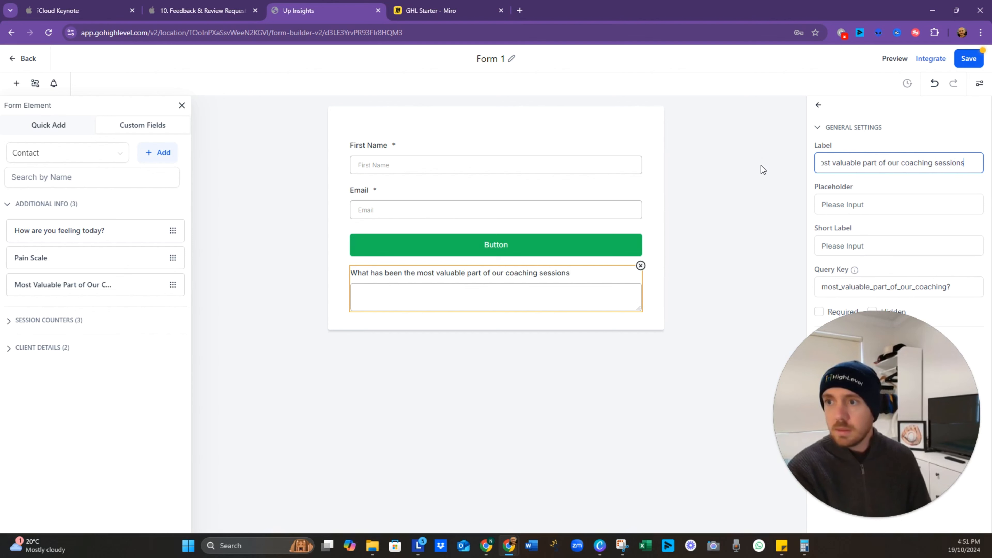
{"action": "type", "text": " so far?"}
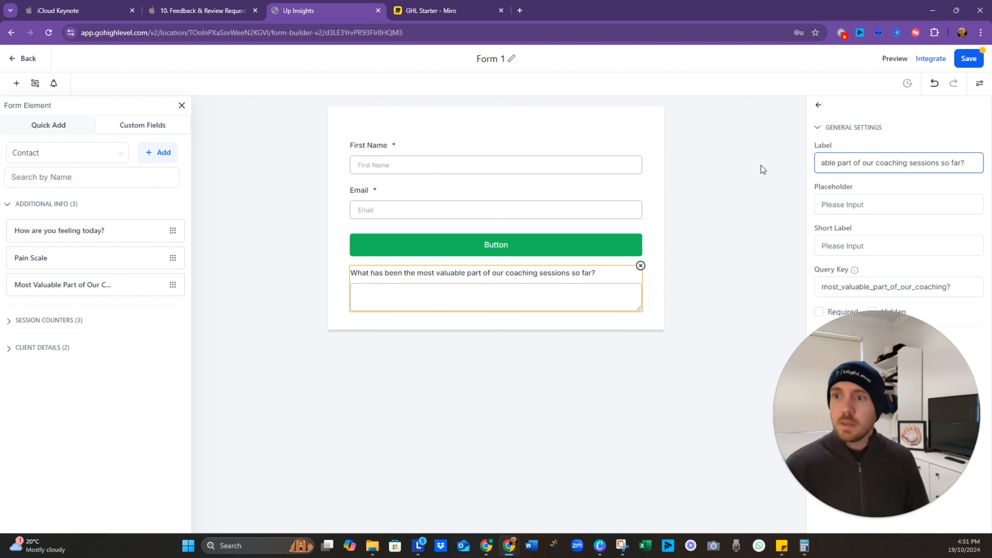
{"action": "left_click", "coordinate": [766, 194]}
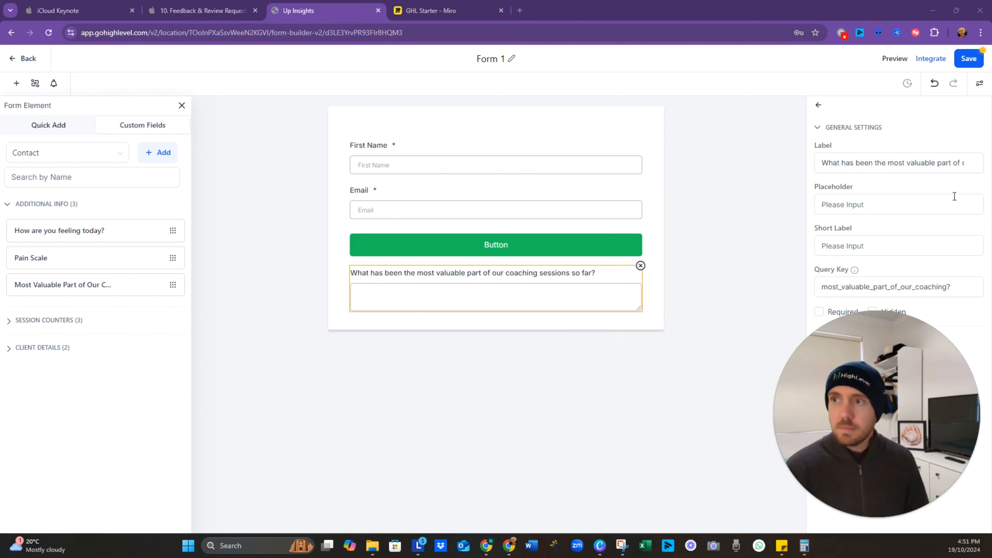
{"action": "left_click", "coordinate": [969, 58]}
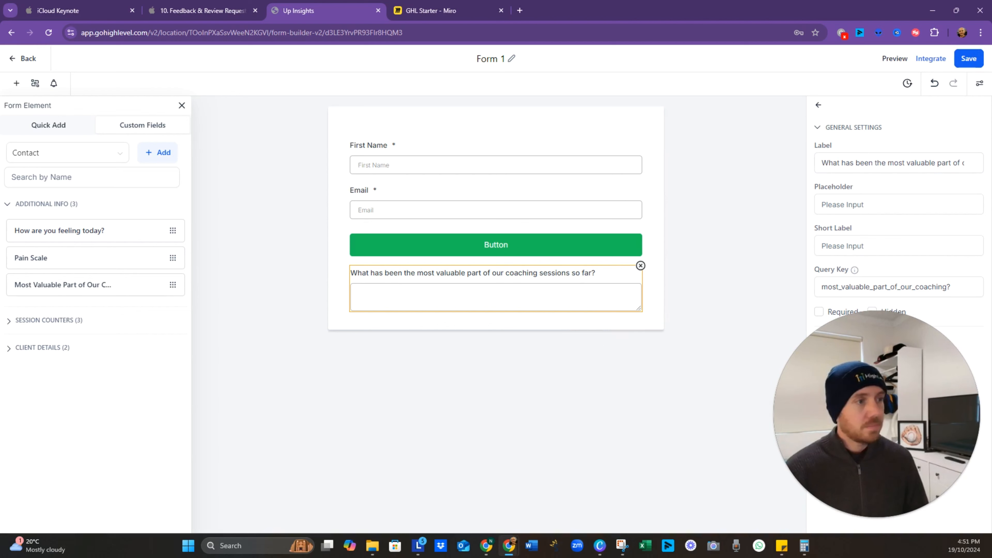
Step: Start a Dropdown (Single) custom field named Satisfaction Score in the Additional Info group
{"action": "left_click", "coordinate": [161, 154]}
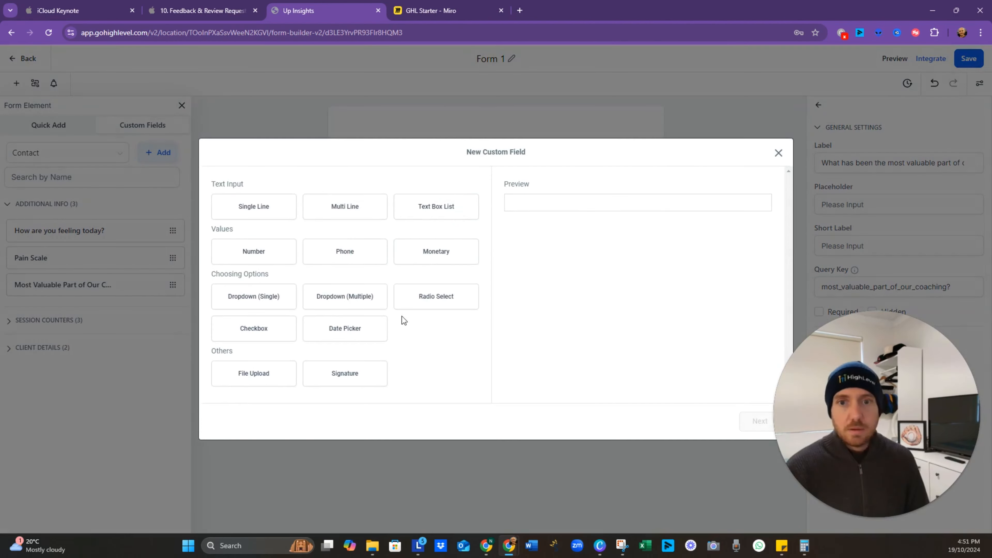
{"action": "left_click", "coordinate": [264, 337]}
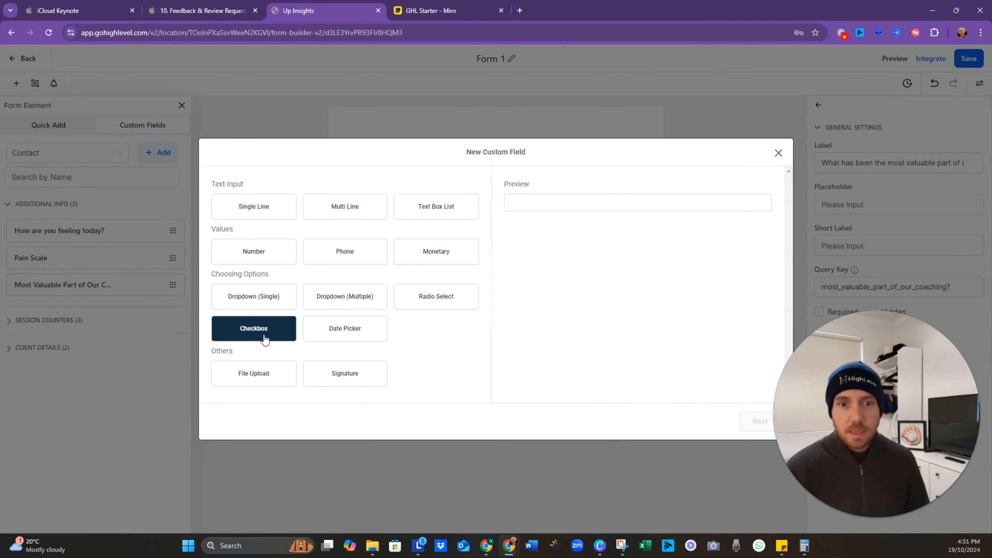
{"action": "left_click", "coordinate": [269, 303]}
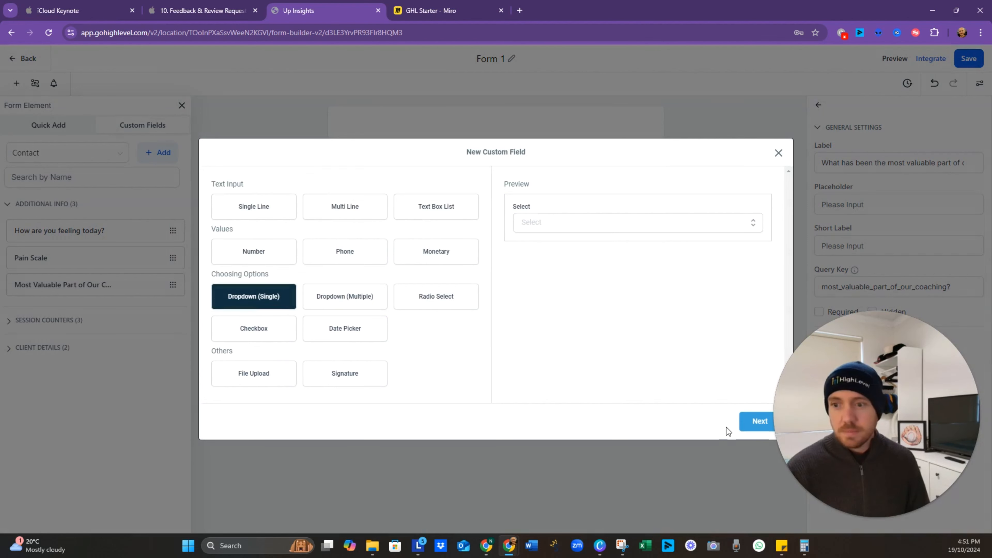
{"action": "left_click", "coordinate": [759, 421]}
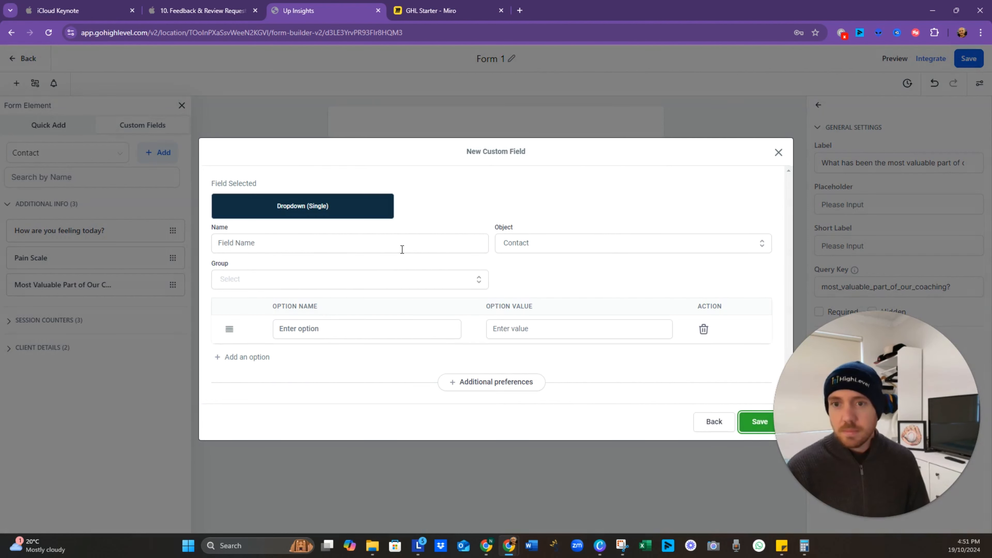
{"action": "left_click", "coordinate": [296, 247]}
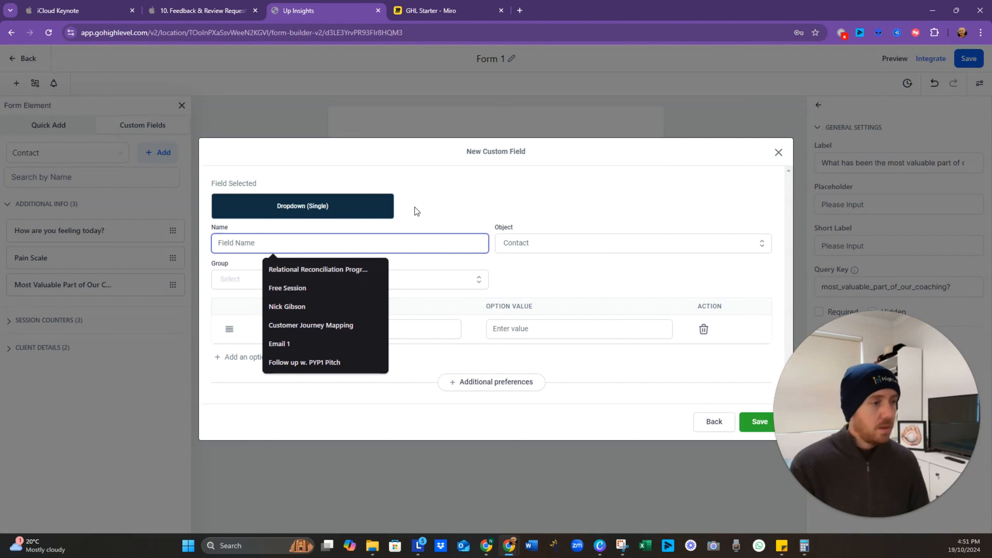
{"action": "type", "text": "S"}
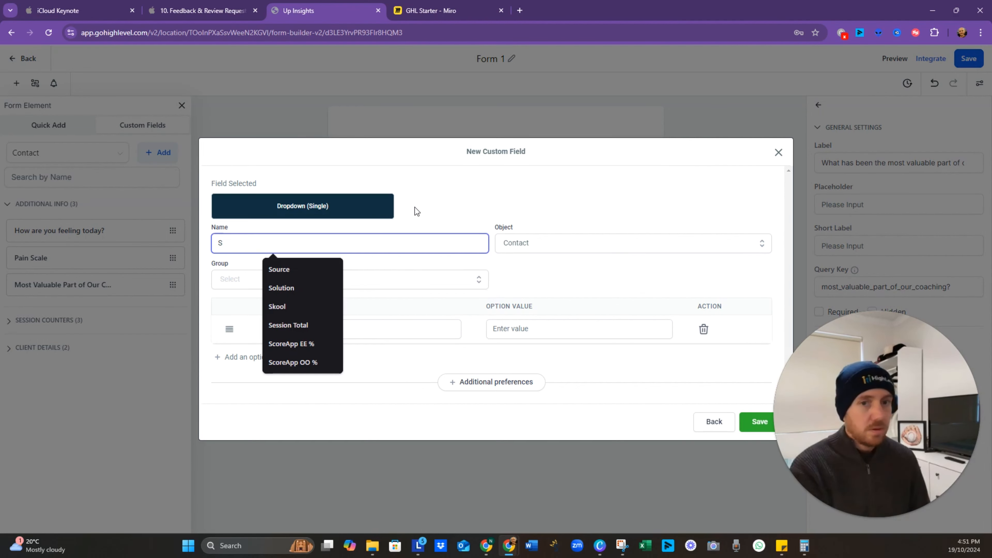
{"action": "type", "text": "atisfac"}
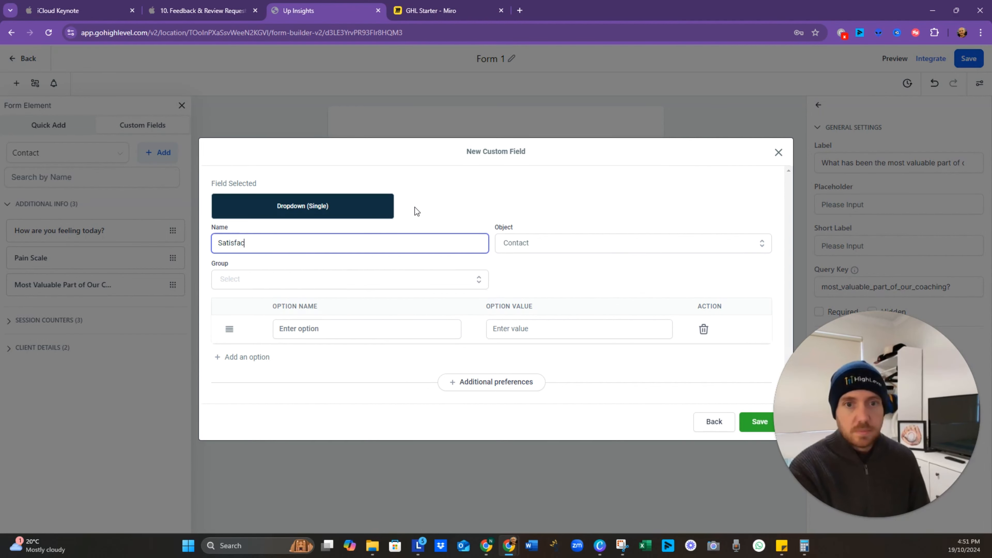
{"action": "type", "text": "tion Soc"}
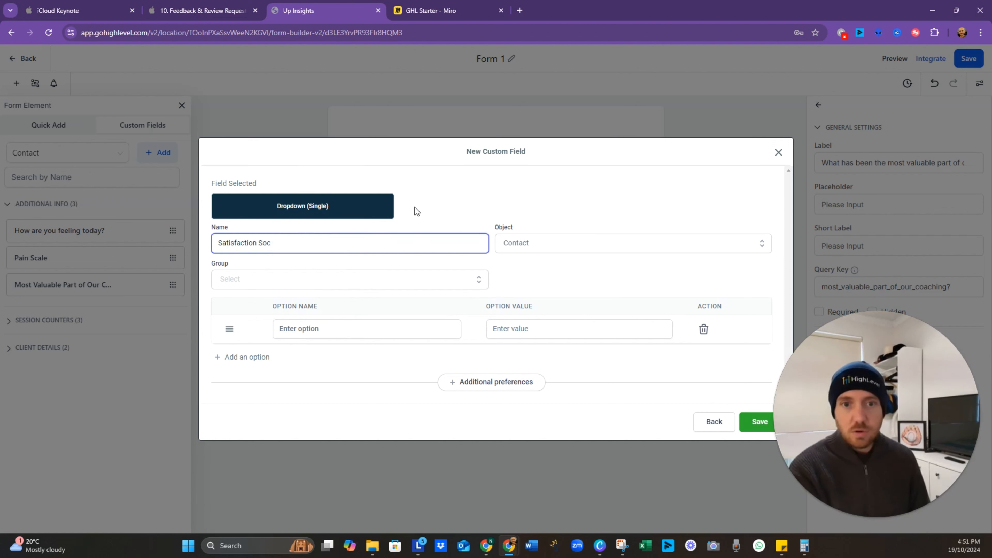
{"action": "key", "text": "BackSpace"}
{"action": "key", "text": "BackSpace"}
{"action": "type", "text": "core"}
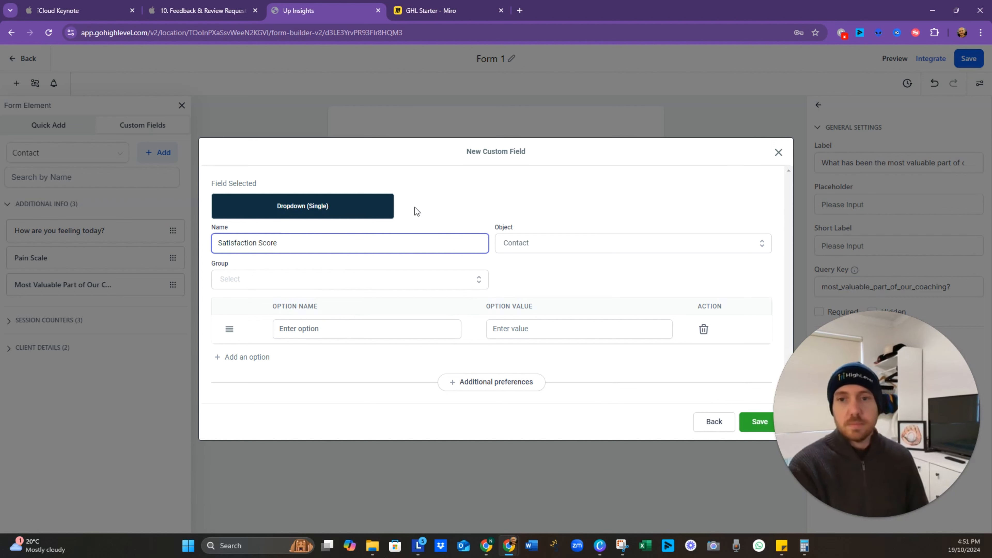
{"action": "left_click", "coordinate": [754, 421]}
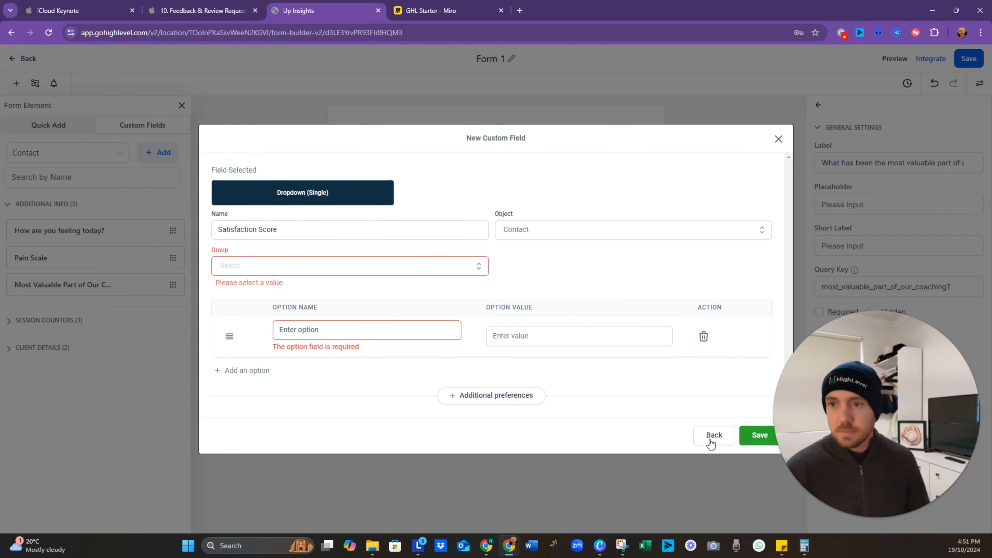
{"action": "left_click", "coordinate": [364, 273]}
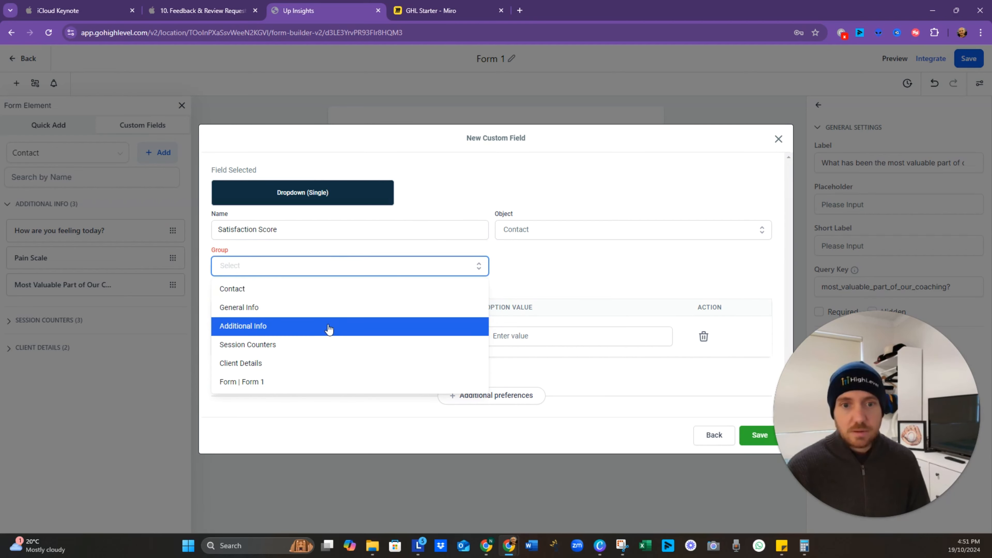
{"action": "left_click", "coordinate": [329, 329]}
Step: Enter five dropdown options numbered 1, 2, 3, 4 and 5
{"action": "left_click", "coordinate": [344, 322]}
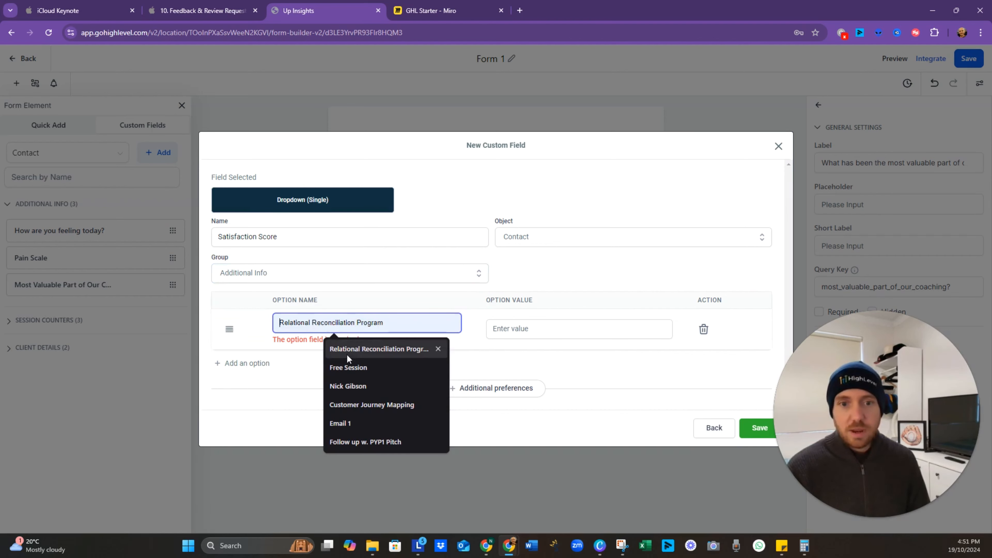
{"action": "type", "text": "1"}
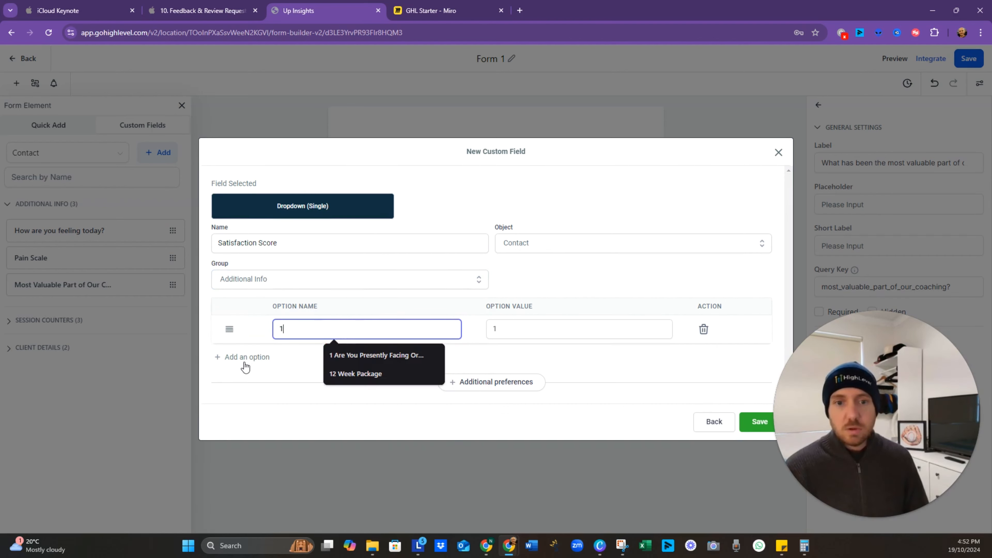
{"action": "left_click", "coordinate": [246, 369]}
{"action": "left_click", "coordinate": [285, 343]}
{"action": "type", "text": "2"}
{"action": "left_click", "coordinate": [242, 377]}
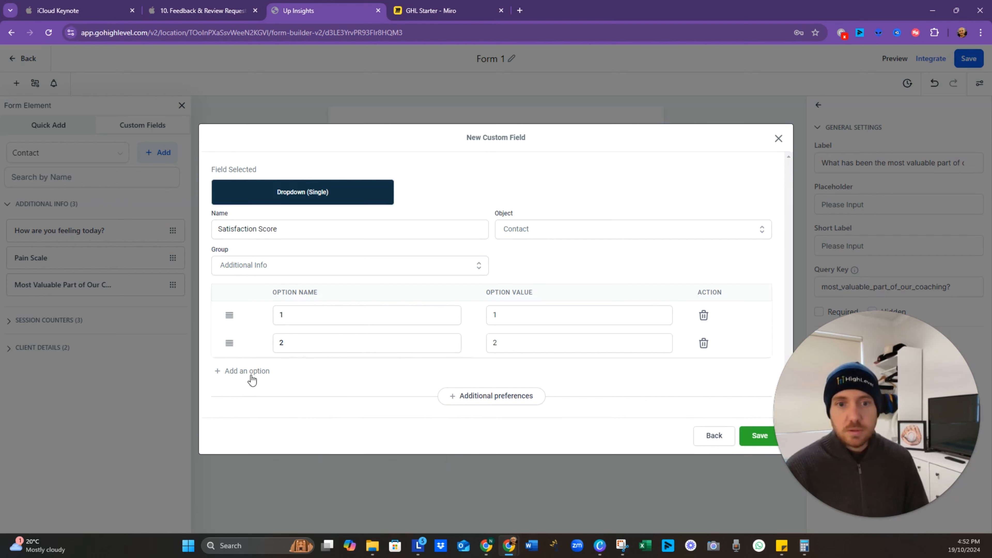
{"action": "left_click", "coordinate": [274, 361]}
{"action": "type", "text": "3"}
{"action": "left_click", "coordinate": [248, 383]}
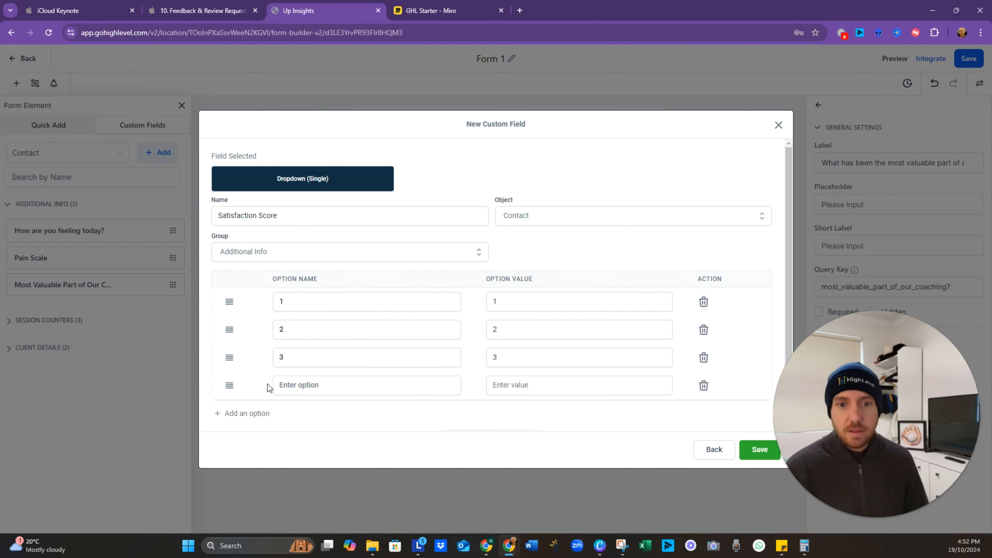
{"action": "left_click", "coordinate": [286, 386]}
{"action": "type", "text": "4"}
{"action": "left_click", "coordinate": [250, 414]}
{"action": "left_click", "coordinate": [306, 409]}
{"action": "type", "text": "5"}
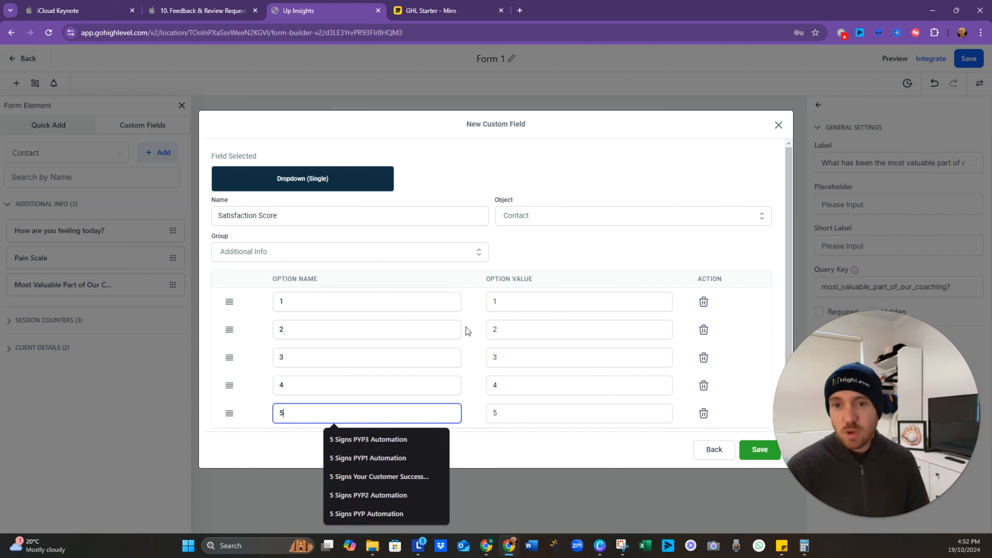
{"action": "left_click", "coordinate": [475, 338]}
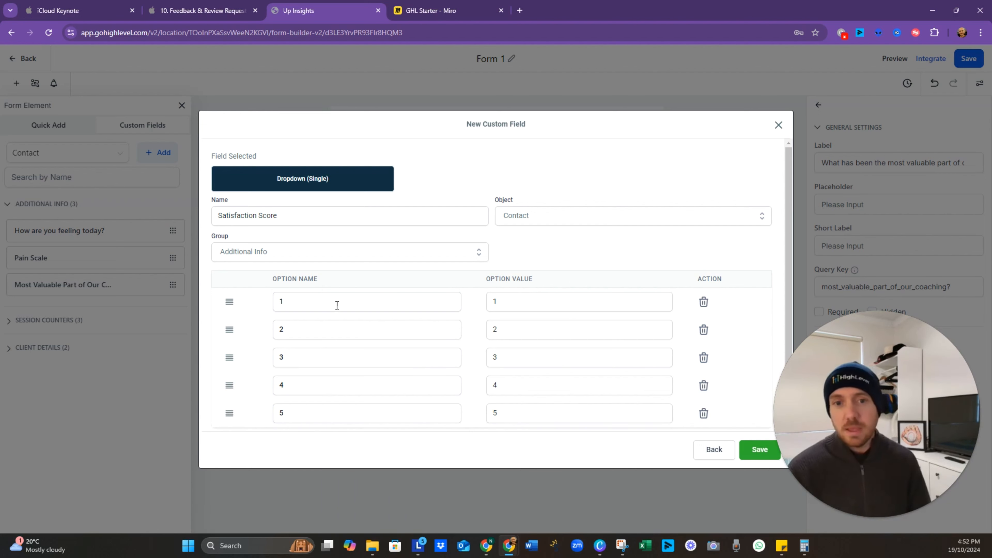
Step: Expand the option labels to '1 - Not Satisfied', '3 - Average', '4 - Above Average', '5 - Excellent'
{"action": "left_click", "coordinate": [351, 307]}
{"action": "left_click", "coordinate": [590, 247]}
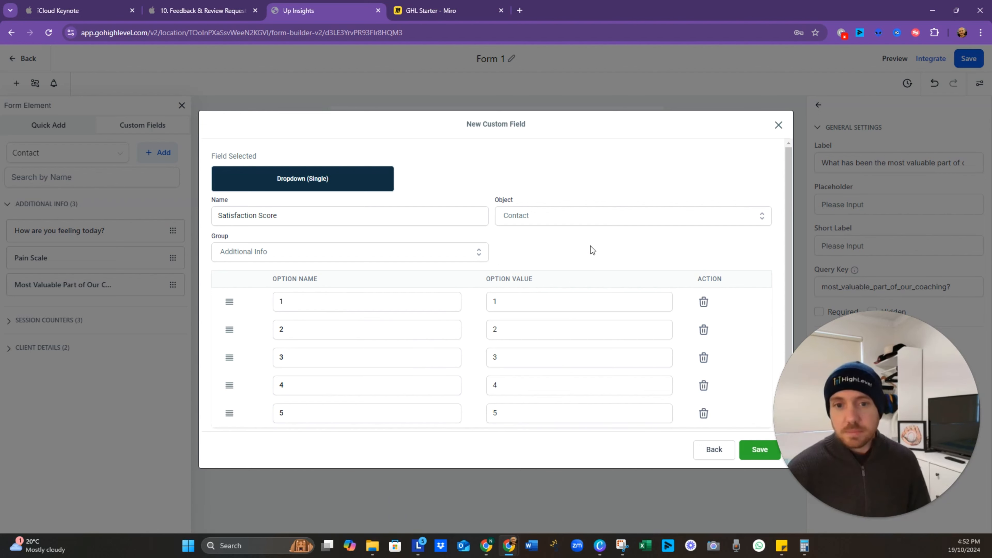
{"action": "left_click", "coordinate": [359, 310]}
{"action": "type", "text": "- Not Satisified"}
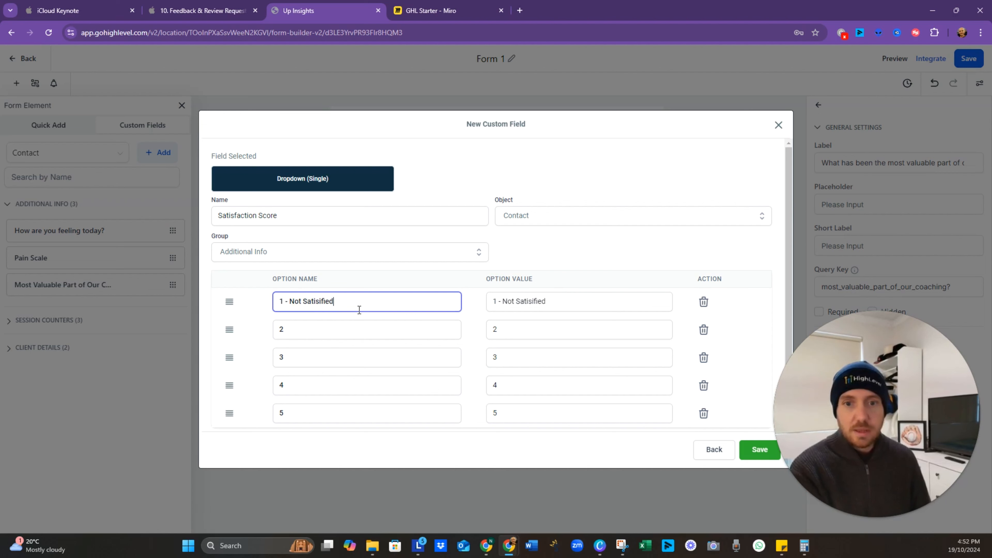
{"action": "left_click", "coordinate": [341, 322]}
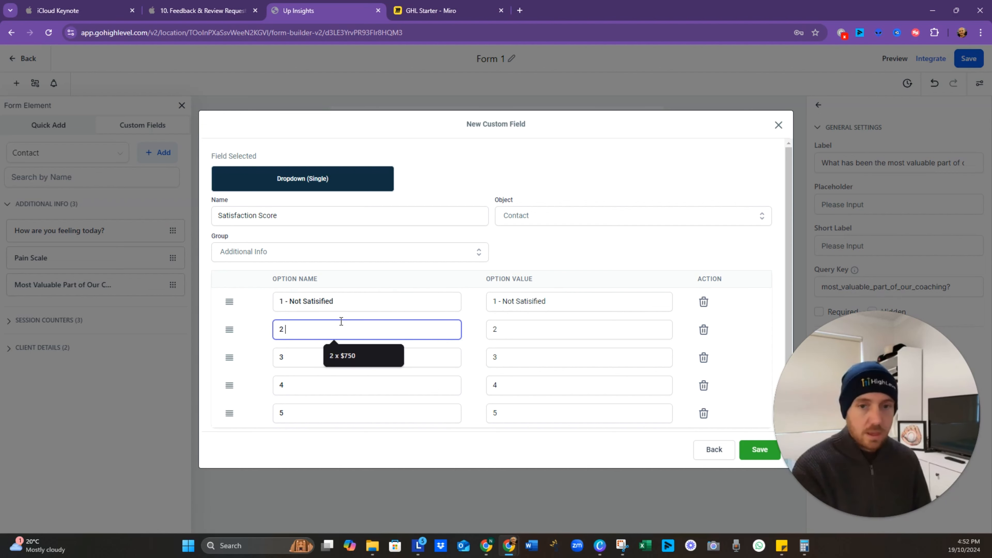
{"action": "type", "text": "- Below Average"}
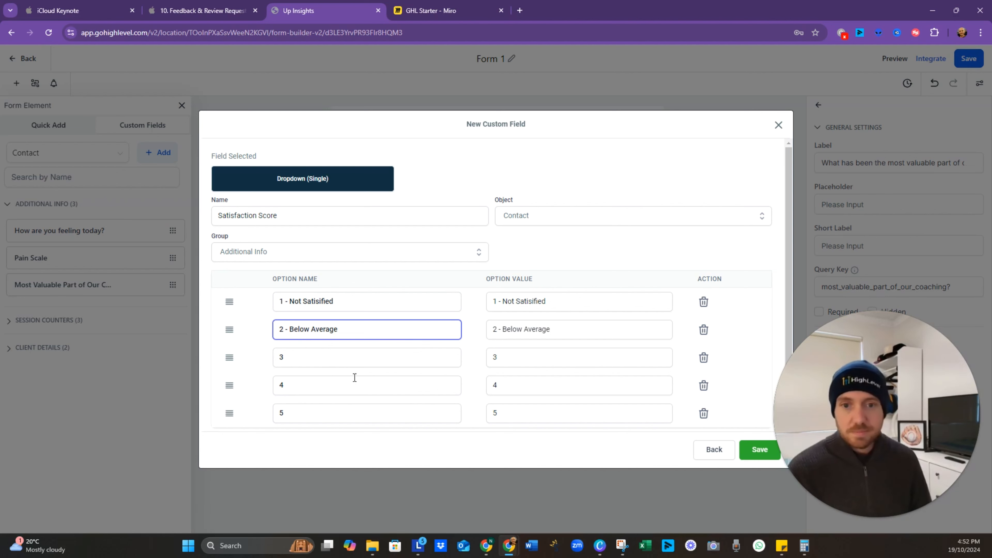
{"action": "left_click", "coordinate": [361, 358]}
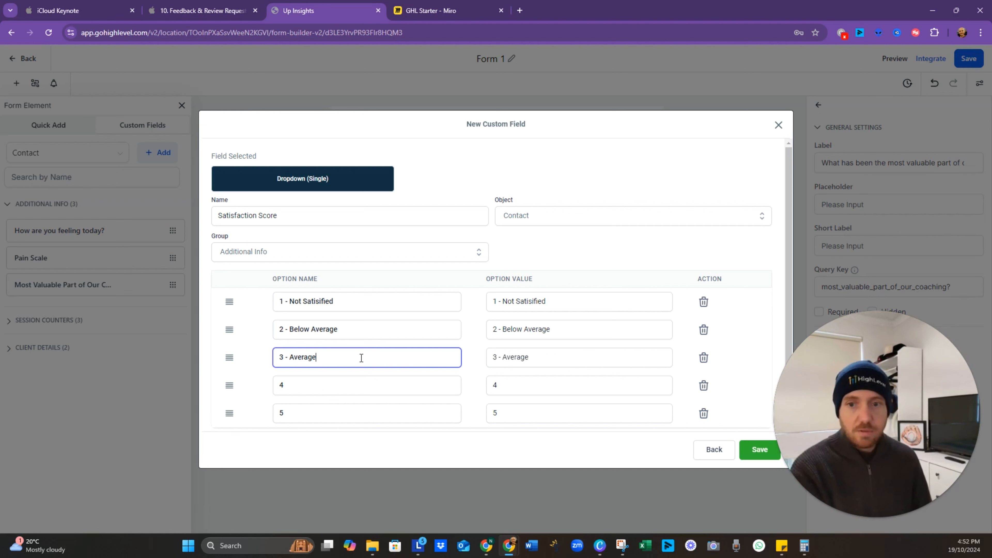
{"action": "left_click", "coordinate": [515, 363]}
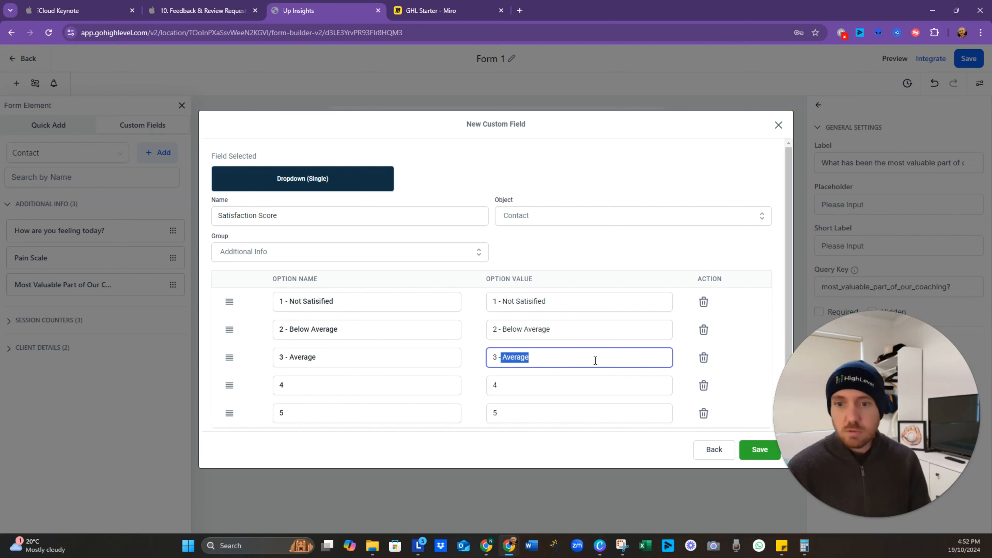
{"action": "key", "text": "BackSpace"}
{"action": "key", "text": "BackSpace"}
{"action": "key", "text": "ctrl+z"}
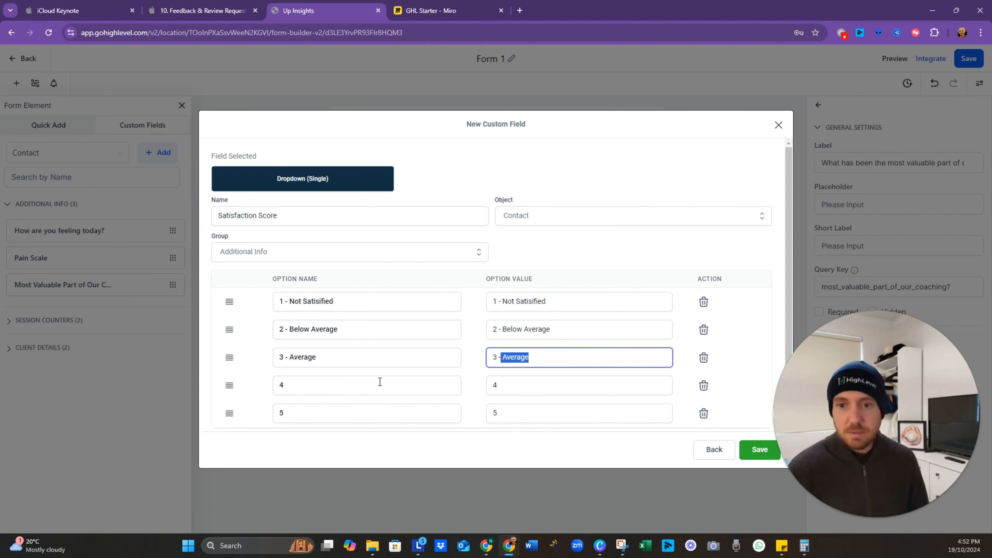
{"action": "left_click", "coordinate": [352, 390]}
{"action": "type", "text": "-"}
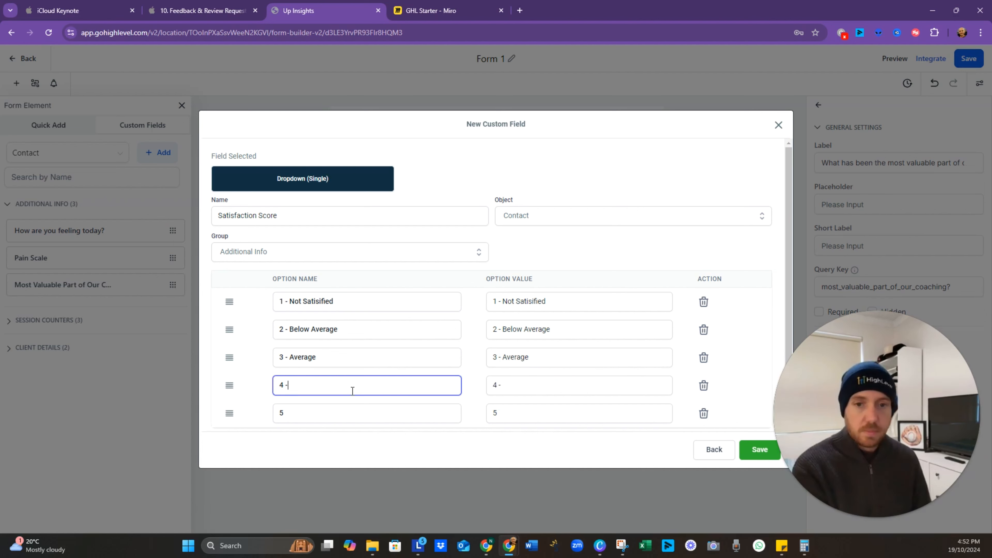
{"action": "type", "text": " Above Average"}
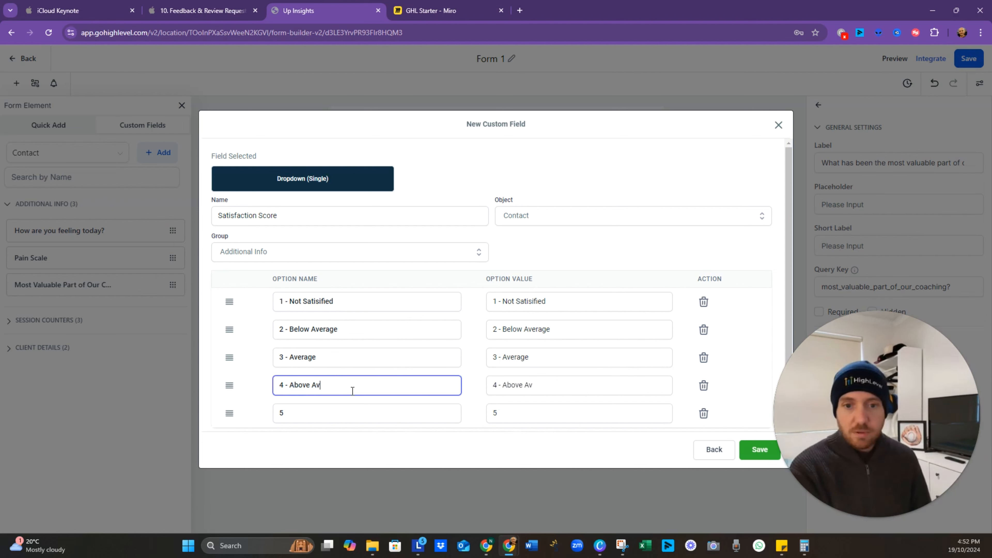
{"action": "key", "text": "Tab"}
{"action": "key", "text": "Tab"}
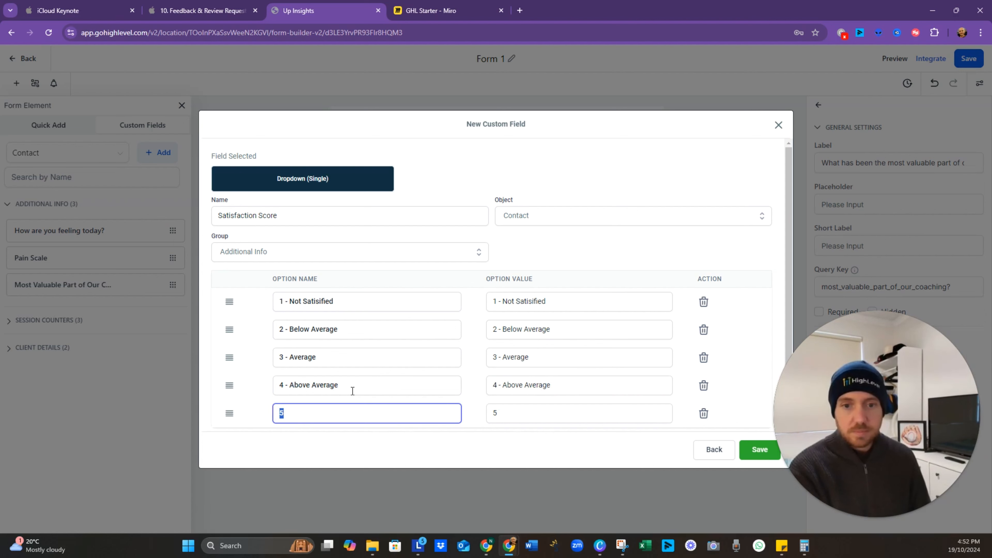
{"action": "type", "text": "5 - Excellent"}
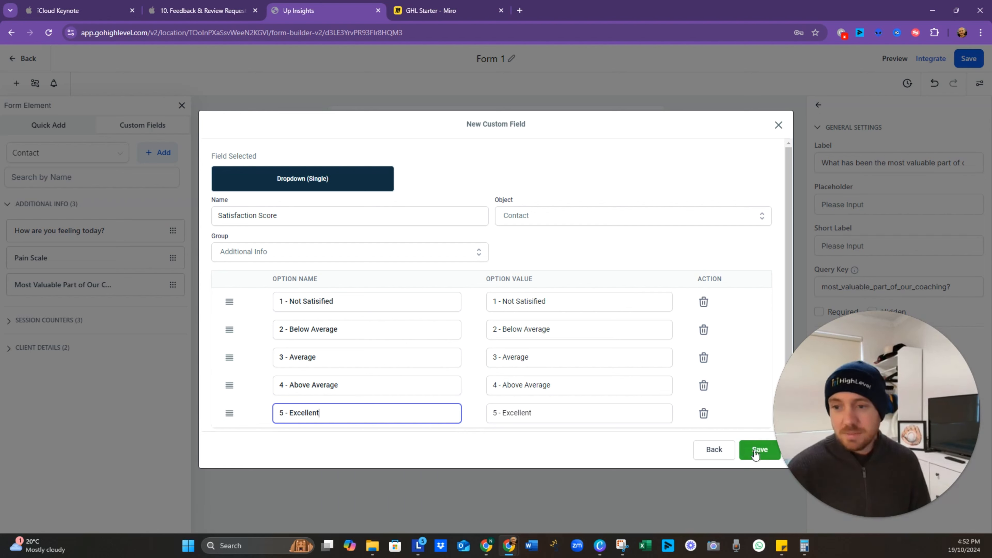
Step: Save the Satisfaction Score field and place it below the coaching question on the form
{"action": "left_click", "coordinate": [764, 453]}
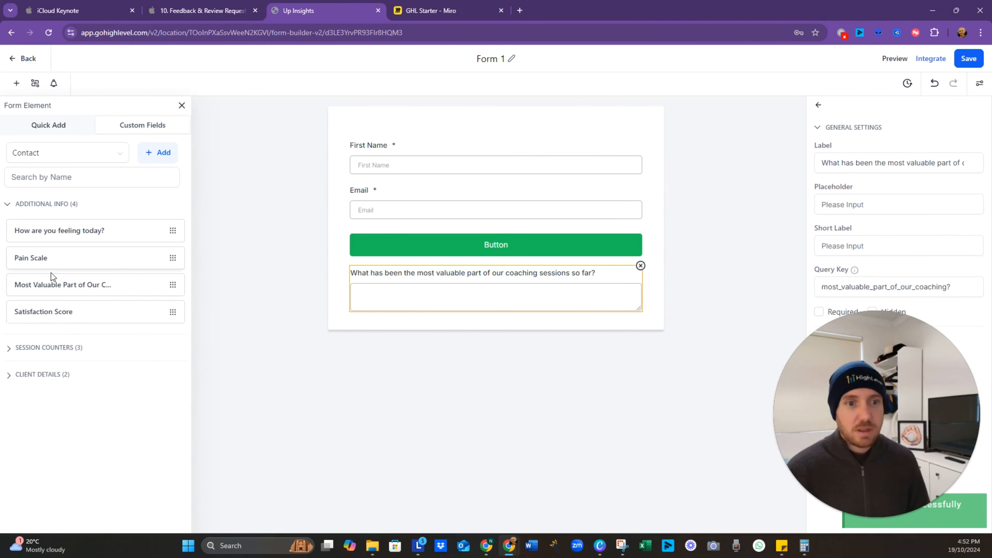
{"action": "left_click_drag", "start_coordinate": [87, 312], "coordinate": [527, 351]}
{"action": "left_click", "coordinate": [634, 351]}
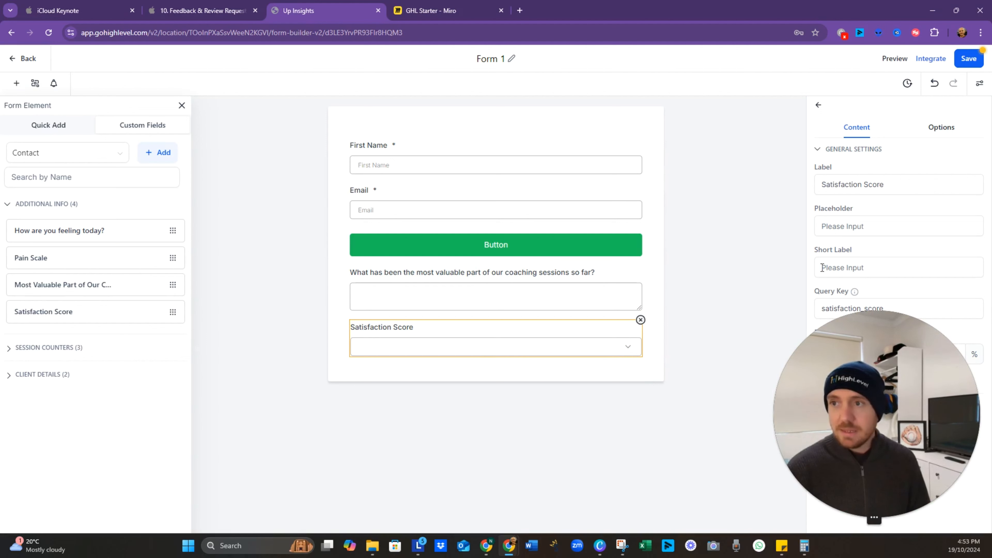
Step: Relabel the dropdown 'How Satisfied are you with our coaching?'
{"action": "triple_click", "coordinate": [899, 183]}
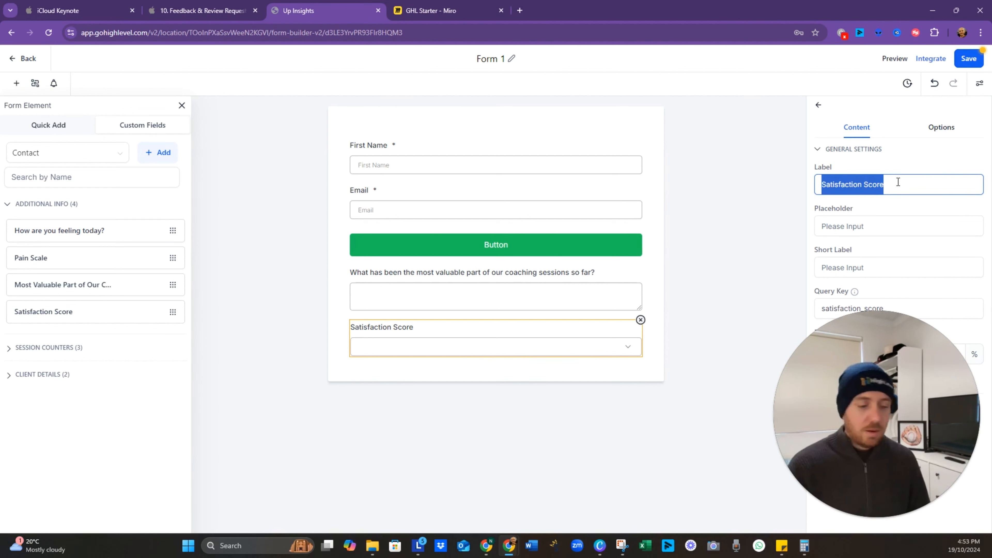
{"action": "type", "text": "How Satif"}
{"action": "key", "text": "BackSpace"}
{"action": "type", "text": "s"}
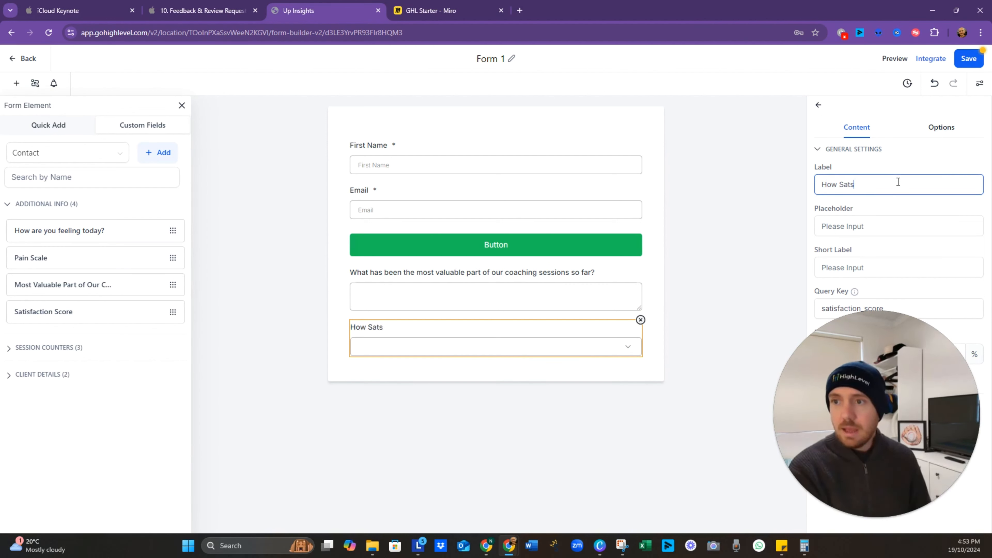
{"action": "key", "text": "BackSpace"}
{"action": "type", "text": "isfied are you with our coaching?"}
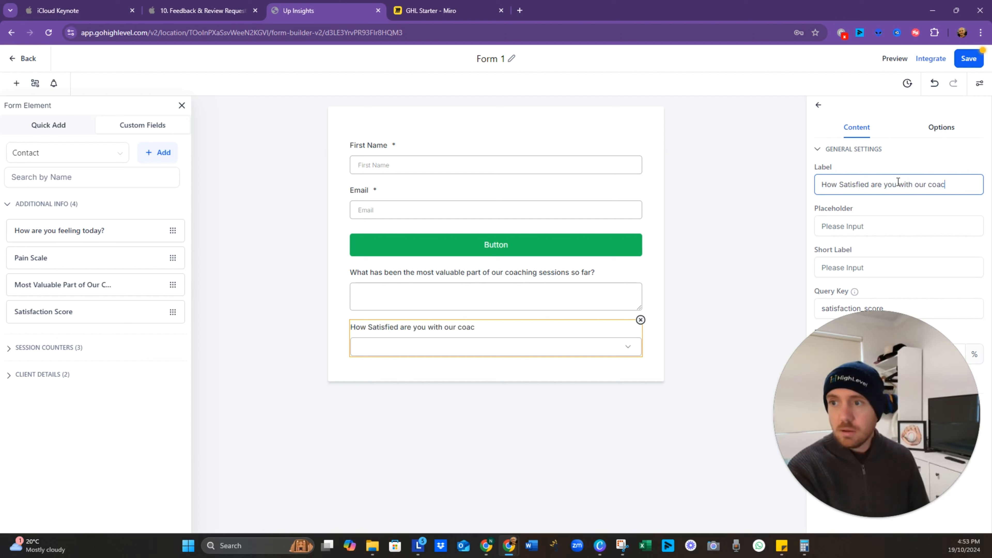
{"action": "left_click", "coordinate": [803, 244]}
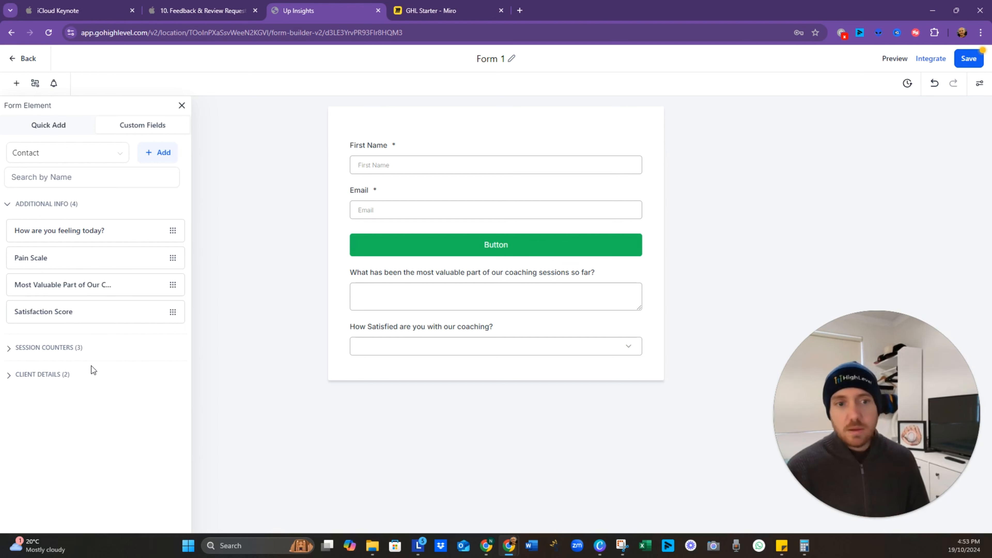
Step: Start a Radio Select custom field named Focus Areas
{"action": "left_click", "coordinate": [157, 153]}
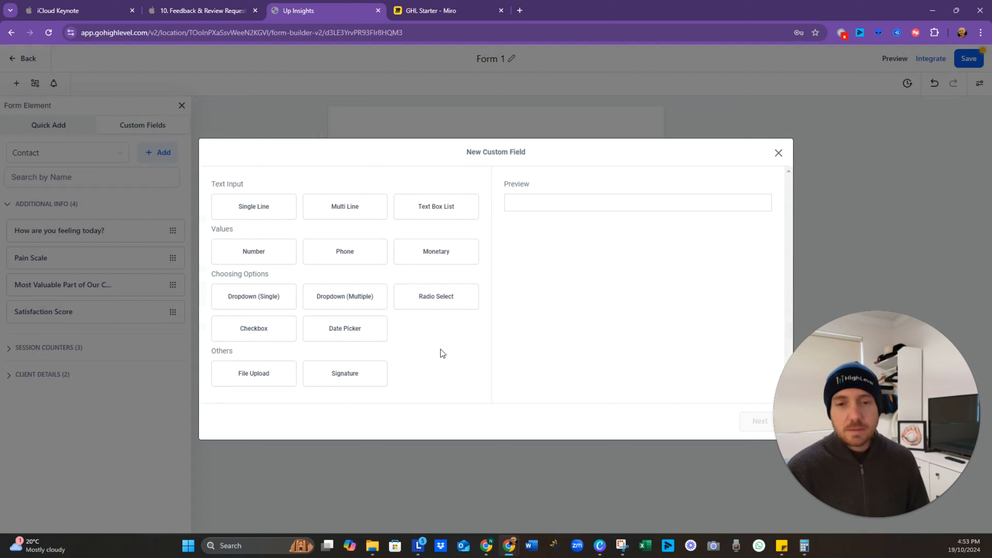
{"action": "left_click", "coordinate": [430, 300]}
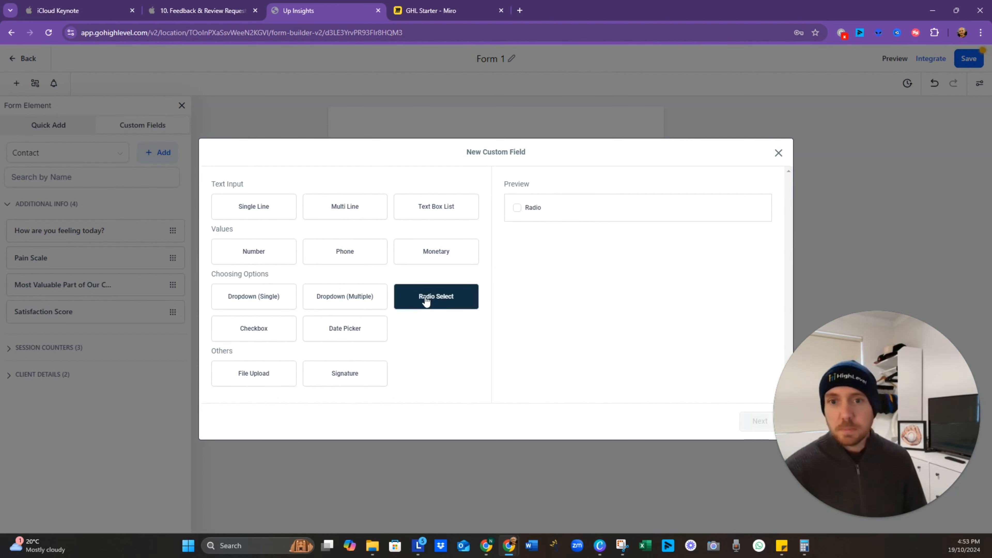
{"action": "left_click", "coordinate": [760, 421]}
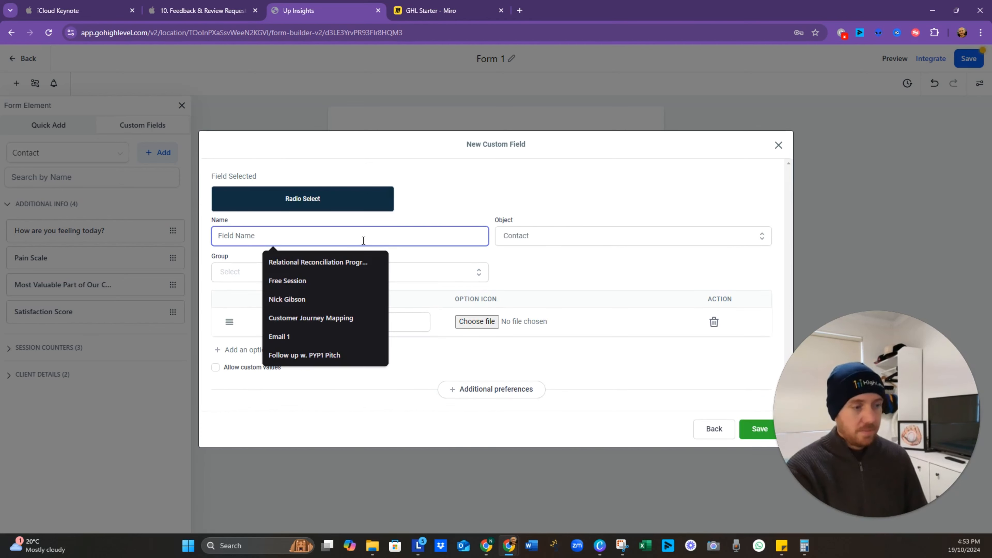
{"action": "type", "text": "Focus"}
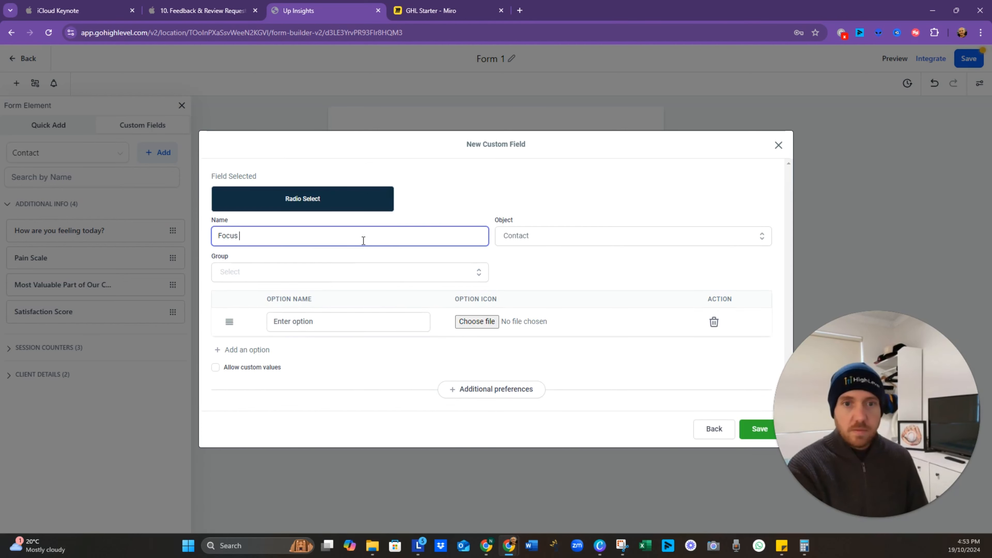
{"action": "type", "text": " are"}
{"action": "key", "text": "BackSpace"}
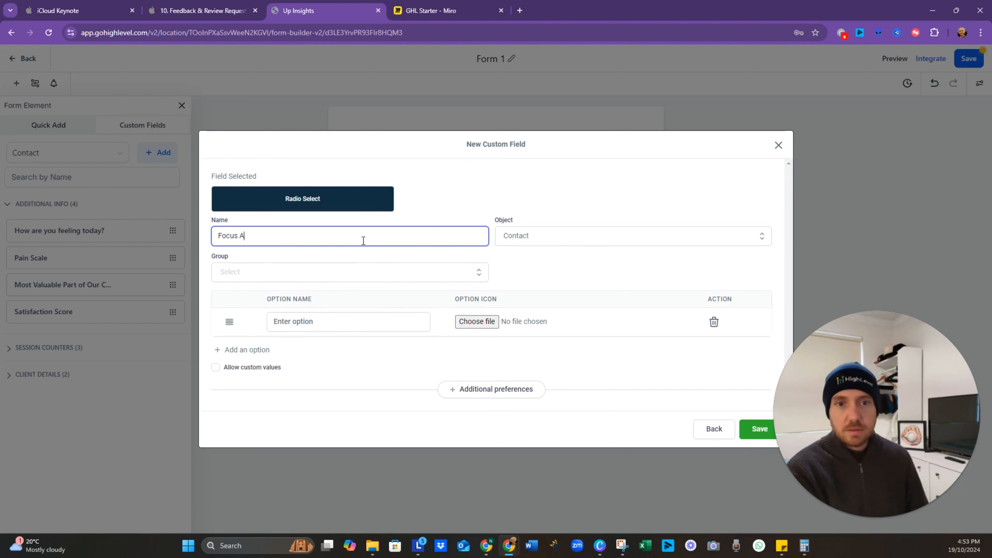
Step: Give Focus Areas the options Yes and No, assign it to Additional Info, and save
{"action": "left_click", "coordinate": [351, 322]}
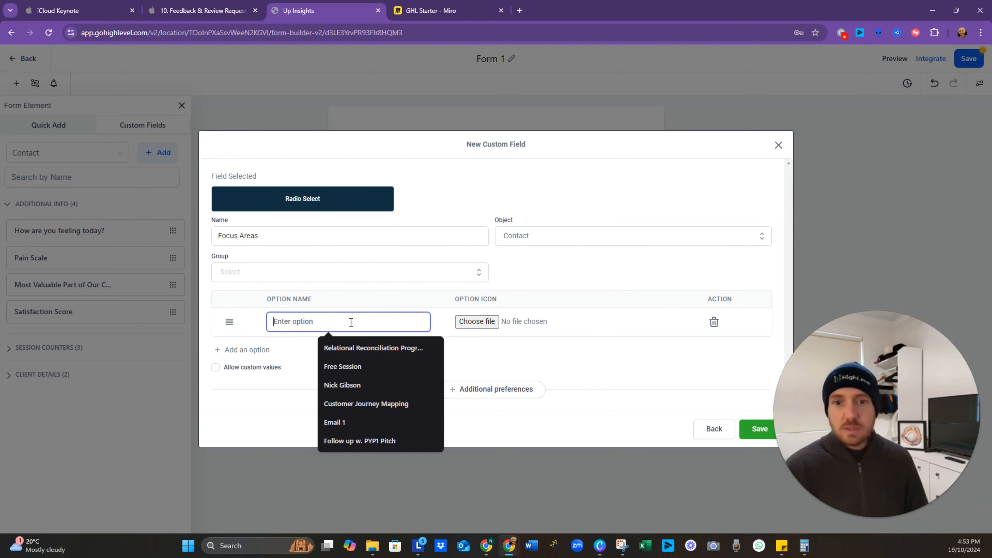
{"action": "type", "text": "Yes"}
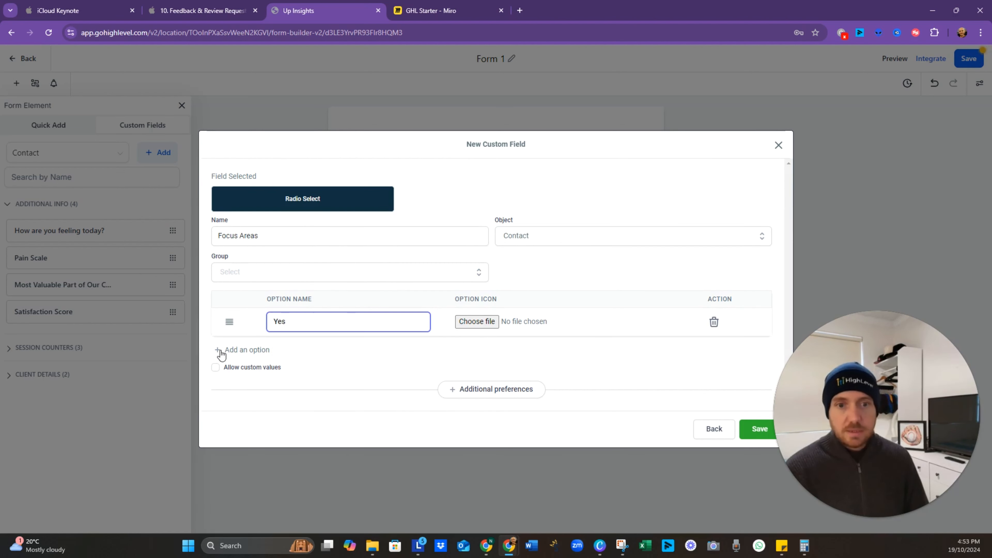
{"action": "left_click", "coordinate": [220, 350]}
{"action": "left_click", "coordinate": [333, 336]}
{"action": "type", "text": "No"}
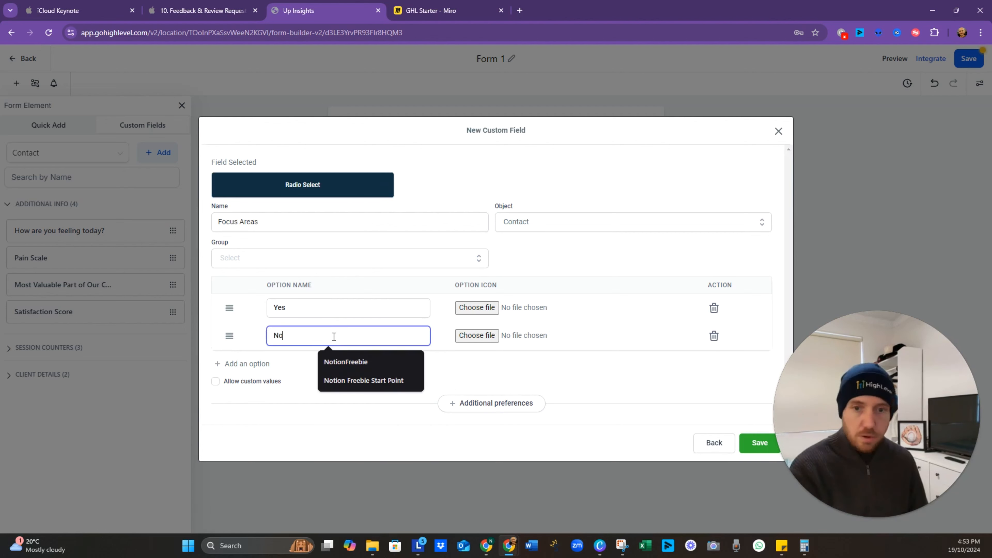
{"action": "left_click", "coordinate": [754, 445]}
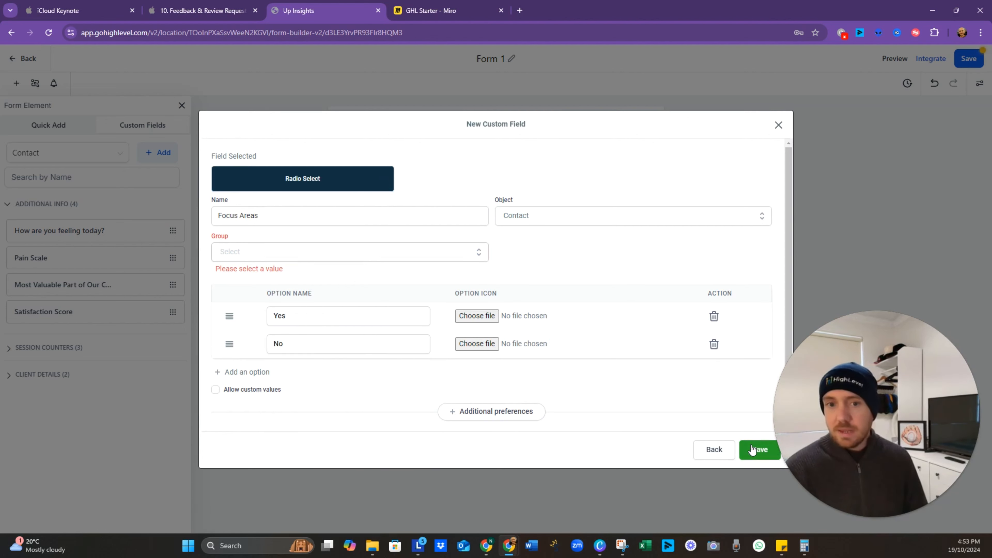
{"action": "left_click", "coordinate": [329, 248]}
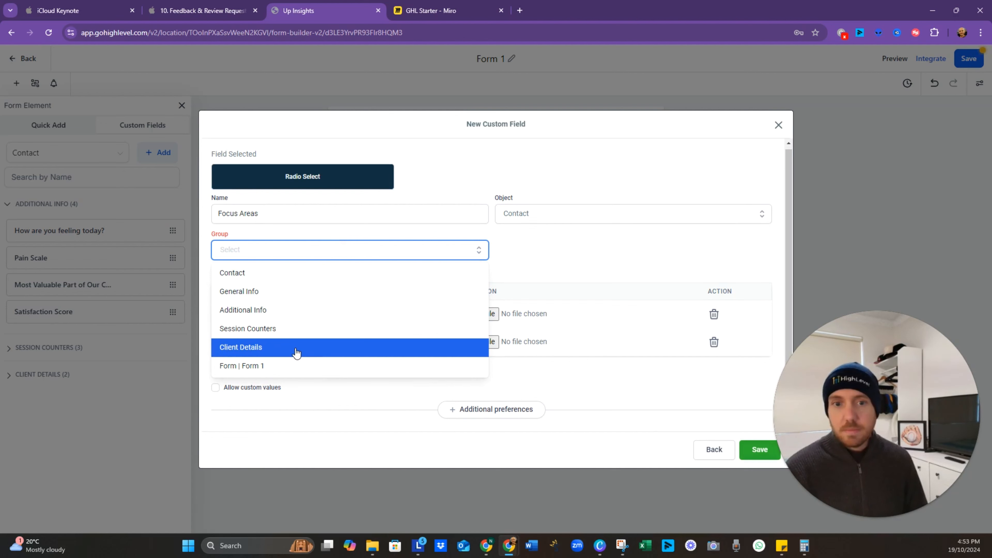
{"action": "left_click", "coordinate": [304, 310]}
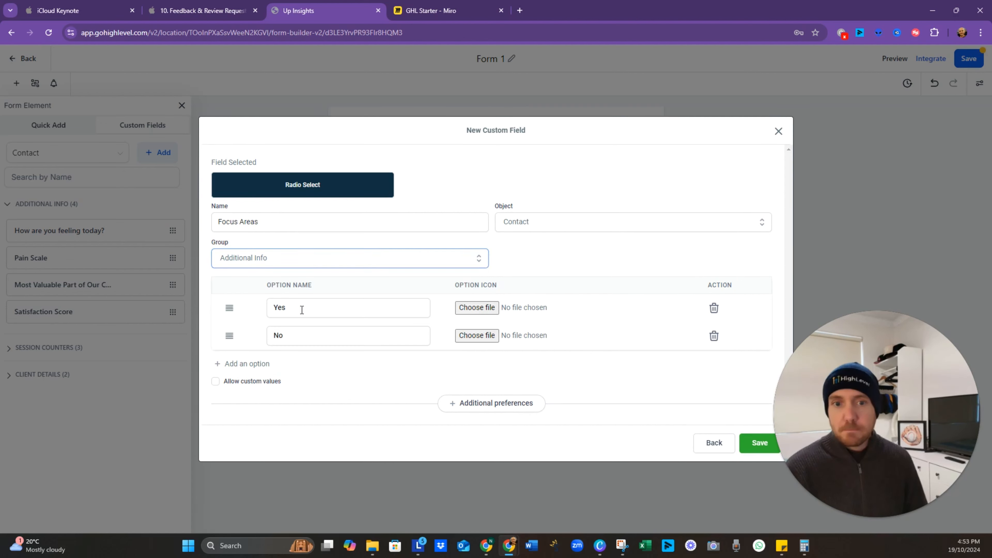
{"action": "left_click", "coordinate": [758, 448]}
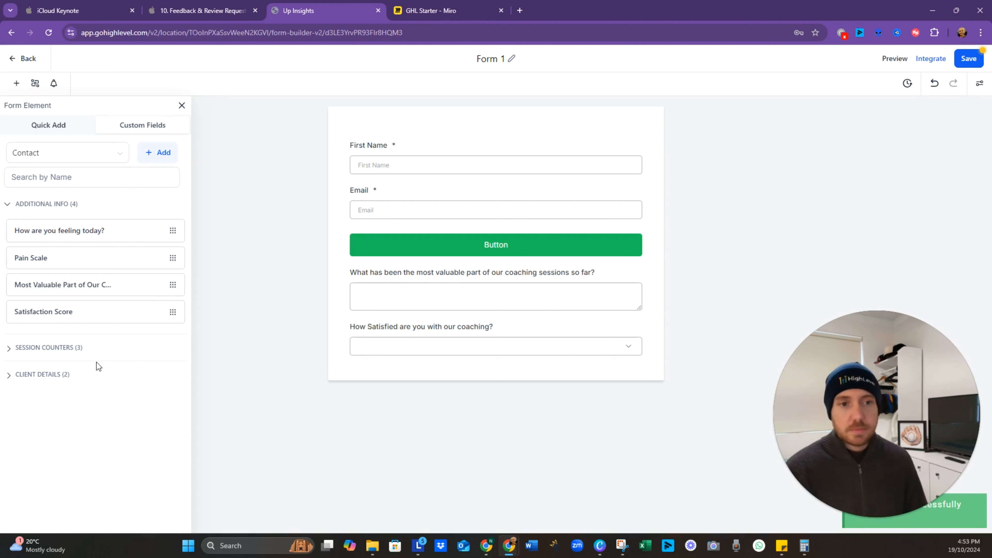
Step: Place Focus Areas on the form labelled 'Is there anything you would have like more focus on during your sessions?'
{"action": "left_click_drag", "start_coordinate": [93, 341], "coordinate": [524, 359]}
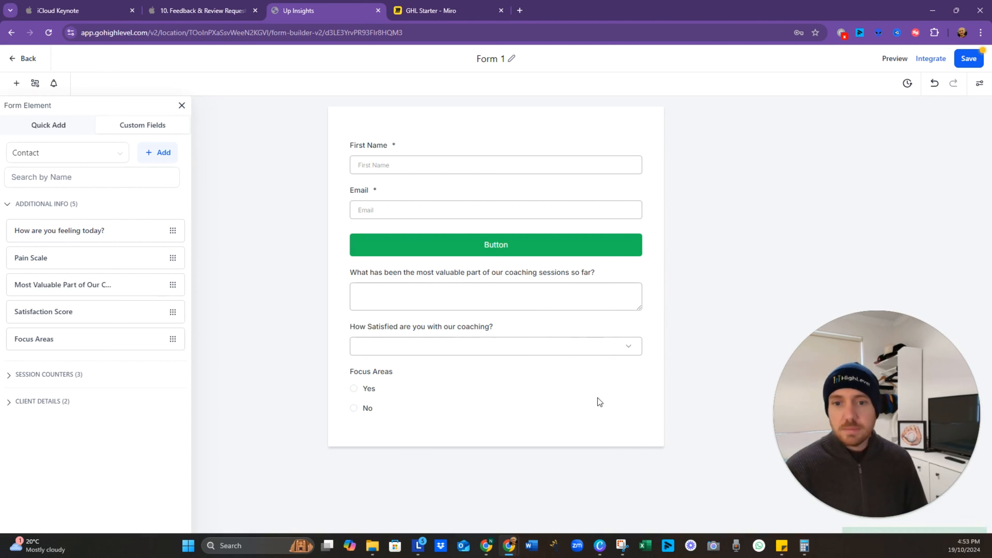
{"action": "left_click", "coordinate": [418, 397]}
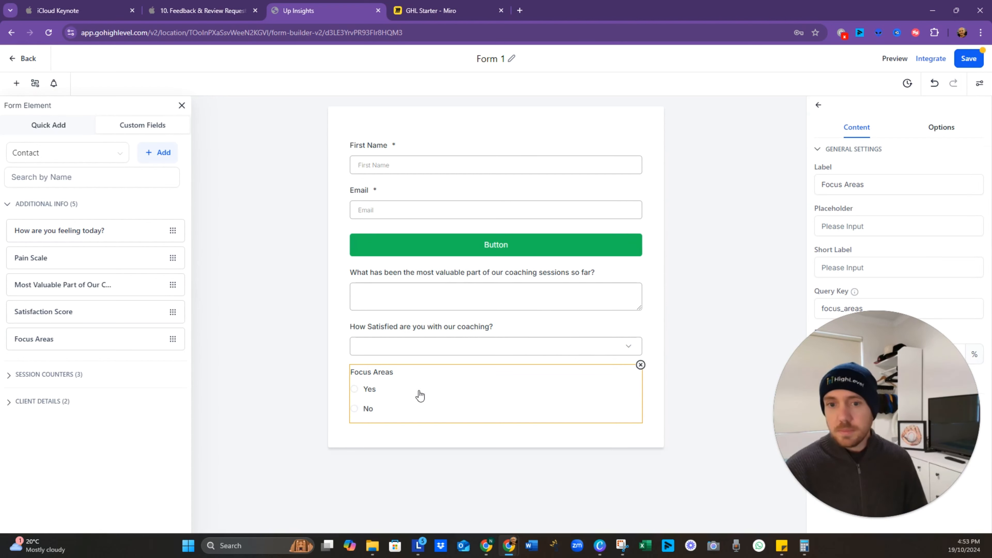
{"action": "triple_click", "coordinate": [895, 181]}
{"action": "type", "text": "IS t"}
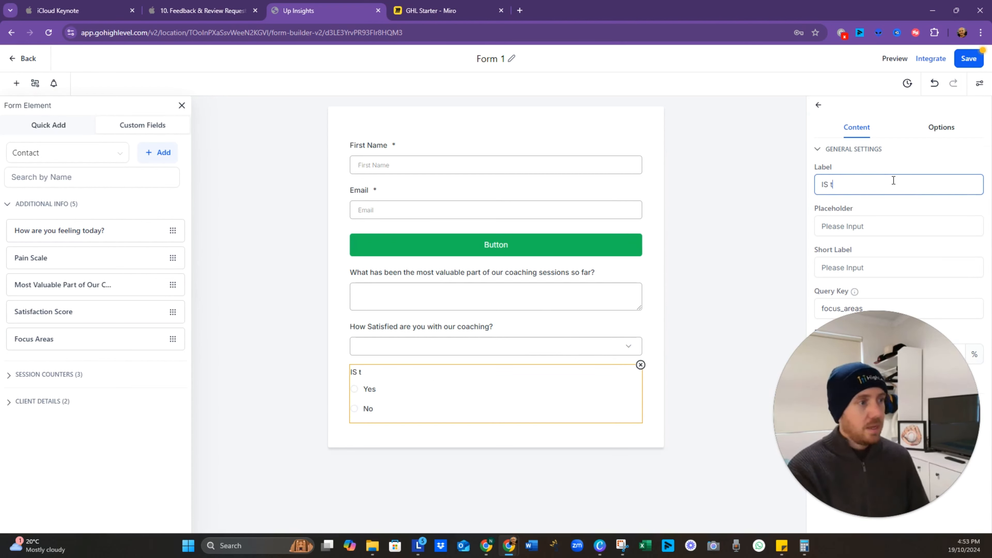
{"action": "type", "text": "here anything y"}
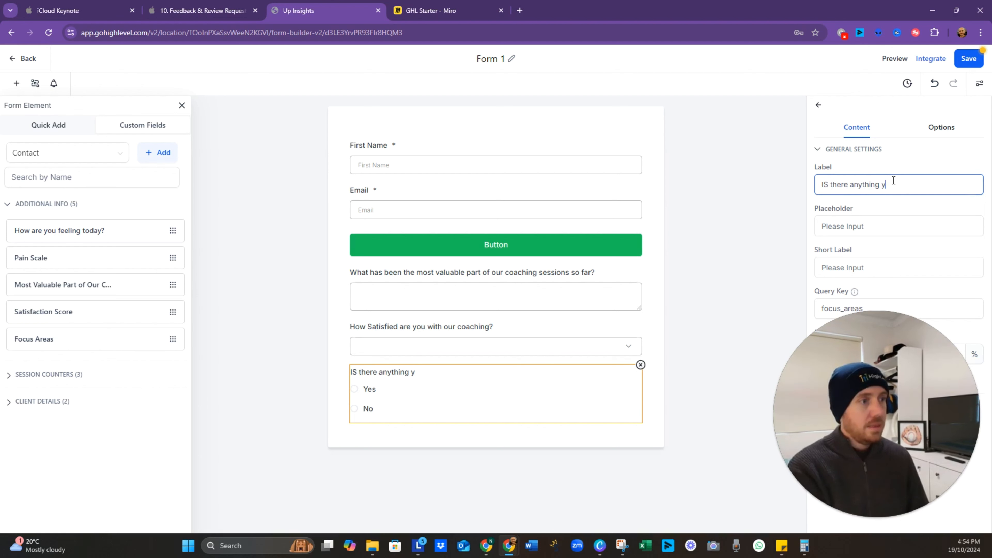
{"action": "type", "text": "ou would have li"}
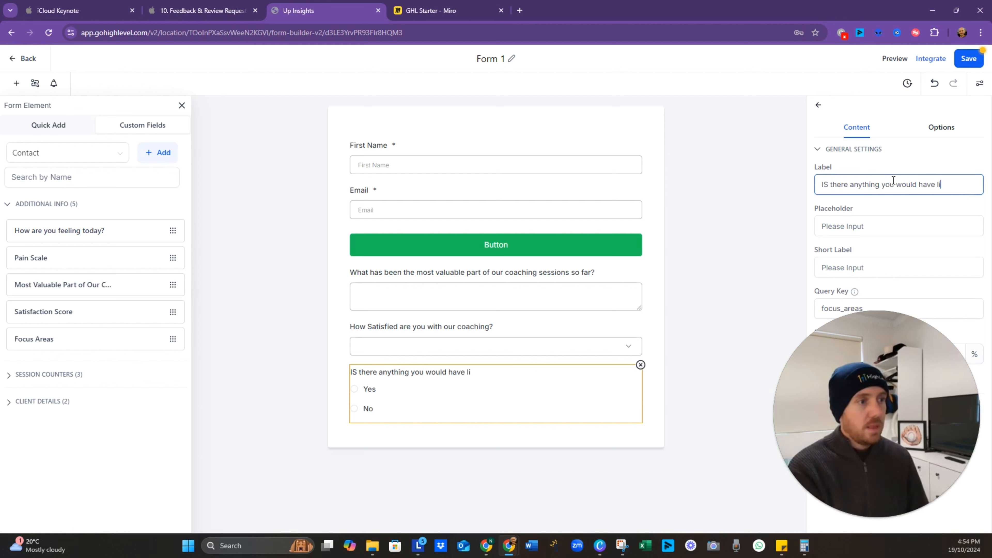
{"action": "type", "text": "ke more focus on"}
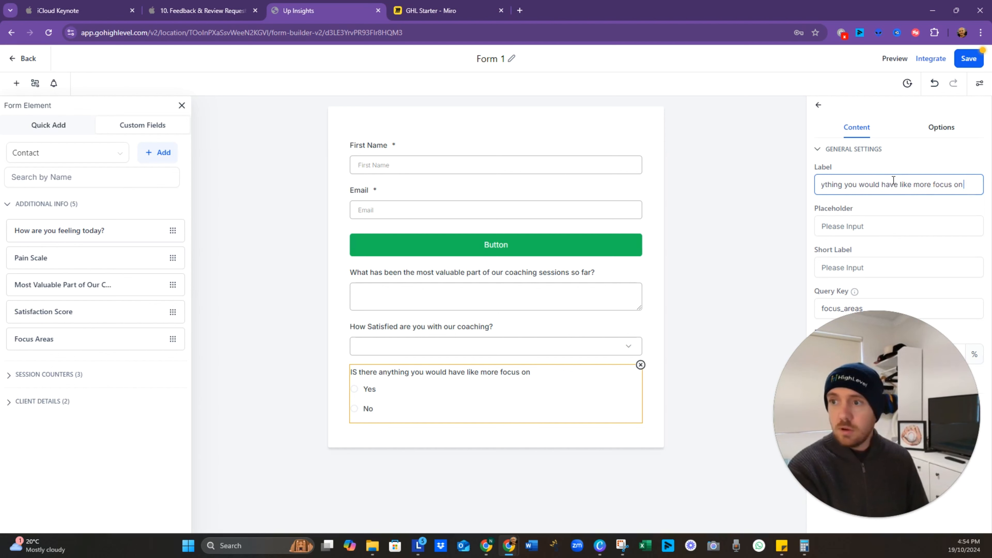
{"action": "type", "text": " during your sessions"}
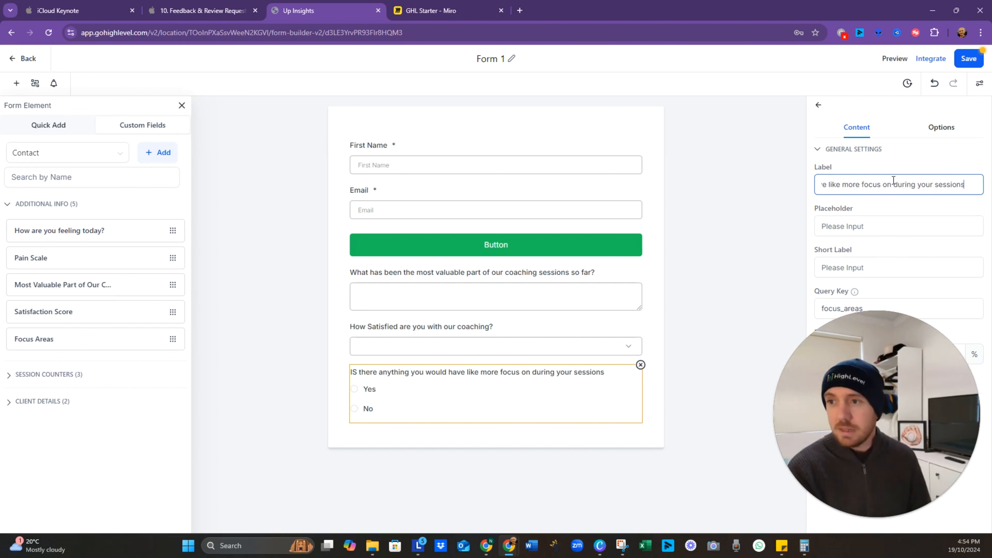
{"action": "type", "text": "?"}
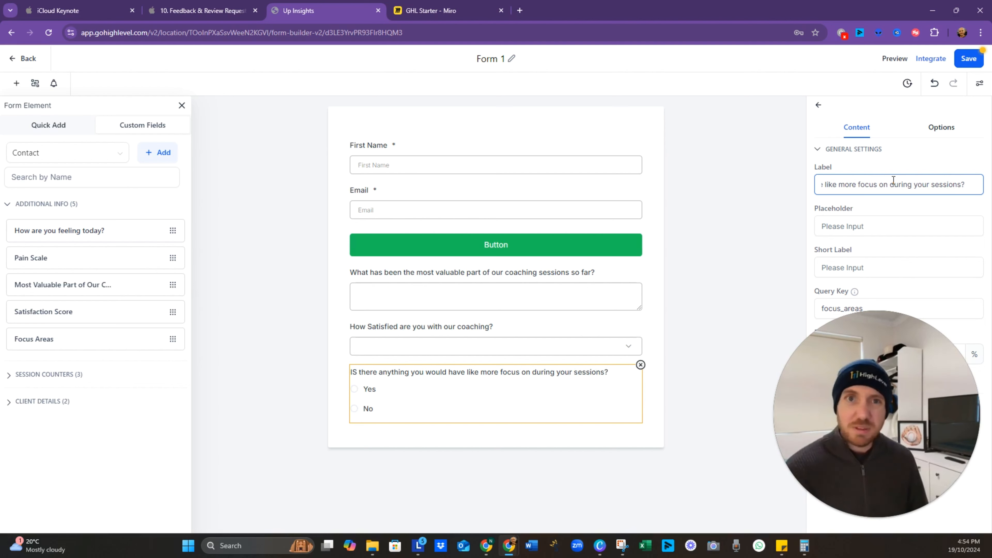
{"action": "left_click_drag", "start_coordinate": [854, 402], "coordinate": [93, 402]}
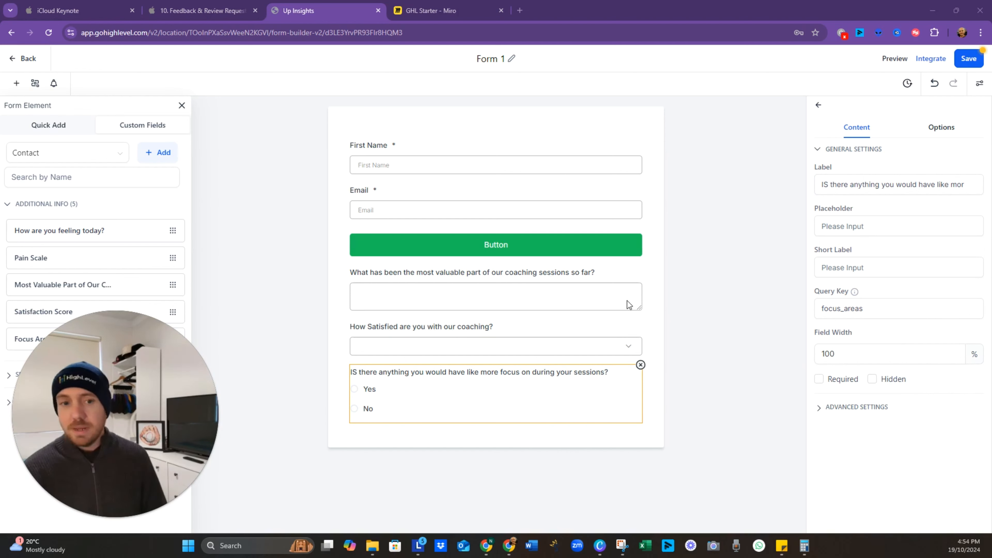
{"action": "left_click", "coordinate": [828, 181]}
{"action": "key", "text": "BackSpace"}
{"action": "type", "text": "s"}
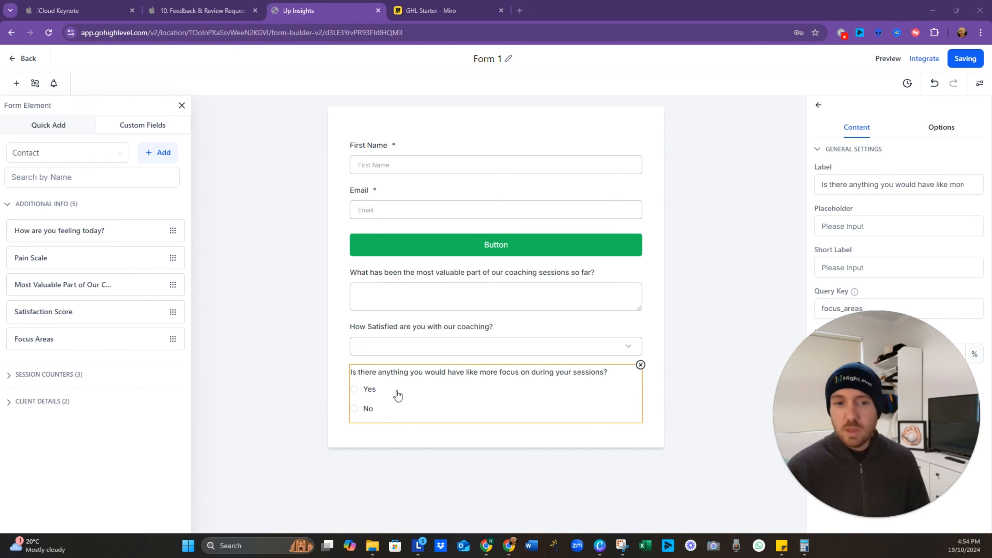
Step: Create a Multi Line custom field named Yes Focus in the Contact group
{"action": "left_click", "coordinate": [158, 153]}
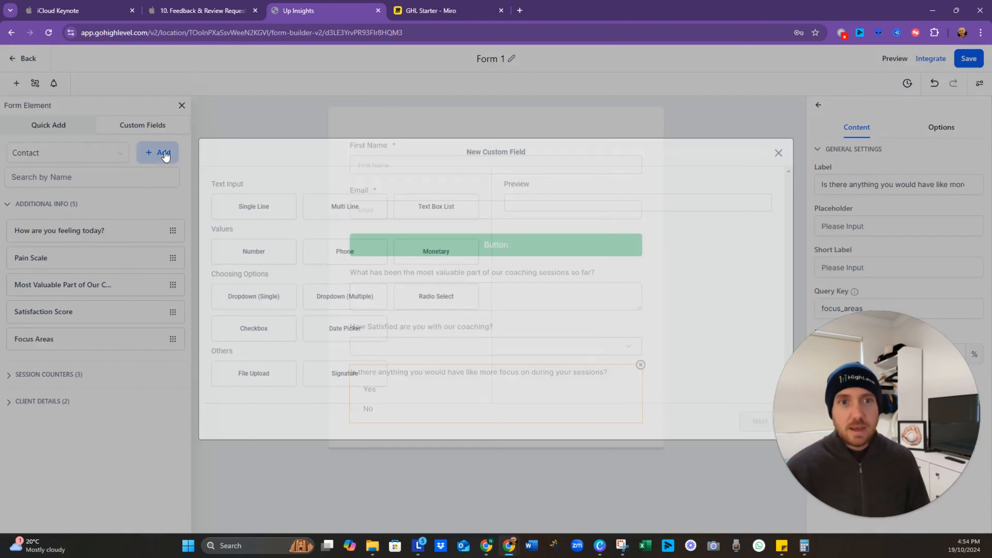
{"action": "left_click", "coordinate": [340, 211]}
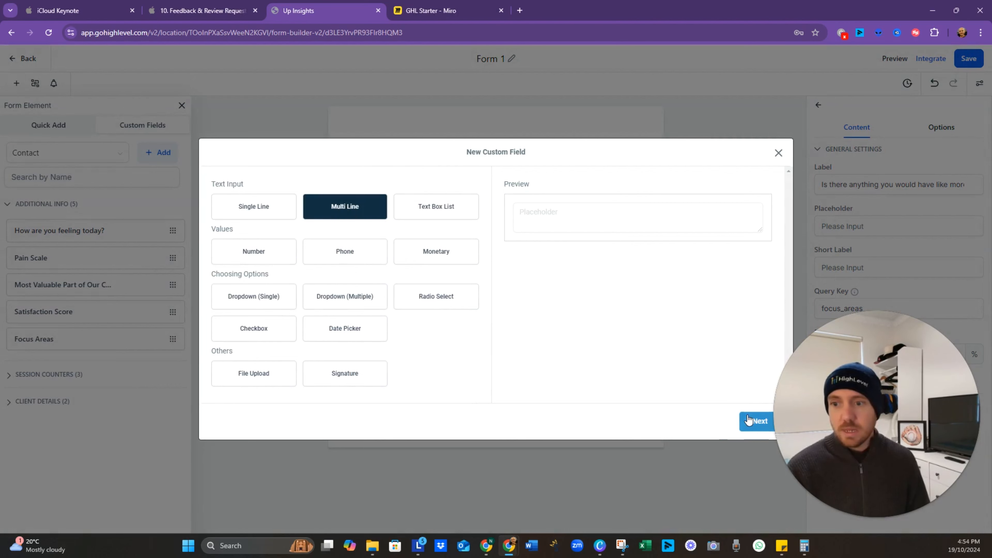
{"action": "left_click", "coordinate": [756, 421]}
{"action": "left_click", "coordinate": [262, 264]}
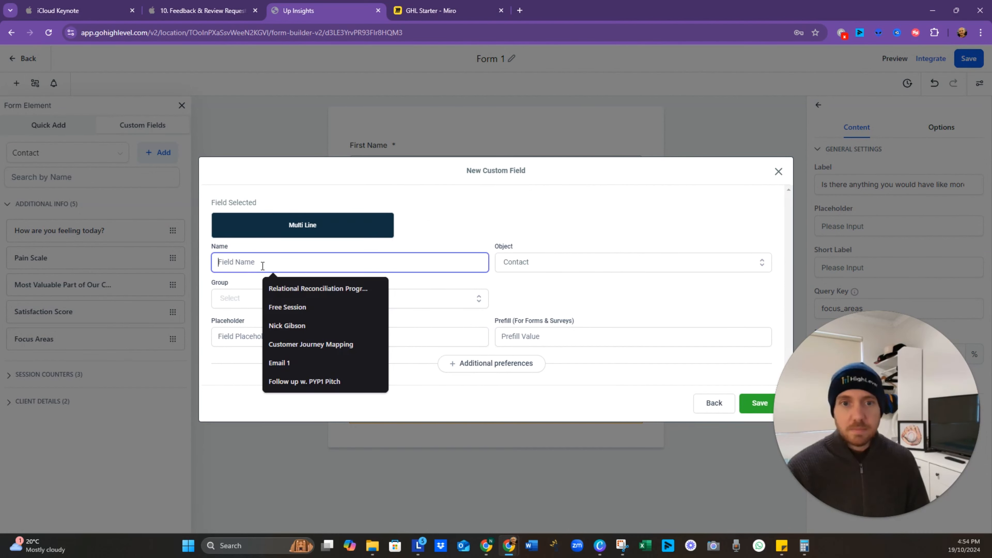
{"action": "type", "text": "Yes Focus"}
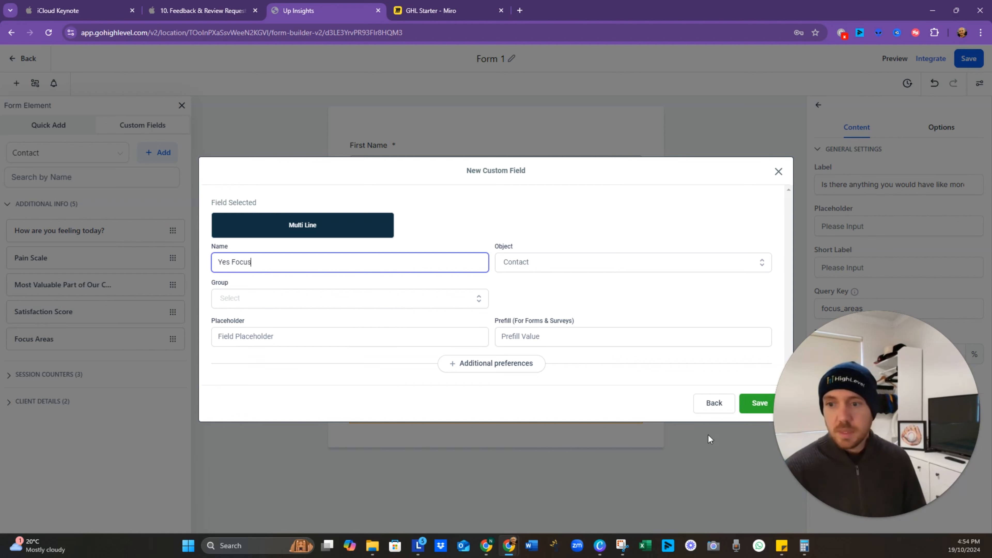
{"action": "left_click", "coordinate": [758, 403]}
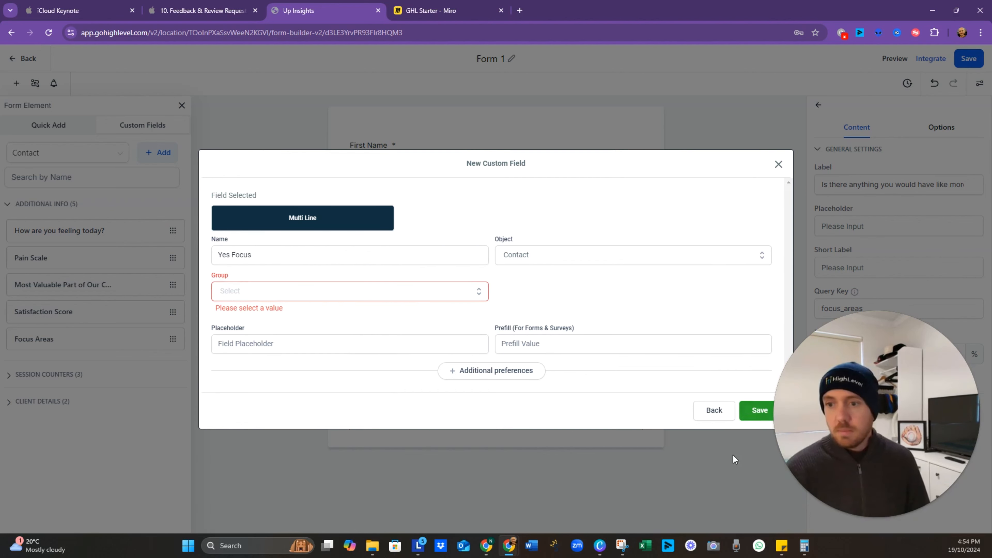
{"action": "left_click", "coordinate": [377, 297]}
{"action": "left_click", "coordinate": [326, 316]}
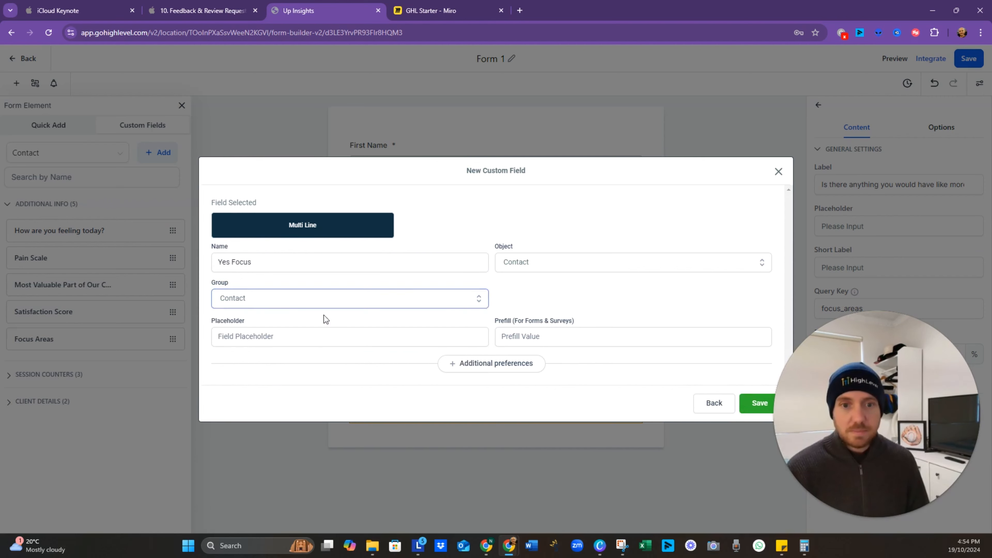
{"action": "left_click", "coordinate": [752, 407]}
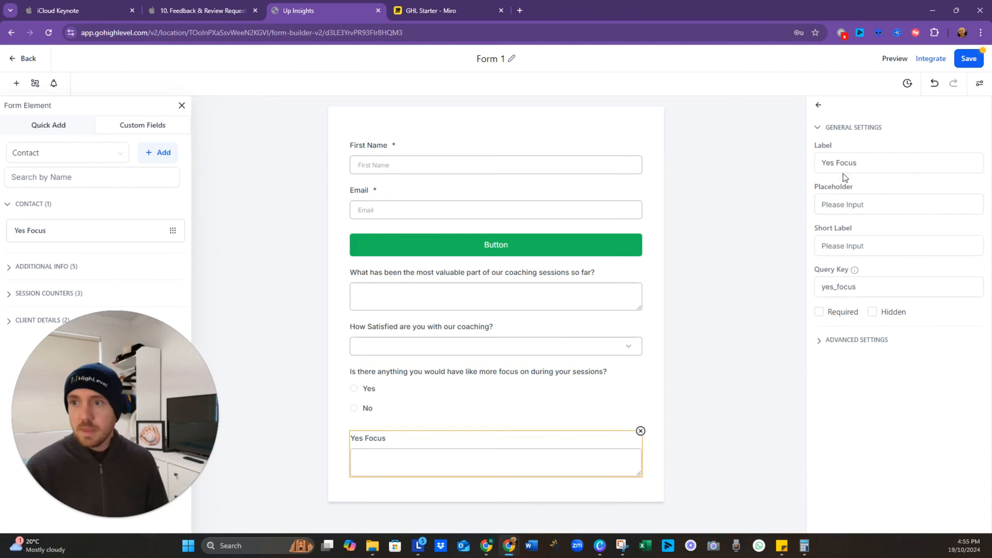
Step: Label the Yes Focus field 'If Yes, please comment below' and save the form
{"action": "left_click_drag", "start_coordinate": [857, 162], "coordinate": [802, 169]}
{"action": "type", "text": "I"}
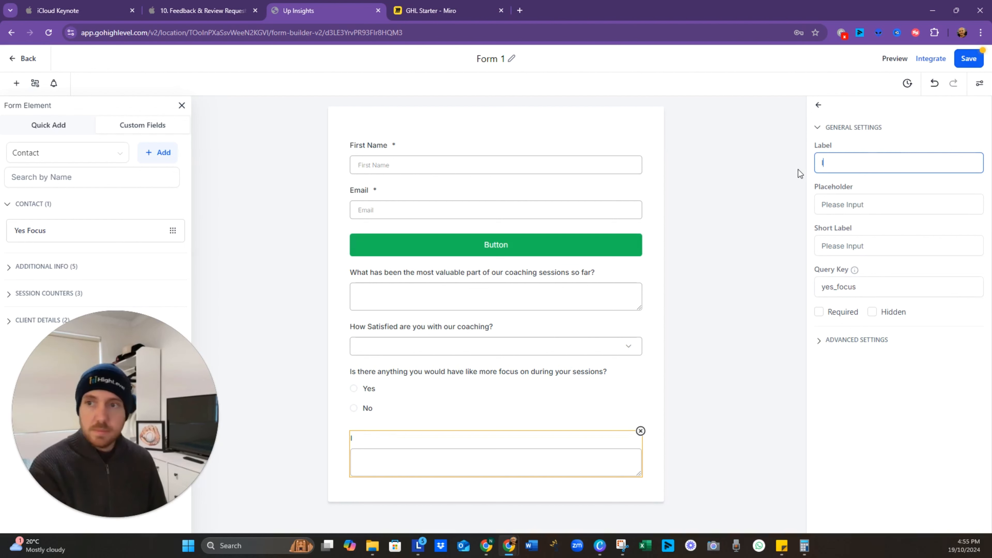
{"action": "type", "text": "f Yes, pl"}
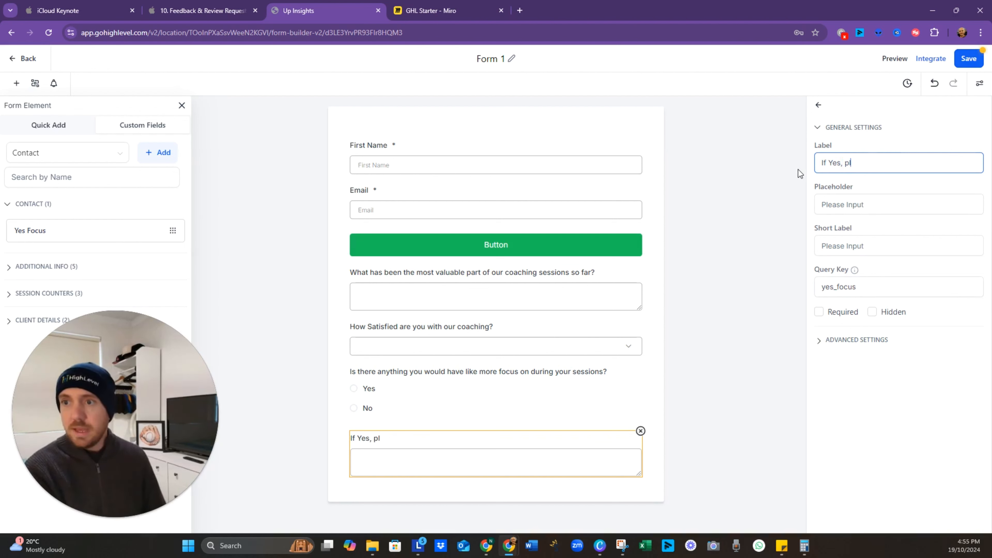
{"action": "type", "text": "ease comment below"}
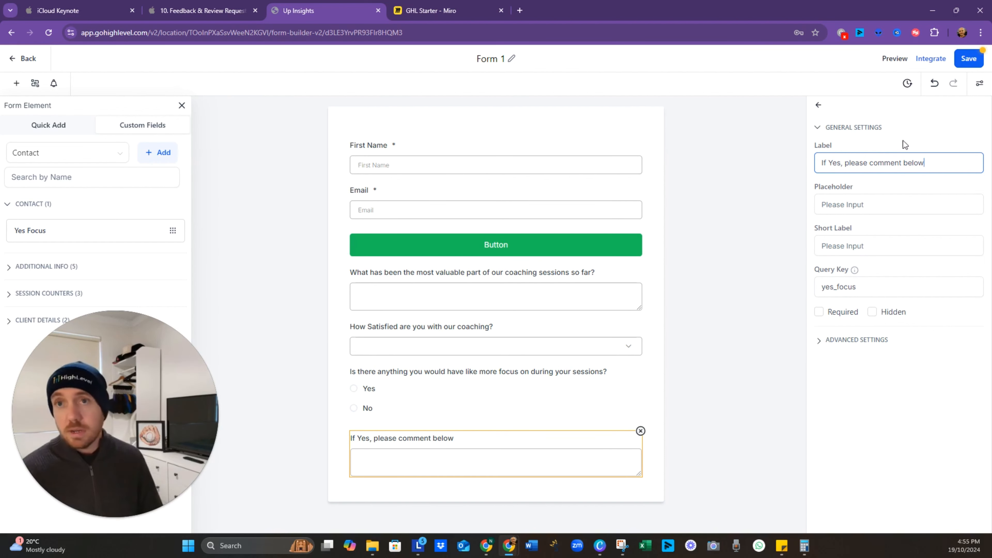
{"action": "left_click", "coordinate": [964, 61]}
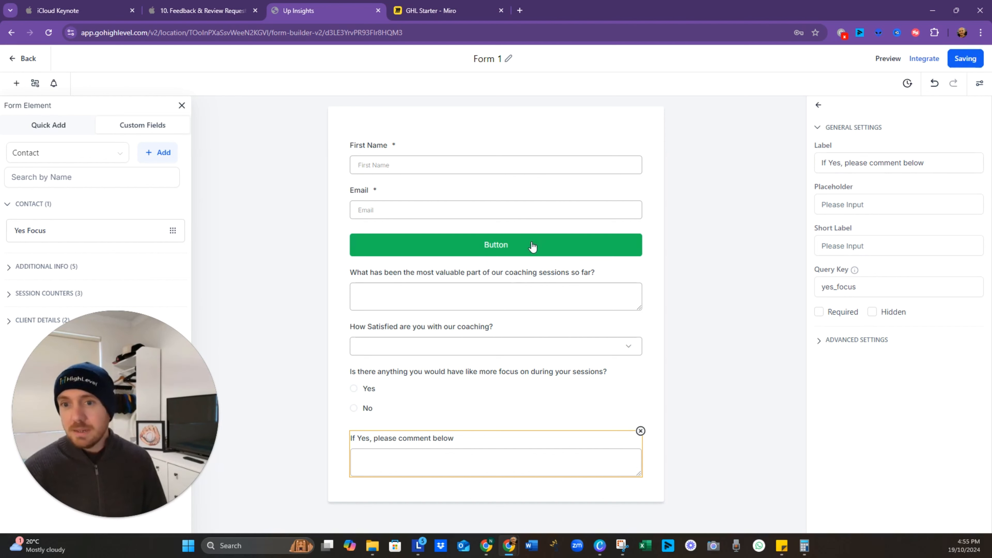
{"action": "left_click", "coordinate": [693, 260]}
Step: Drag the form's button below the last field and relabel it 'Submit Your Feedback'
{"action": "left_click", "coordinate": [635, 248]}
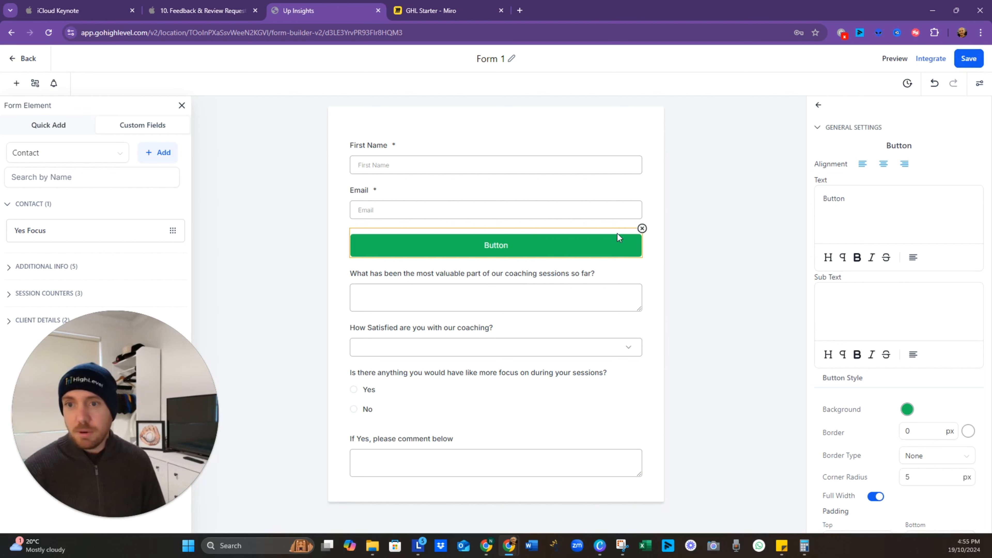
{"action": "left_click_drag", "start_coordinate": [617, 234], "coordinate": [598, 468]}
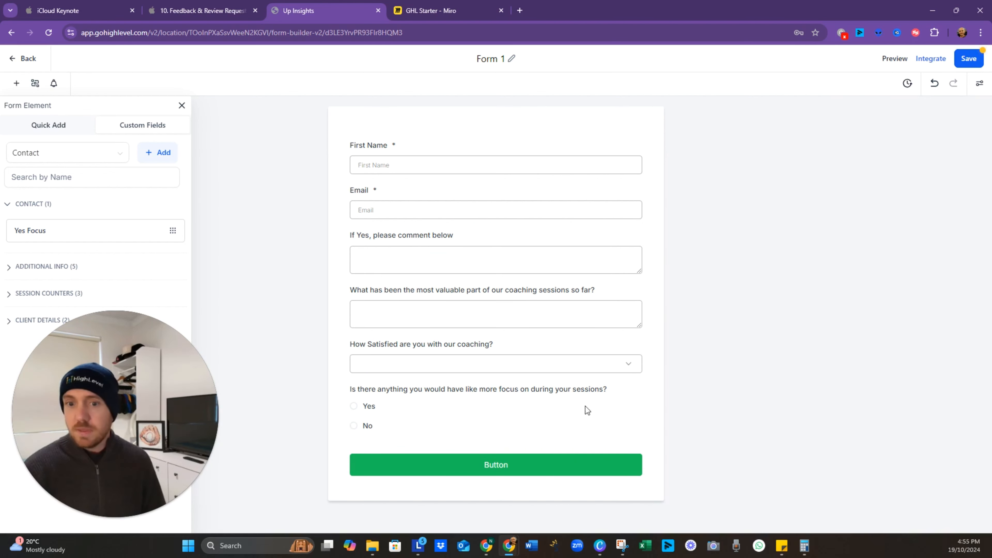
{"action": "left_click", "coordinate": [531, 476]}
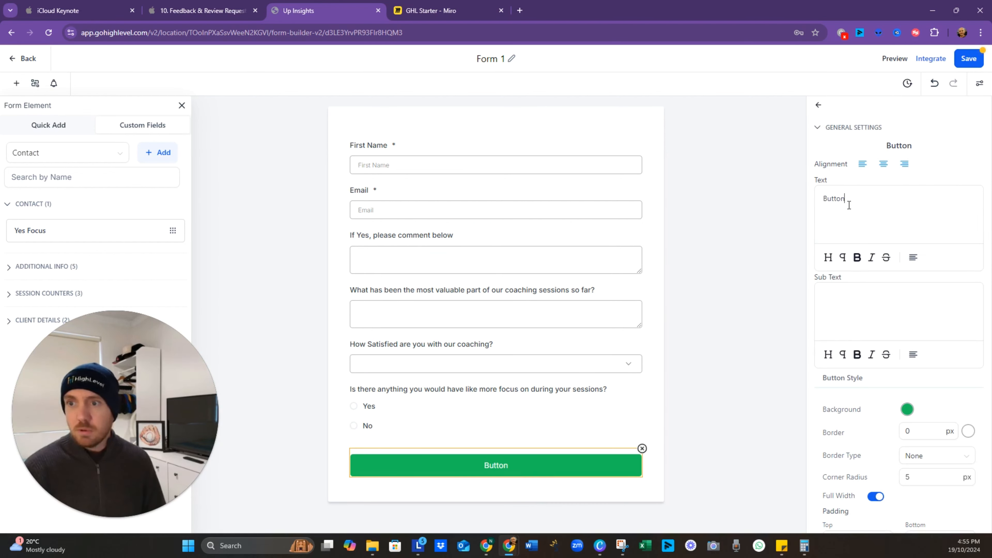
{"action": "type", "text": "Submi"}
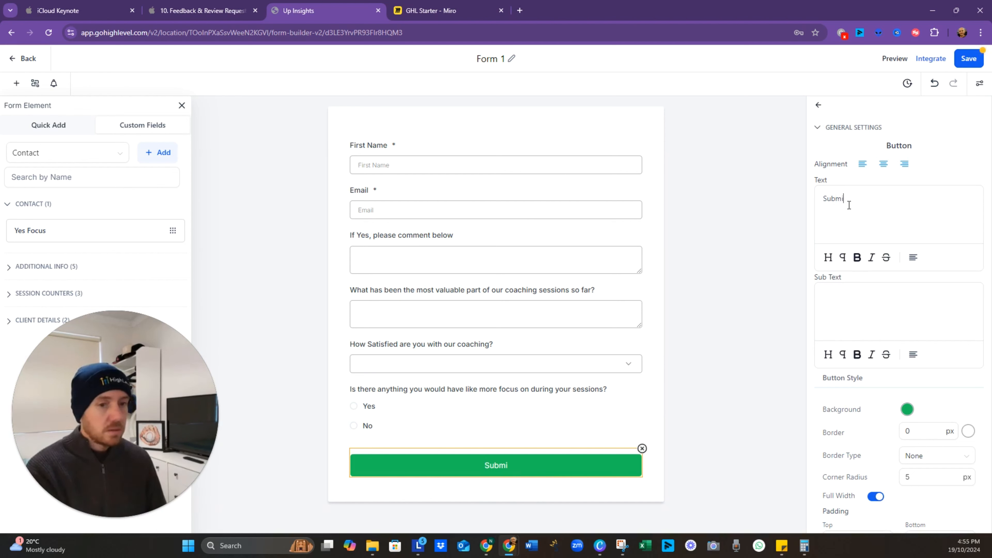
{"action": "type", "text": "t Your "}
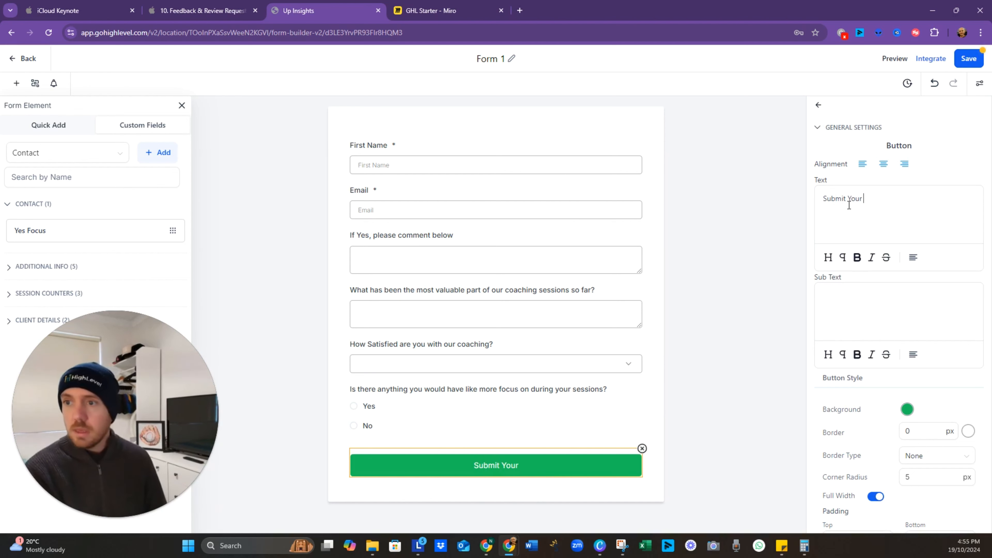
{"action": "type", "text": "Feedback"}
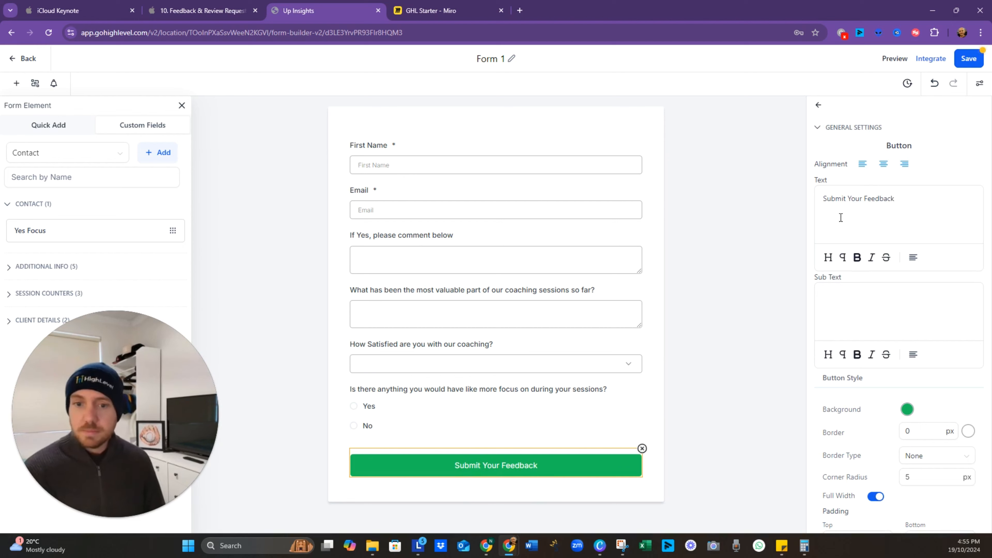
{"action": "left_click", "coordinate": [766, 389]}
Step: Reorder the fields: most valuable part, satisfaction, Yes/No focus question, then the comment box
{"action": "left_click", "coordinate": [518, 251]}
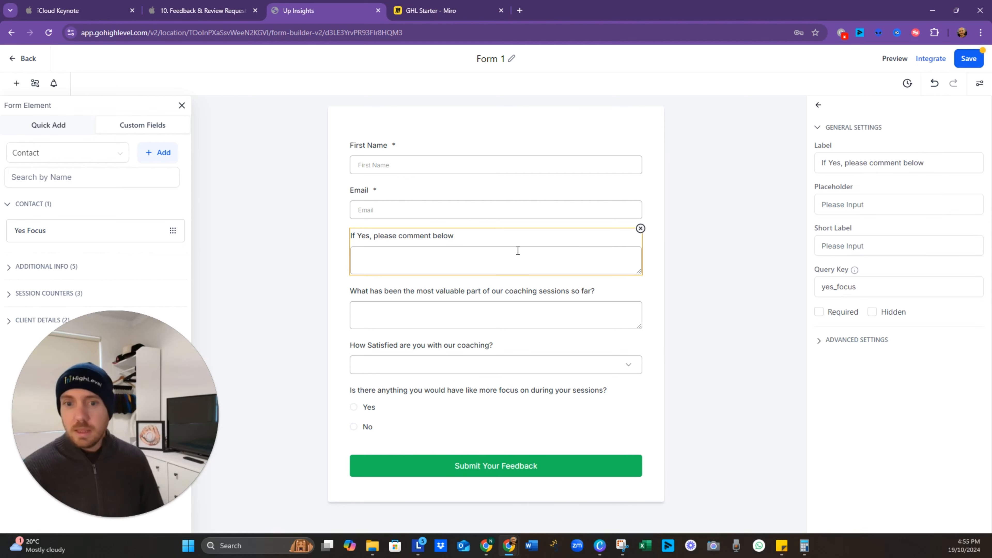
{"action": "left_click_drag", "start_coordinate": [539, 236], "coordinate": [526, 413]}
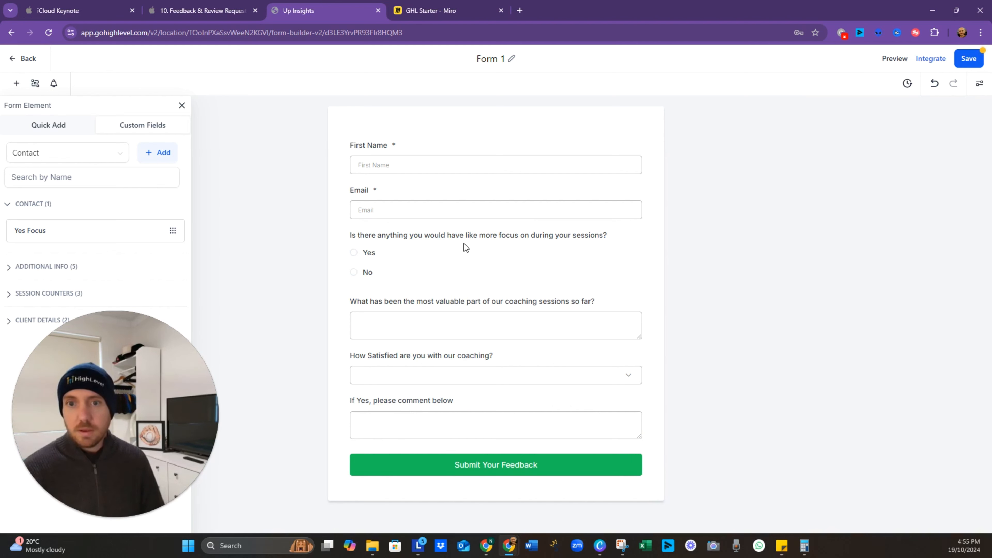
{"action": "left_click", "coordinate": [425, 246]}
{"action": "left_click_drag", "start_coordinate": [437, 249], "coordinate": [440, 378]}
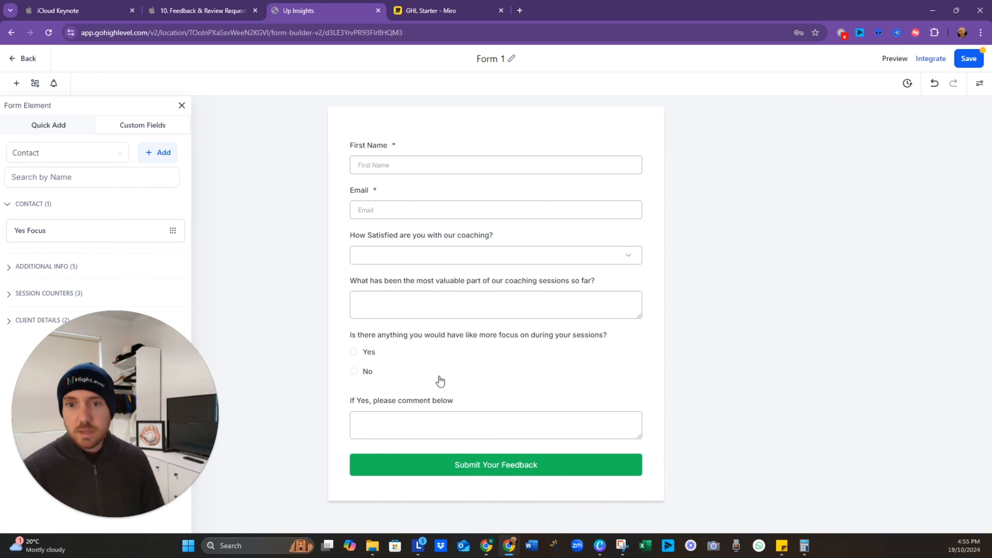
{"action": "left_click", "coordinate": [522, 285]}
{"action": "left_click_drag", "start_coordinate": [517, 285], "coordinate": [512, 238]}
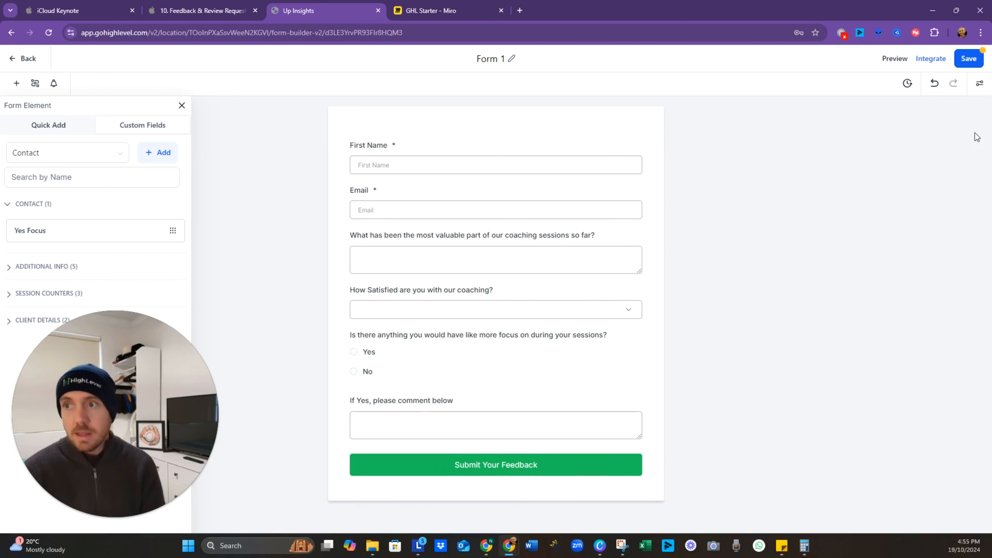
Step: Save the form, rename it 'Feedback Form 1', and switch to the Miro board
{"action": "left_click", "coordinate": [970, 64]}
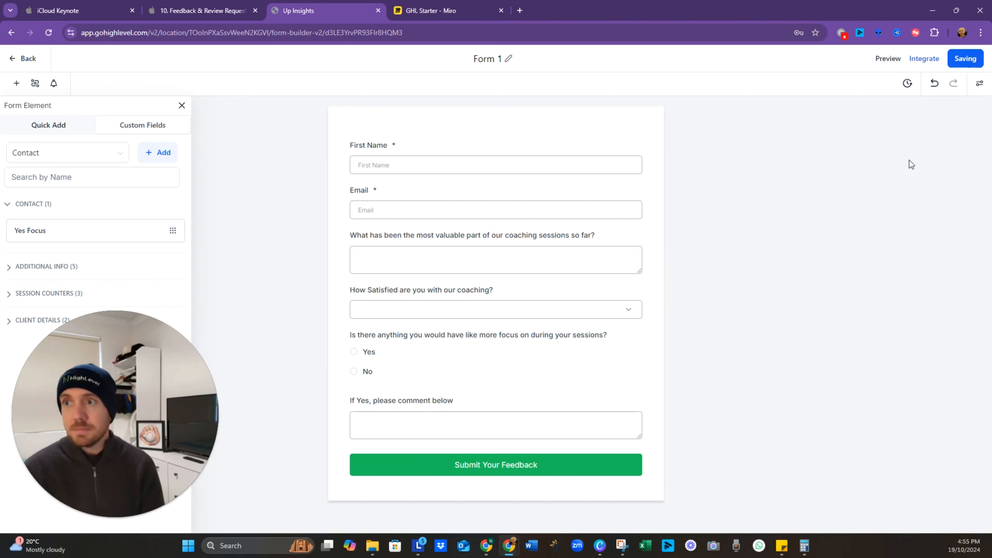
{"action": "left_click", "coordinate": [504, 59]}
{"action": "type", "text": "Feedb"}
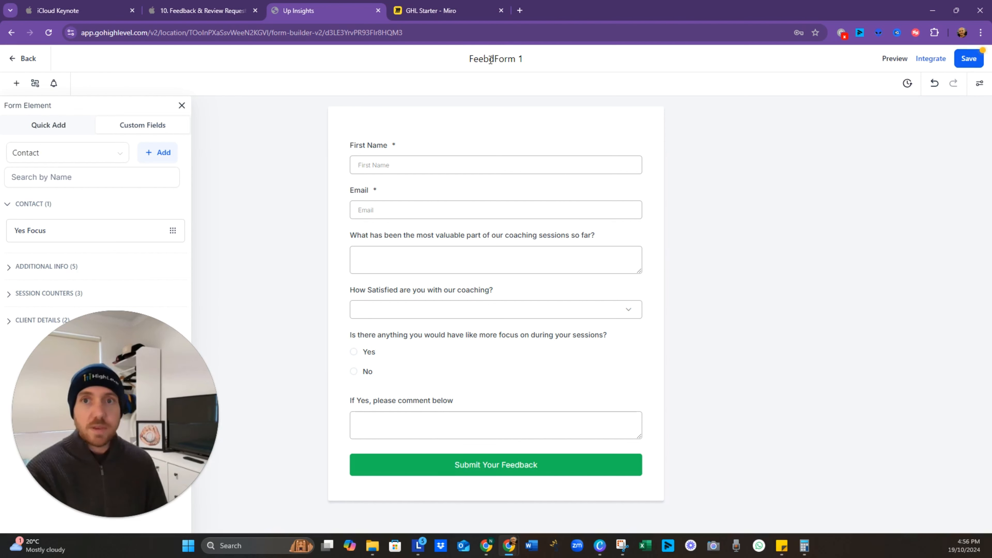
{"action": "key", "text": "BackSpace"}
{"action": "type", "text": "back"}
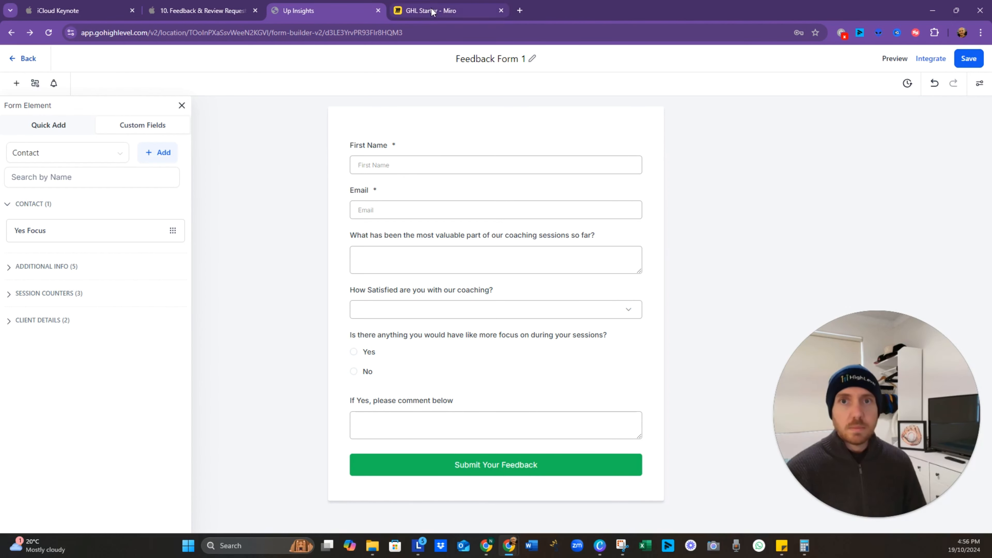
{"action": "left_click", "coordinate": [450, 11]}
Step: Pan the Miro board down to the Wait 2 Days, Feedback Provided and Follow Up Email nodes
{"action": "left_click_drag", "start_coordinate": [344, 280], "coordinate": [415, 298]}
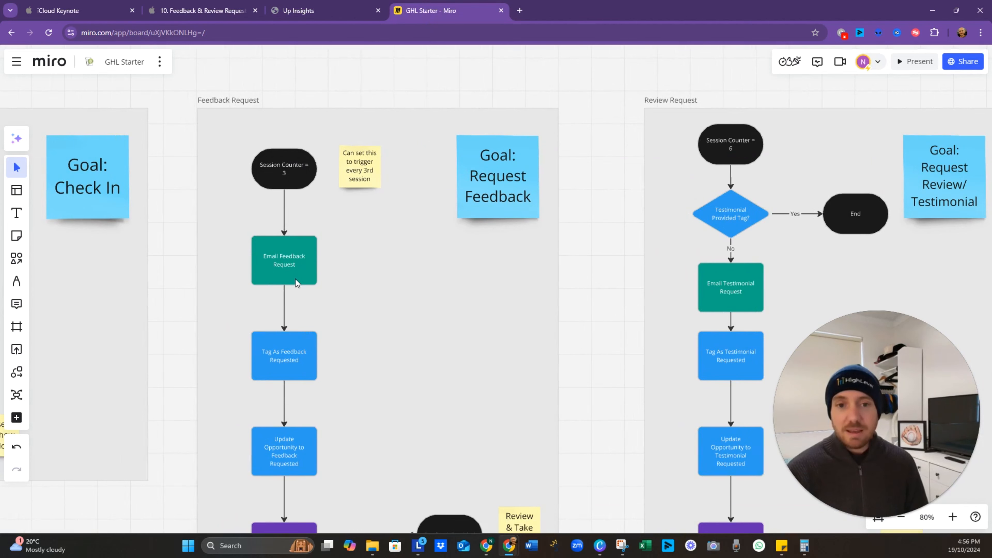
{"action": "scroll", "coordinate": [365, 405], "scroll_direction": "down", "scroll_amount": 5}
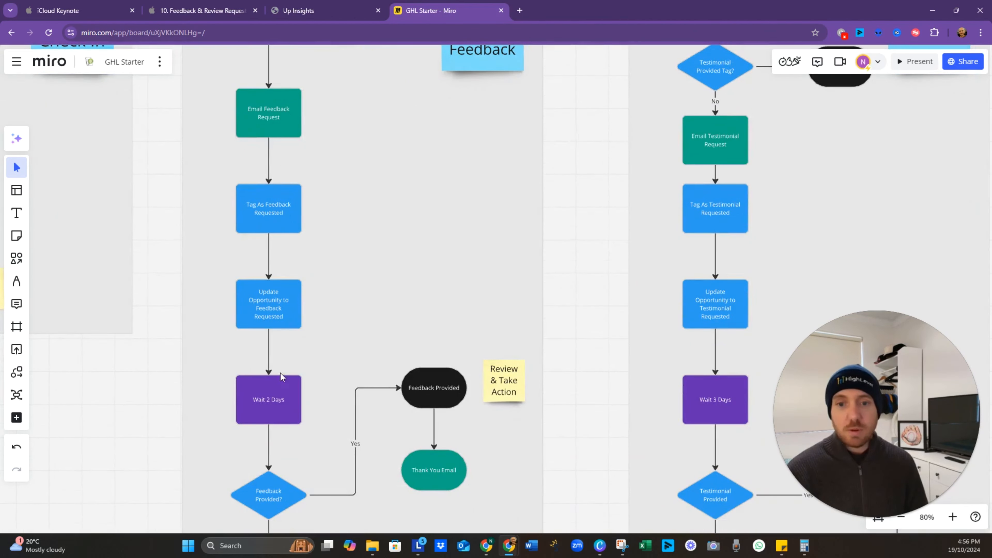
{"action": "scroll", "coordinate": [293, 445], "scroll_direction": "down", "scroll_amount": 6}
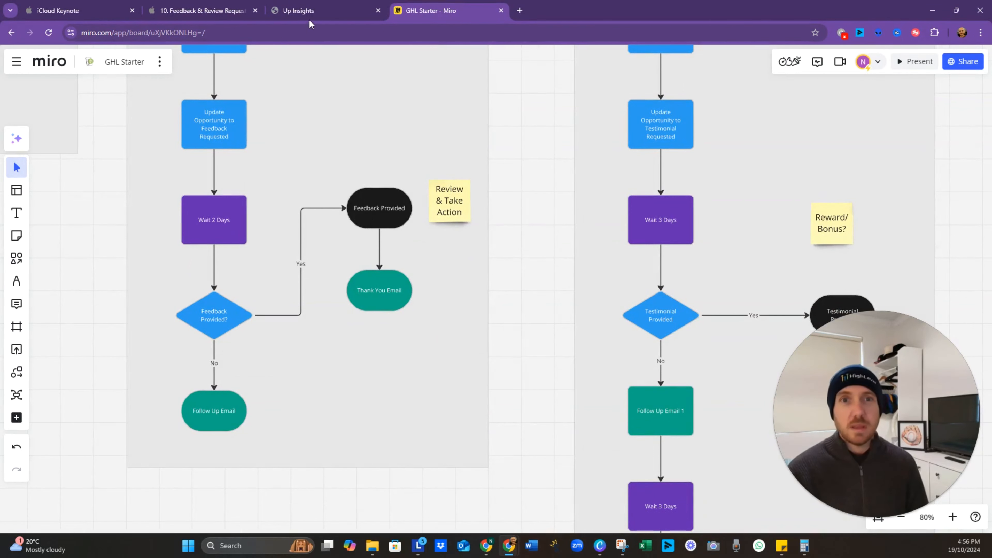
Step: Preview Feedback Form 1 at its live link, then leave the builder for the Forms list
{"action": "left_click", "coordinate": [317, 12]}
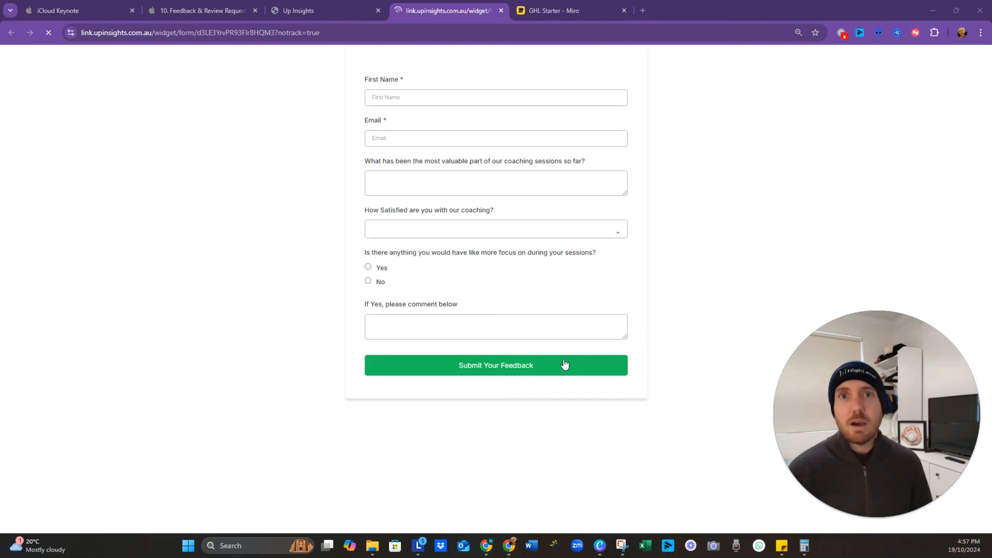
{"action": "left_click", "coordinate": [330, 31]}
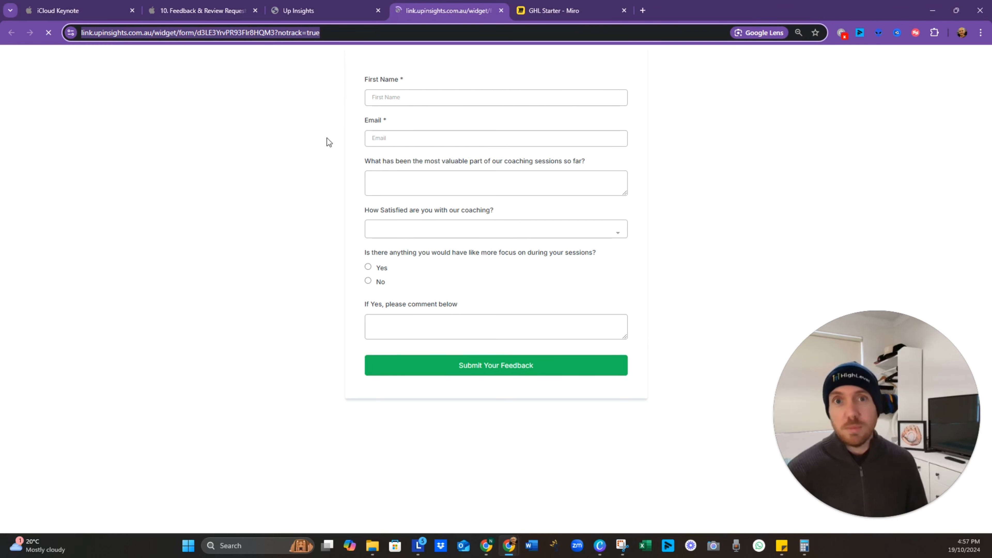
{"action": "left_click", "coordinate": [315, 10]}
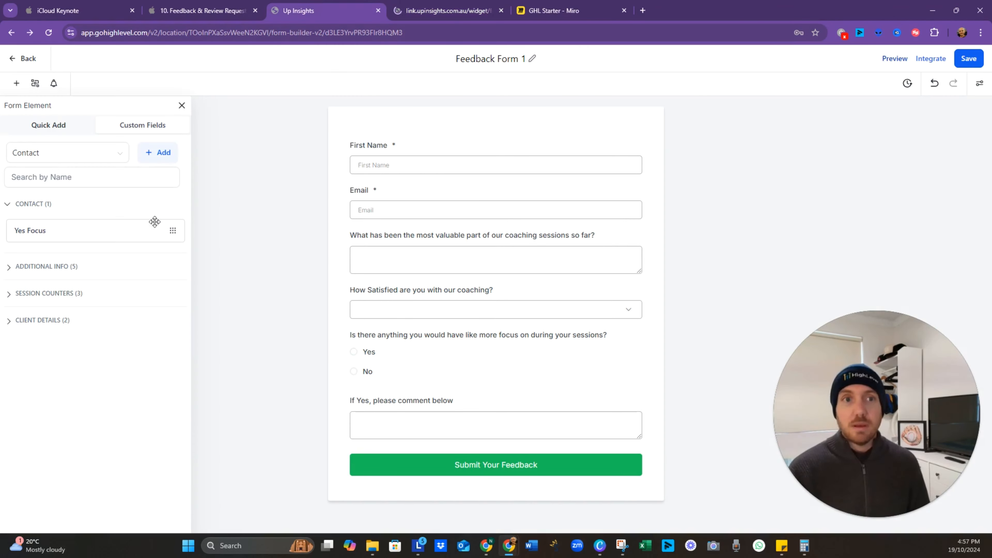
{"action": "left_click", "coordinate": [21, 63]}
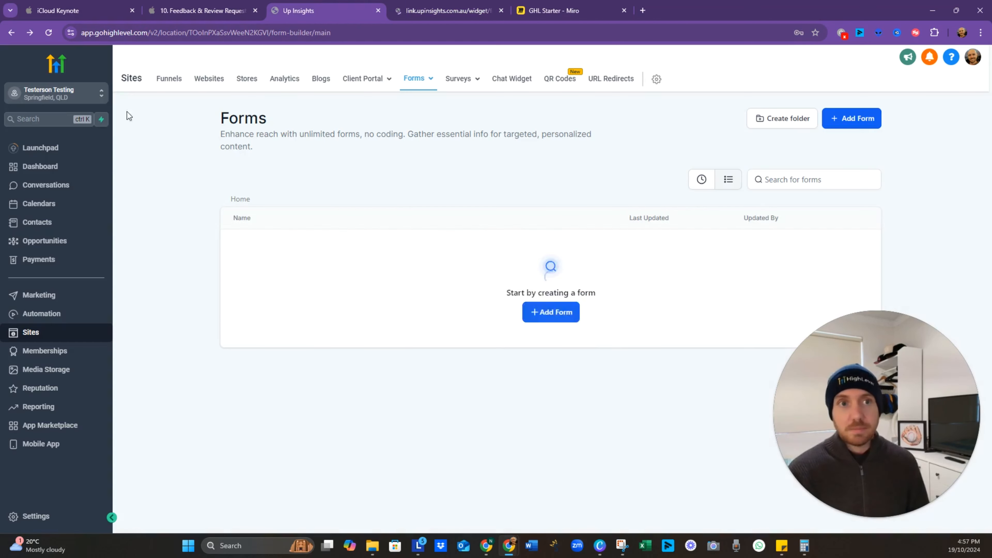
Step: In Automation Workflows, create a new workflow using Start from Scratch
{"action": "left_click", "coordinate": [64, 314]}
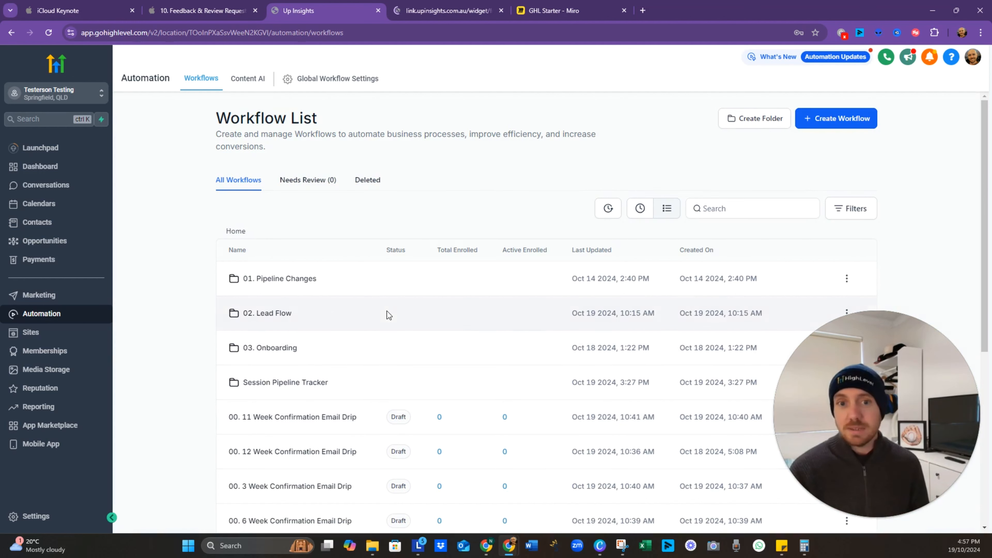
{"action": "left_click", "coordinate": [824, 122]}
{"action": "left_click", "coordinate": [816, 168]}
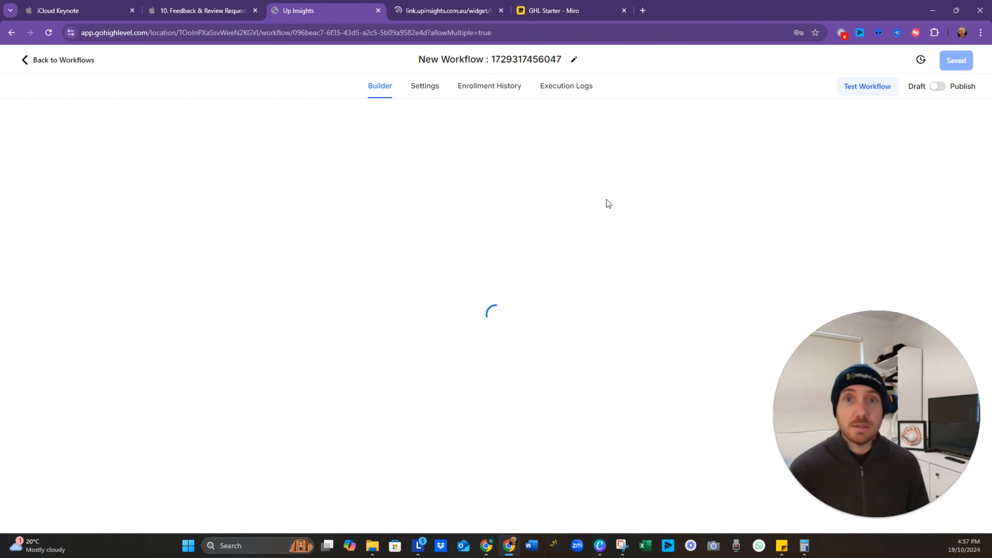
Step: Name the workflow 'Feedback Request' and add a Contact Changed trigger
{"action": "left_click", "coordinate": [488, 63]}
{"action": "type", "text": "Feedback"}
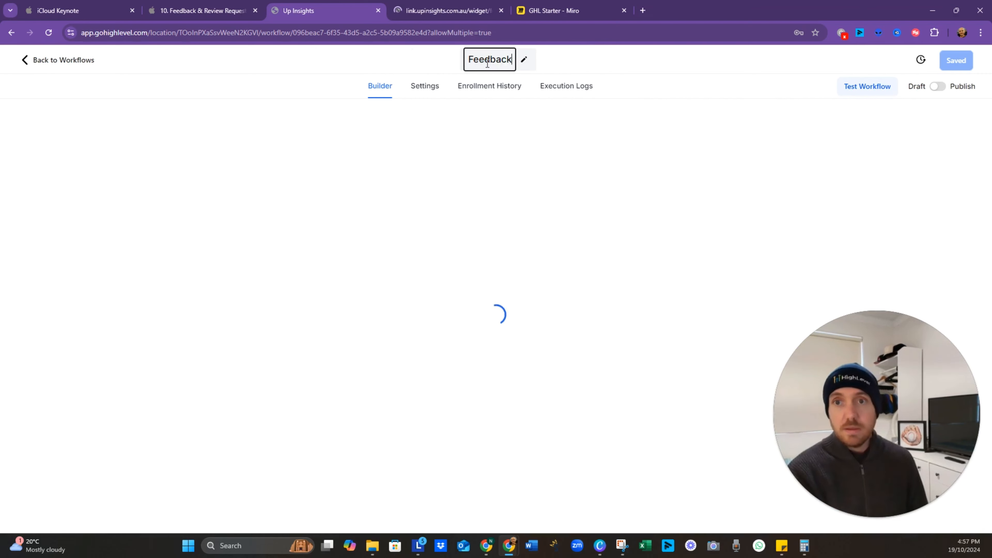
{"action": "type", "text": " Request"}
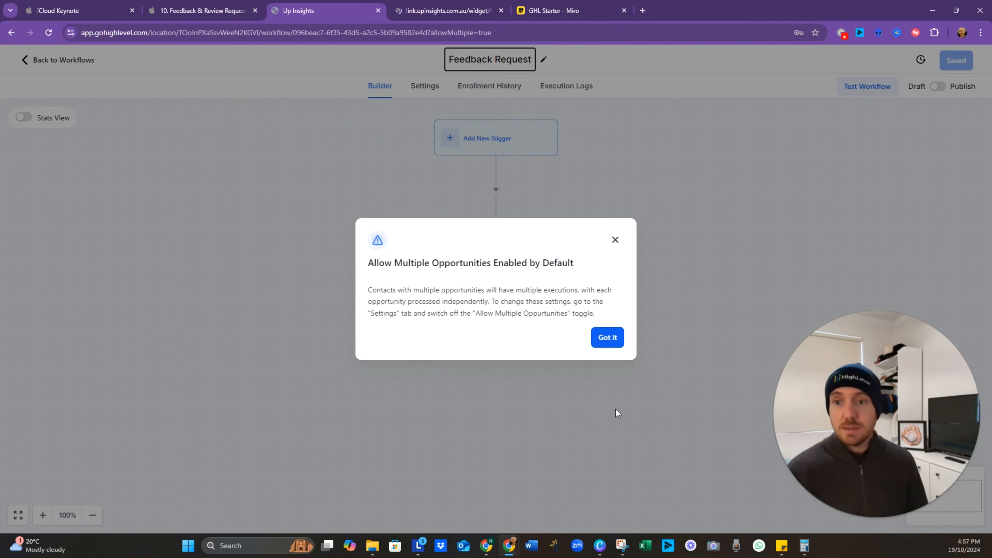
{"action": "left_click", "coordinate": [608, 337]}
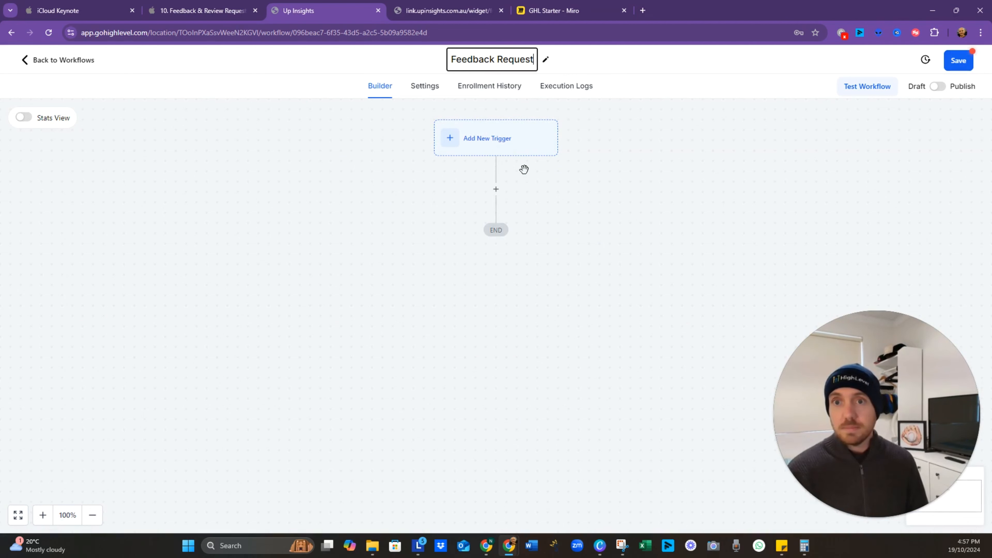
{"action": "left_click", "coordinate": [497, 142]}
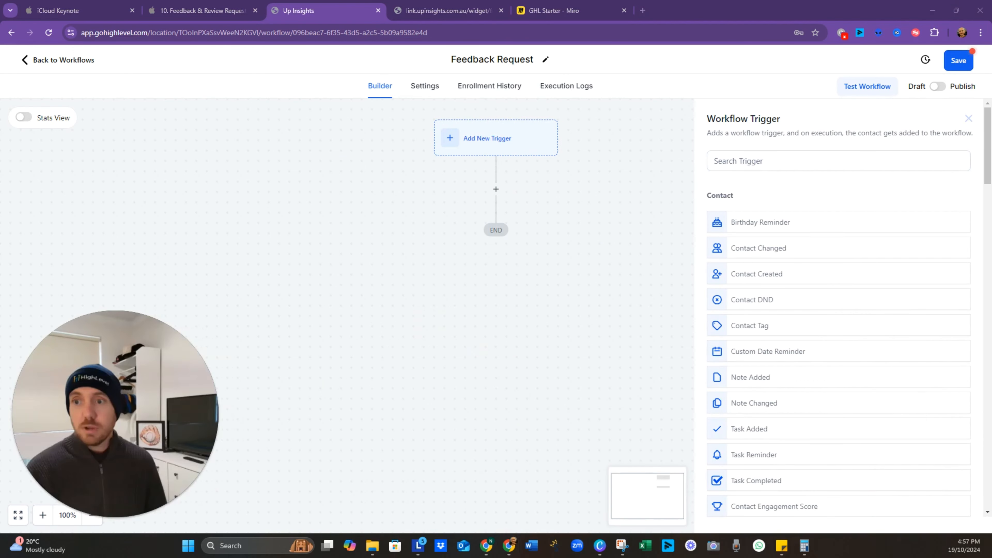
{"action": "left_click", "coordinate": [780, 250]}
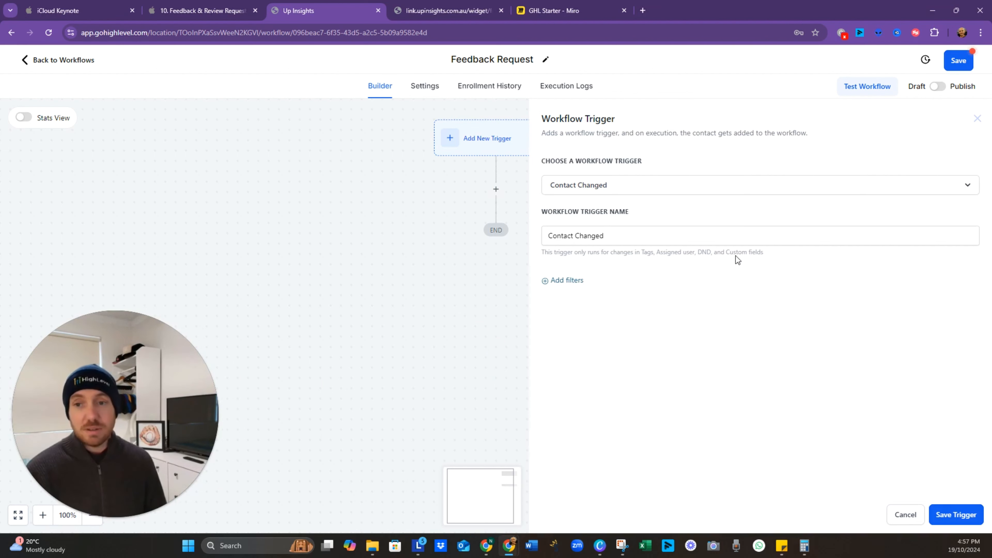
Step: Filter the trigger on Sessions Attended 'Has changed to' 3
{"action": "left_click", "coordinate": [582, 286]}
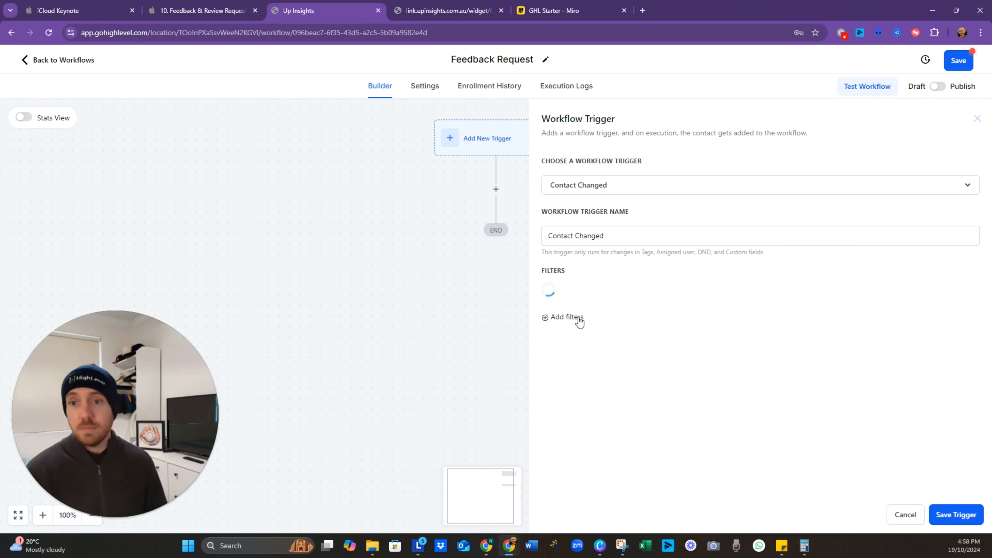
{"action": "left_click", "coordinate": [640, 294]}
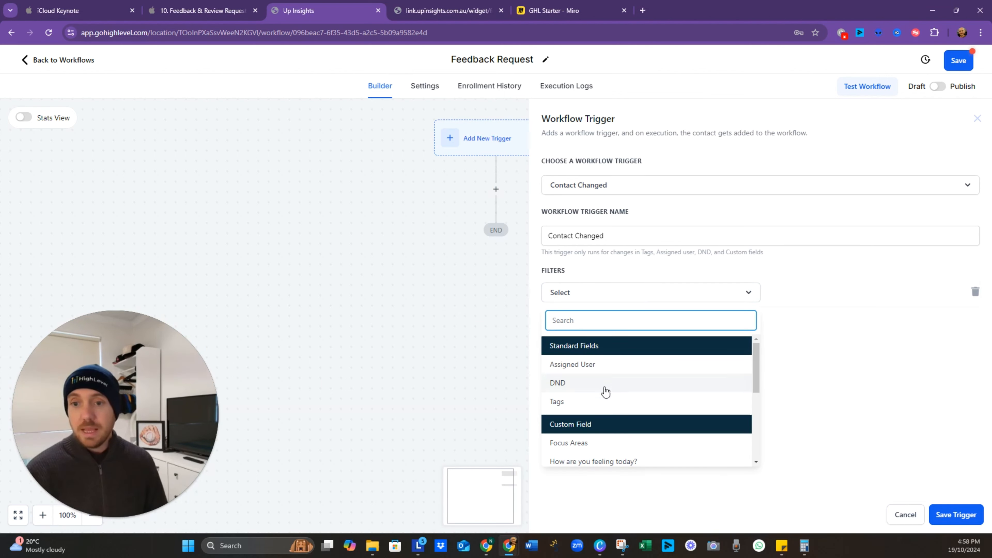
{"action": "scroll", "coordinate": [591, 449], "scroll_direction": "down", "scroll_amount": 6}
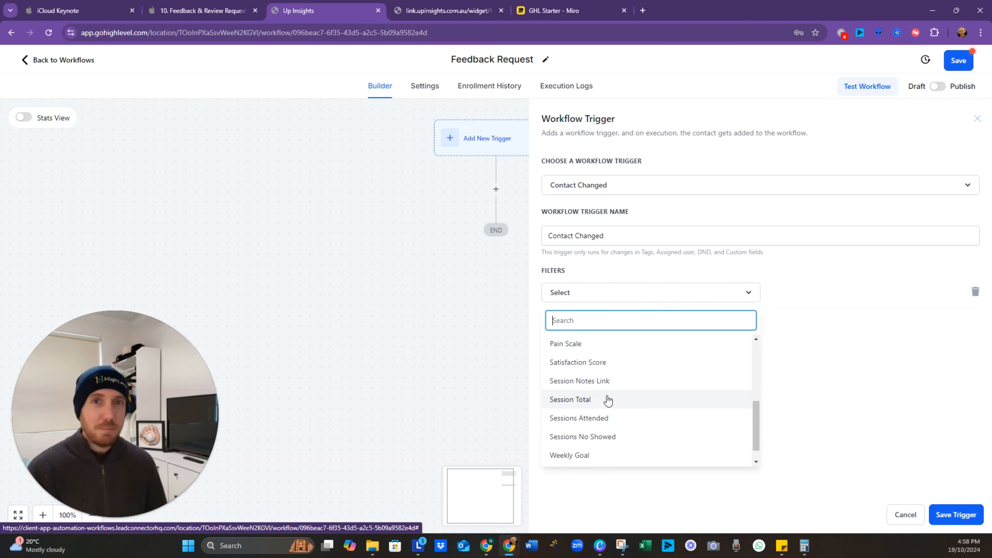
{"action": "left_click", "coordinate": [607, 418]}
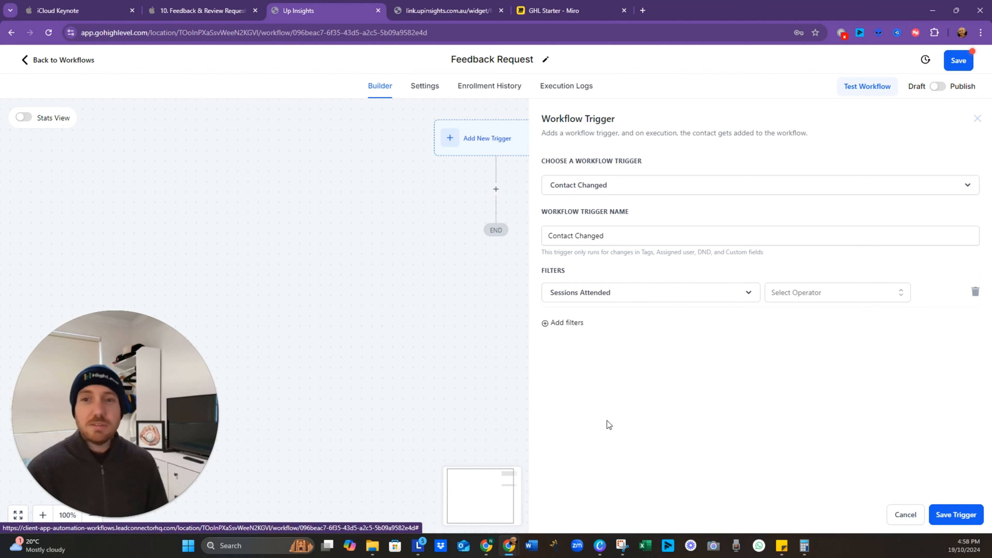
{"action": "left_click", "coordinate": [809, 299]}
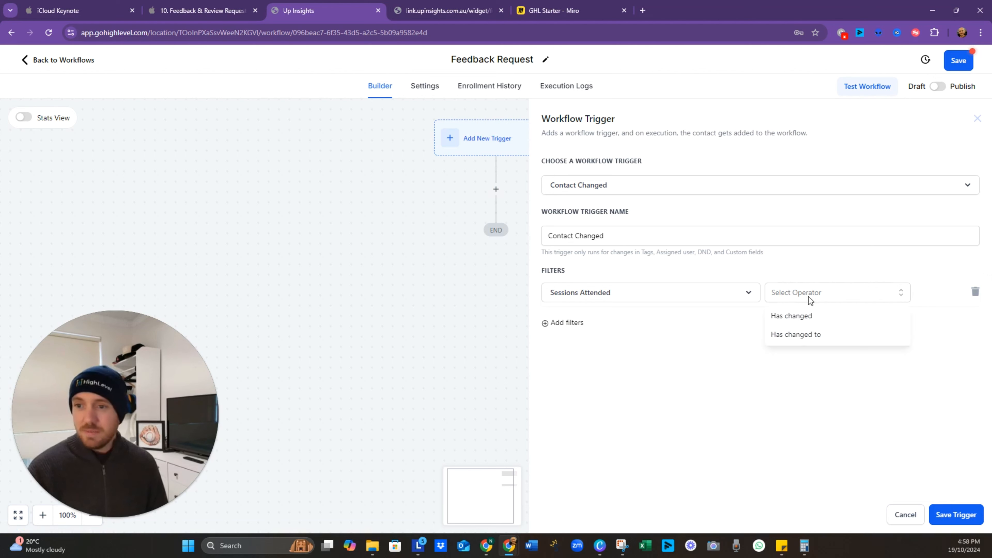
{"action": "left_click", "coordinate": [808, 335]}
{"action": "left_click", "coordinate": [878, 295]}
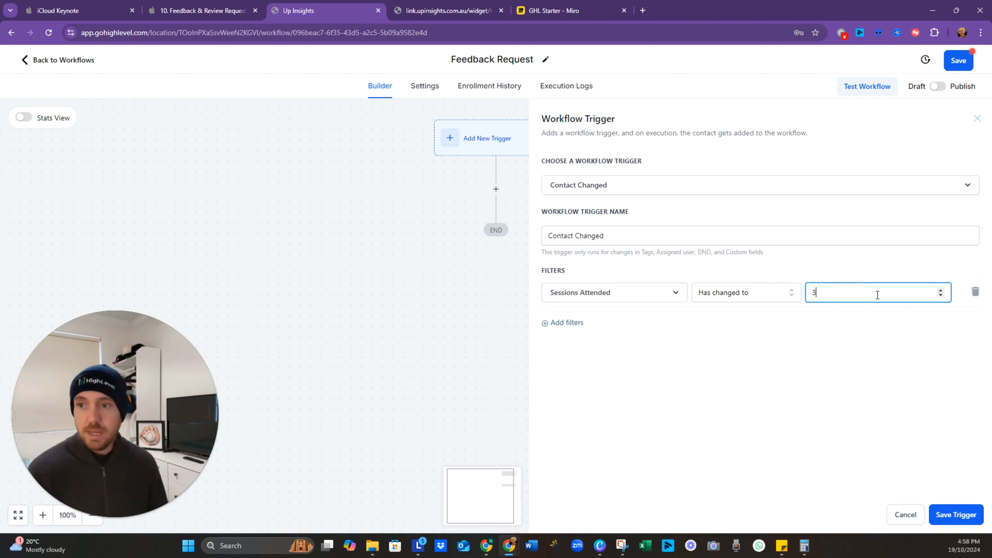
{"action": "left_click", "coordinate": [912, 359]}
Step: Save the workflow and rename the trigger '3 Sessions Attended'
{"action": "left_click", "coordinate": [960, 60]}
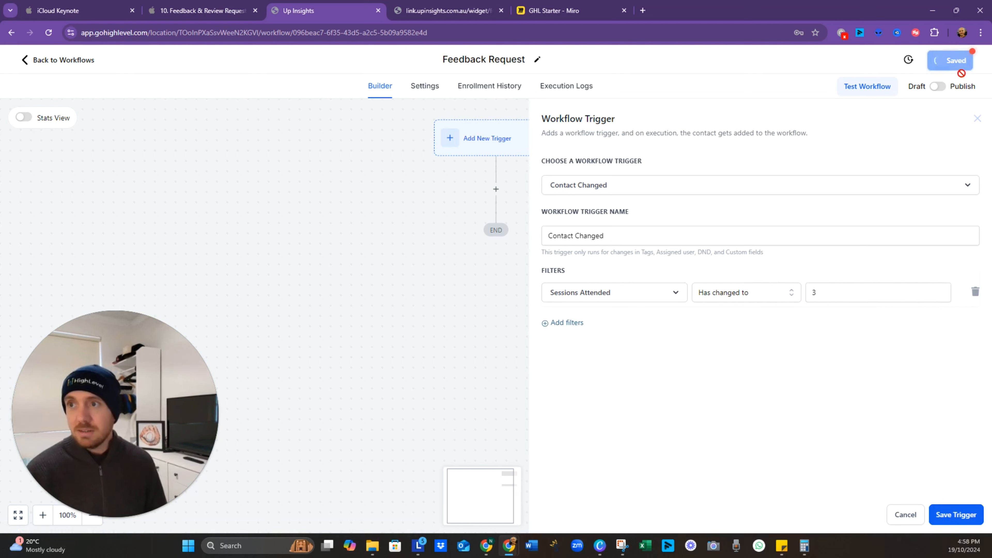
{"action": "left_click", "coordinate": [443, 353]}
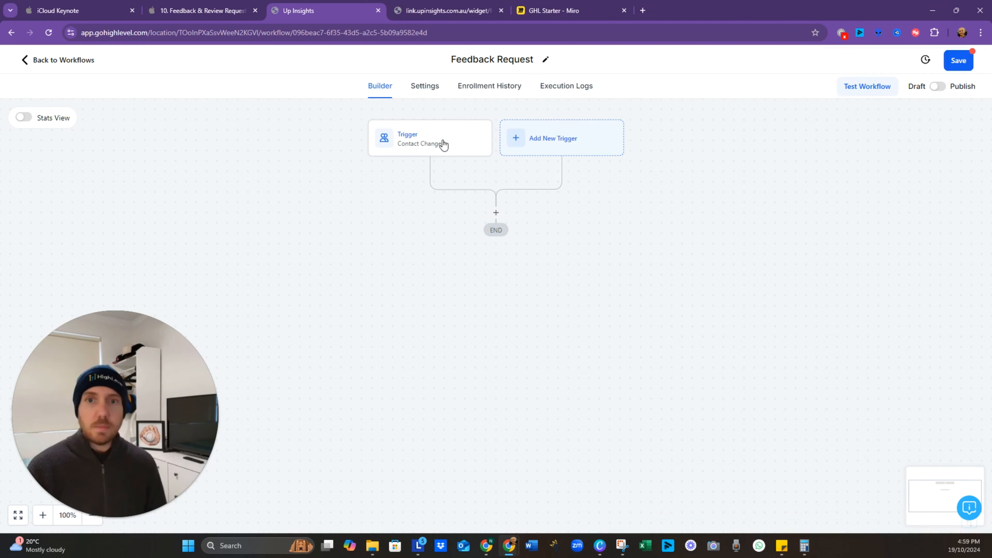
{"action": "left_click", "coordinate": [431, 140]}
{"action": "left_click", "coordinate": [625, 237]}
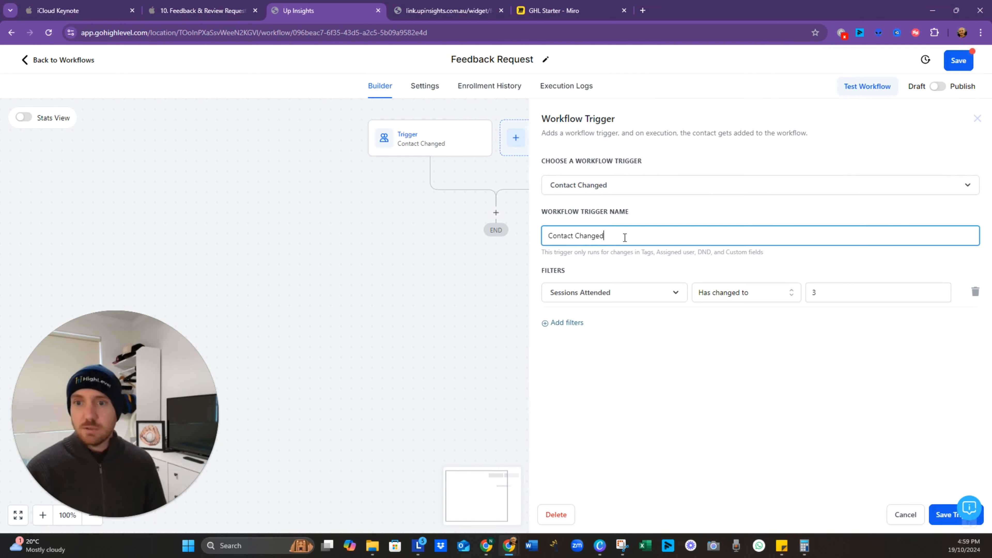
{"action": "key", "text": "ctrl+a"}
{"action": "type", "text": "4"}
{"action": "key", "text": "BackSpace"}
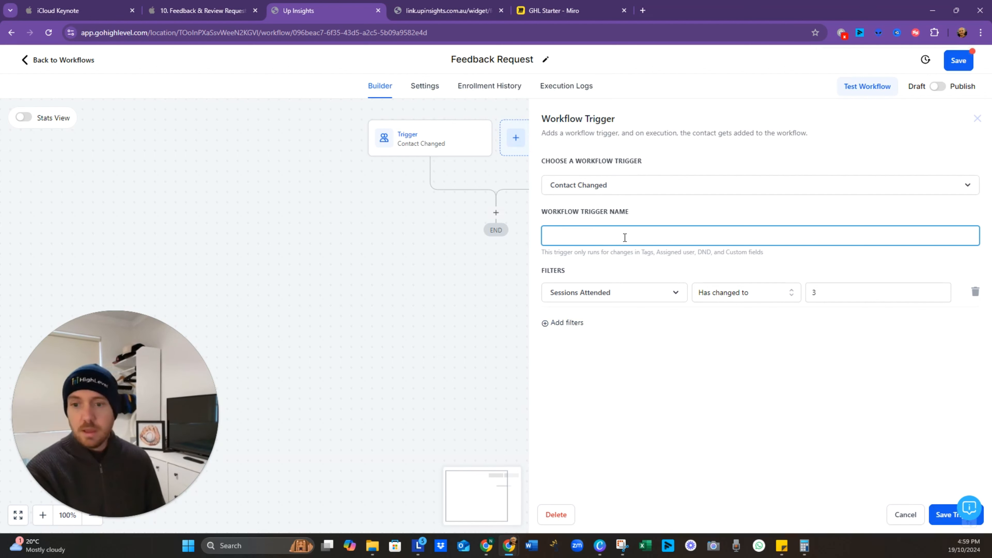
{"action": "type", "text": "3 Sessions A"}
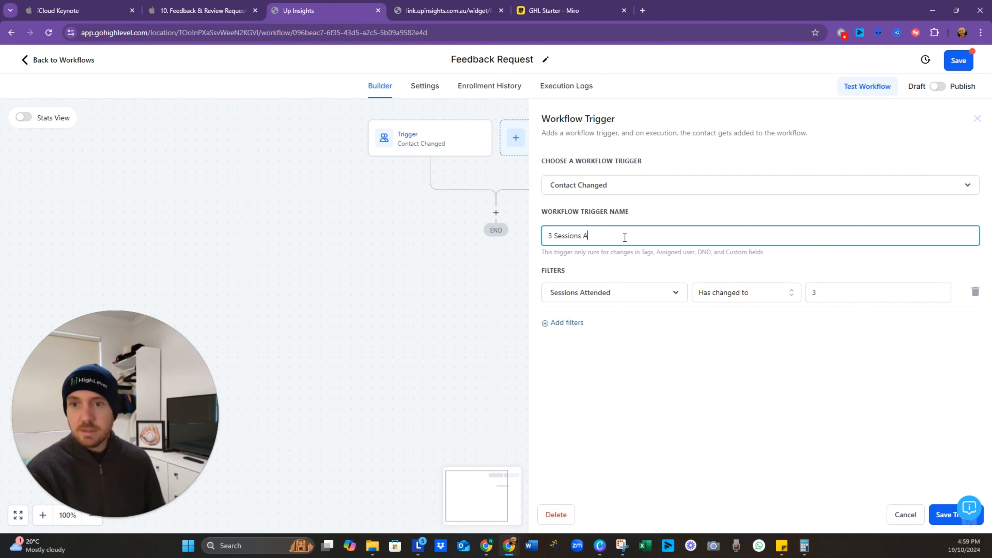
{"action": "type", "text": "ttended"}
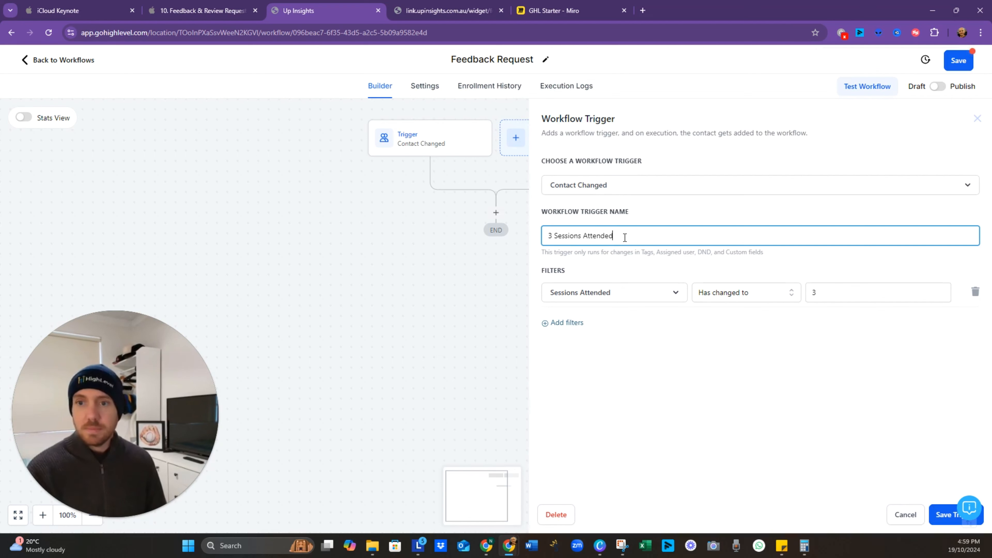
{"action": "left_click", "coordinate": [947, 517]}
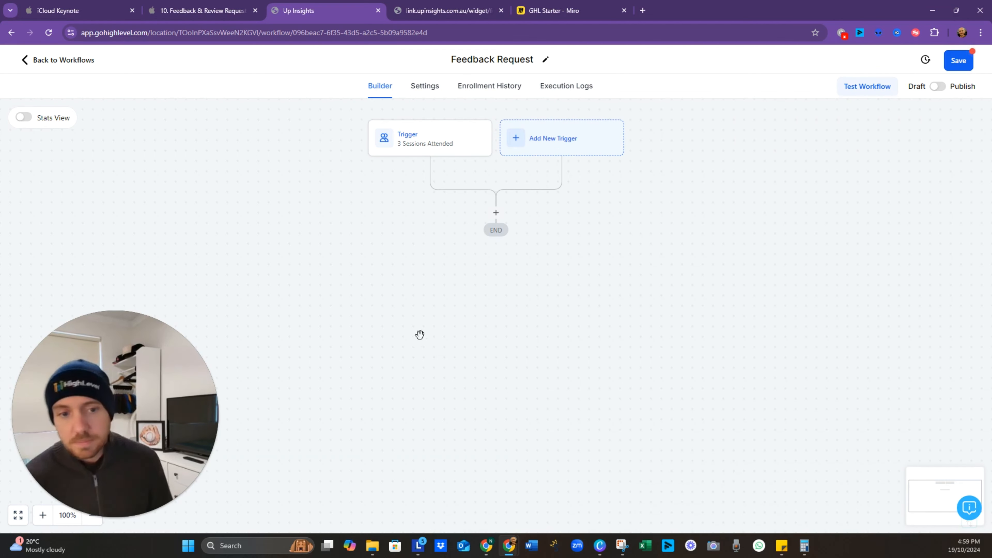
Step: Pan Miro to the top of the Feedback Request frame, then return to the GoHighLevel tabs
{"action": "left_click", "coordinate": [557, 15]}
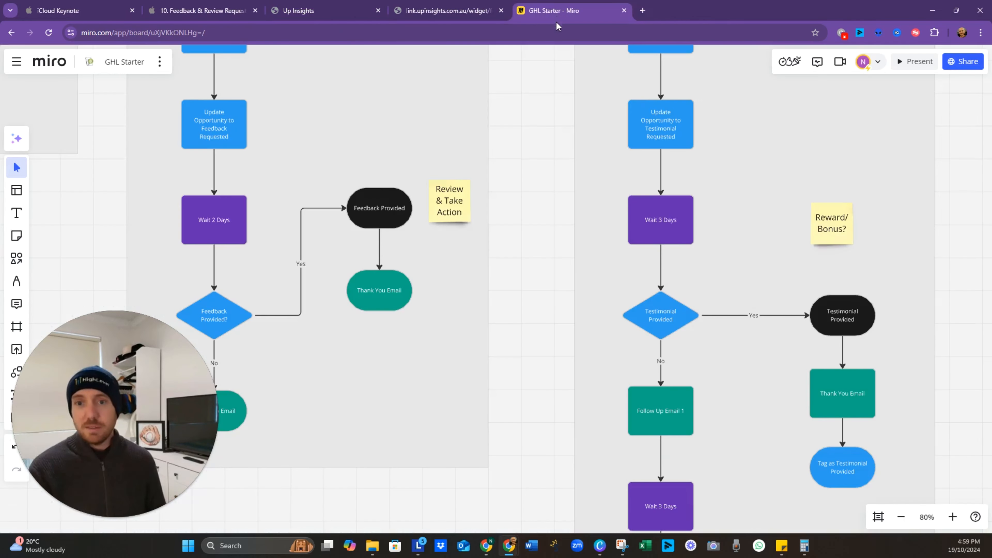
{"action": "left_click_drag", "start_coordinate": [333, 141], "coordinate": [411, 340]}
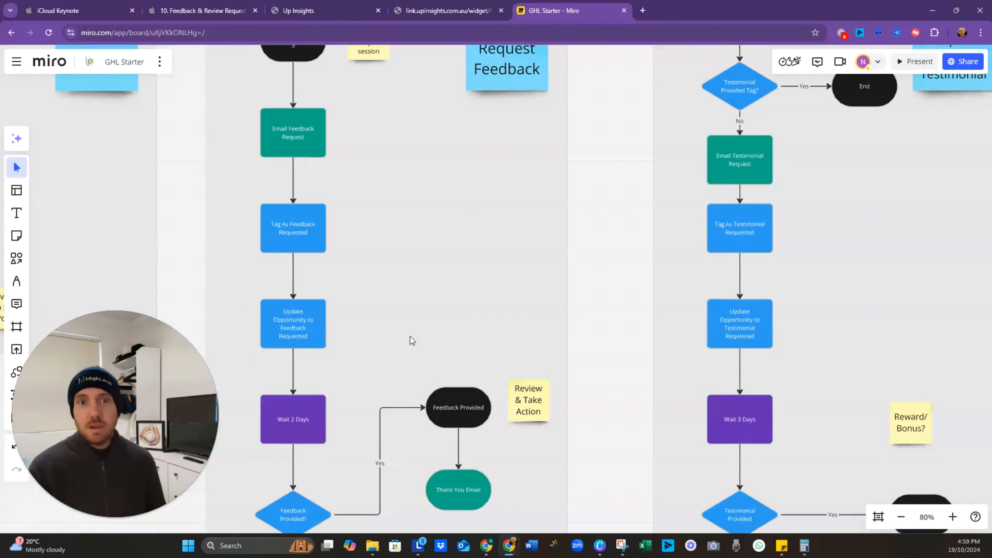
{"action": "left_click_drag", "start_coordinate": [375, 196], "coordinate": [419, 303]}
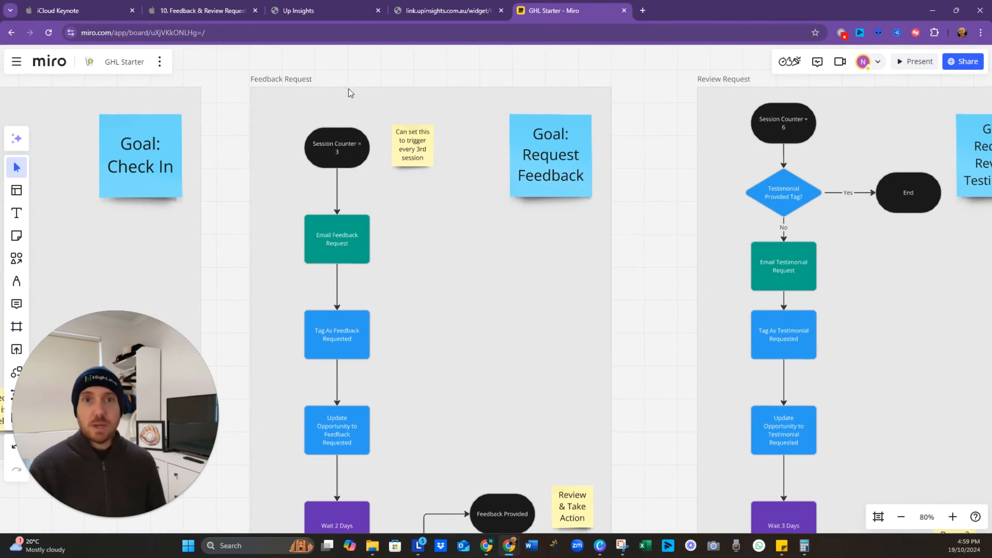
{"action": "left_click", "coordinate": [313, 12]}
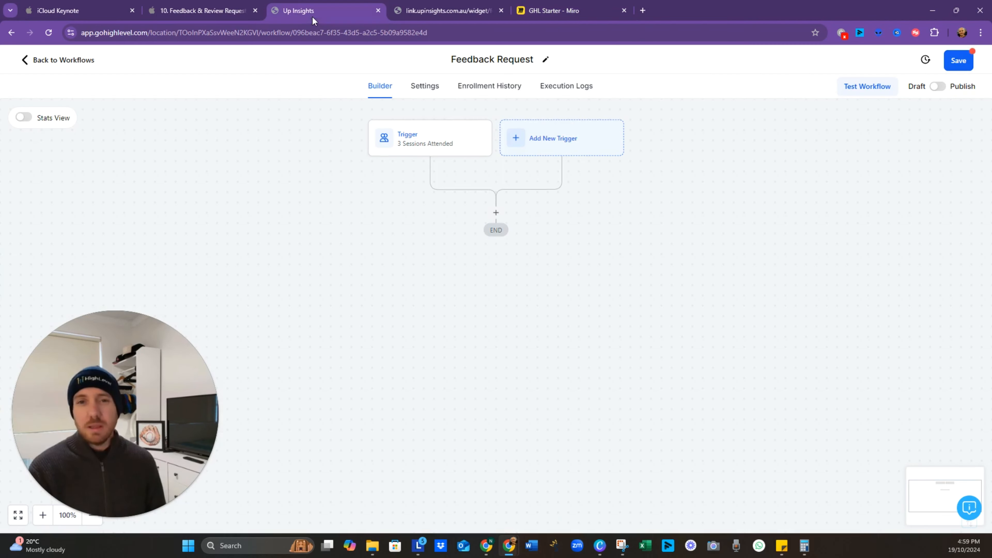
{"action": "left_click", "coordinate": [443, 12]}
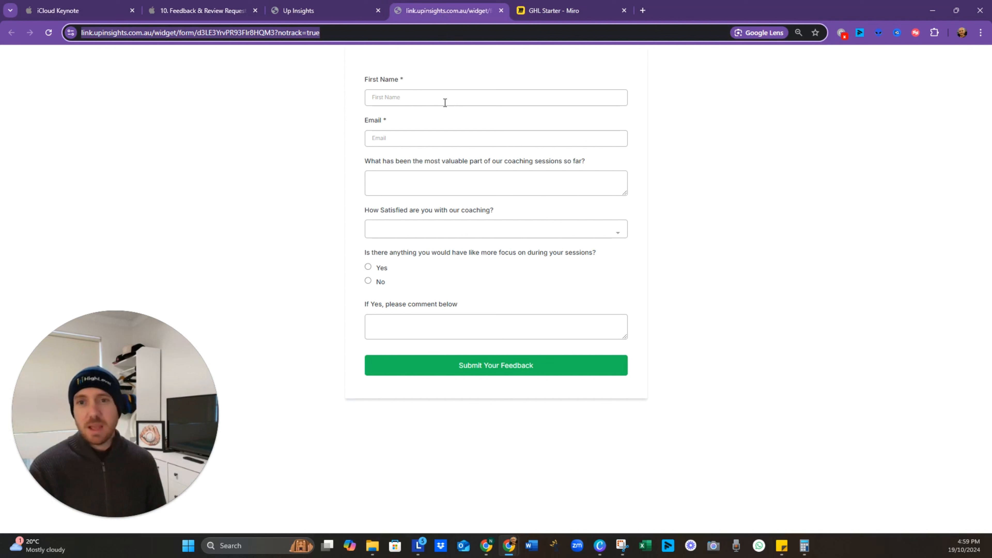
Step: Add a 20-minute Wait step after the trigger in the Feedback Request workflow
{"action": "left_click", "coordinate": [344, 12]}
{"action": "left_click", "coordinate": [214, 15]}
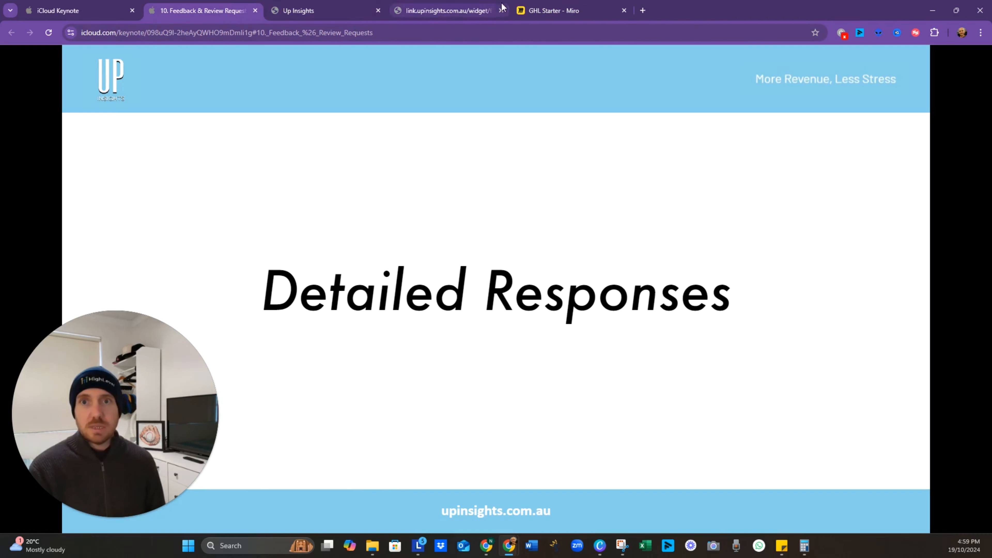
{"action": "left_click", "coordinate": [336, 11]}
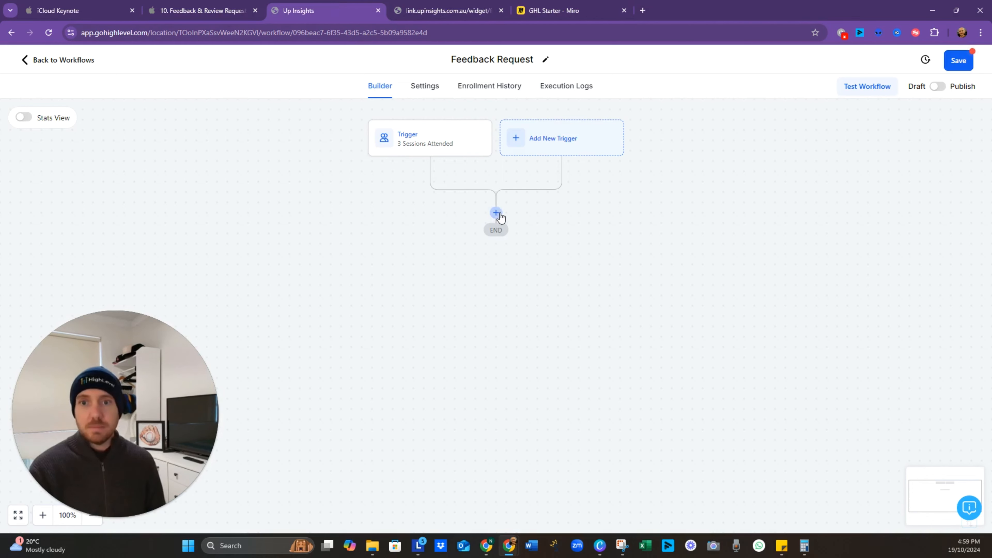
{"action": "left_click", "coordinate": [496, 212]}
{"action": "type", "text": "wai"}
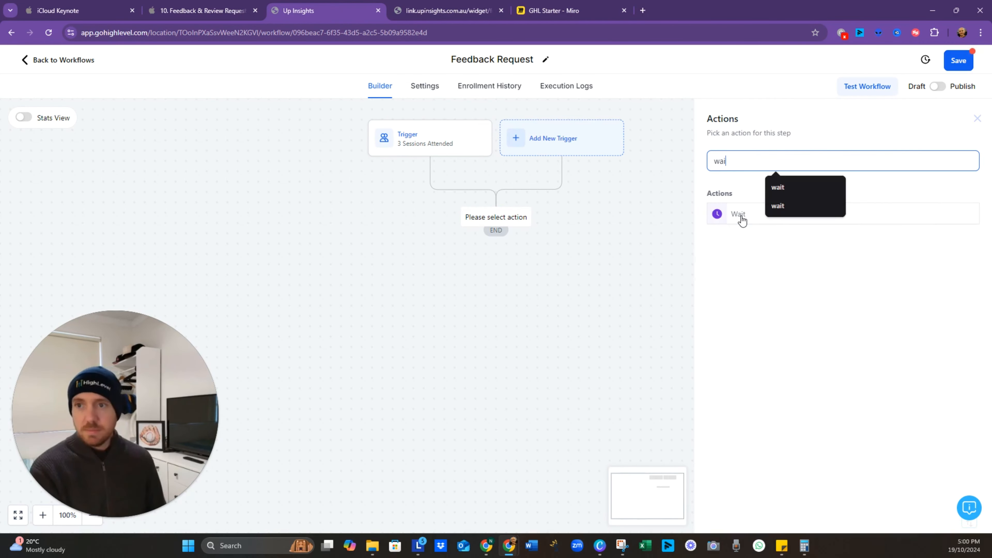
{"action": "left_click", "coordinate": [742, 219]}
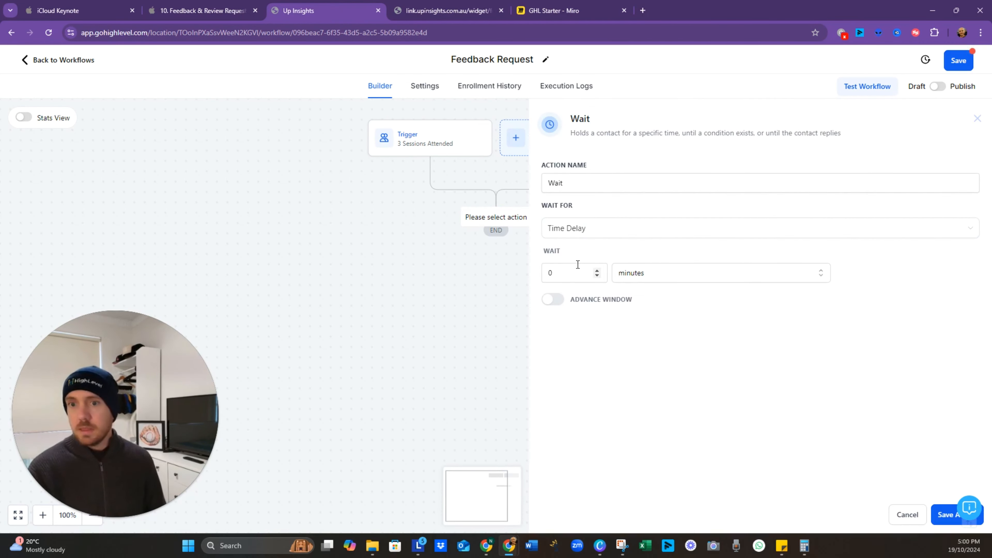
{"action": "left_click", "coordinate": [566, 272]}
{"action": "type", "text": "20"}
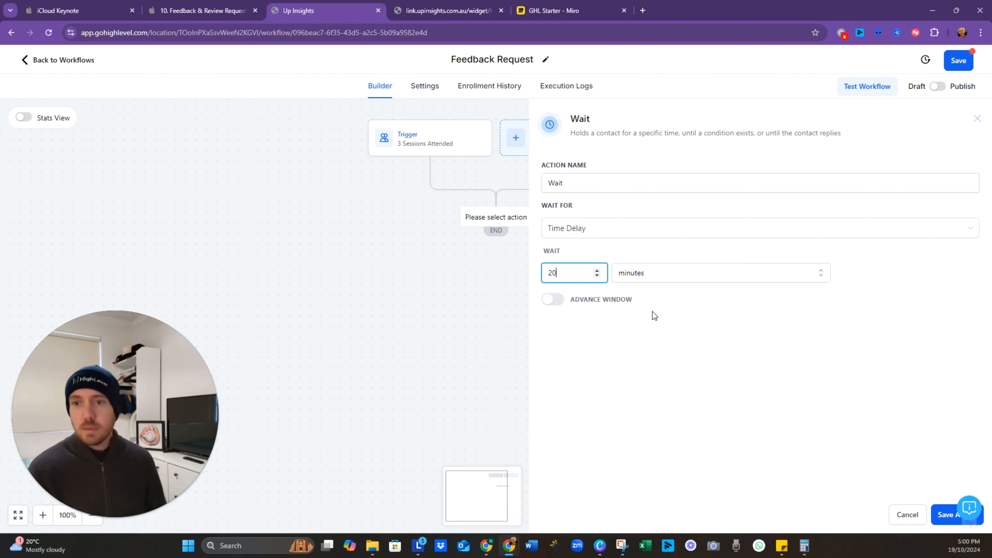
{"action": "left_click", "coordinate": [945, 515]}
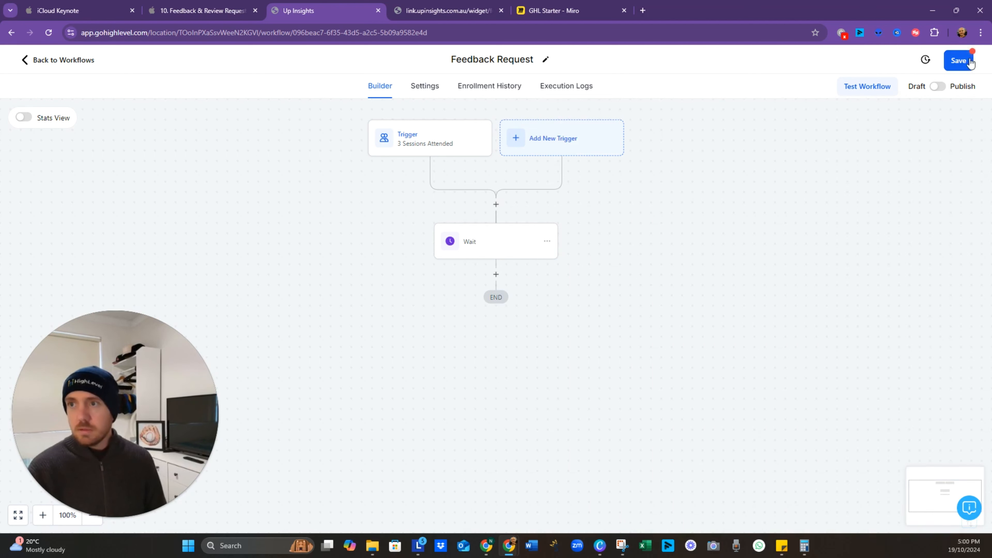
Step: Save the workflow and add a Send Email action after the wait
{"action": "left_click", "coordinate": [496, 274]}
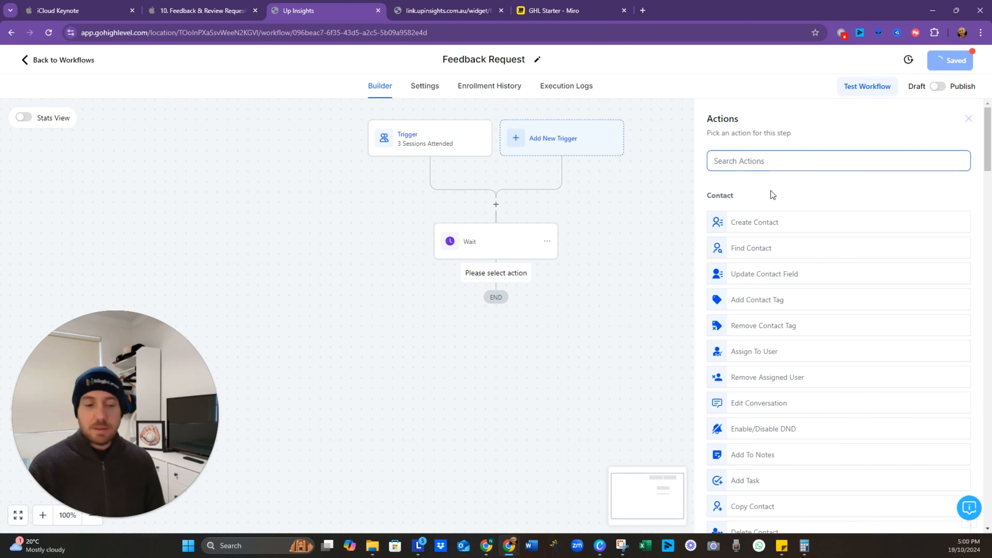
{"action": "type", "text": "email"}
{"action": "left_click", "coordinate": [768, 216]}
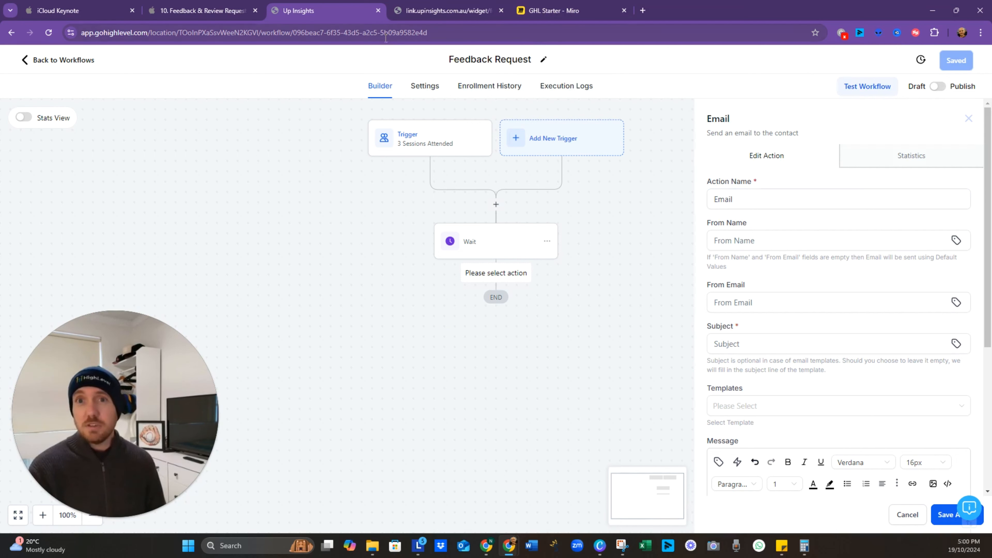
Step: Pan around the Miro board to review the Feedback Request flow, then return to GoHighLevel
{"action": "left_click", "coordinate": [555, 11]}
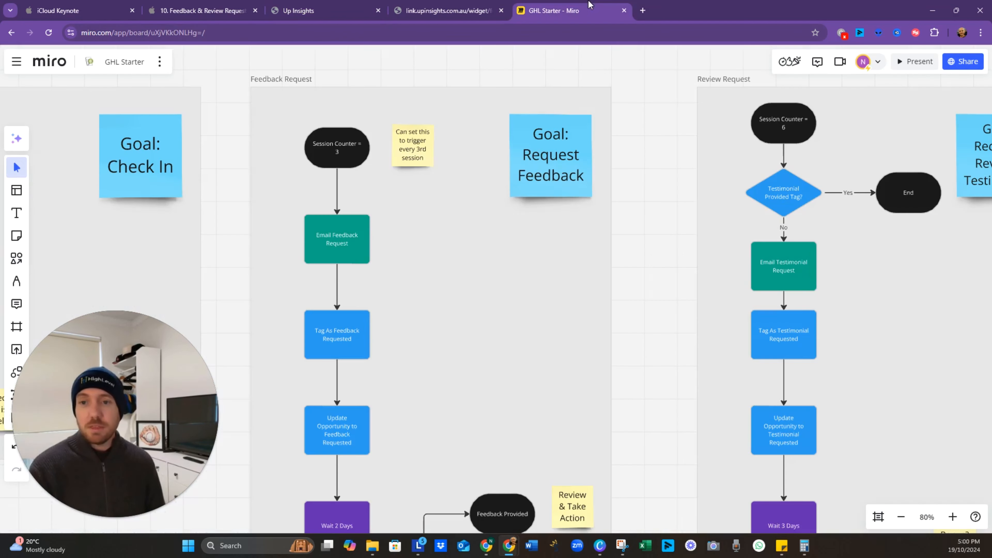
{"action": "scroll", "coordinate": [574, 200], "scroll_direction": "left", "scroll_amount": 10}
{"action": "left_click_drag", "start_coordinate": [359, 275], "coordinate": [584, 323]}
{"action": "left_click_drag", "start_coordinate": [321, 360], "coordinate": [632, 172]}
{"action": "left_click_drag", "start_coordinate": [525, 305], "coordinate": [667, 249]}
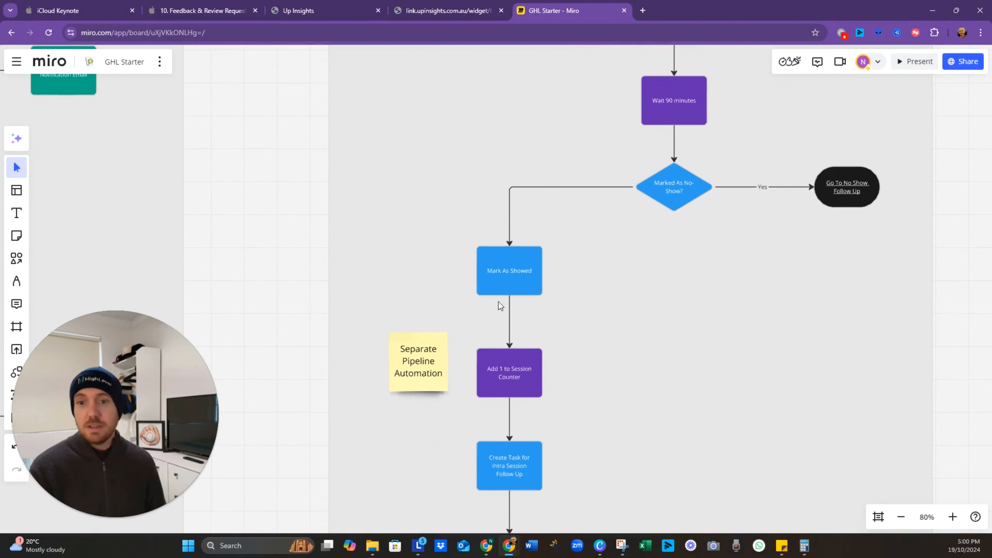
{"action": "left_click_drag", "start_coordinate": [571, 391], "coordinate": [565, 283]}
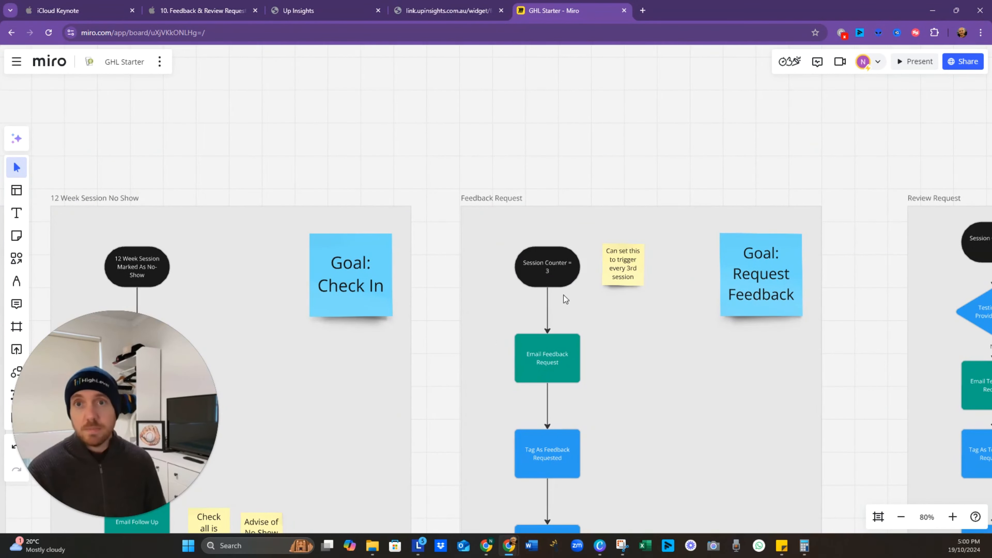
{"action": "left_click", "coordinate": [313, 11]}
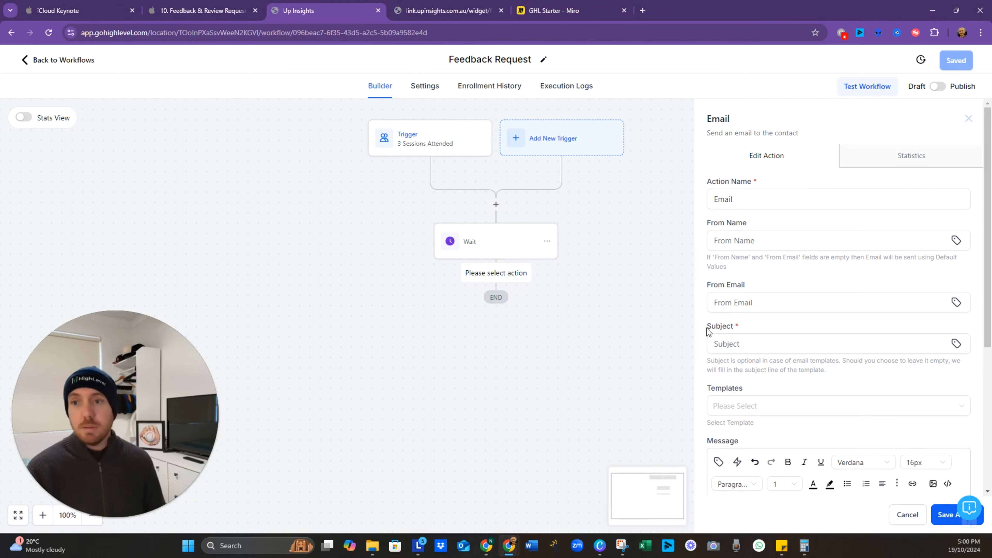
Step: Name the email action 'Email - Feedback Request' with subject 'Feedback Request'
{"action": "left_click", "coordinate": [758, 199]}
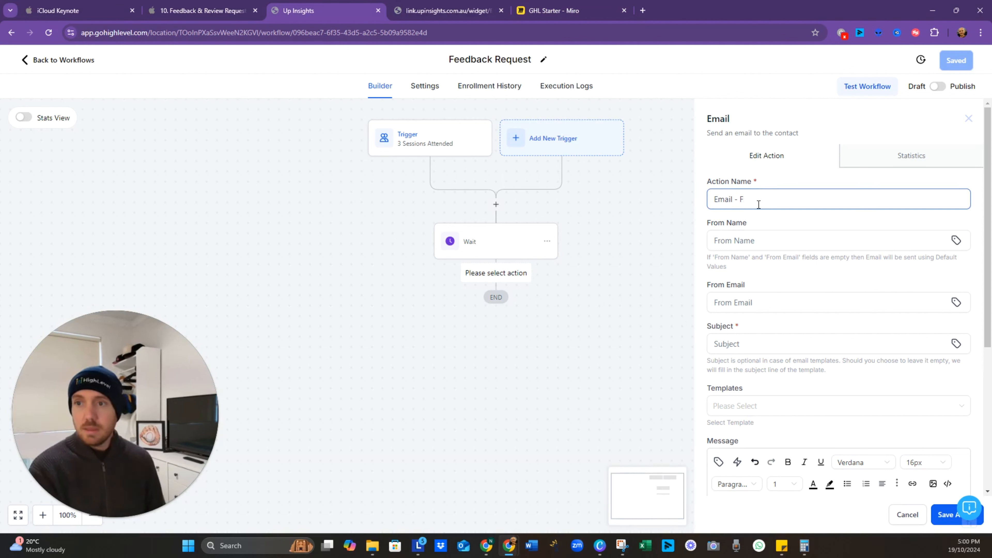
{"action": "type", "text": "- Feedback Req"}
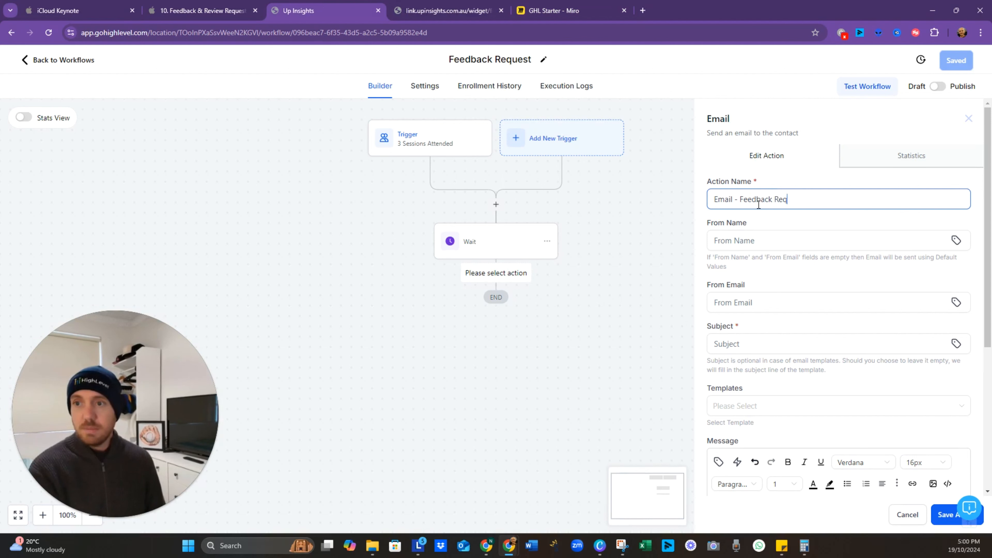
{"action": "type", "text": "uests"}
{"action": "key", "text": "BackSpace"}
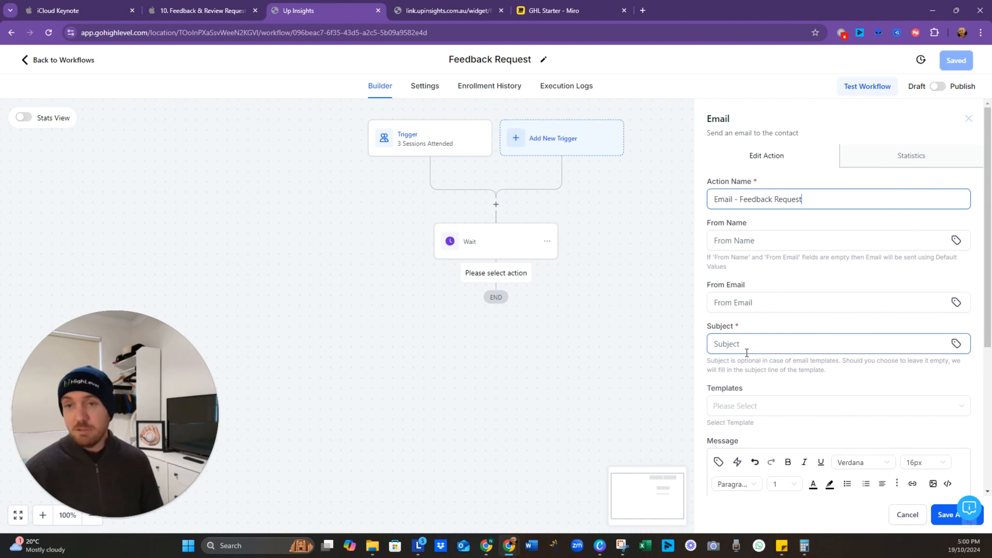
{"action": "left_click", "coordinate": [757, 344]}
{"action": "type", "text": "Feedback Request"}
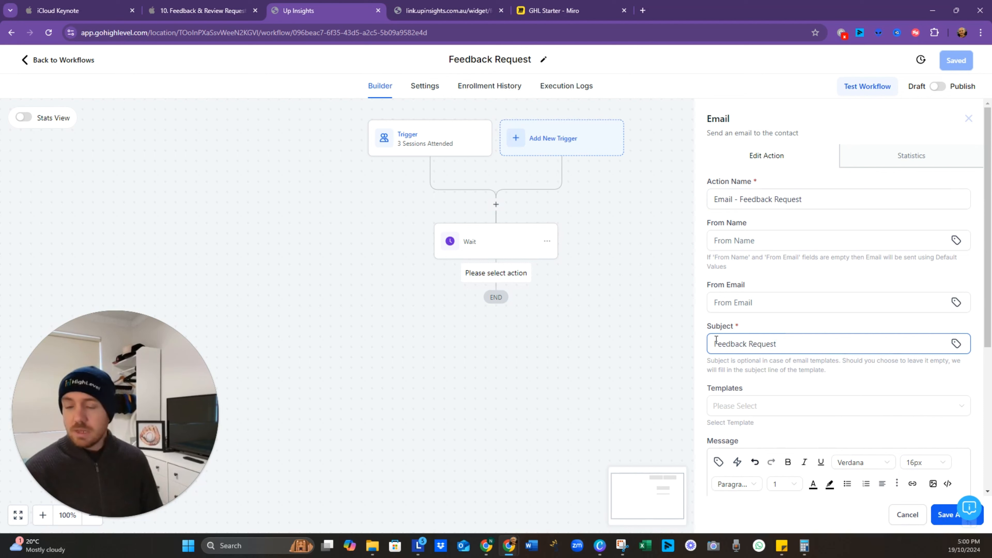
Step: Write a message asking them to fill in the feedback form, paste its link, and save
{"action": "scroll", "coordinate": [739, 351], "scroll_direction": "down", "scroll_amount": 4}
{"action": "left_click", "coordinate": [764, 383]}
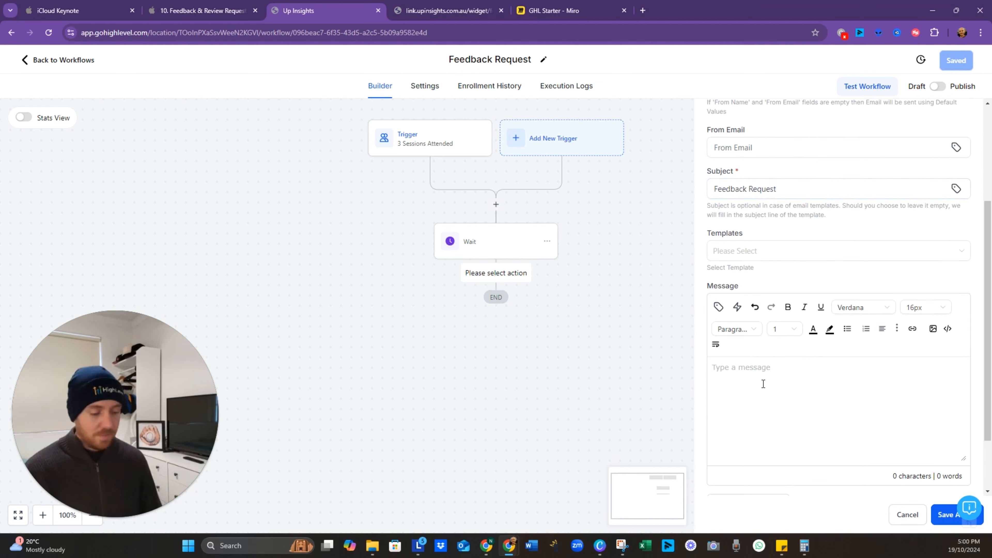
{"action": "type", "text": "Can you please fill in th"}
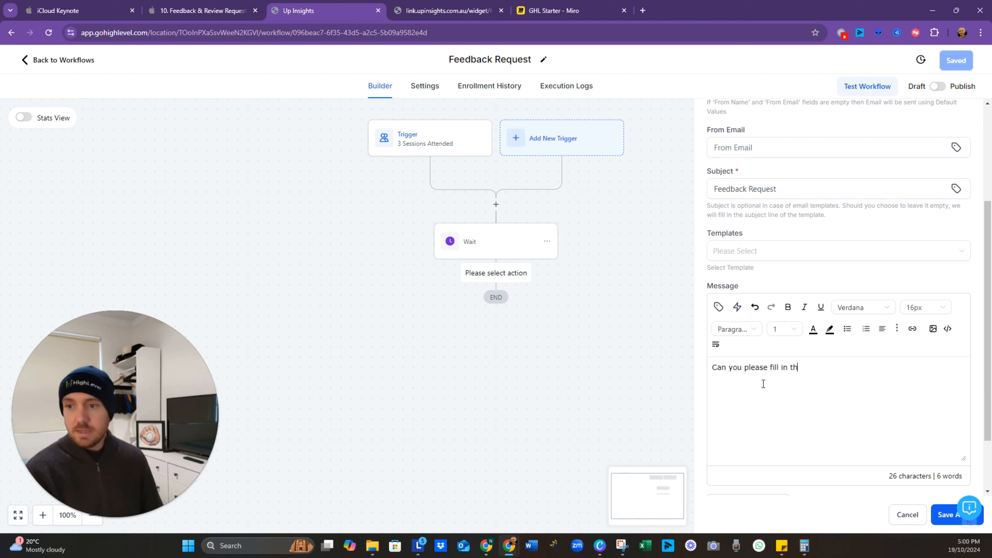
{"action": "type", "text": "is feedback form "}
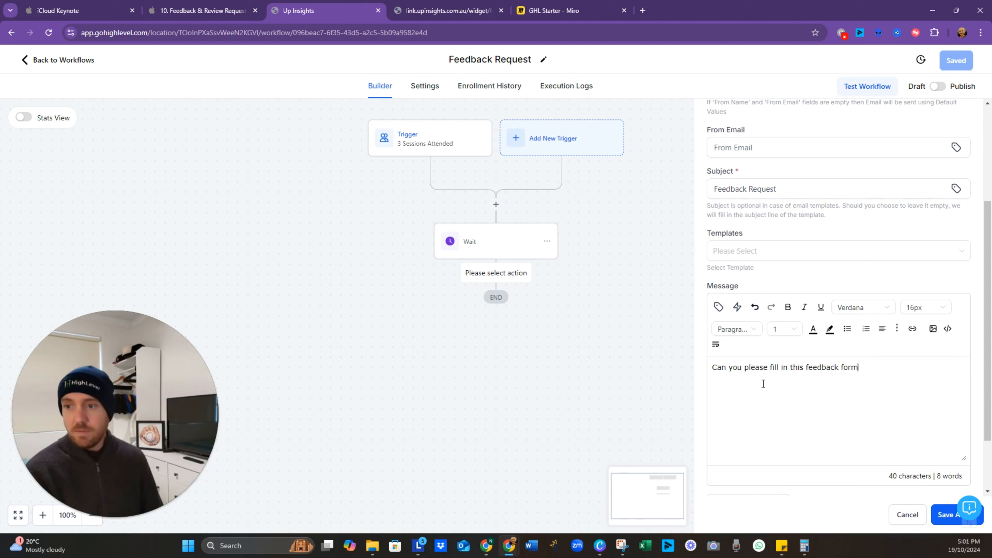
{"action": "type", "text": "It helps me serve you better"}
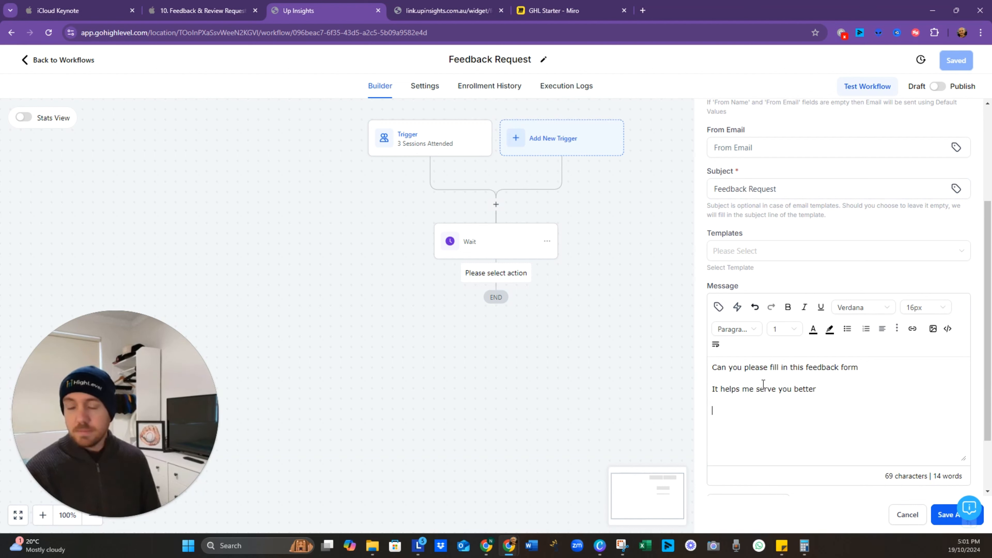
{"action": "type", "text": "https://link.upinsights.com.au/widget/form/d3LE3YrvPR93FIr8HQM3?notrack=true"}
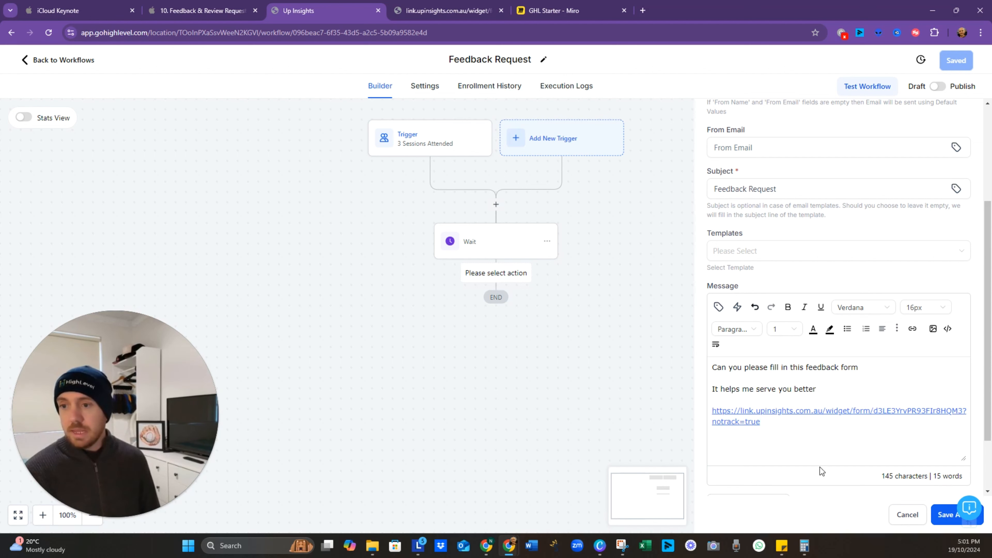
{"action": "left_click", "coordinate": [942, 517]}
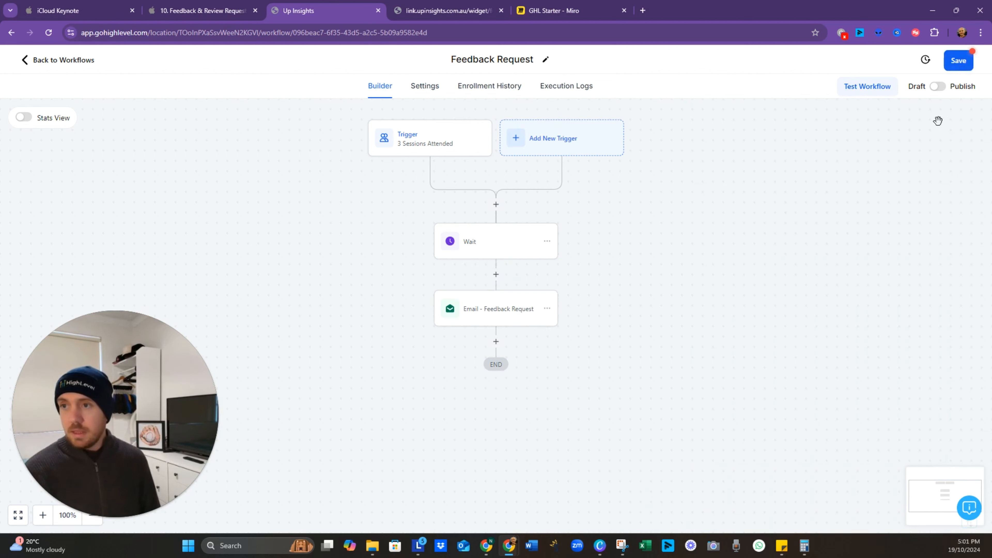
Step: Recheck the saved email step, add an action below it, and view Miro's lower flow
{"action": "left_click", "coordinate": [503, 308]}
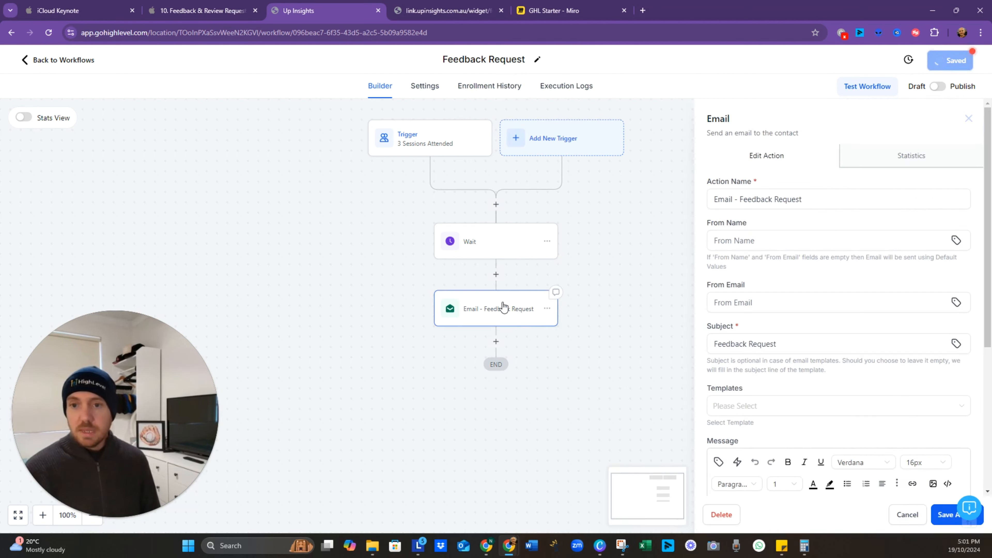
{"action": "scroll", "coordinate": [799, 391], "scroll_direction": "down", "scroll_amount": 5}
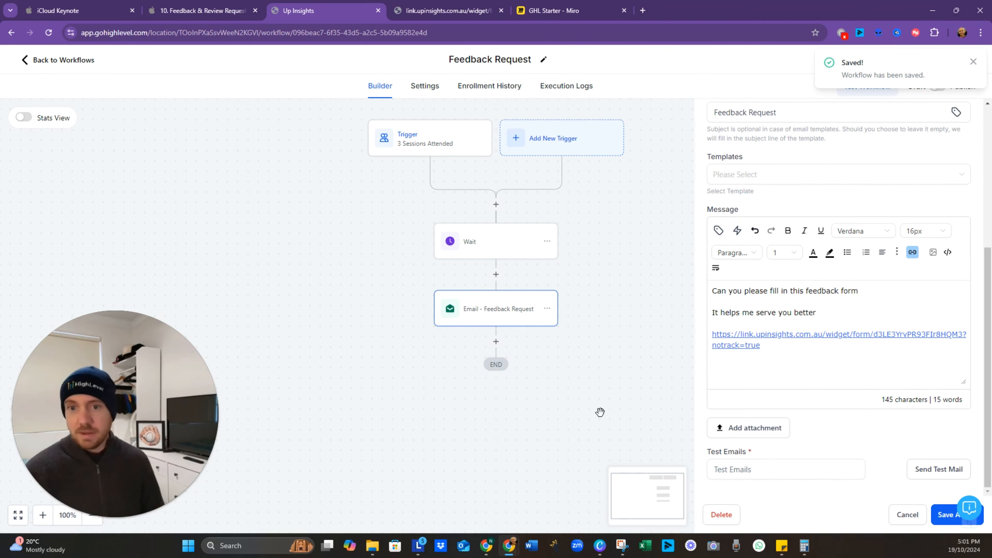
{"action": "left_click", "coordinate": [561, 362]}
{"action": "left_click", "coordinate": [497, 341]}
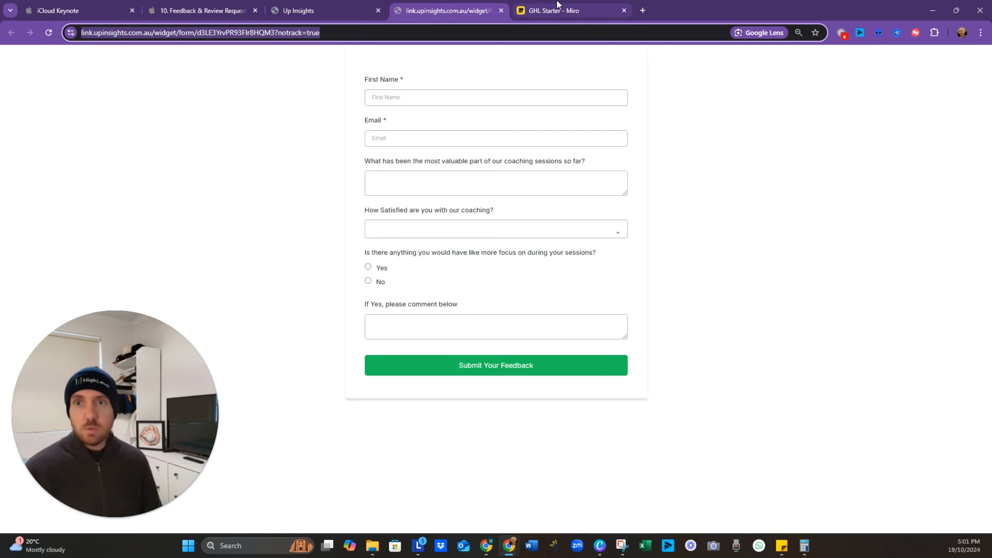
{"action": "left_click", "coordinate": [554, 11]}
{"action": "left_click_drag", "start_coordinate": [645, 417], "coordinate": [572, 204]}
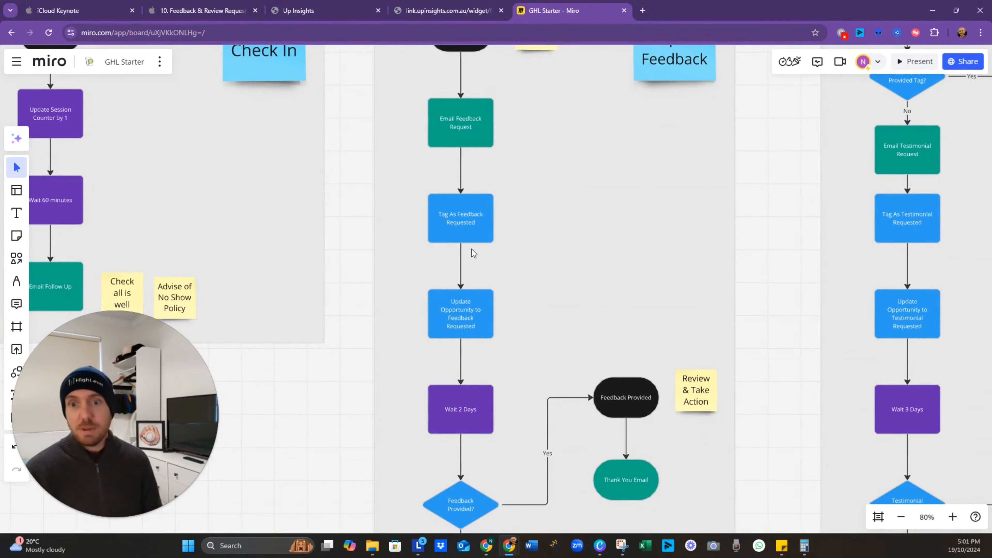
Step: Add an Add Contact Tag step applying the 'feedback requested' tag
{"action": "left_click", "coordinate": [328, 11]}
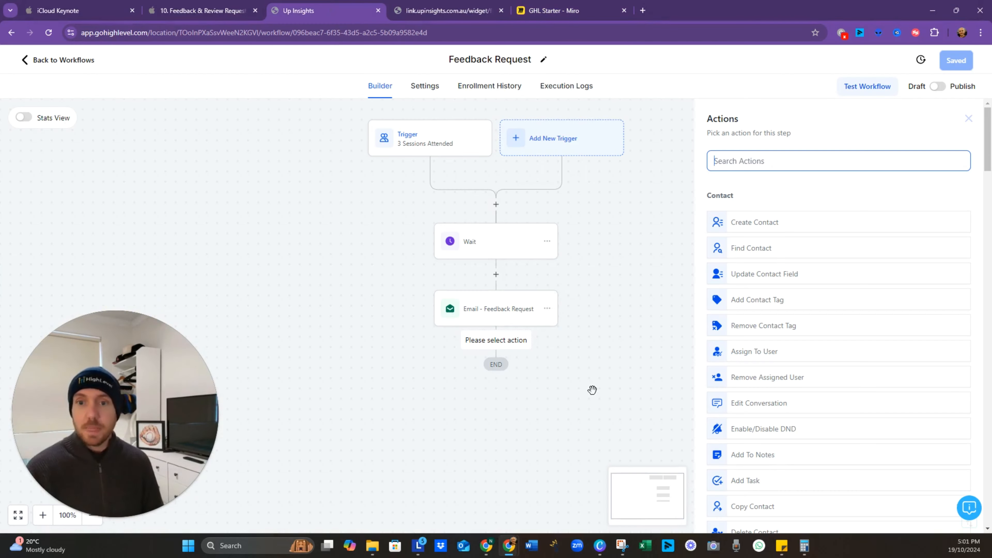
{"action": "left_click", "coordinate": [793, 168]}
{"action": "type", "text": "add"}
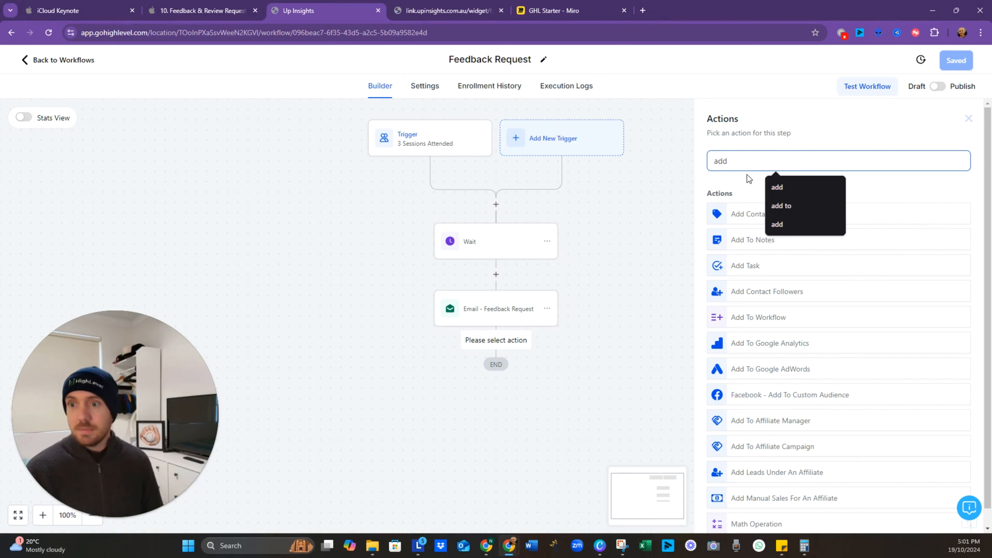
{"action": "left_click", "coordinate": [739, 213]}
{"action": "left_click", "coordinate": [774, 229]}
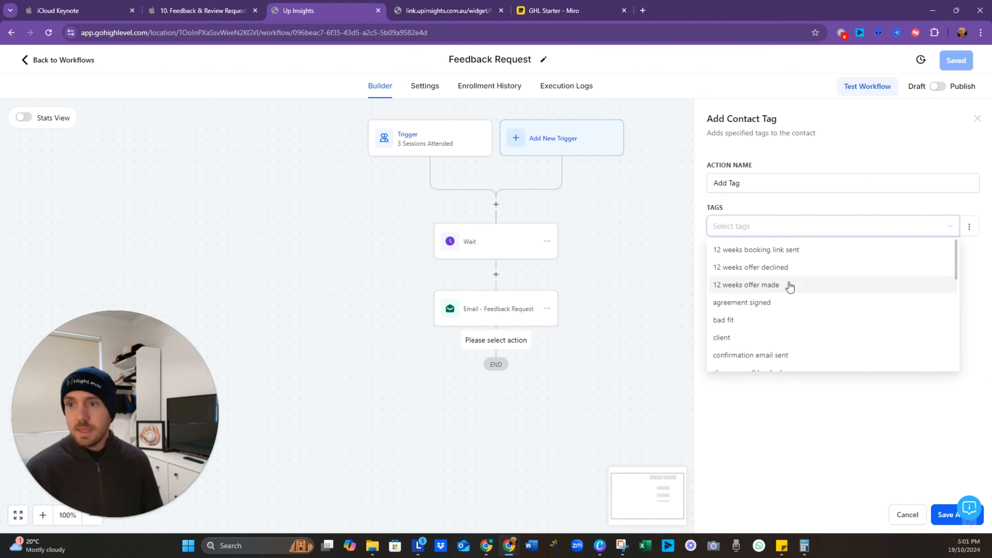
{"action": "type", "text": "feedb"}
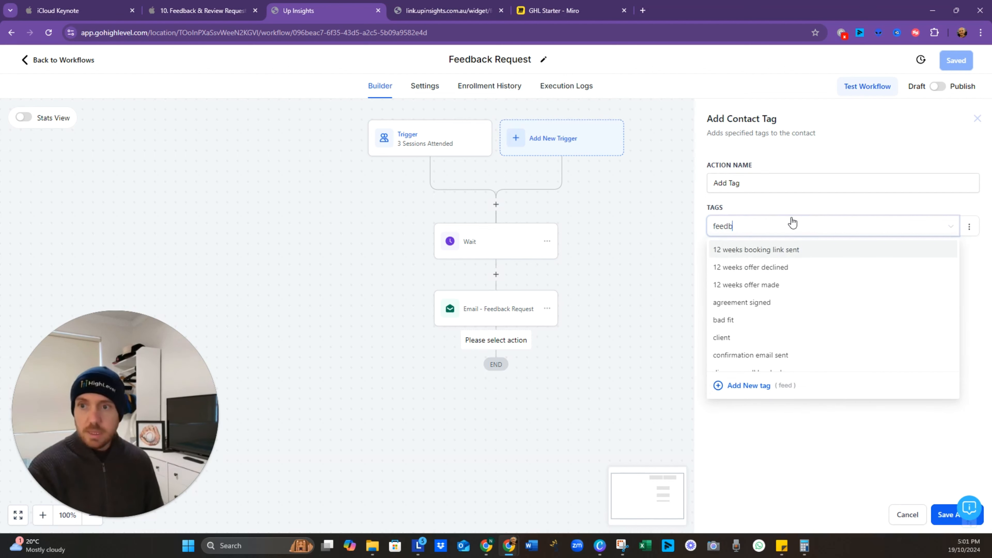
{"action": "type", "text": "ack requested"}
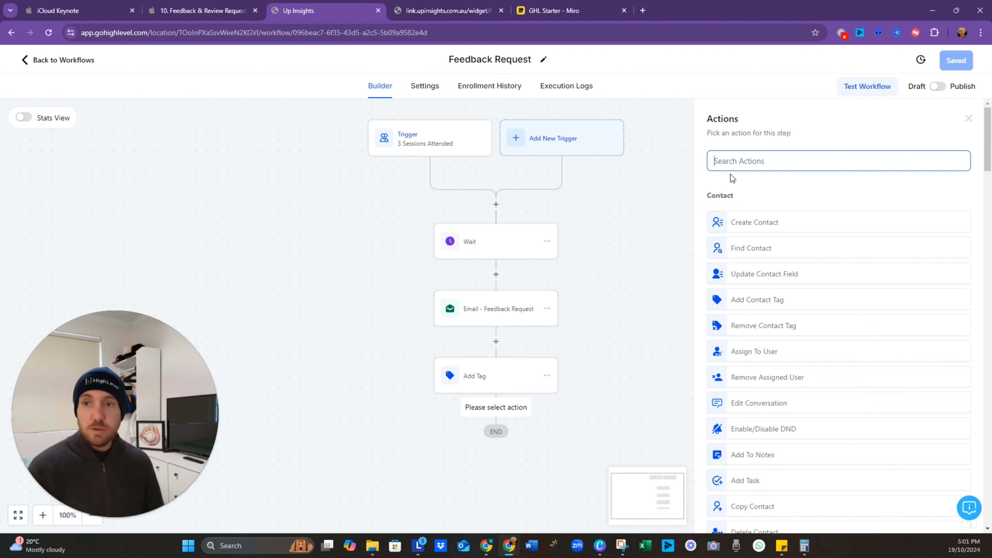
Step: Add a Create/Update Opportunity step moving the contact to Client Pipeline's Feedback Requested stage
{"action": "type", "text": "oppo"}
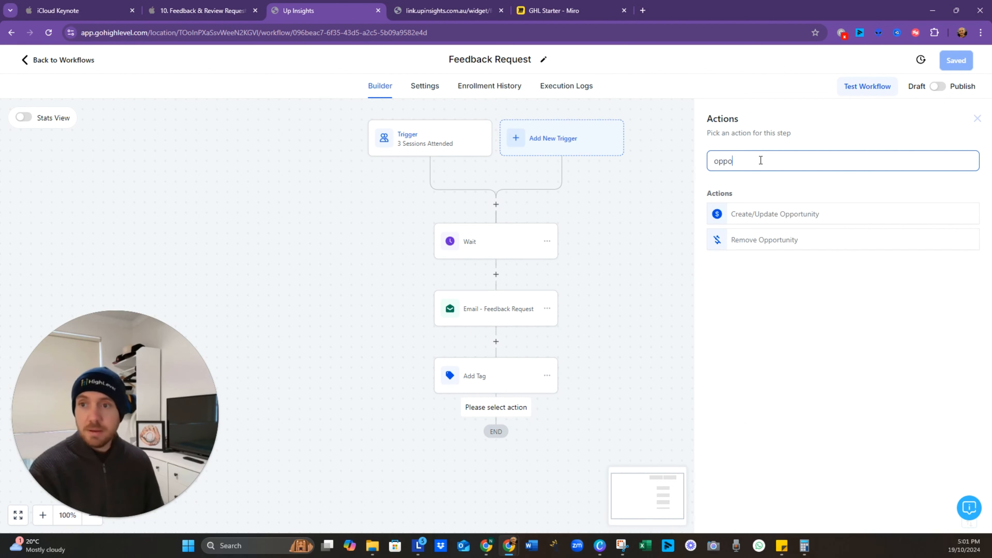
{"action": "left_click", "coordinate": [777, 215]}
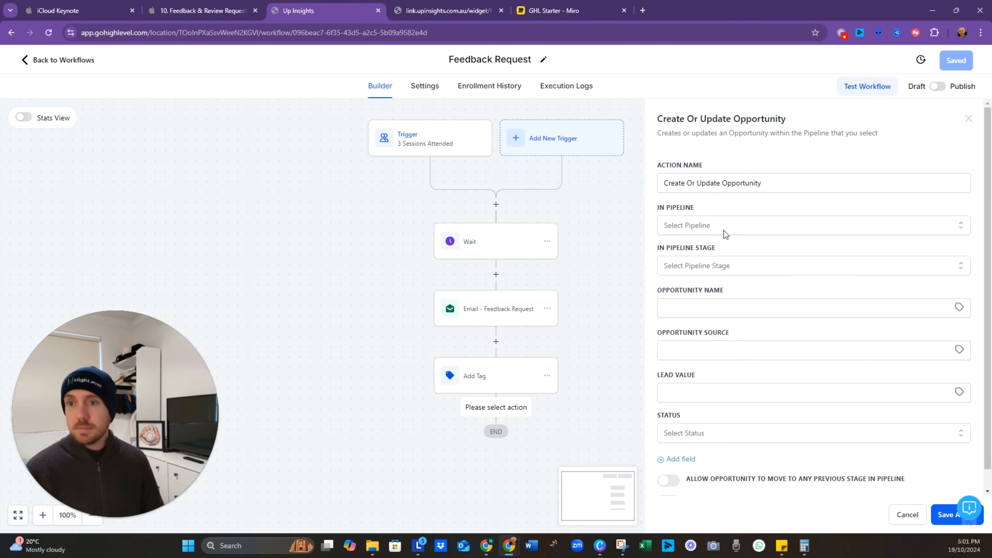
{"action": "left_click", "coordinate": [724, 230]}
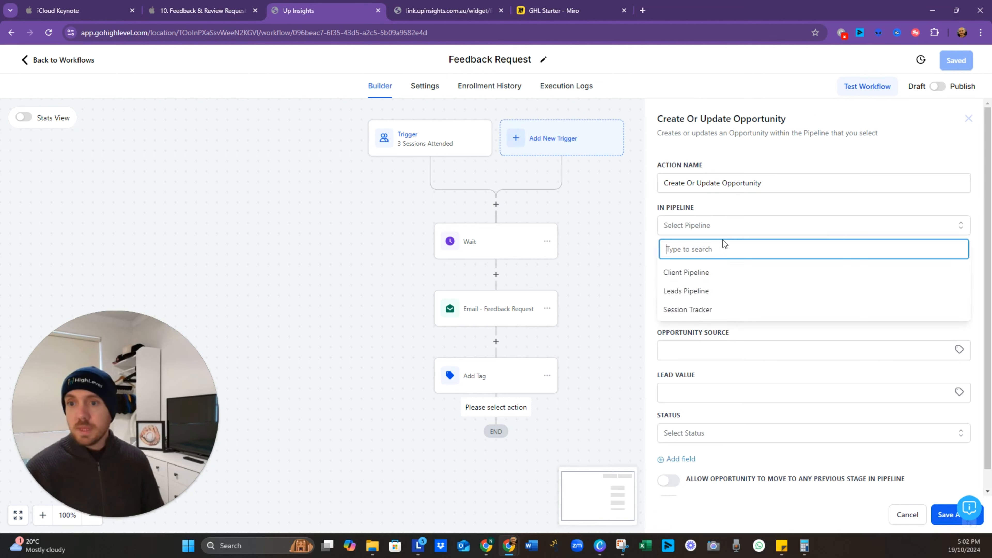
{"action": "left_click", "coordinate": [724, 274]}
{"action": "left_click", "coordinate": [752, 267]}
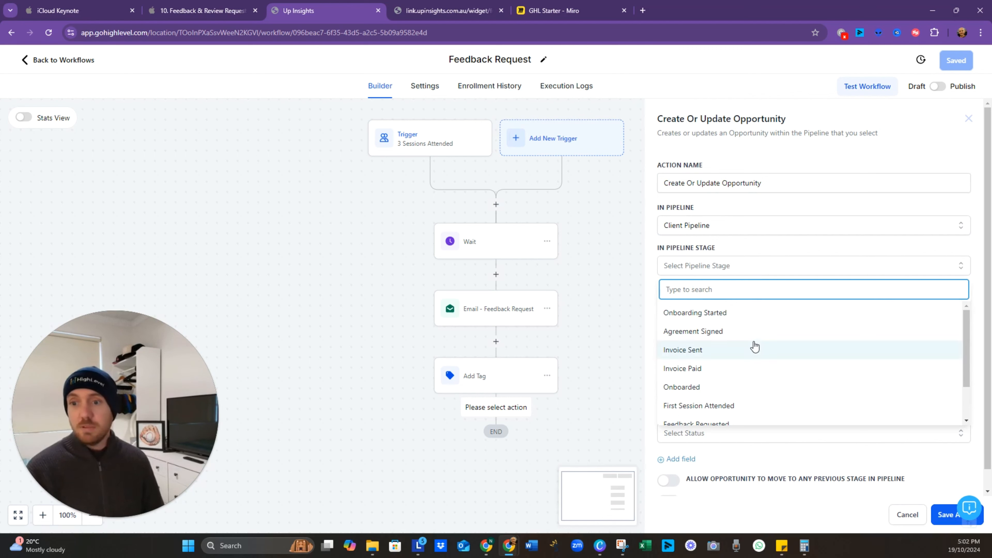
{"action": "scroll", "coordinate": [754, 346], "scroll_direction": "down", "scroll_amount": 2}
{"action": "left_click", "coordinate": [755, 381]}
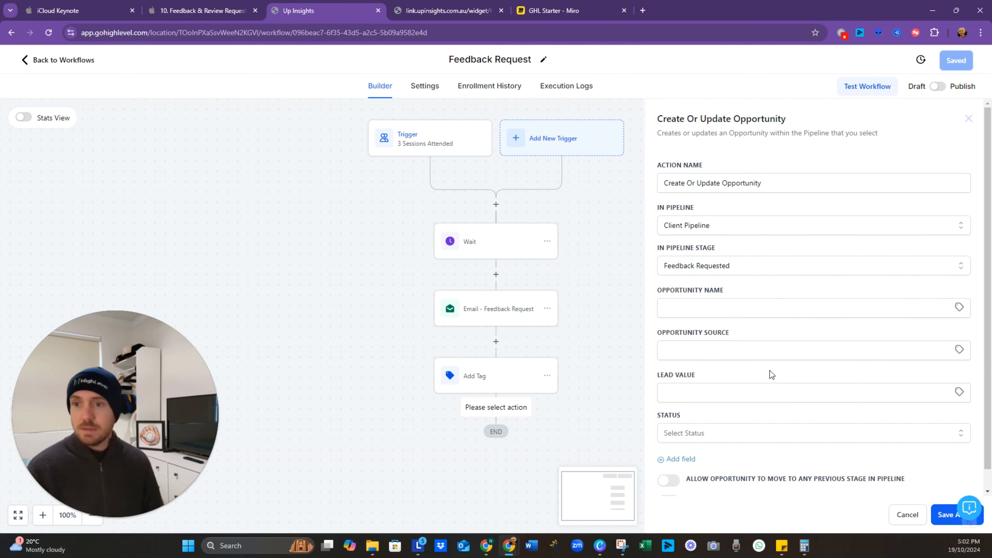
{"action": "scroll", "coordinate": [771, 372], "scroll_direction": "down", "scroll_amount": 1}
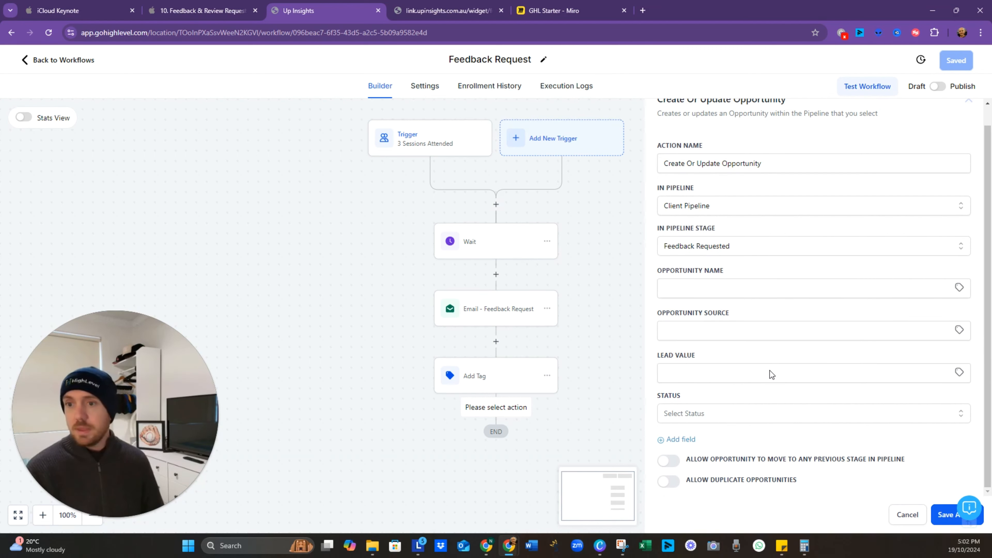
{"action": "left_click", "coordinate": [945, 515]}
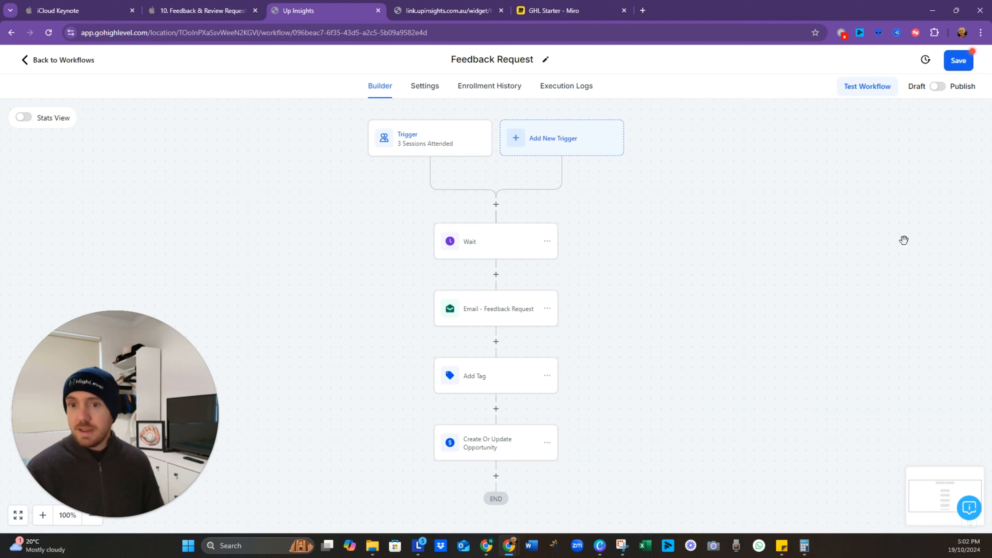
{"action": "left_click", "coordinate": [201, 11]}
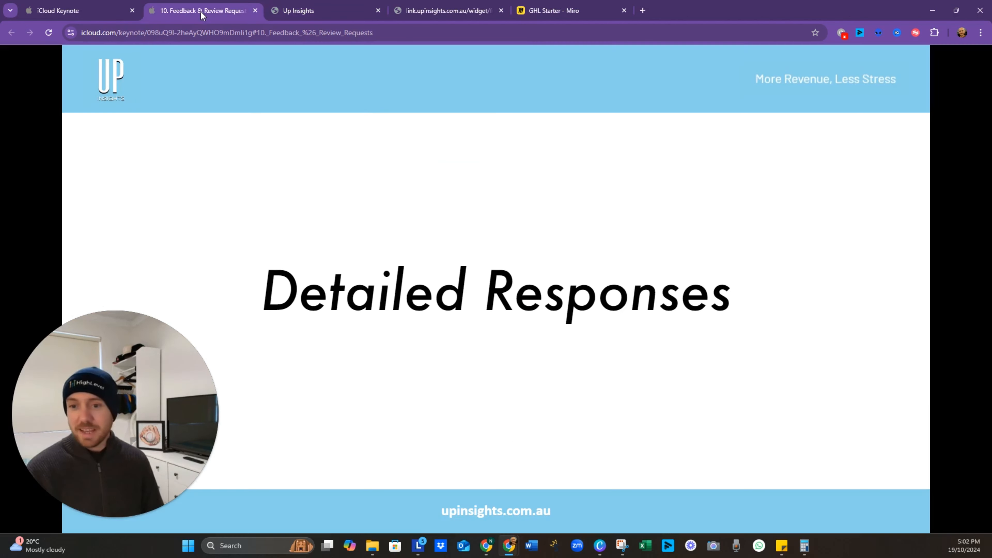
{"action": "left_click", "coordinate": [290, 12]}
{"action": "left_click", "coordinate": [555, 11]}
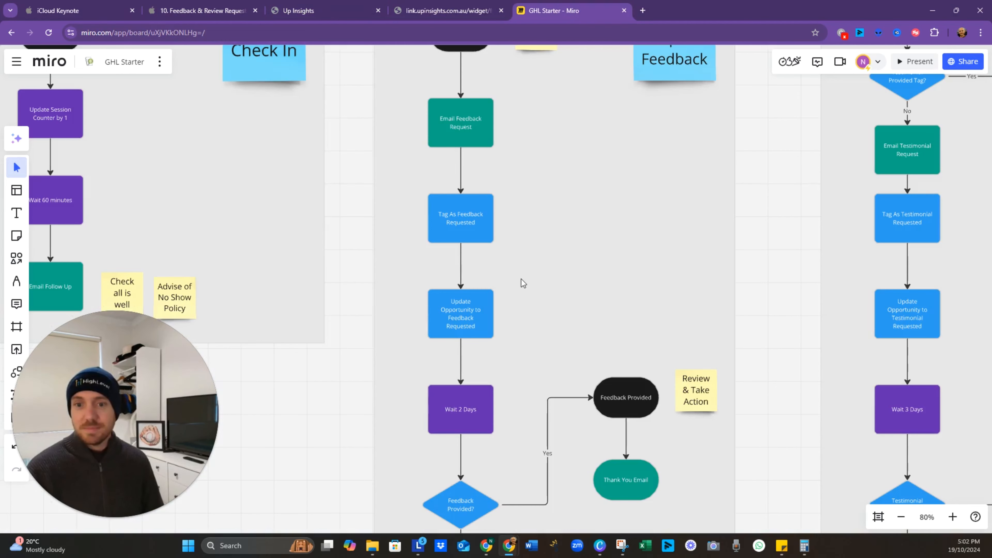
{"action": "scroll", "coordinate": [527, 272], "scroll_direction": "down", "scroll_amount": 1}
{"action": "left_click_drag", "start_coordinate": [539, 307], "coordinate": [512, 200]}
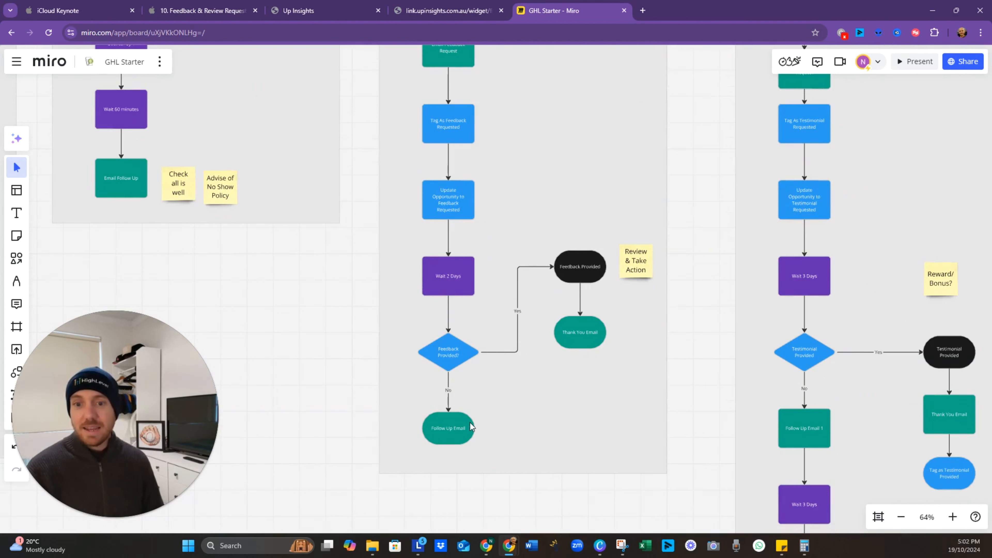
{"action": "left_click", "coordinate": [333, 12]}
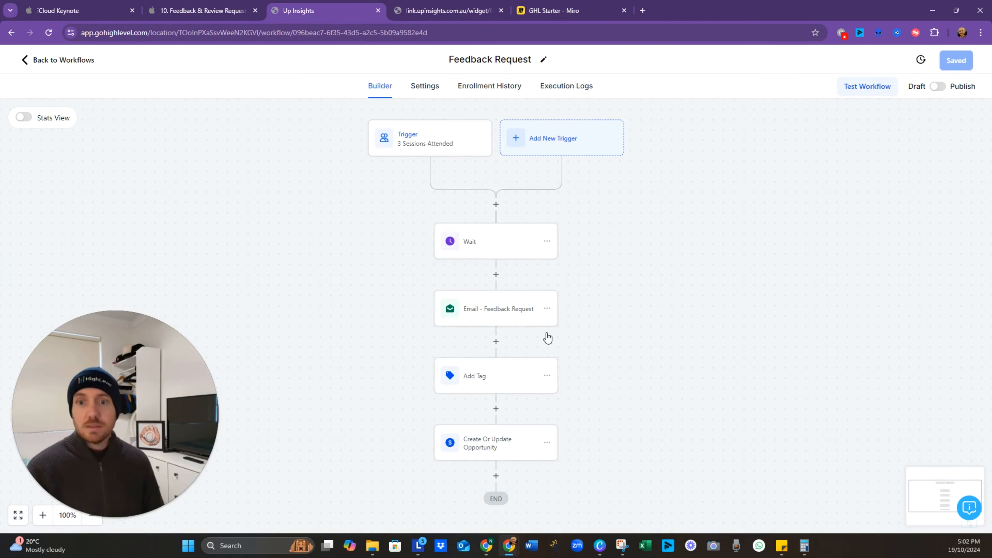
Step: Add a wait step counted in days, named 'Wait 2 days', and save the workflow
{"action": "scroll", "coordinate": [613, 345], "scroll_direction": "down", "scroll_amount": 3}
{"action": "left_click", "coordinate": [473, 358]}
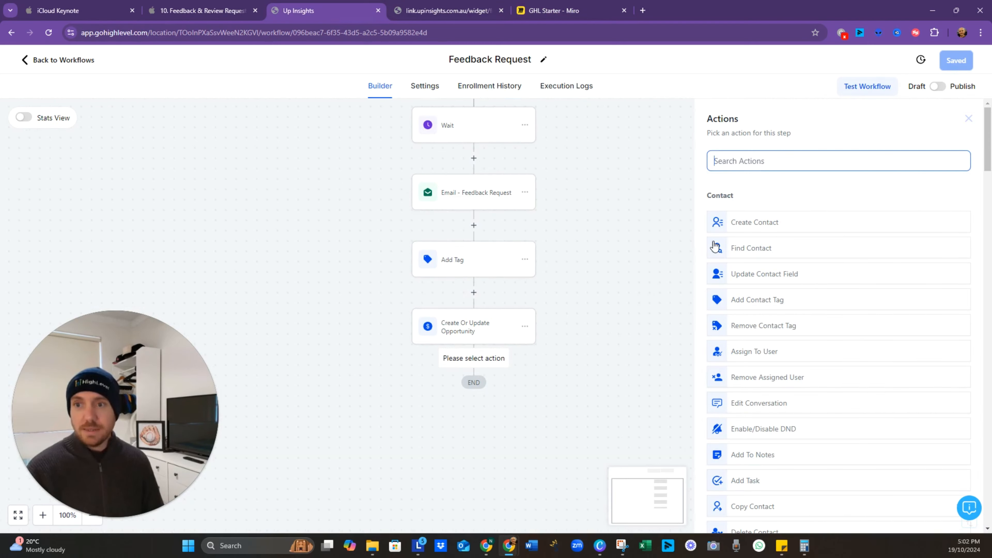
{"action": "type", "text": "wait"}
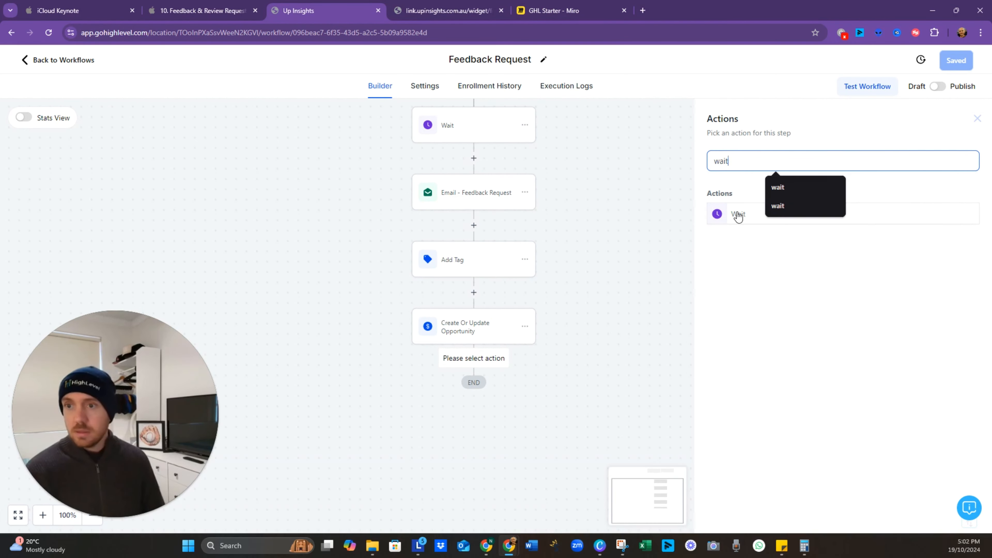
{"action": "left_click", "coordinate": [737, 216]}
{"action": "left_click", "coordinate": [670, 274]}
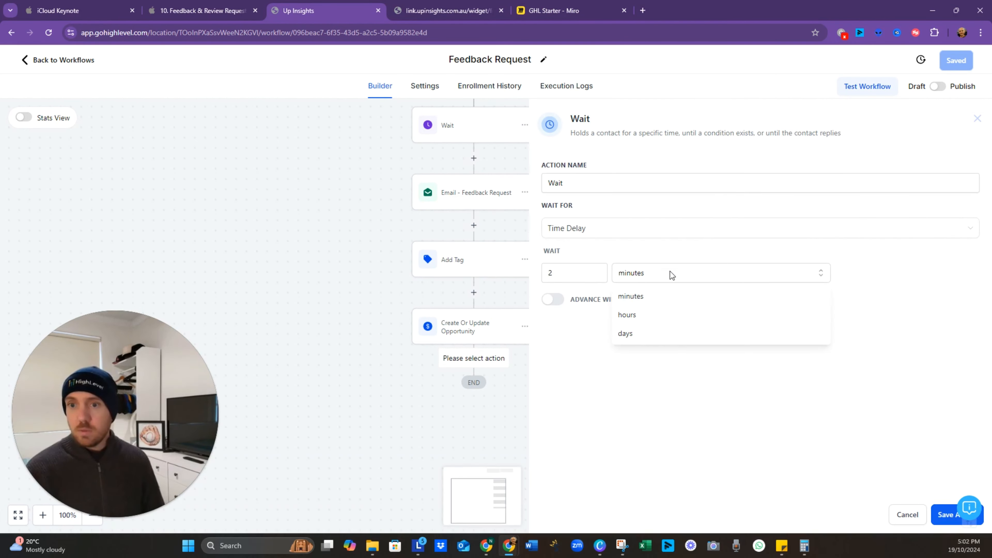
{"action": "left_click", "coordinate": [673, 335]}
{"action": "left_click", "coordinate": [624, 182]}
{"action": "type", "text": "2 days"}
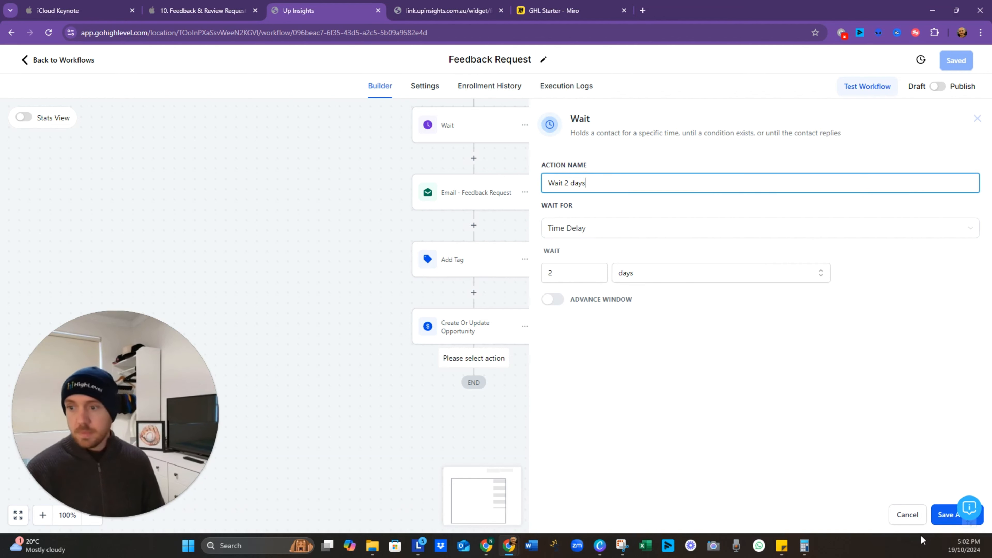
{"action": "left_click", "coordinate": [947, 515]}
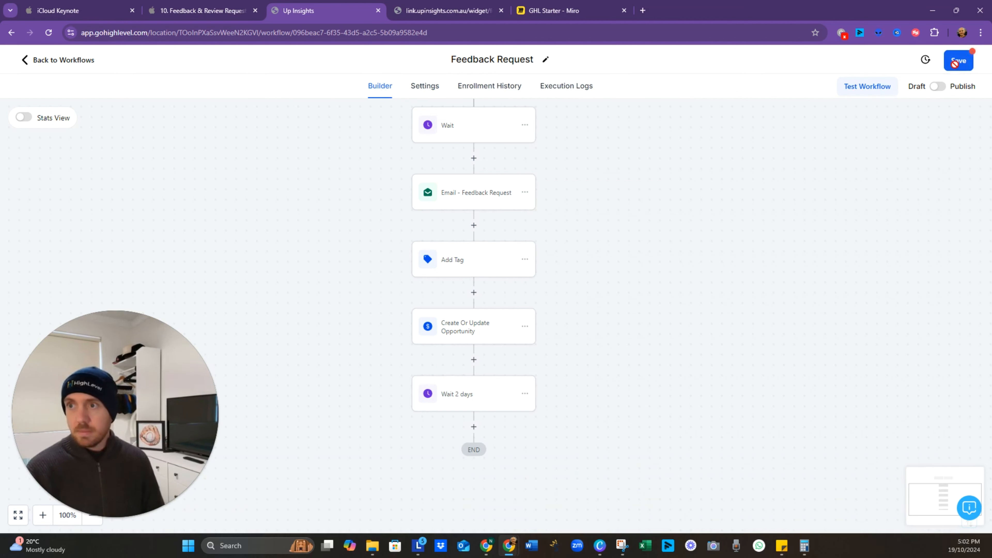
{"action": "left_click", "coordinate": [957, 61]}
Step: Add a Send Email step after the wait with subject 'Feedback Follow Up'
{"action": "scroll", "coordinate": [552, 421], "scroll_direction": "down", "scroll_amount": 1}
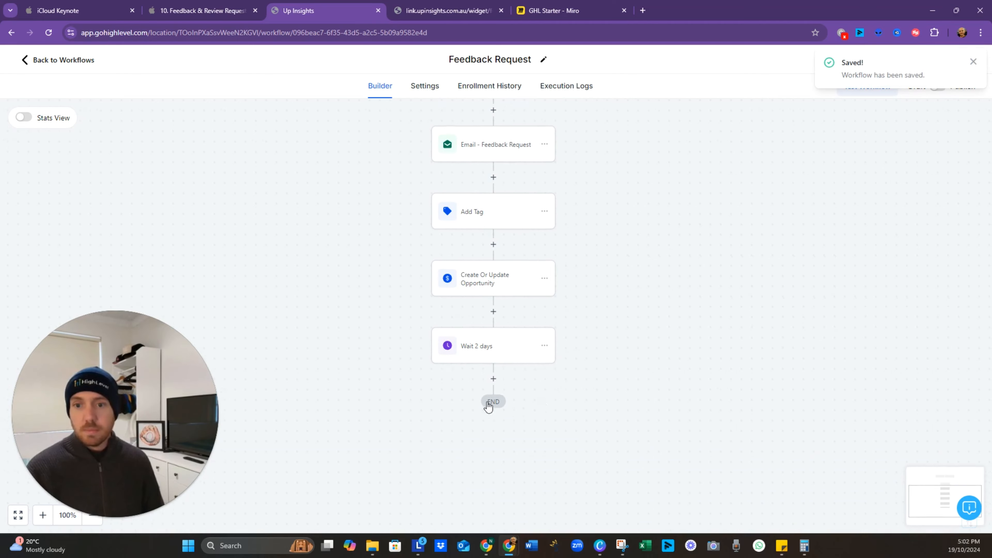
{"action": "left_click", "coordinate": [494, 378]}
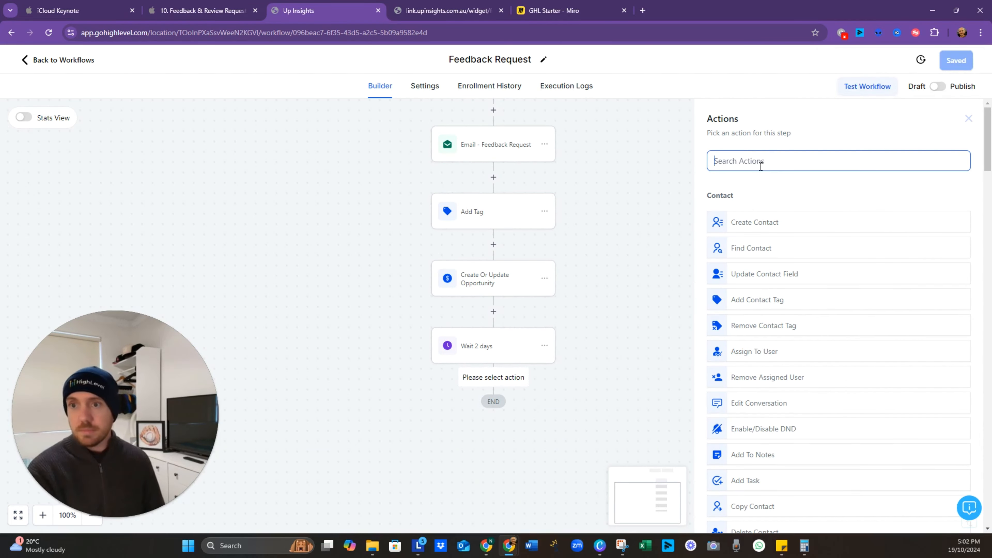
{"action": "type", "text": "email"}
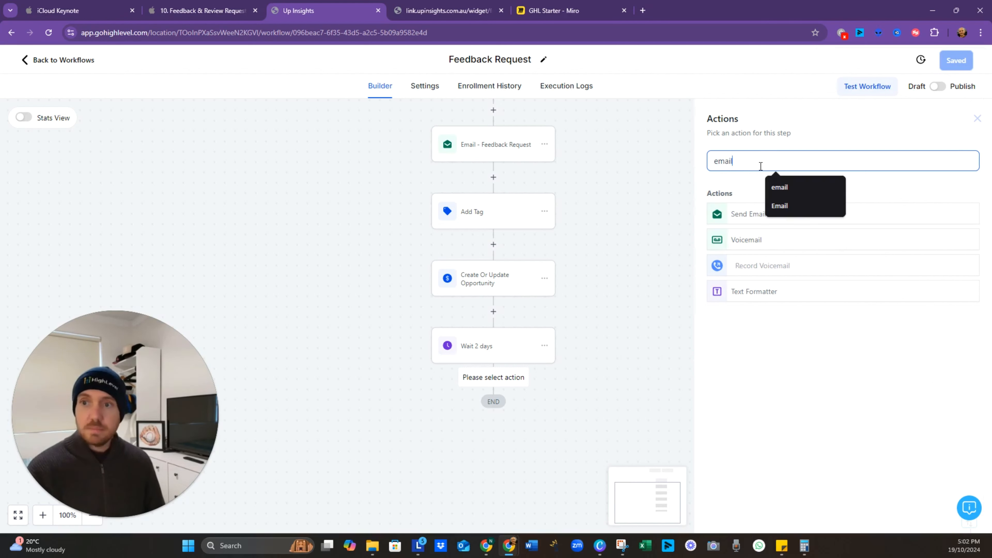
{"action": "left_click", "coordinate": [740, 217]}
{"action": "left_click", "coordinate": [741, 339]}
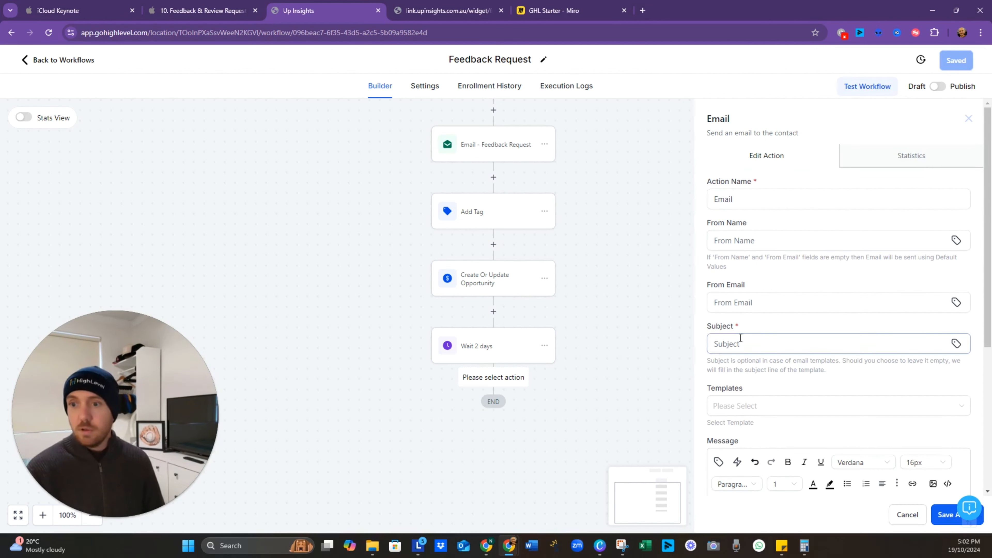
{"action": "type", "text": "Feedback"}
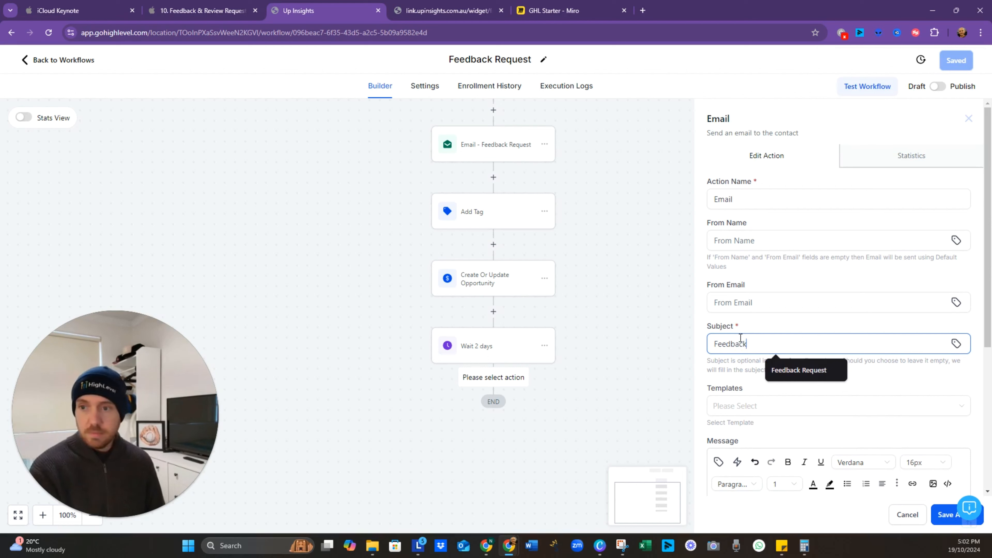
{"action": "type", "text": " Follow Up"}
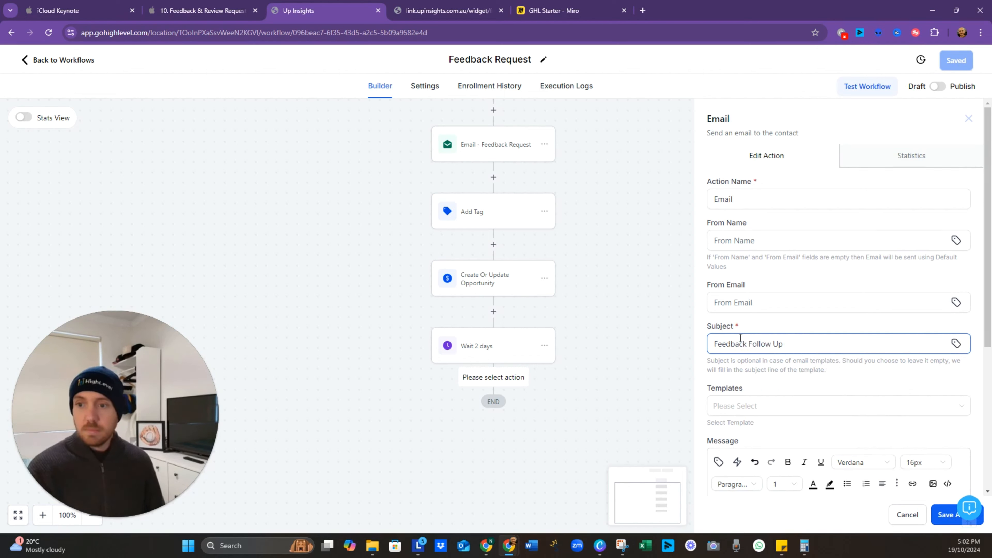
Step: Write a message asking what happened and to fill in the form, then save the step
{"action": "scroll", "coordinate": [741, 338], "scroll_direction": "down", "scroll_amount": 3}
{"action": "left_click", "coordinate": [747, 448]}
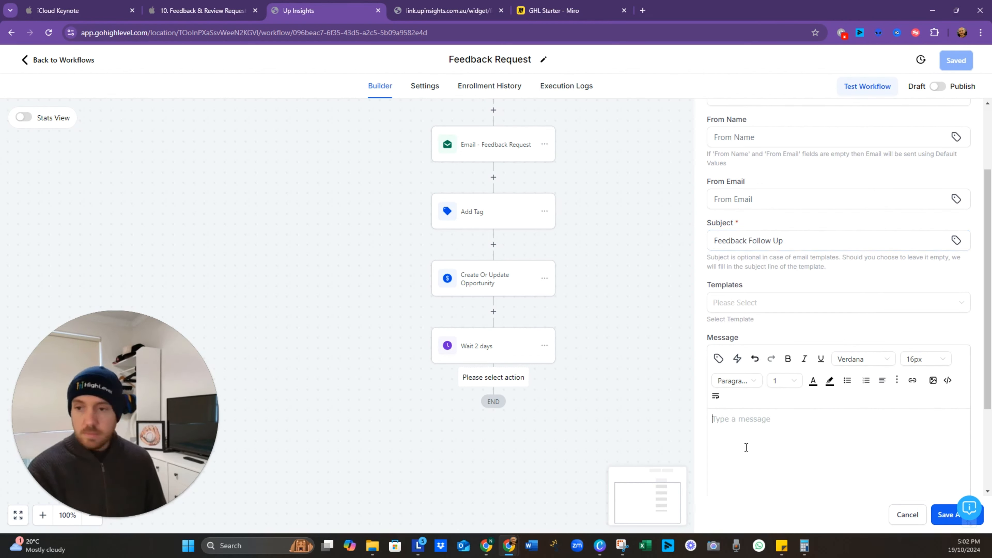
{"action": "type", "text": "What happened?"}
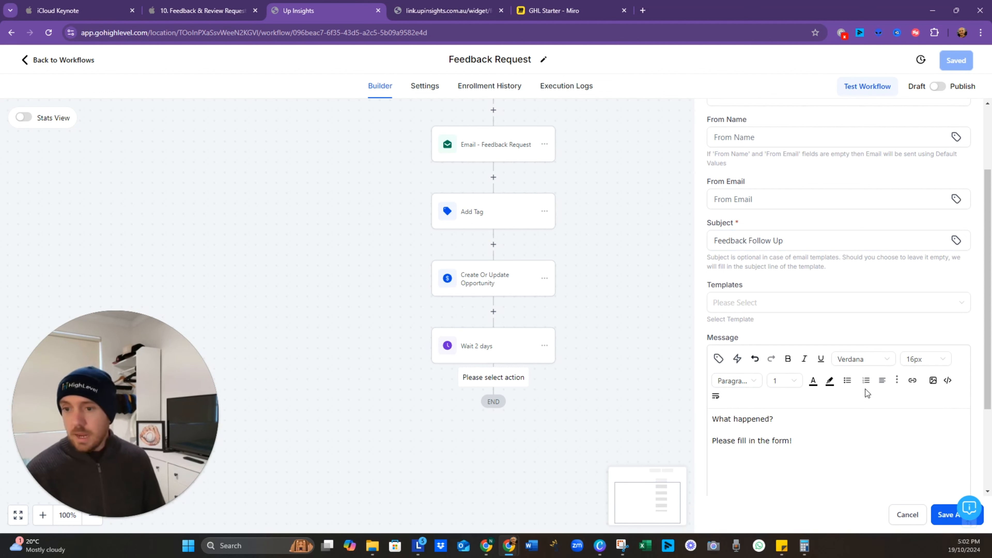
{"action": "scroll", "coordinate": [866, 393], "scroll_direction": "down", "scroll_amount": 2}
{"action": "left_click", "coordinate": [946, 515]}
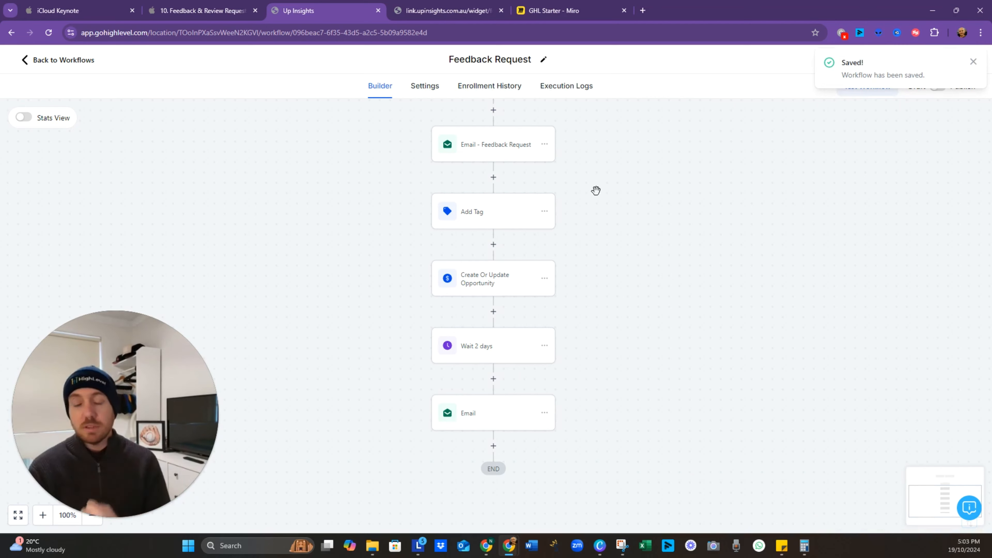
{"action": "left_click_drag", "start_coordinate": [587, 166], "coordinate": [593, 259]}
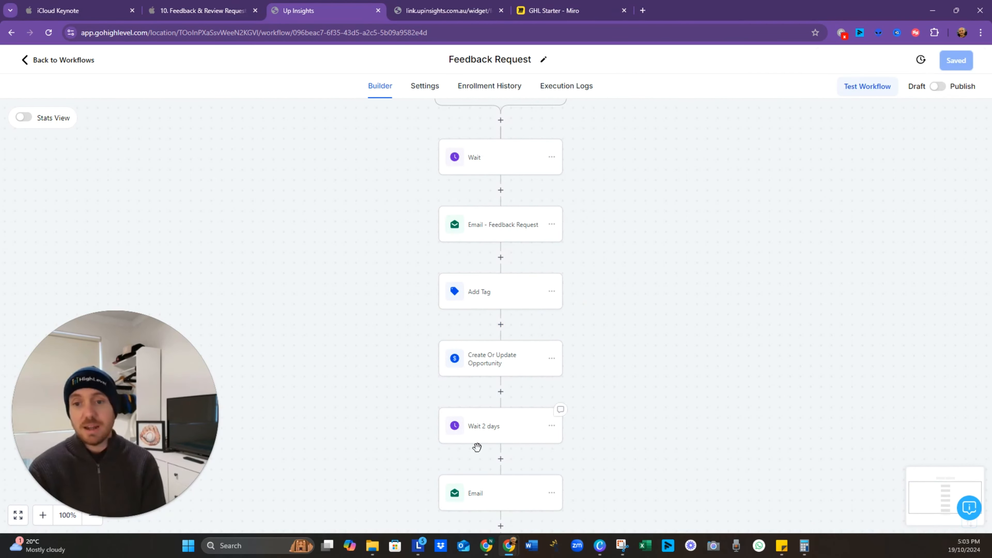
{"action": "left_click_drag", "start_coordinate": [629, 291], "coordinate": [617, 376]}
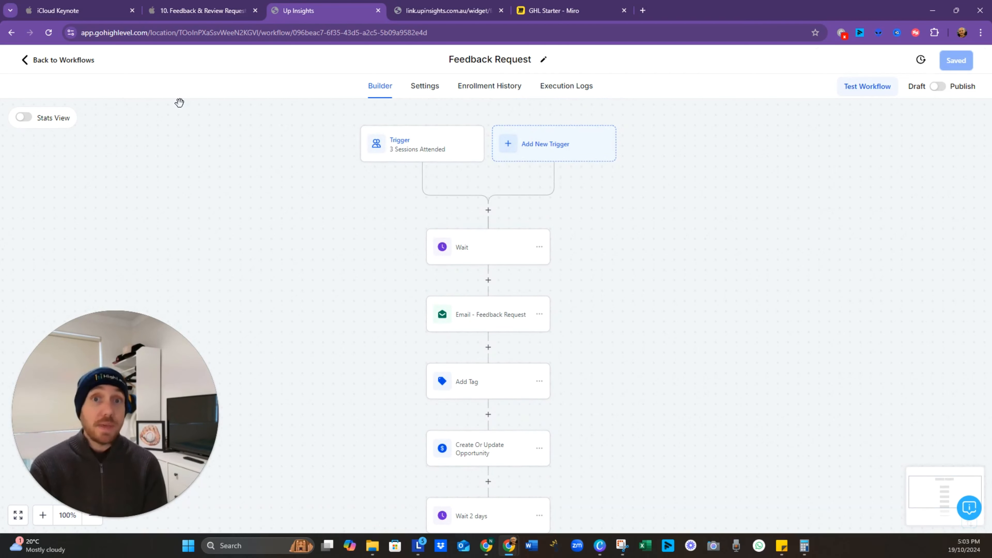
Step: Give the new workflow a Form Submitted trigger filtered to Feedback Form 1 and save it
{"action": "left_click", "coordinate": [84, 67]}
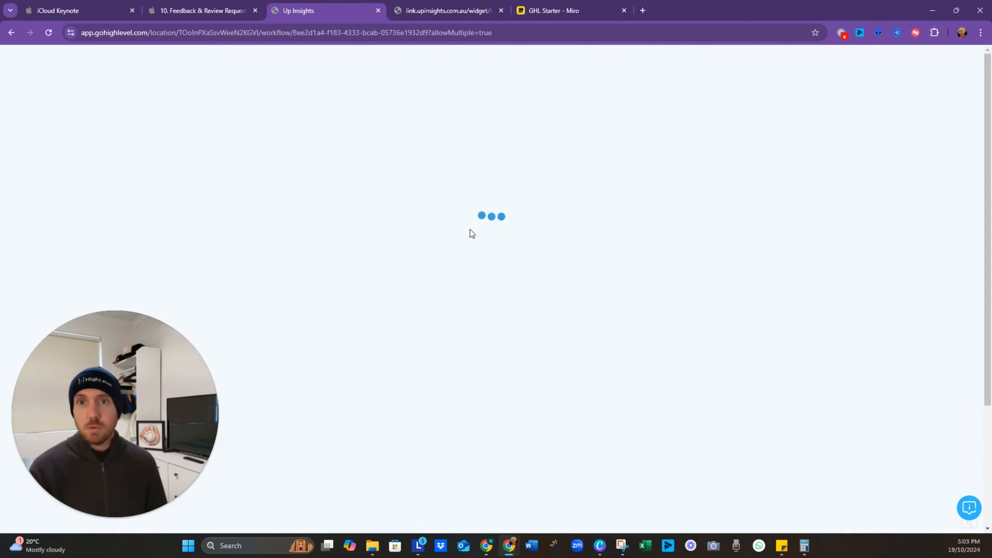
{"action": "left_click", "coordinate": [483, 59]}
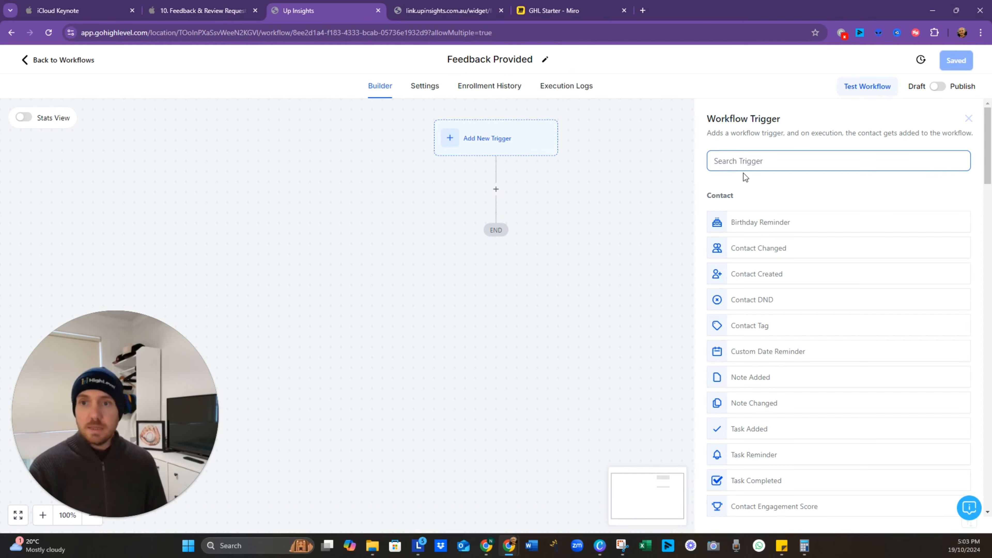
{"action": "type", "text": "form"}
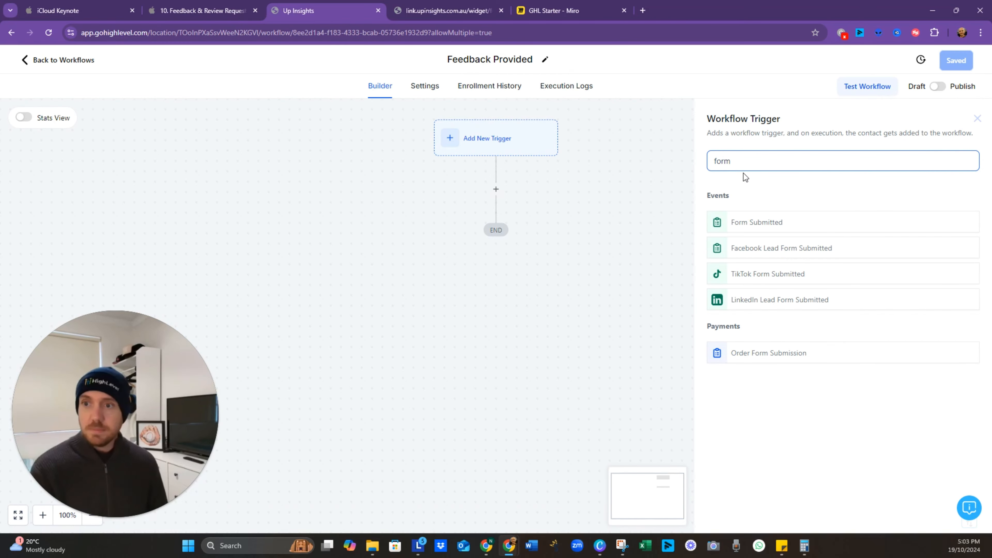
{"action": "left_click", "coordinate": [770, 226]}
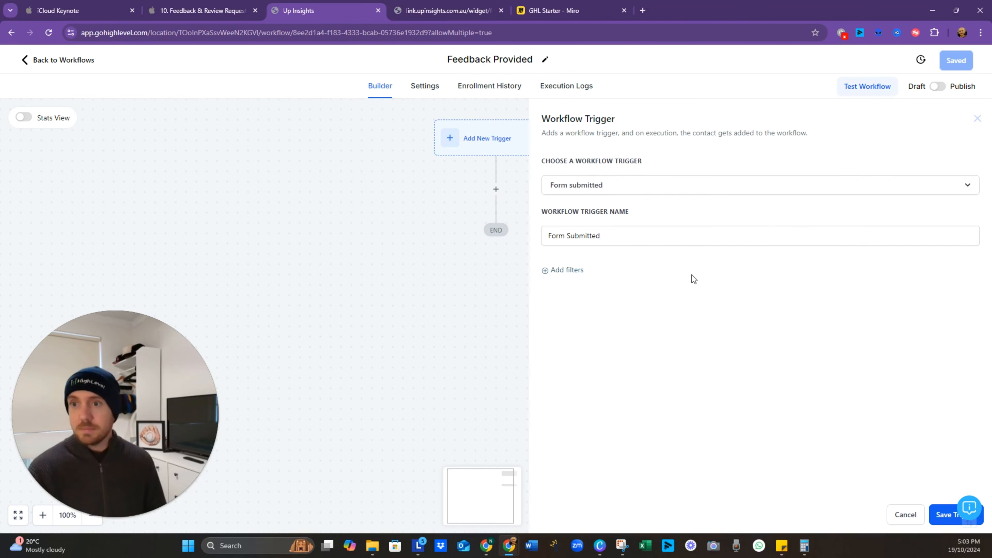
{"action": "left_click", "coordinate": [565, 271]}
{"action": "left_click", "coordinate": [584, 284]}
{"action": "left_click", "coordinate": [594, 353]}
{"action": "left_click", "coordinate": [798, 291]}
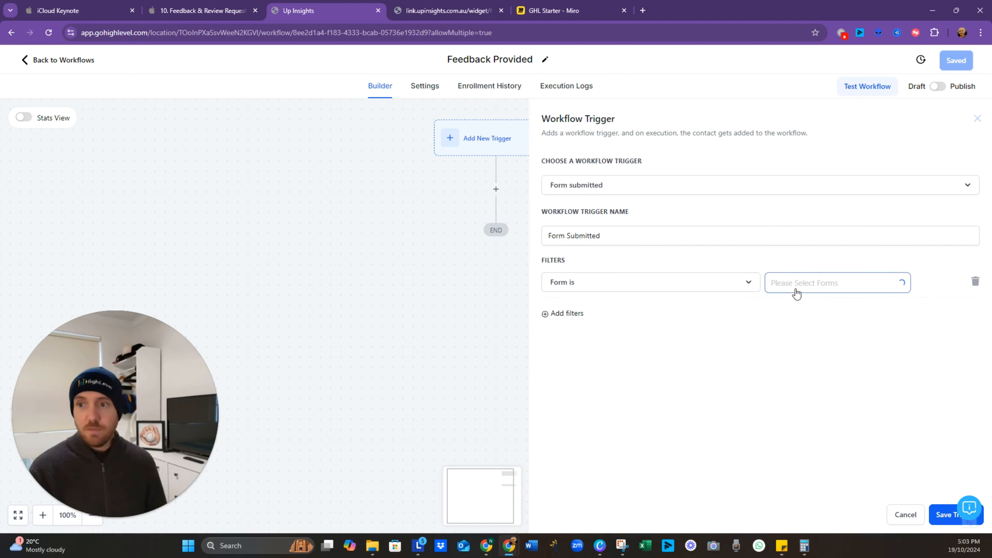
{"action": "left_click", "coordinate": [809, 312]}
{"action": "left_click", "coordinate": [750, 403]}
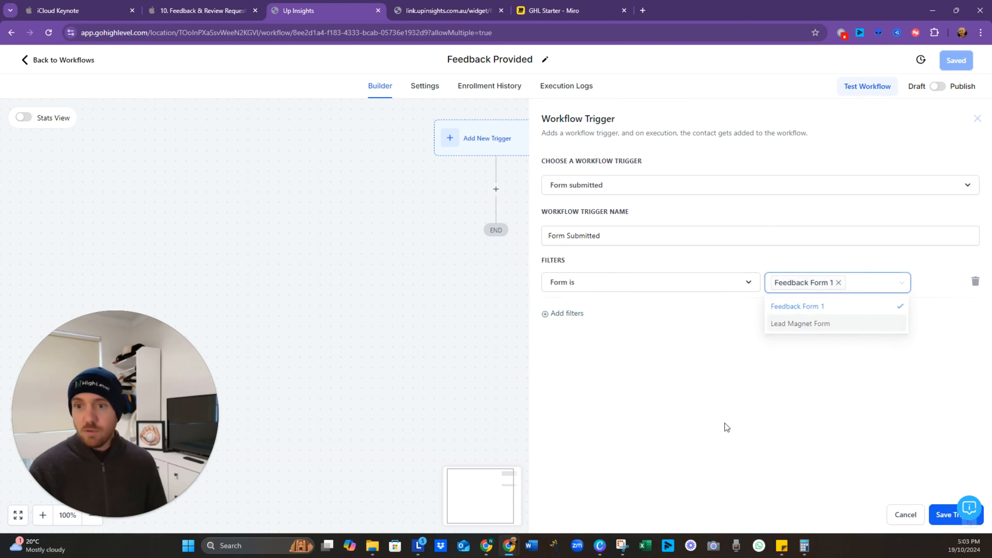
{"action": "left_click", "coordinate": [938, 516]}
{"action": "left_click", "coordinate": [959, 61]}
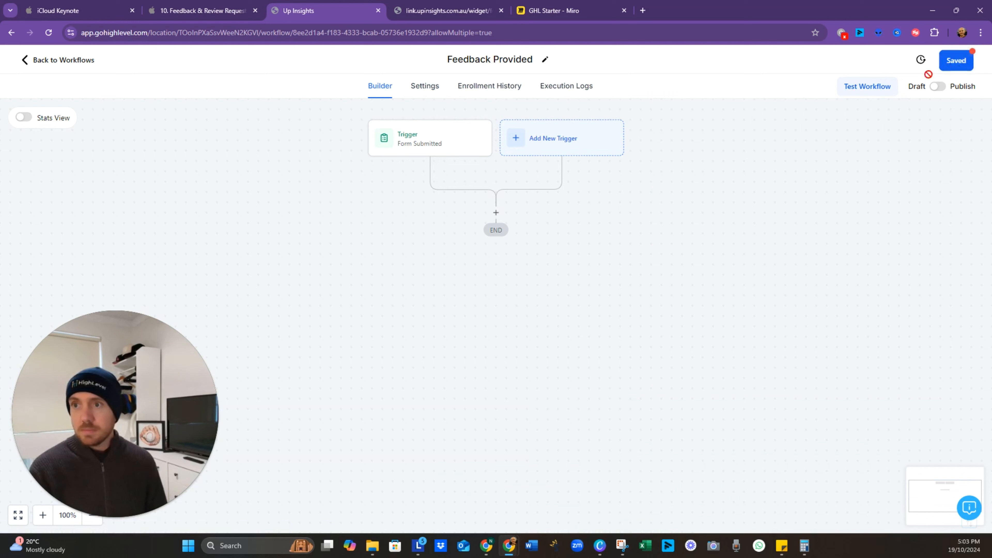
Step: Delete the empty extra filter row from the trigger and save the workflow again
{"action": "left_click", "coordinate": [425, 150]}
{"action": "left_click", "coordinate": [551, 317]}
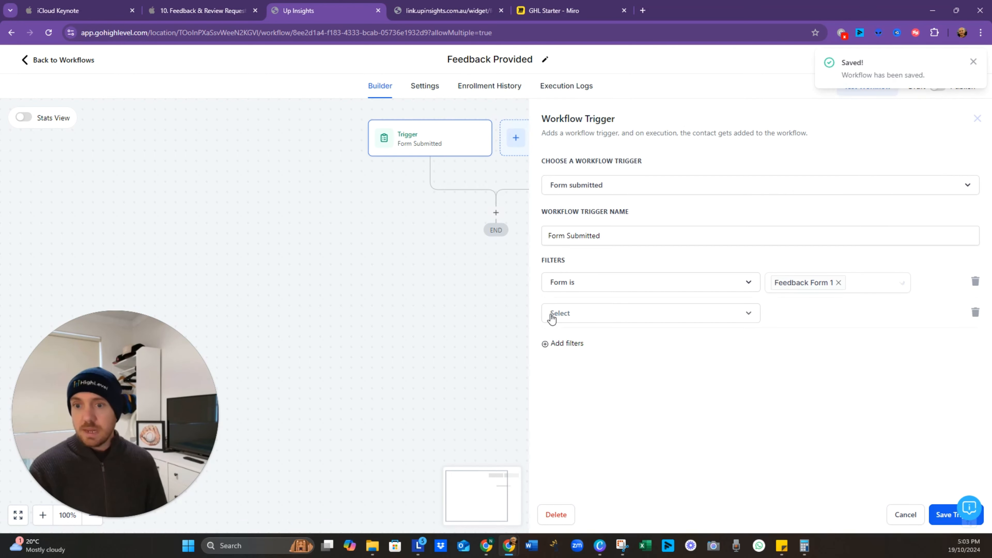
{"action": "left_click", "coordinate": [660, 322]}
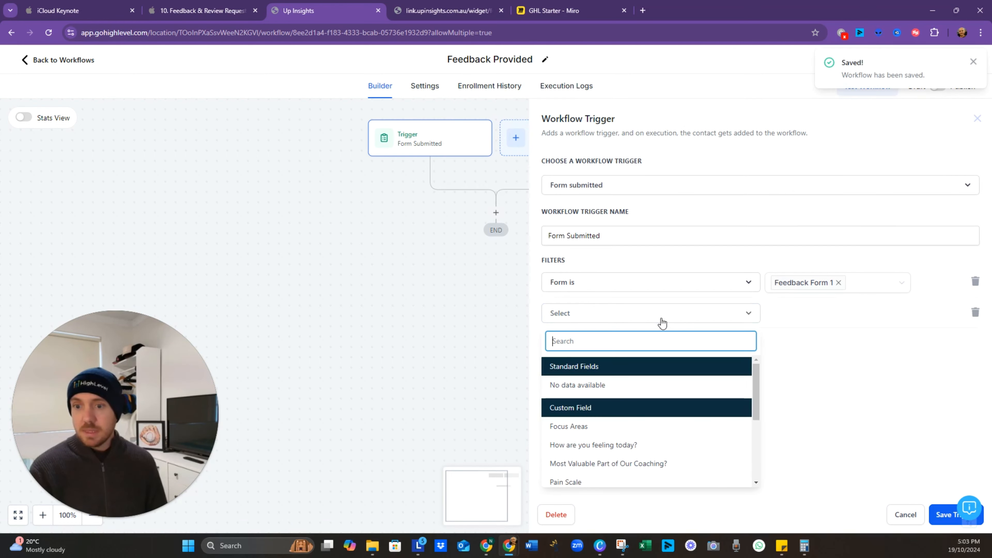
{"action": "left_click", "coordinate": [836, 356]}
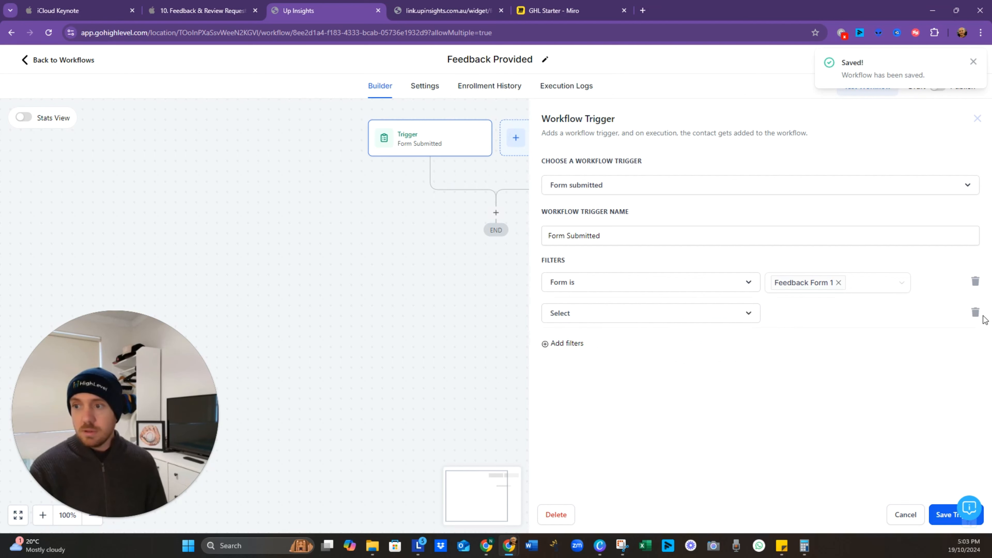
{"action": "left_click", "coordinate": [976, 312]}
{"action": "left_click", "coordinate": [946, 514]}
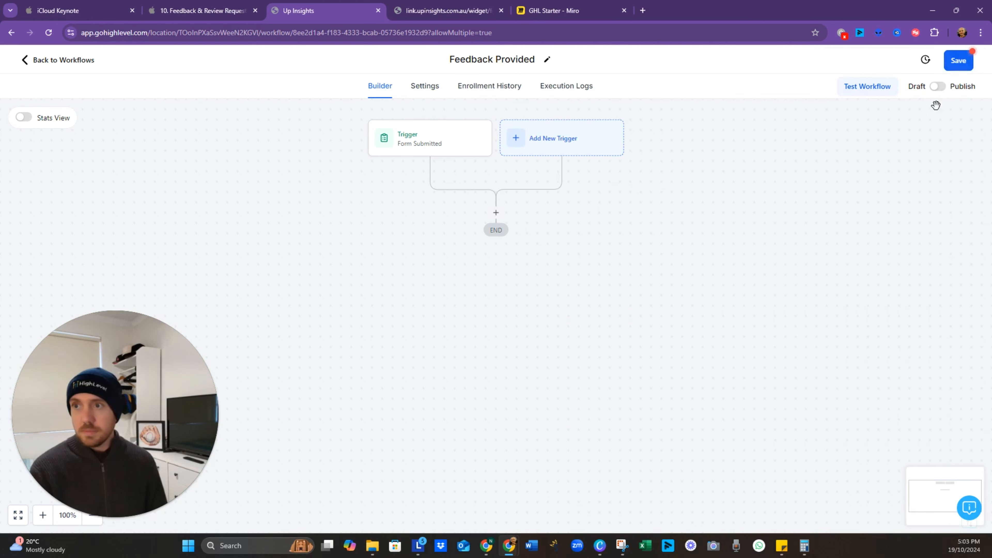
{"action": "left_click", "coordinate": [956, 63]}
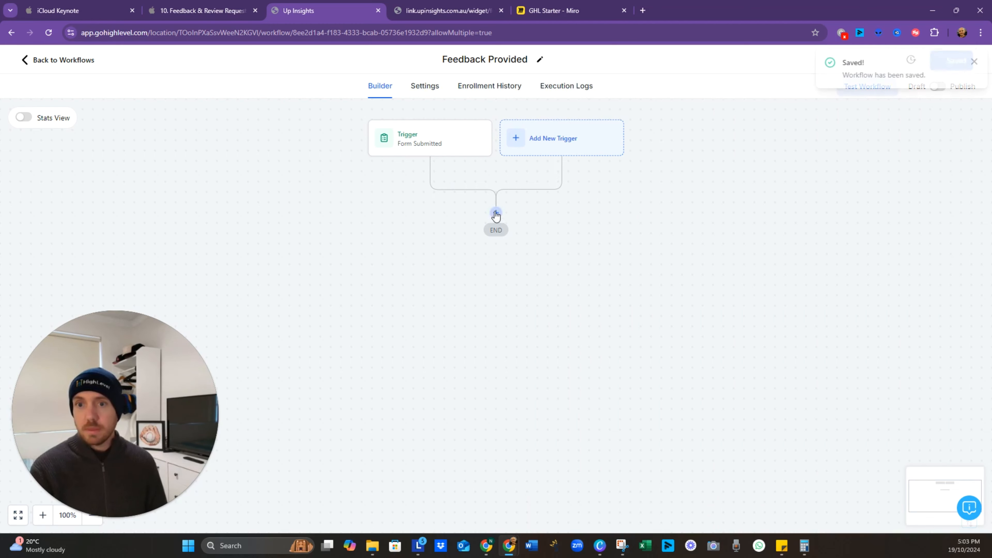
Step: Add a tag step applying a new 'feedback provided' tag, save, and check the Miro plan
{"action": "left_click", "coordinate": [496, 214]}
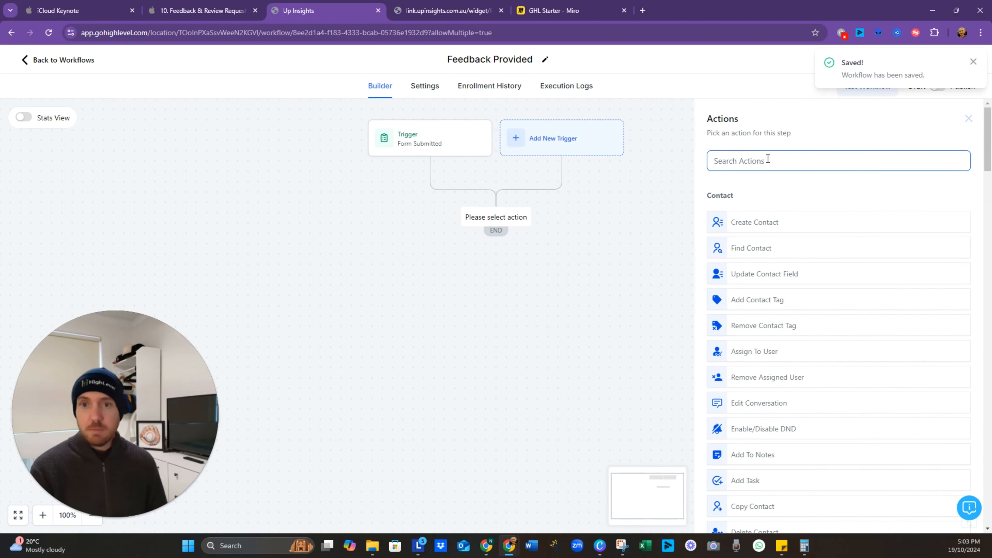
{"action": "type", "text": "tag"}
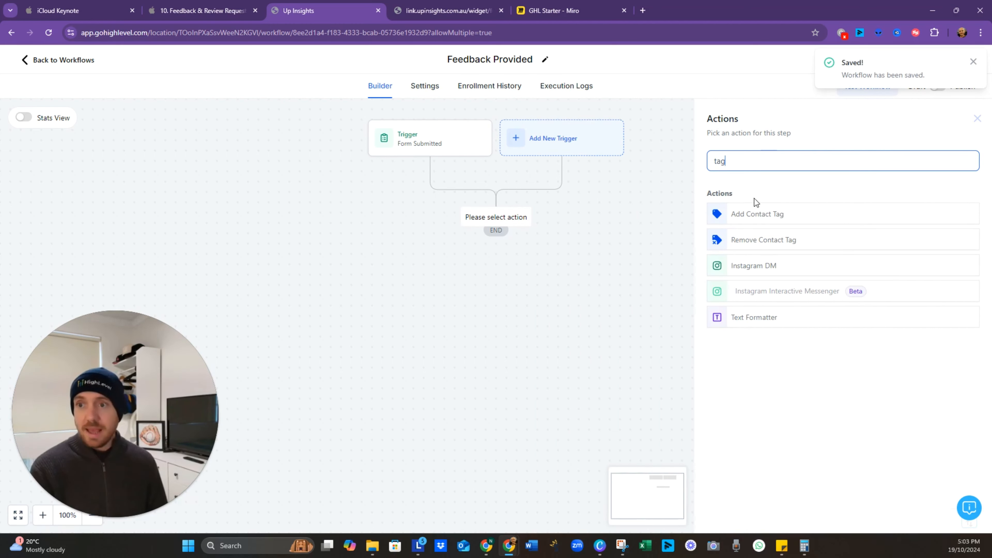
{"action": "left_click", "coordinate": [756, 211]}
{"action": "left_click", "coordinate": [766, 230]}
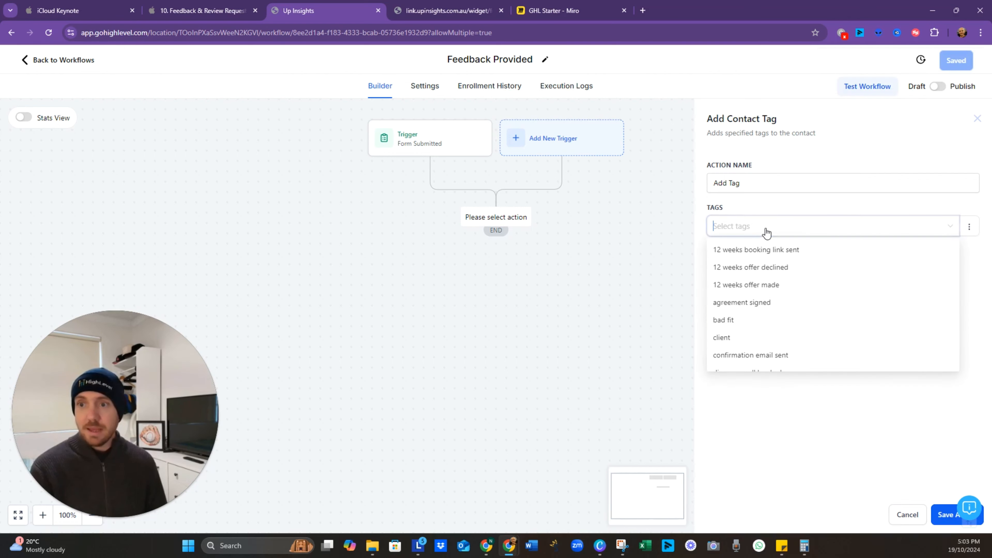
{"action": "type", "text": "feedback provided"}
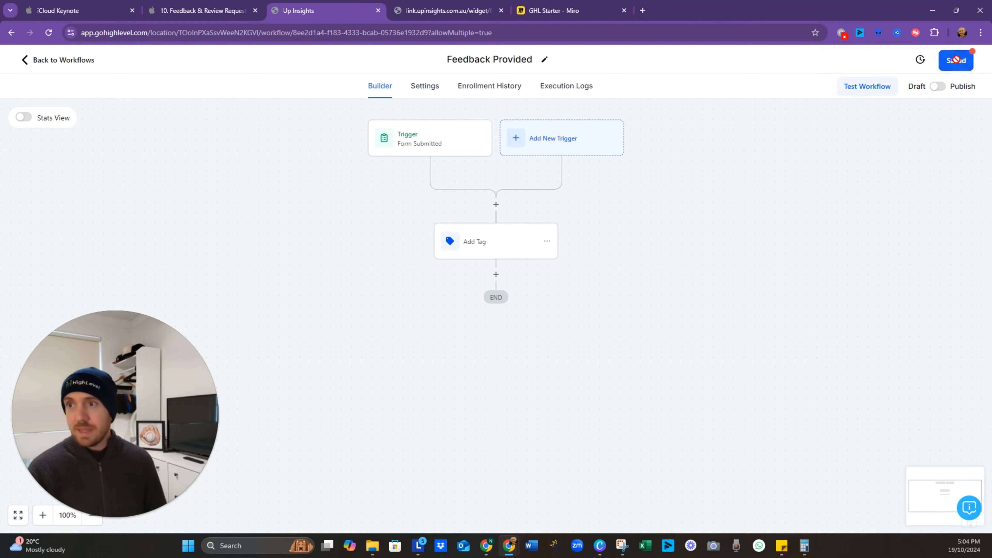
{"action": "left_click", "coordinate": [956, 61]}
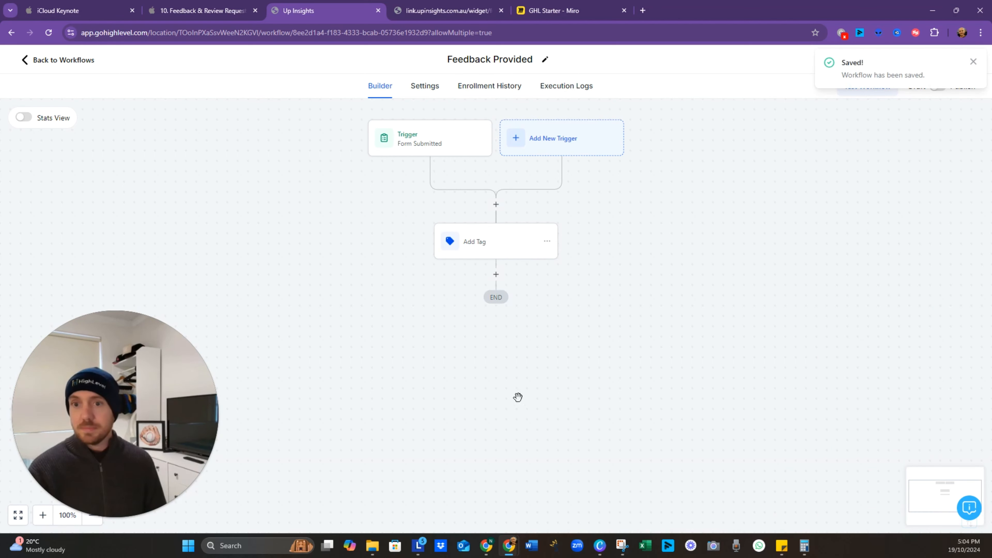
{"action": "left_click", "coordinate": [563, 11]}
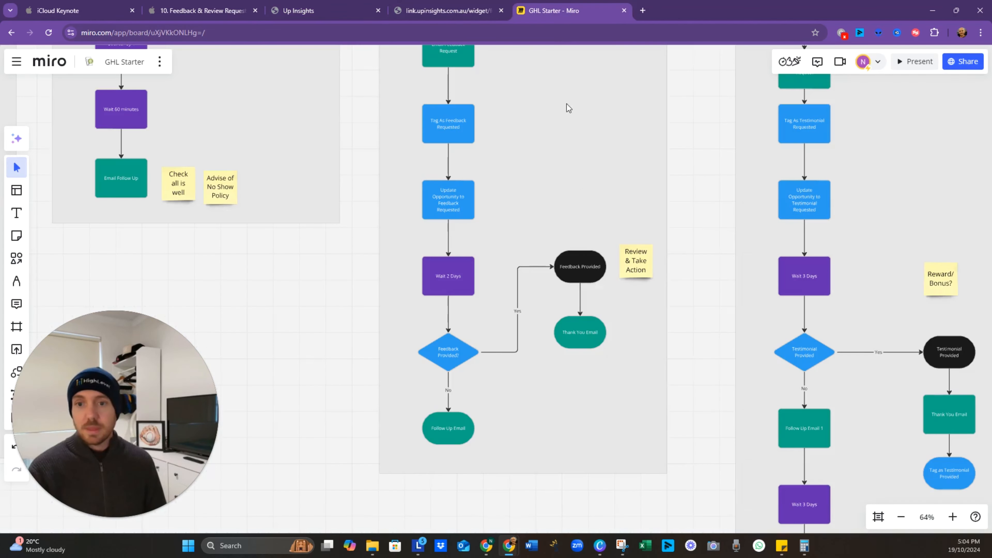
{"action": "left_click", "coordinate": [325, 11]}
Step: Add a Send Email step with subject 'Thank You' and message 'Thanks for the feedback', and save
{"action": "left_click", "coordinate": [496, 275]}
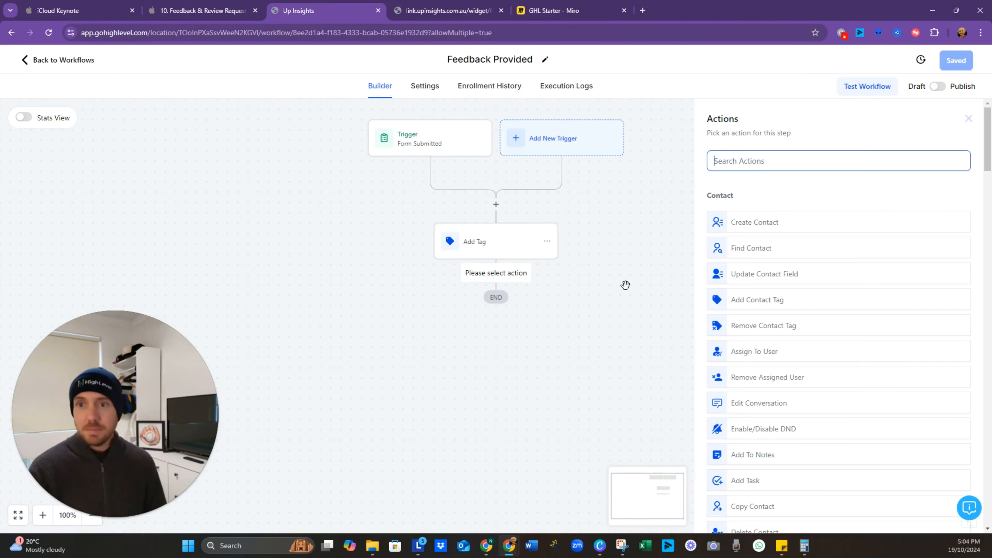
{"action": "type", "text": "email"}
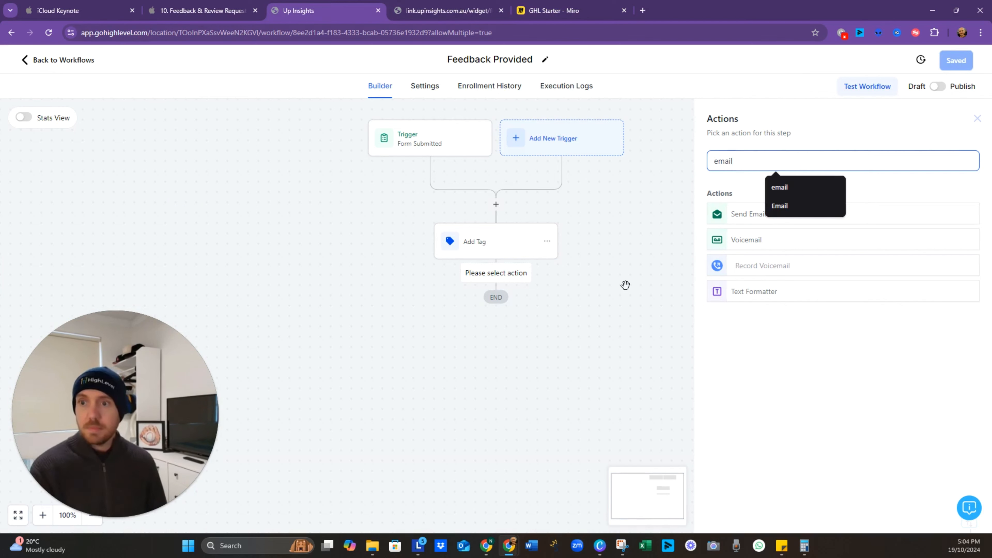
{"action": "left_click", "coordinate": [743, 216]}
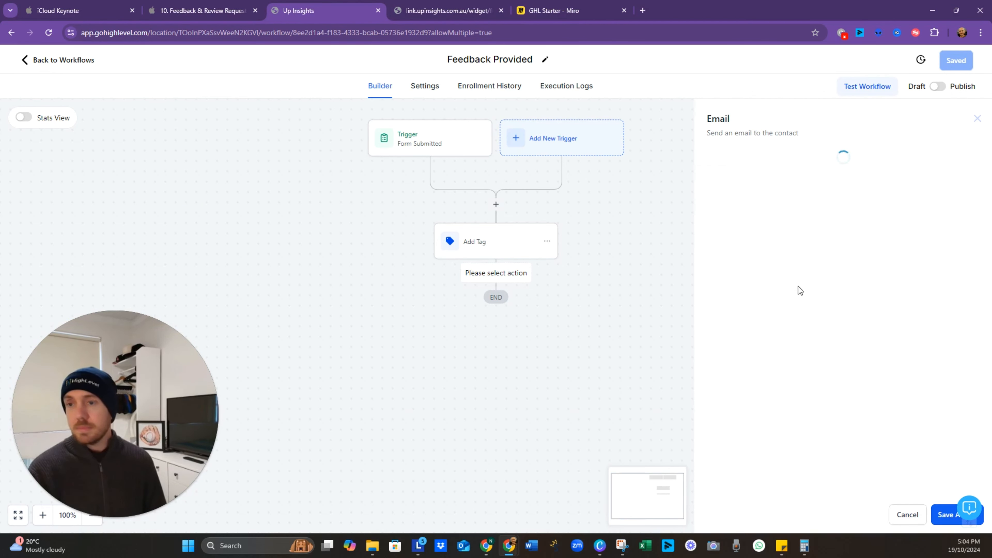
{"action": "left_click", "coordinate": [775, 243]}
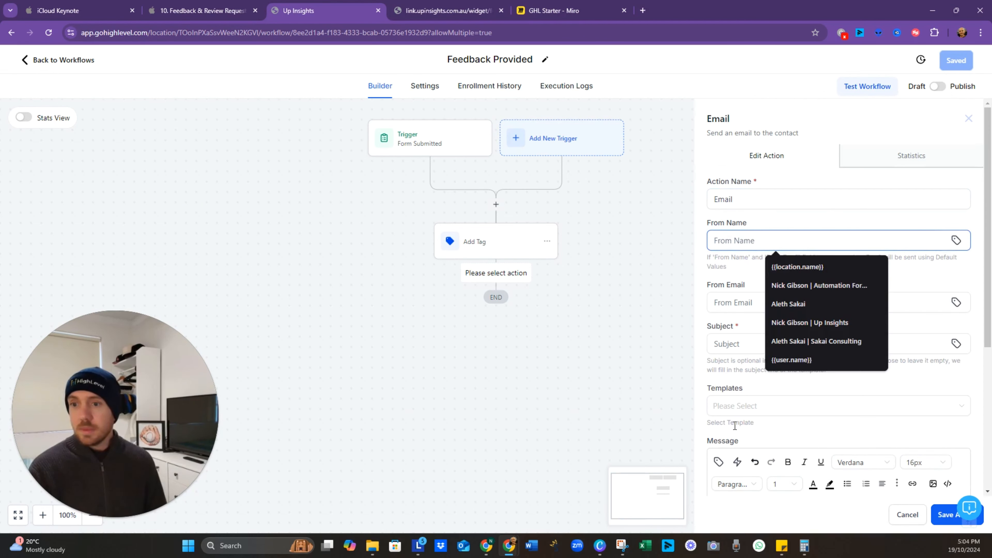
{"action": "left_click", "coordinate": [755, 337]}
{"action": "type", "text": "Thank Y"}
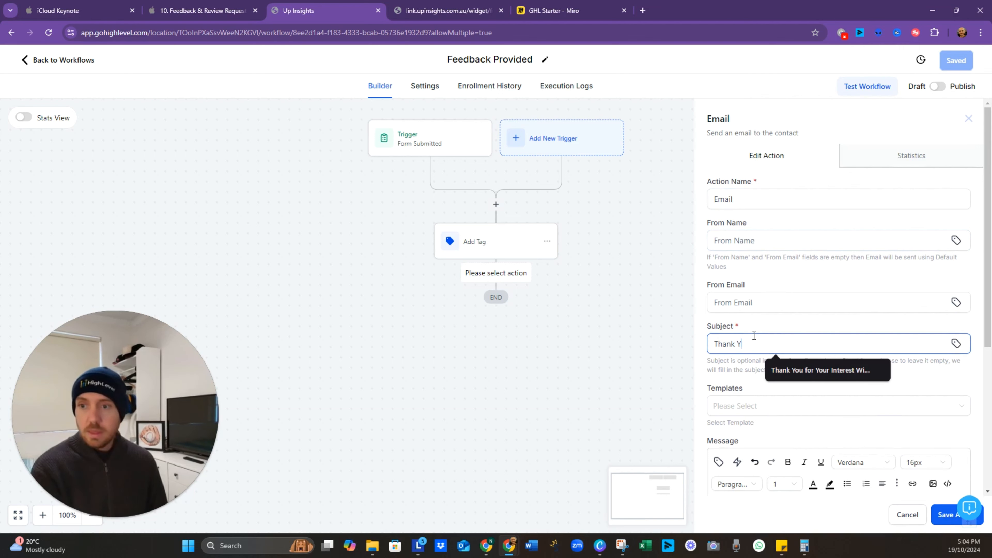
{"action": "type", "text": "ou"}
{"action": "scroll", "coordinate": [756, 334], "scroll_direction": "down", "scroll_amount": 4}
{"action": "left_click", "coordinate": [748, 421]}
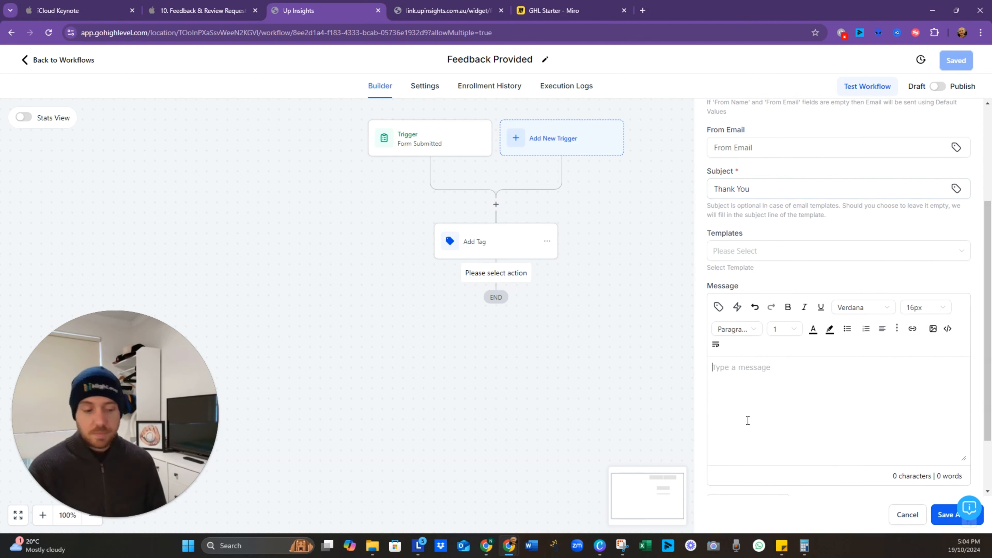
{"action": "type", "text": "Thanks for the feedback"}
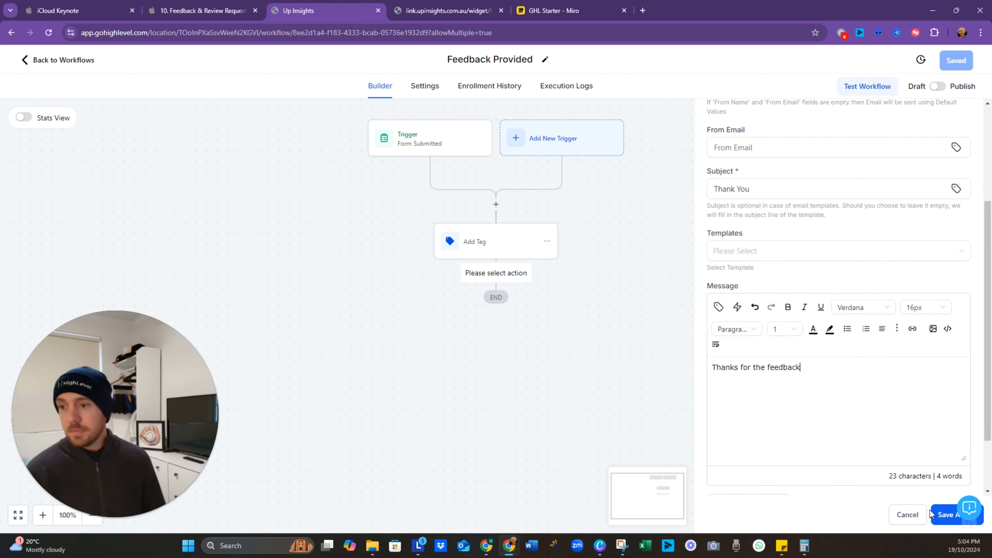
{"action": "left_click", "coordinate": [940, 515]}
{"action": "left_click", "coordinate": [957, 60]}
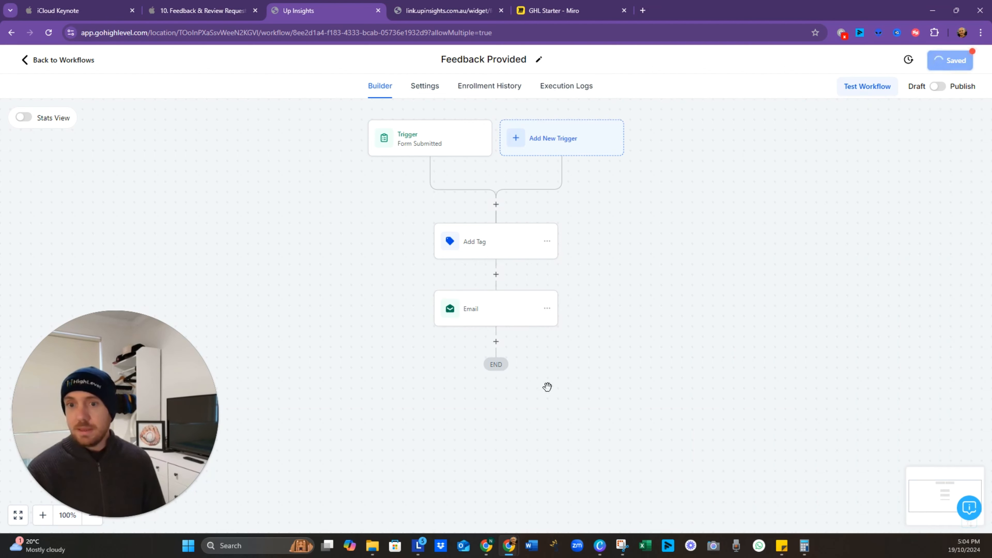
Step: Add a Remove From Workflow step set to remove from another workflow
{"action": "left_click", "coordinate": [496, 344]}
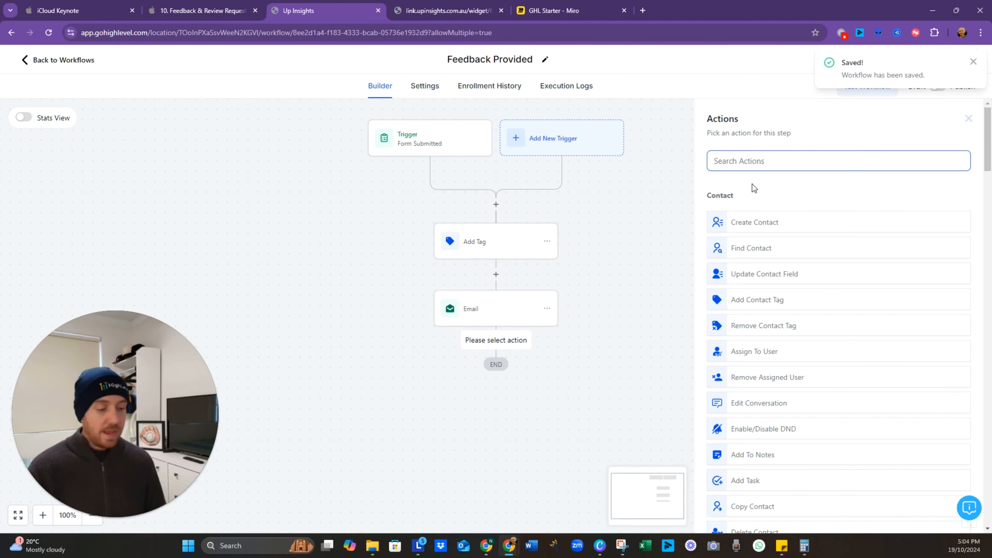
{"action": "type", "text": "remove"}
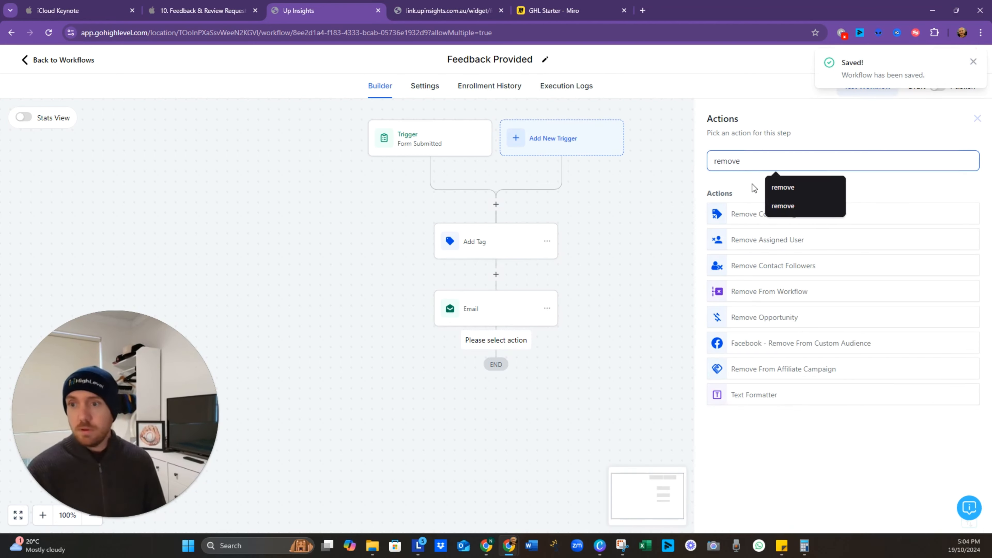
{"action": "left_click", "coordinate": [765, 301]}
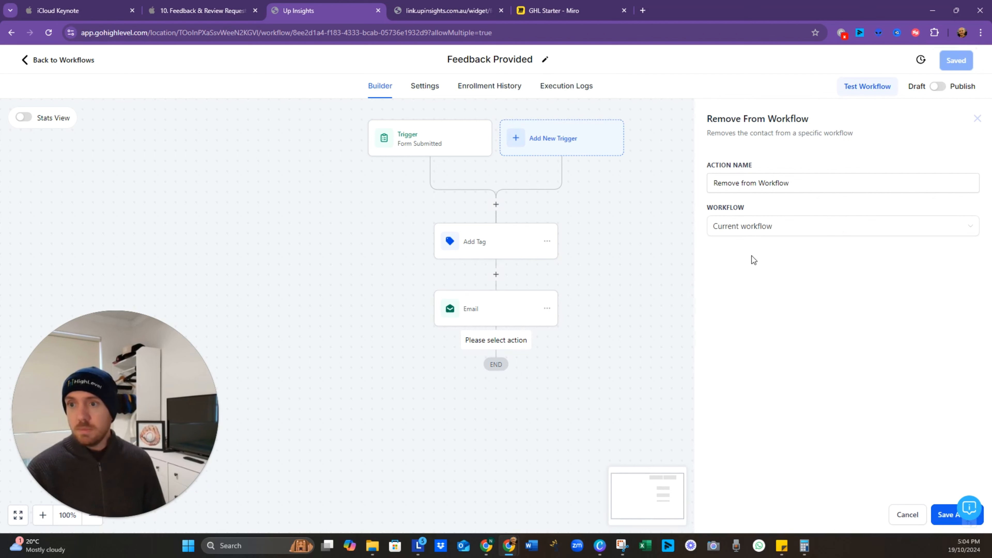
{"action": "left_click", "coordinate": [764, 230]}
{"action": "left_click", "coordinate": [762, 268]}
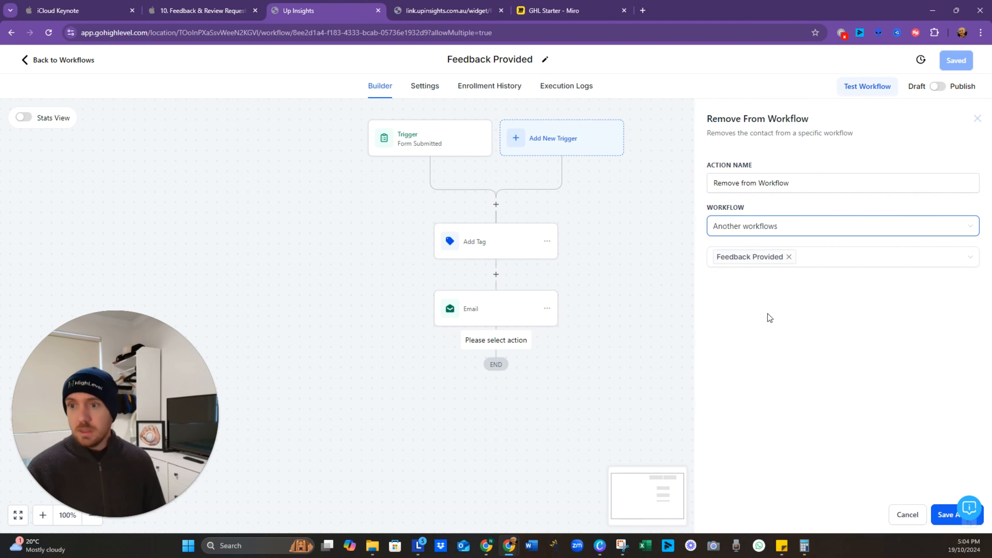
{"action": "left_click", "coordinate": [787, 257]}
Step: Target the Feedback Request workflow, save, and bring up the Detailed Responses slide
{"action": "left_click", "coordinate": [801, 264]}
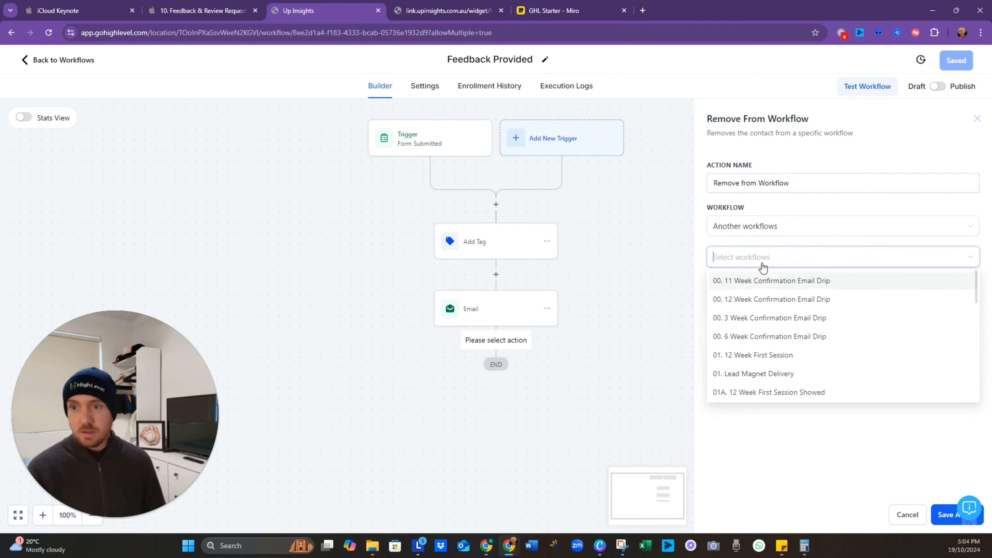
{"action": "type", "text": "feed"}
{"action": "left_click", "coordinate": [764, 300]}
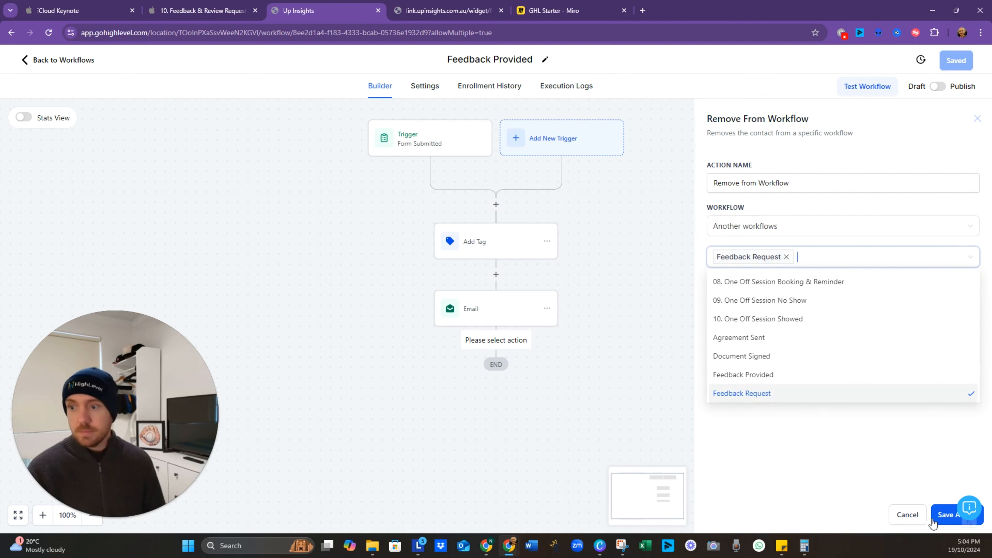
{"action": "left_click", "coordinate": [870, 462]}
{"action": "left_click", "coordinate": [945, 515]}
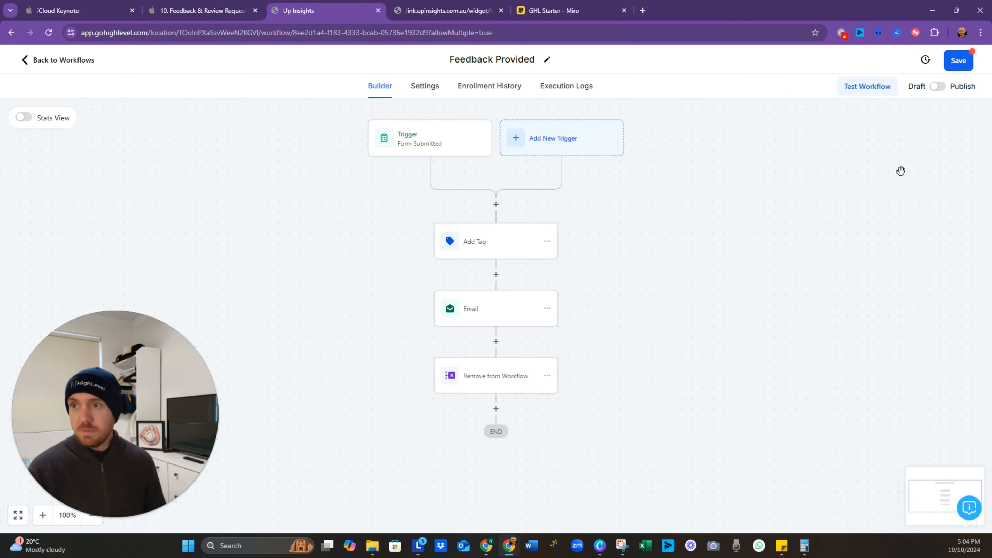
{"action": "left_click", "coordinate": [958, 66]}
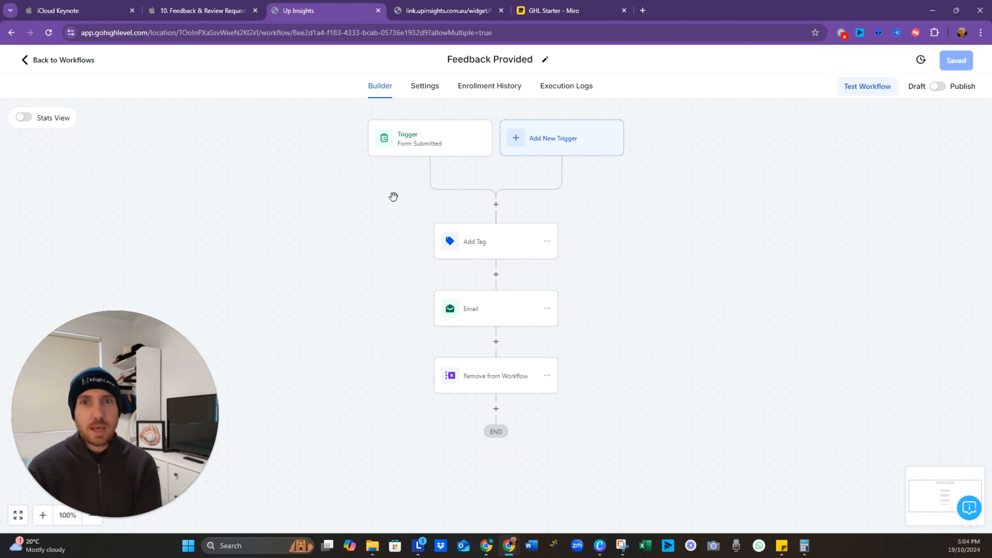
{"action": "left_click", "coordinate": [214, 14]}
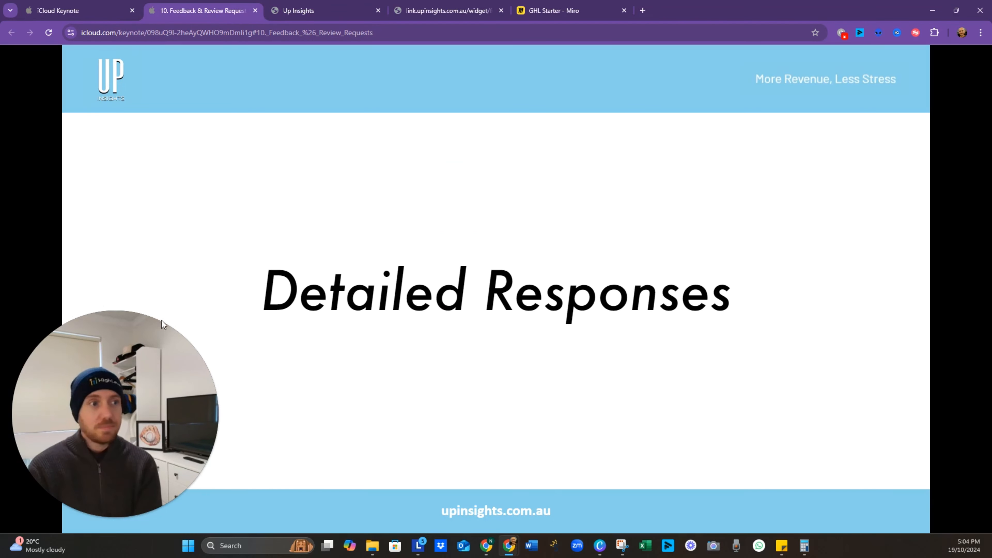
{"action": "mouse_move", "coordinate": [423, 474]}
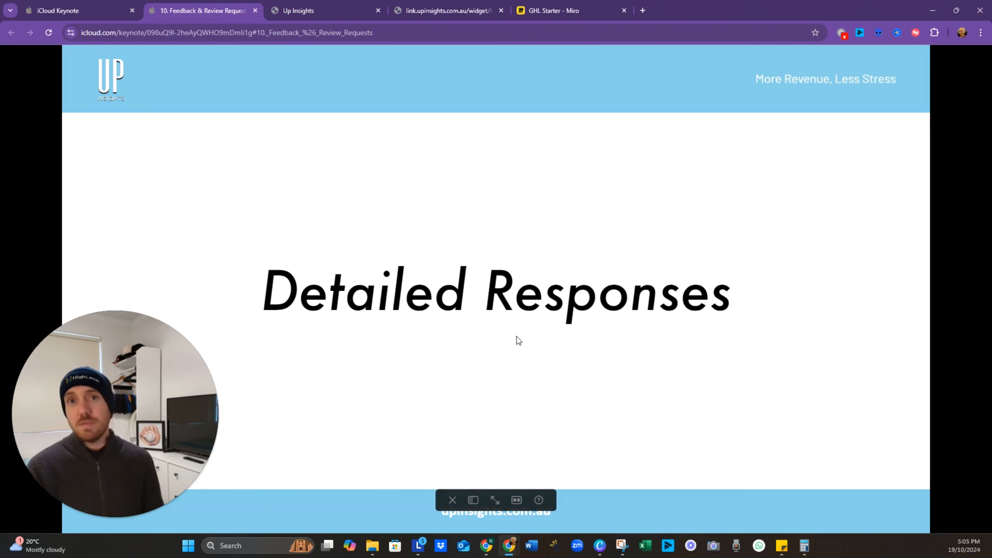
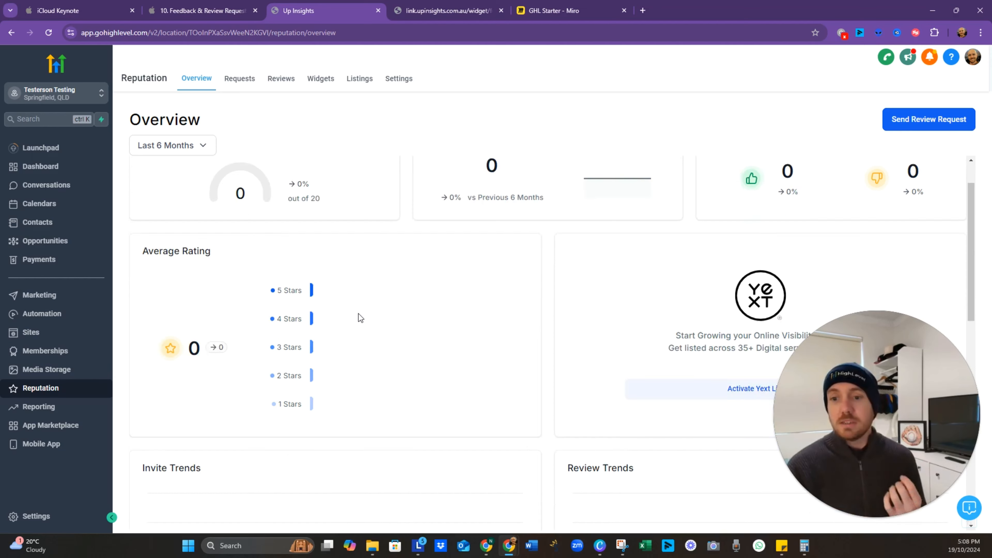
{"action": "scroll", "coordinate": [327, 330], "scroll_direction": "down", "scroll_amount": 7}
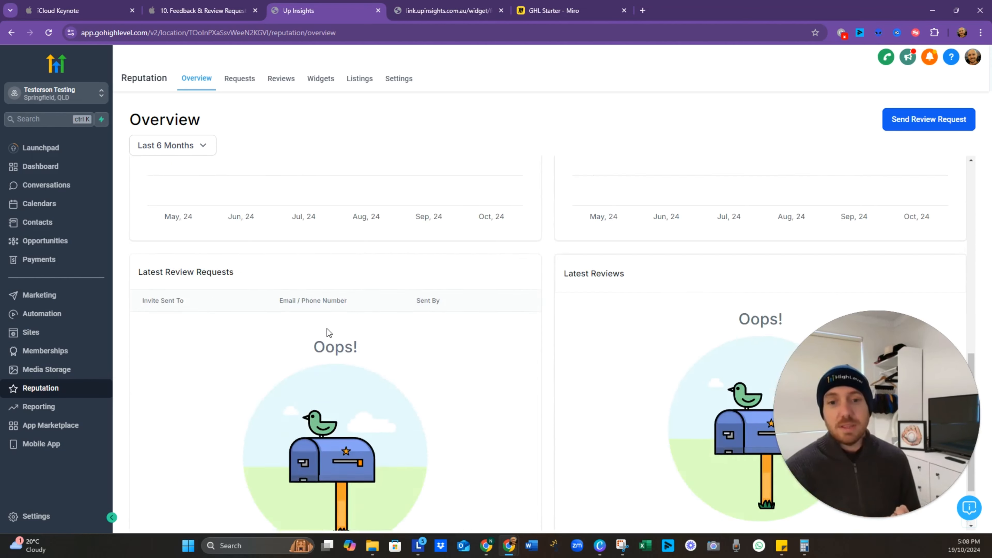
Step: Look through the Reputation overview, sent review requests, received reviews and business listings pages
{"action": "scroll", "coordinate": [325, 330], "scroll_direction": "up", "scroll_amount": 8}
{"action": "scroll", "coordinate": [325, 328], "scroll_direction": "up", "scroll_amount": 4}
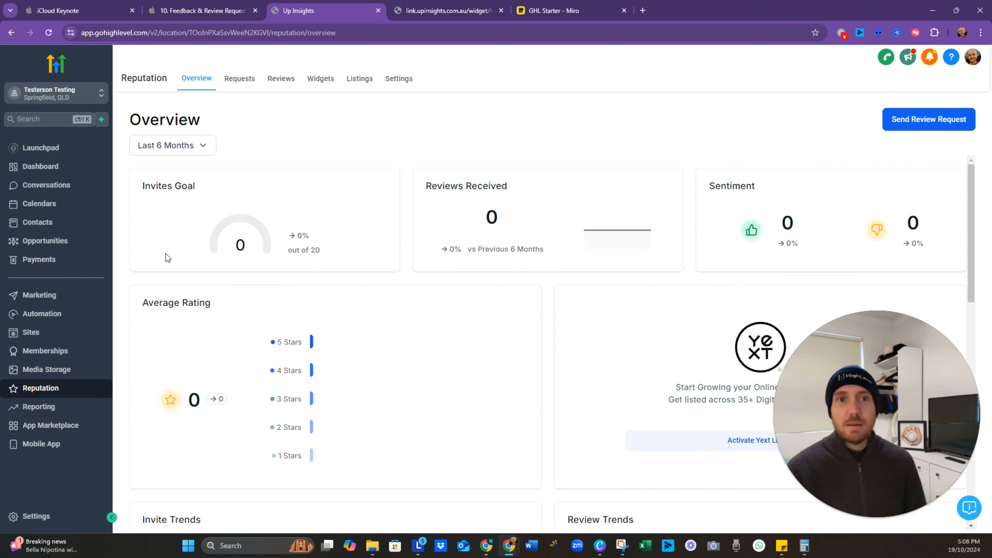
{"action": "left_click", "coordinate": [237, 82]}
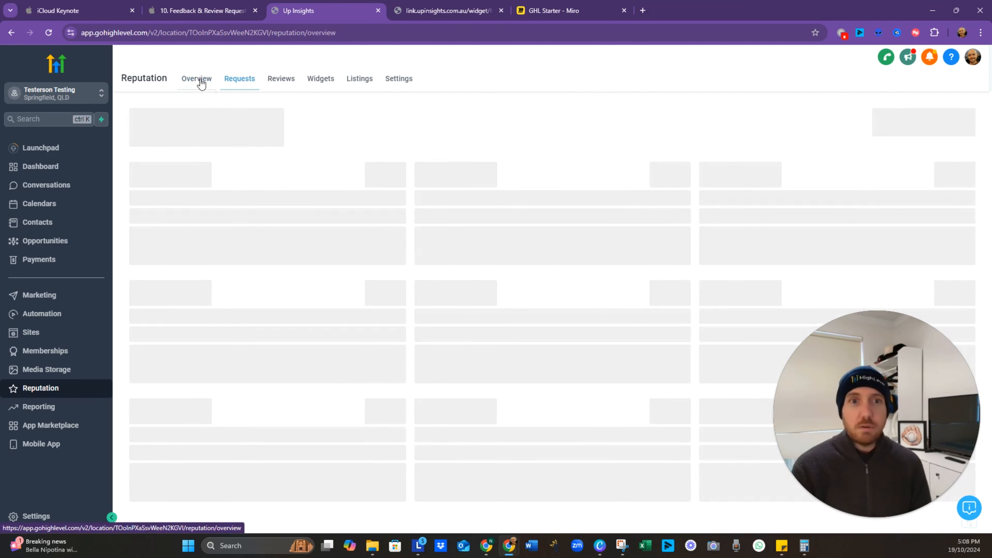
{"action": "left_click", "coordinate": [198, 79]}
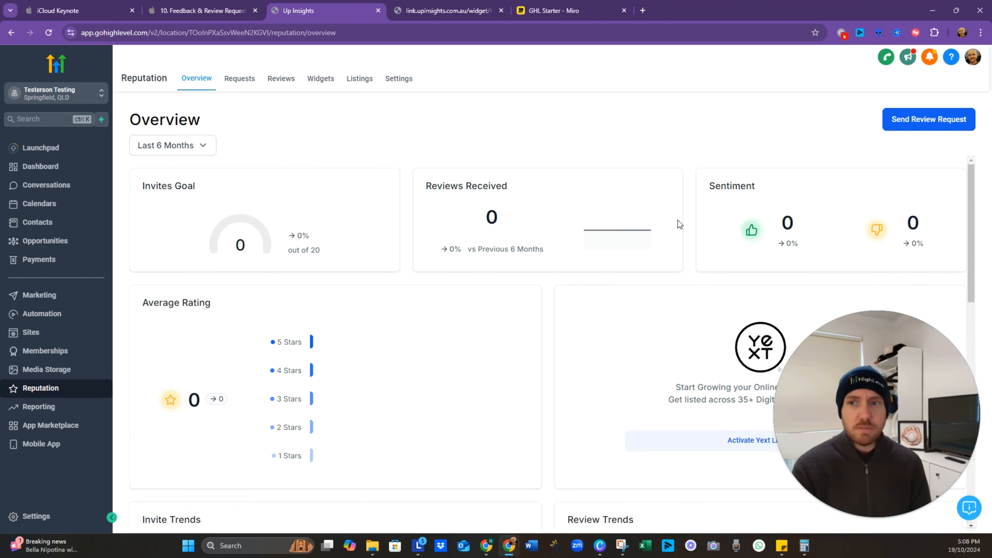
{"action": "left_click", "coordinate": [239, 84]}
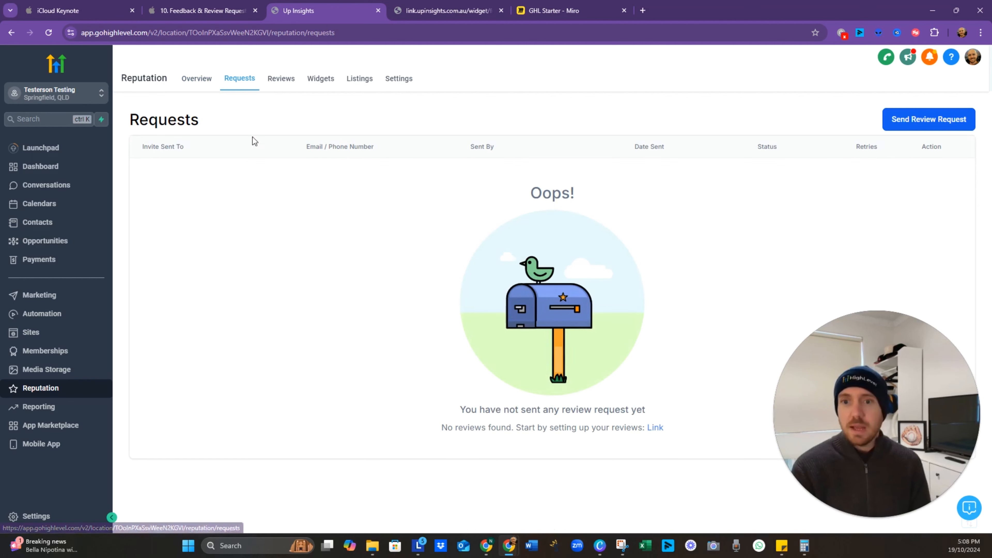
{"action": "left_click", "coordinate": [283, 82]}
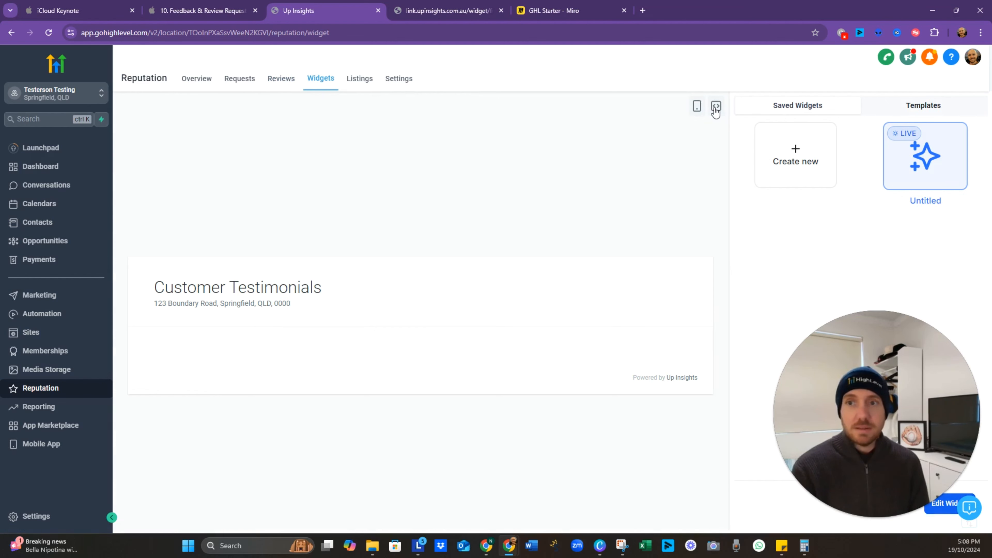
{"action": "left_click", "coordinate": [351, 80]}
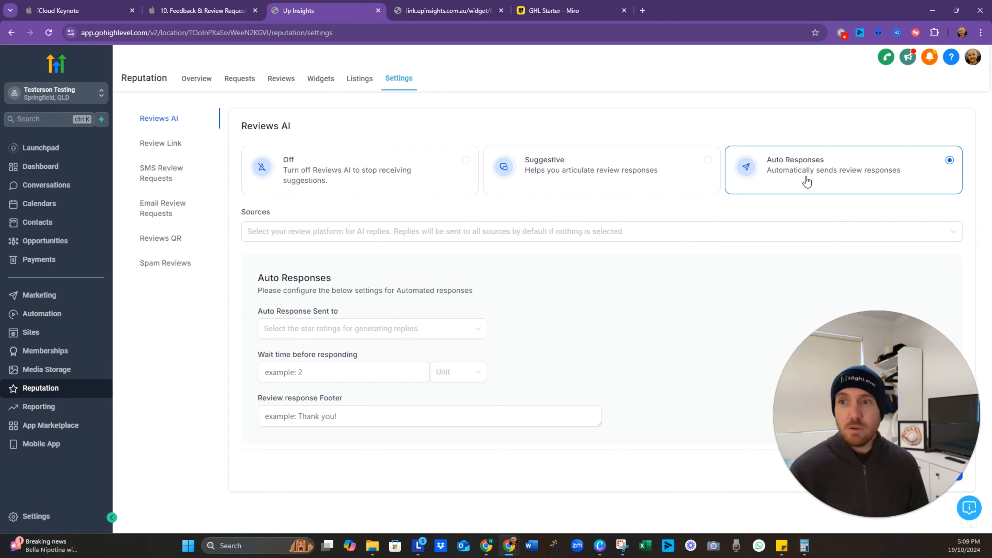
Step: Switch Reviews AI to Auto Responses and limit its sources to Facebook reviews
{"action": "left_click", "coordinate": [367, 181]}
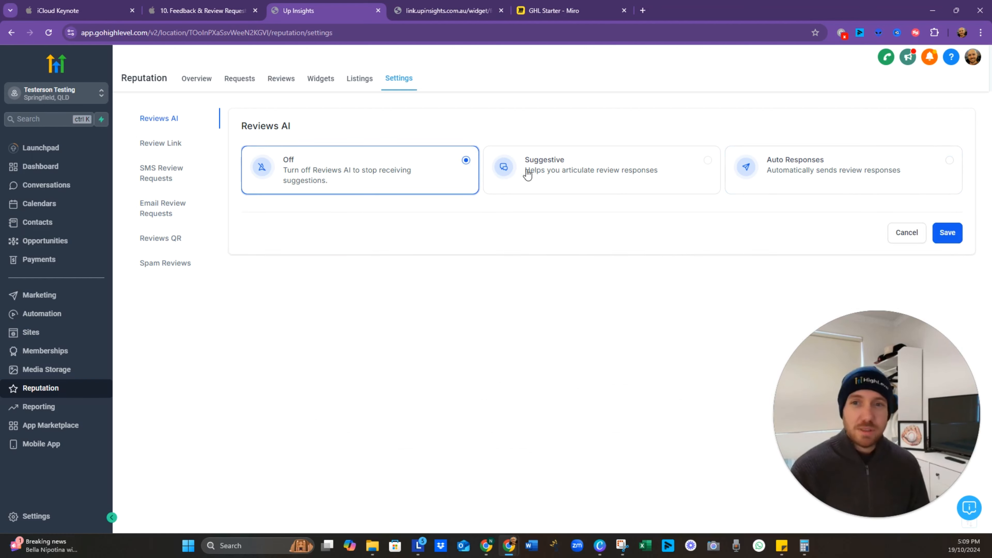
{"action": "left_click", "coordinate": [554, 172]}
{"action": "left_click", "coordinate": [835, 172]}
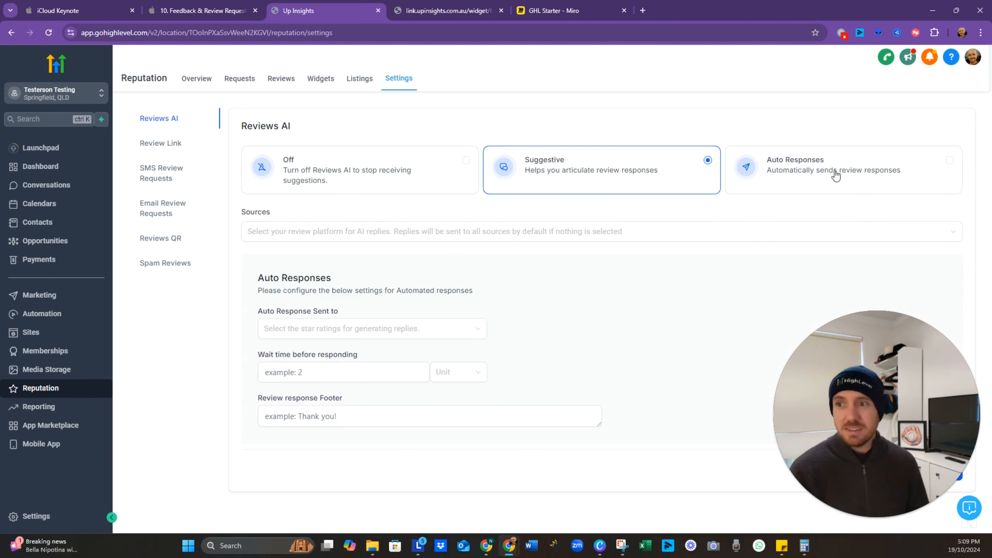
{"action": "left_click", "coordinate": [366, 330]}
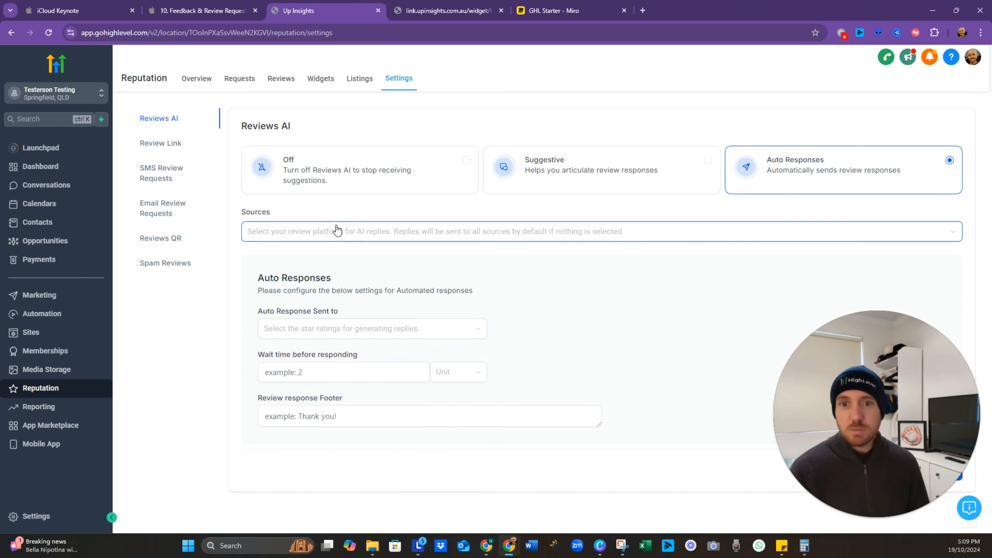
{"action": "left_click", "coordinate": [445, 236]}
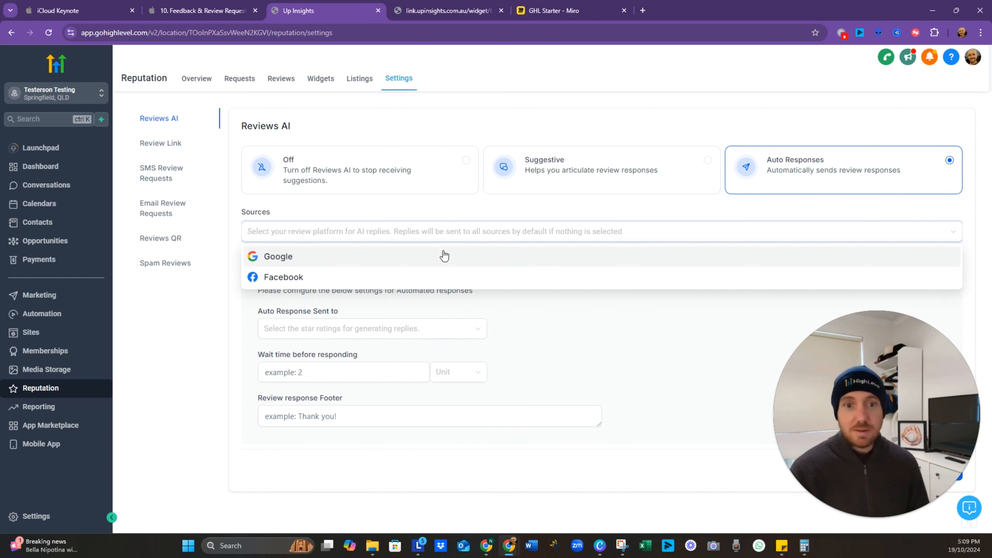
{"action": "left_click", "coordinate": [391, 277]}
Step: Send automatic replies only to 5-star reviews, leaving the response footer empty
{"action": "left_click", "coordinate": [391, 329]}
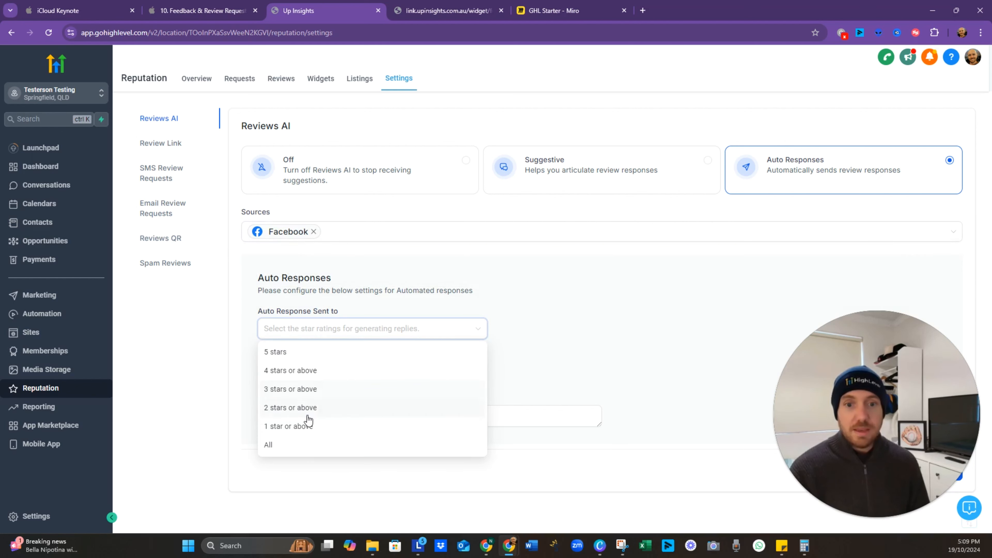
{"action": "left_click", "coordinate": [304, 427]}
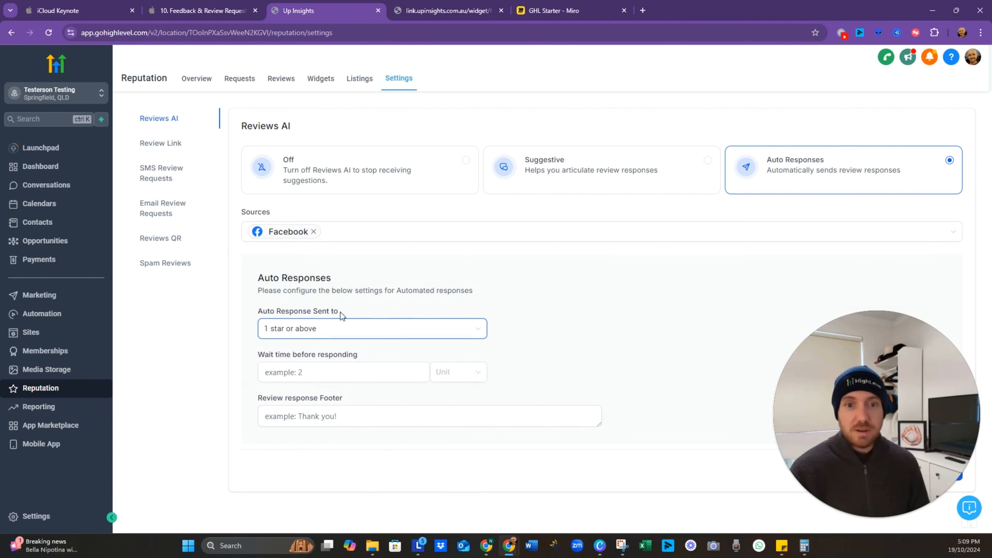
{"action": "left_click", "coordinate": [449, 332]}
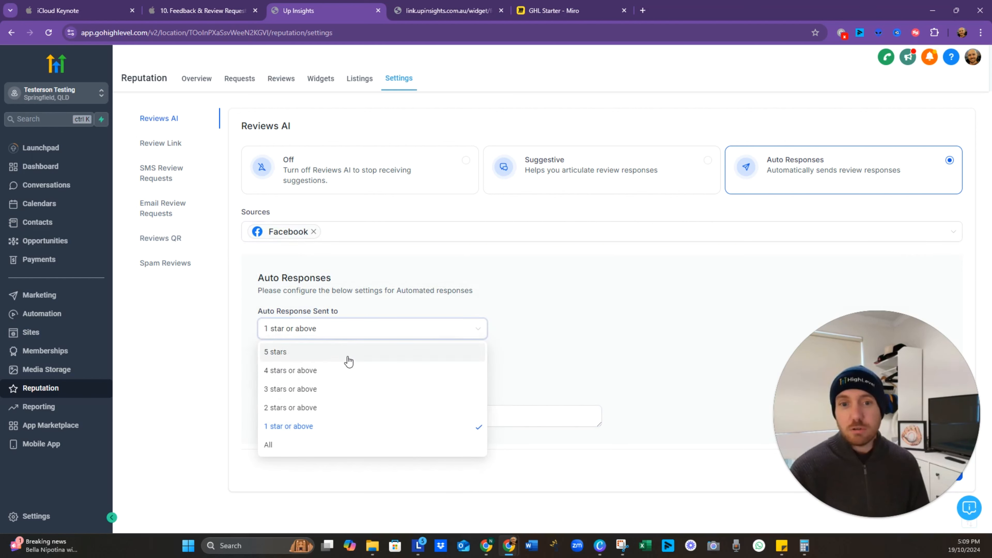
{"action": "left_click", "coordinate": [348, 359]}
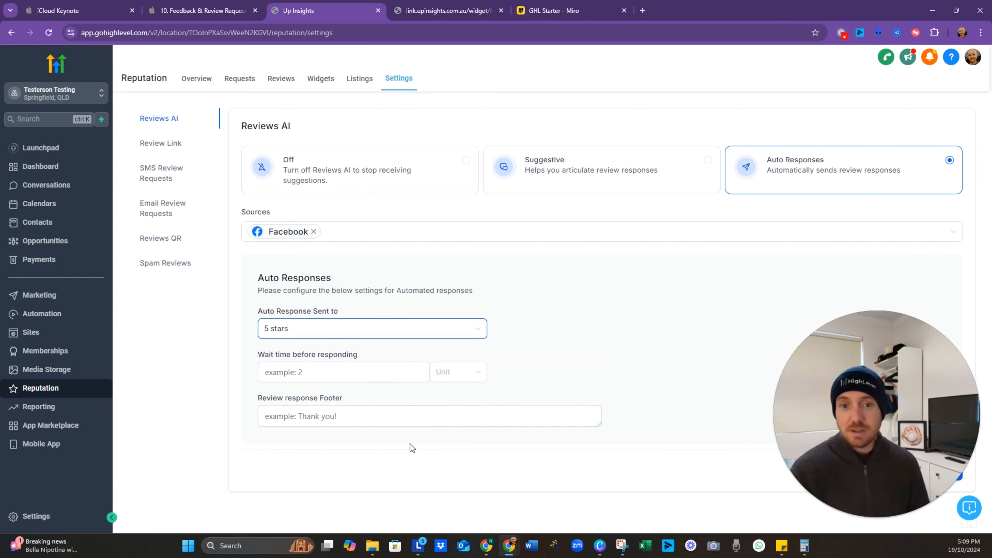
{"action": "left_click", "coordinate": [403, 421]}
{"action": "left_click", "coordinate": [580, 339]}
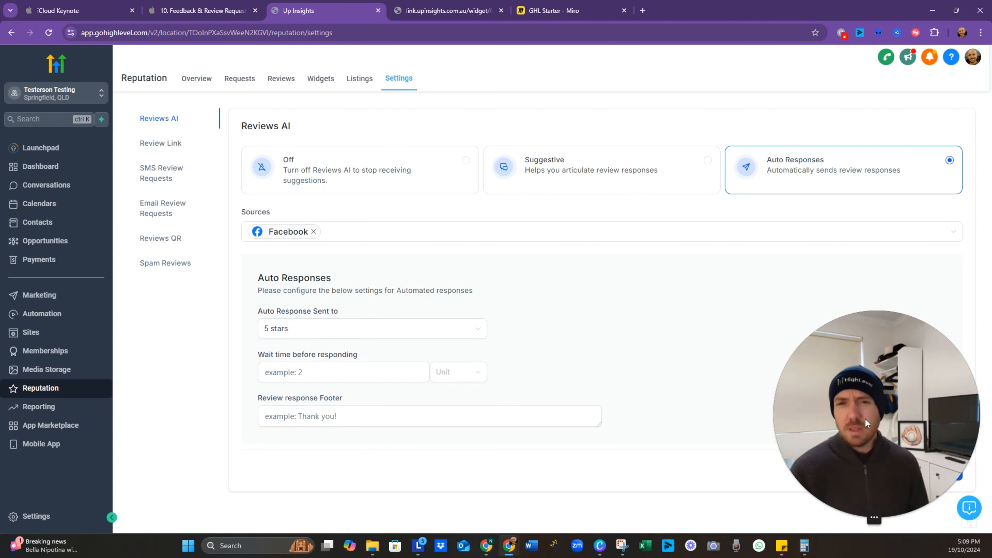
{"action": "left_click_drag", "start_coordinate": [874, 496], "coordinate": [798, 489]}
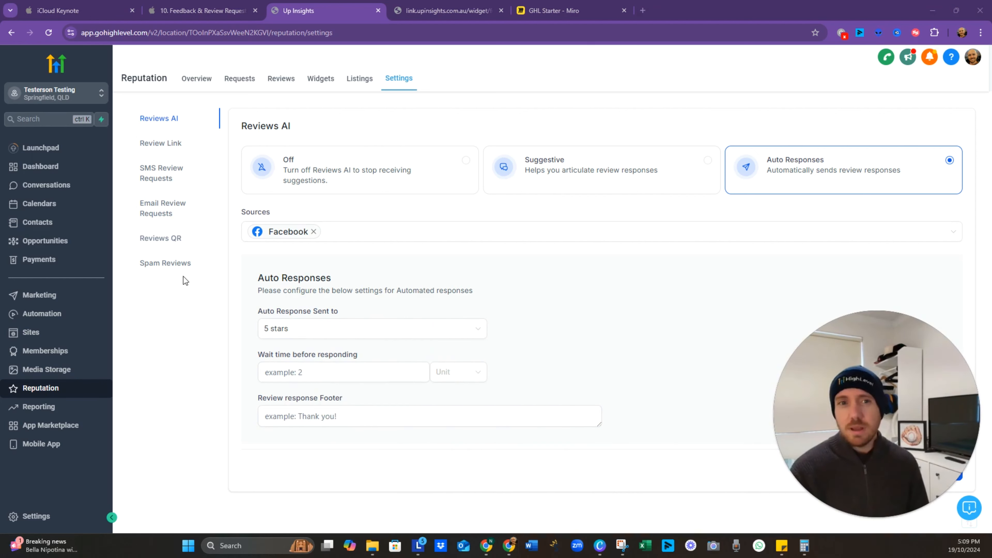
{"action": "left_click", "coordinate": [170, 144]}
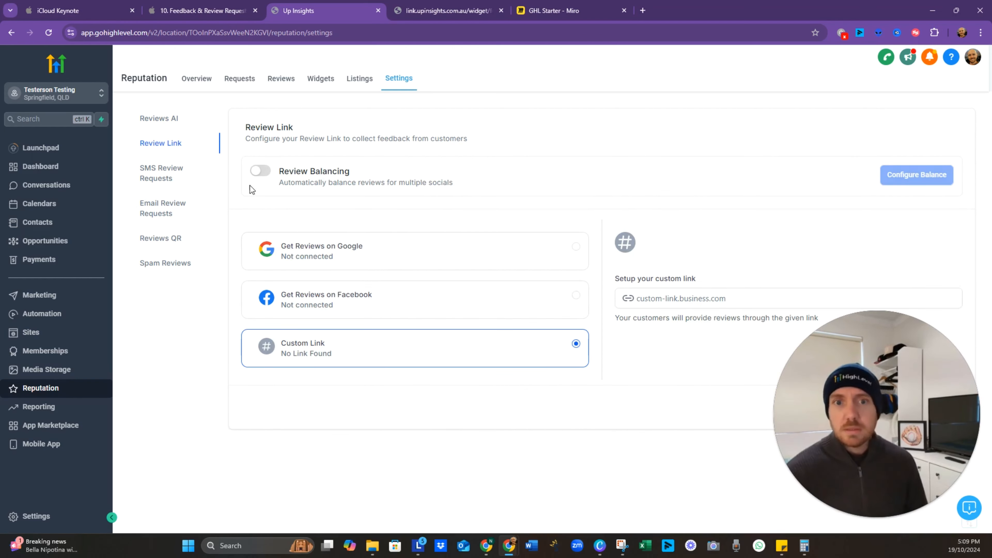
Step: Choose Get Reviews on Facebook as the review link source
{"action": "left_click", "coordinate": [371, 304]}
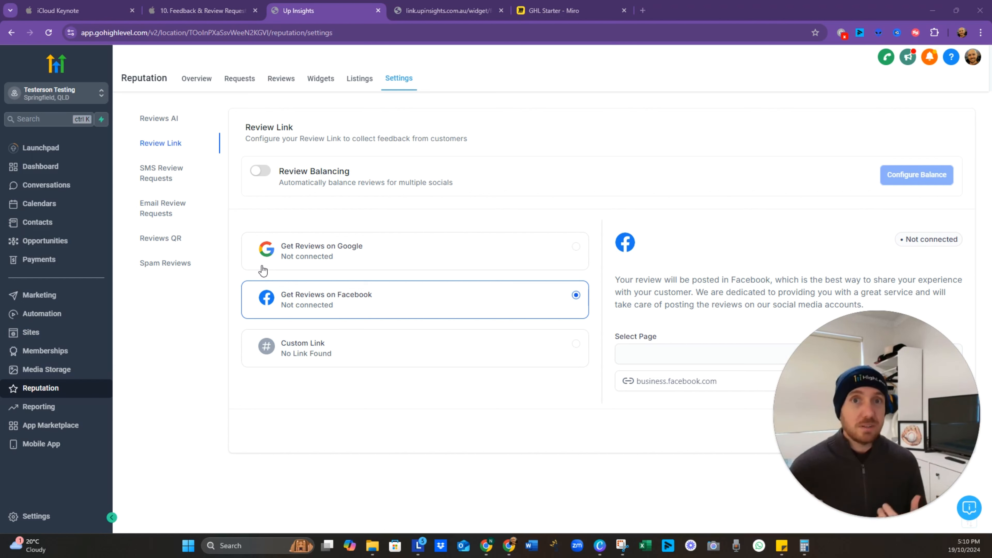
Step: Turn on Email Review Requests in the Reputation settings
{"action": "left_click", "coordinate": [158, 172]}
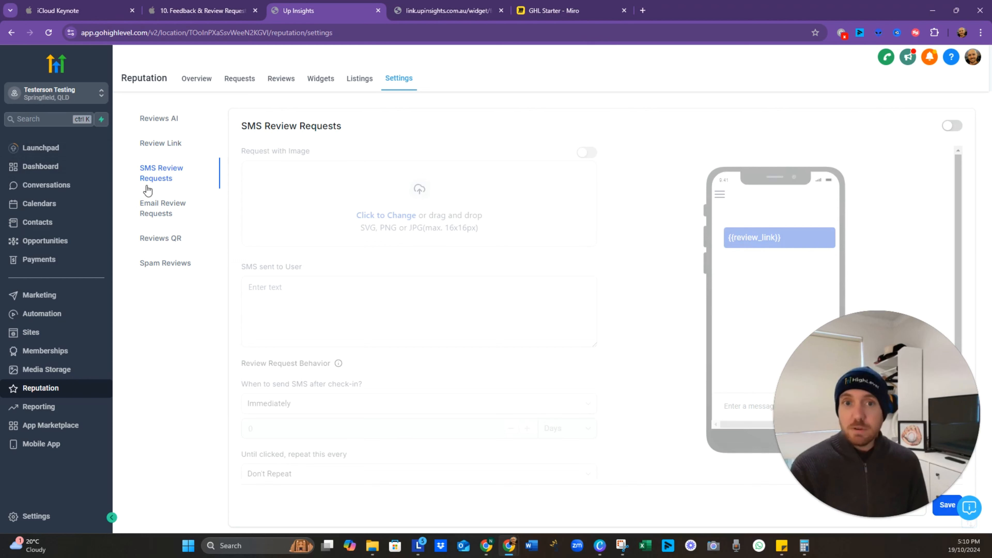
{"action": "left_click", "coordinate": [179, 221]}
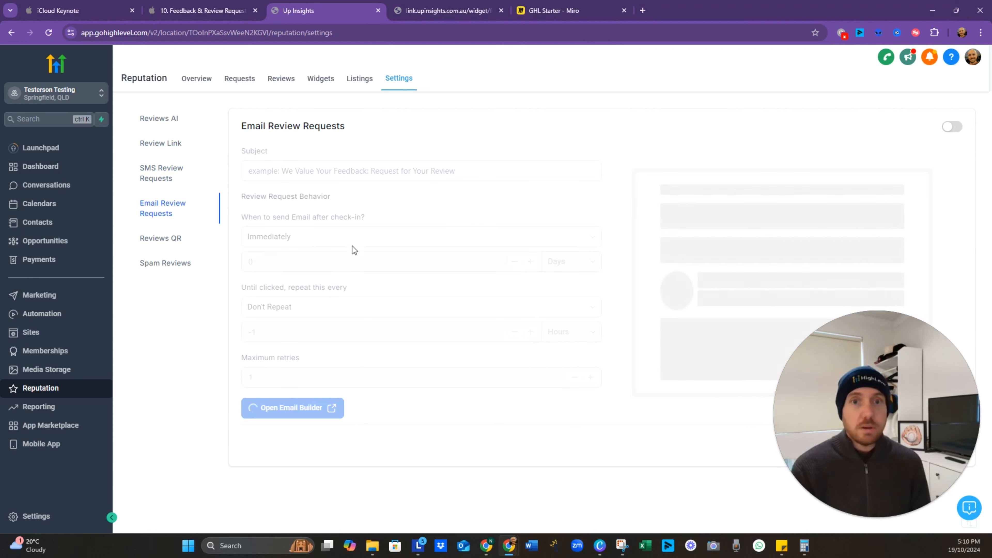
{"action": "left_click", "coordinate": [953, 128]}
{"action": "left_click", "coordinate": [371, 245]}
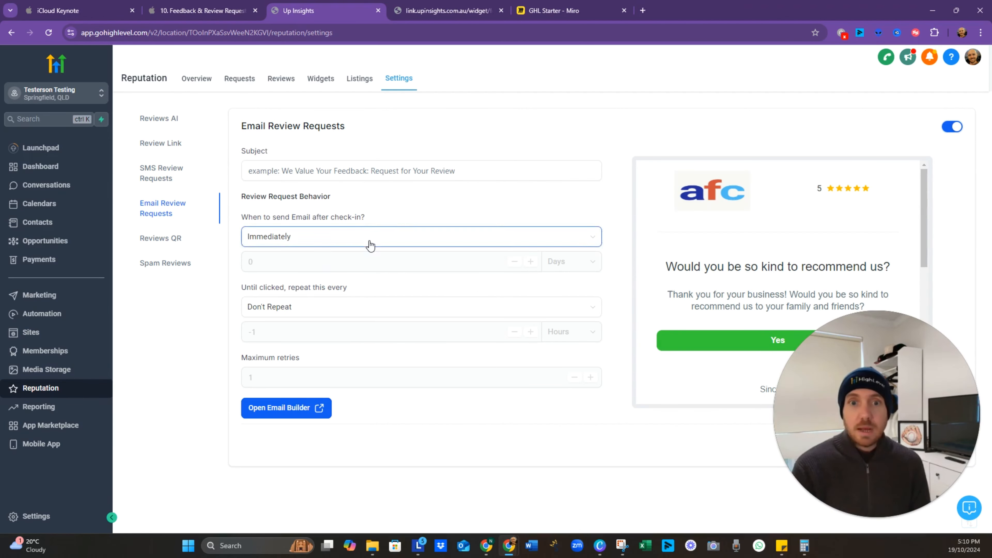
{"action": "left_click", "coordinate": [385, 206]}
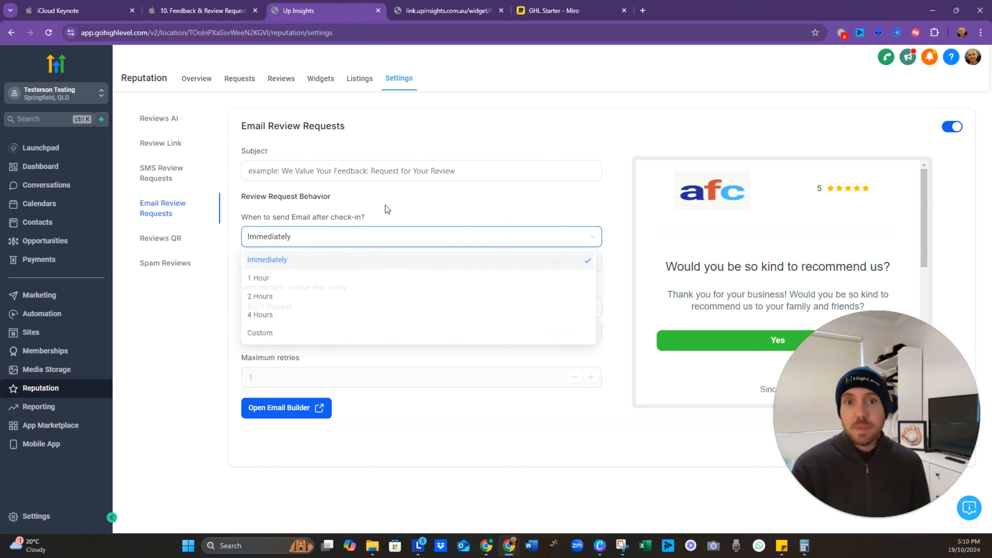
{"action": "left_click_drag", "start_coordinate": [869, 374], "coordinate": [48, 520]}
{"action": "scroll", "coordinate": [836, 321], "scroll_direction": "down", "scroll_amount": 8}
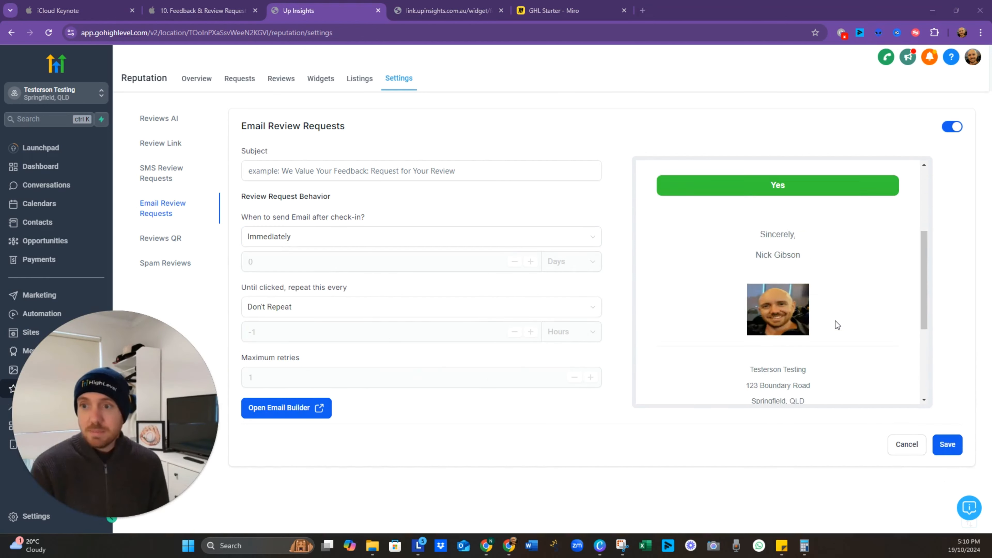
{"action": "scroll", "coordinate": [843, 335], "scroll_direction": "up", "scroll_amount": 8}
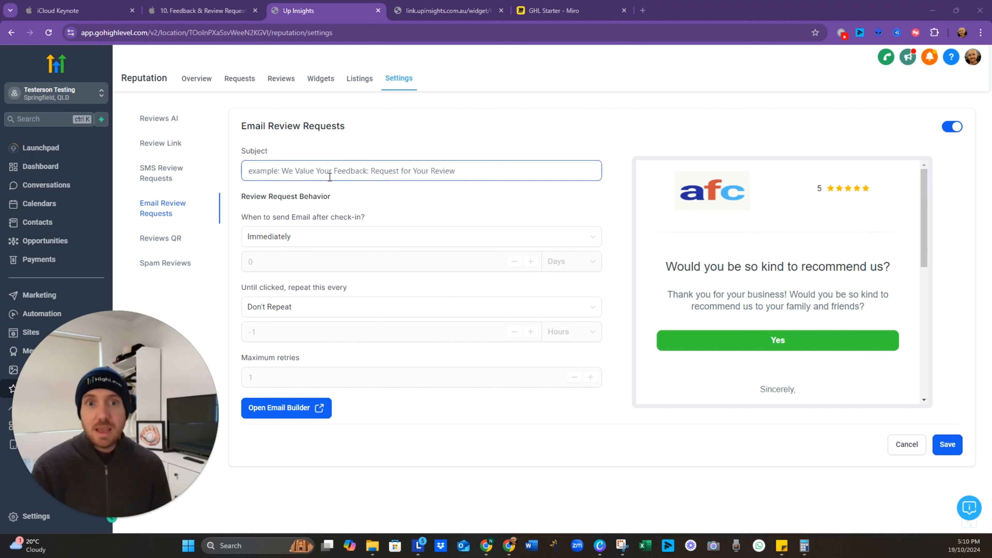
{"action": "scroll", "coordinate": [797, 314], "scroll_direction": "down", "scroll_amount": 8}
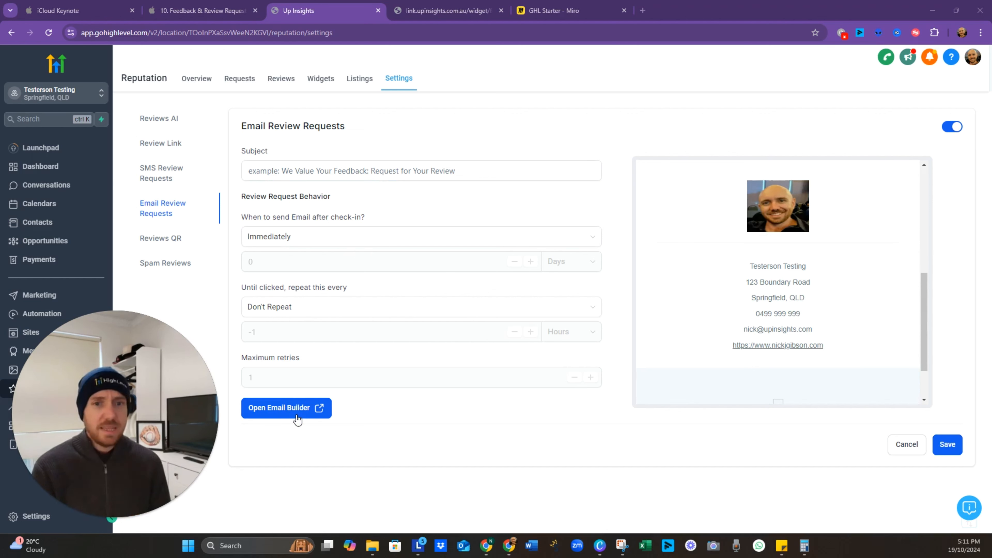
Step: Send the review email on a Custom 0-day delay with Don't Repeat
{"action": "left_click", "coordinate": [417, 242]}
{"action": "left_click", "coordinate": [353, 340]}
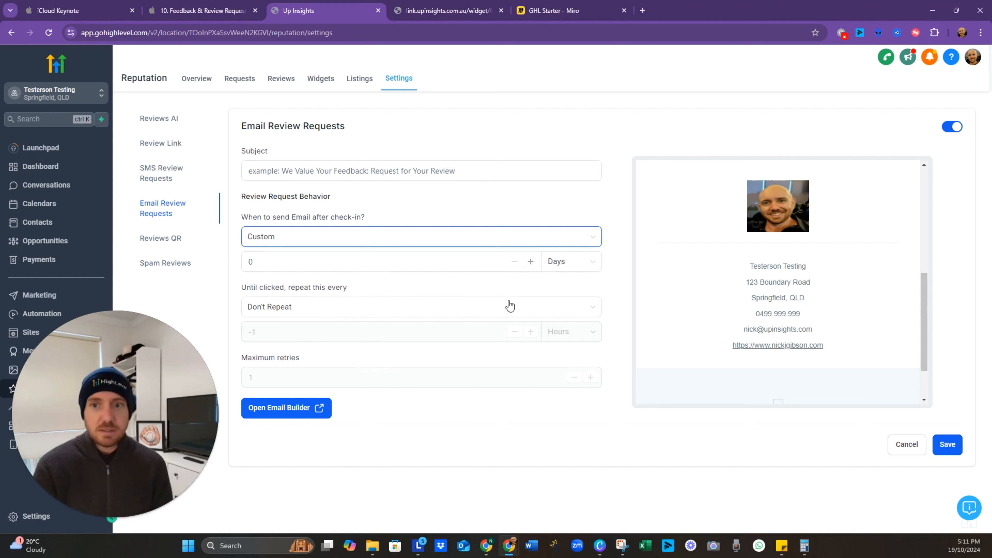
{"action": "left_click", "coordinate": [374, 260]}
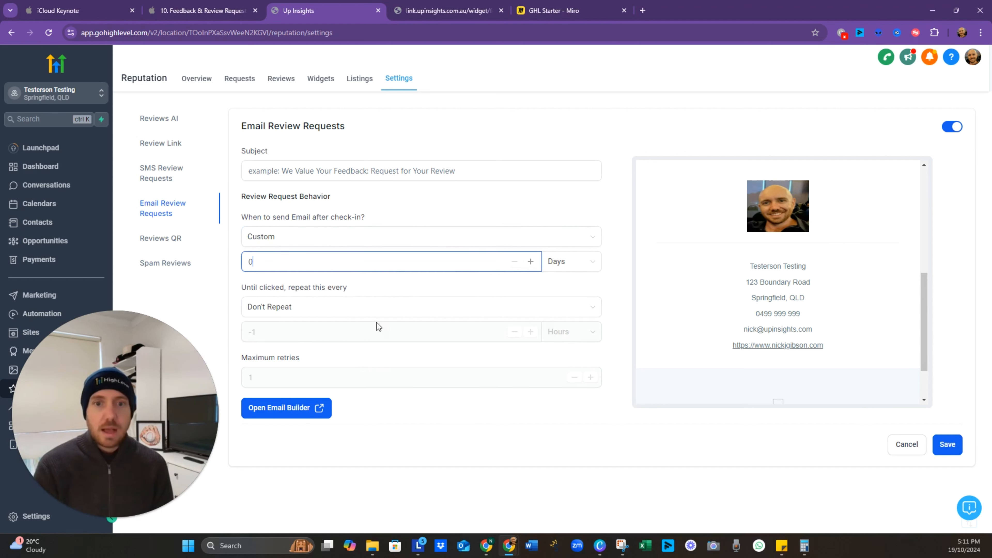
{"action": "left_click", "coordinate": [339, 315]}
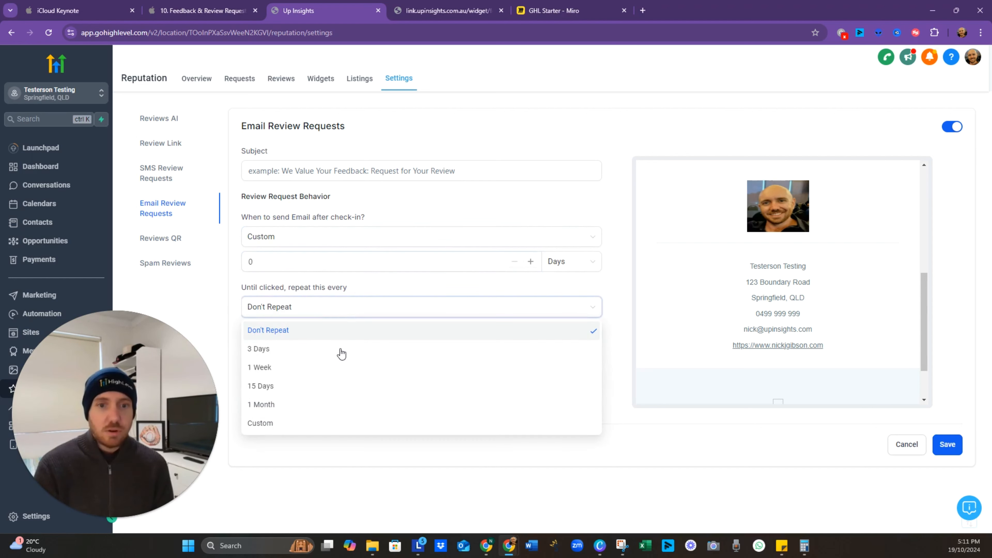
{"action": "left_click", "coordinate": [347, 333]}
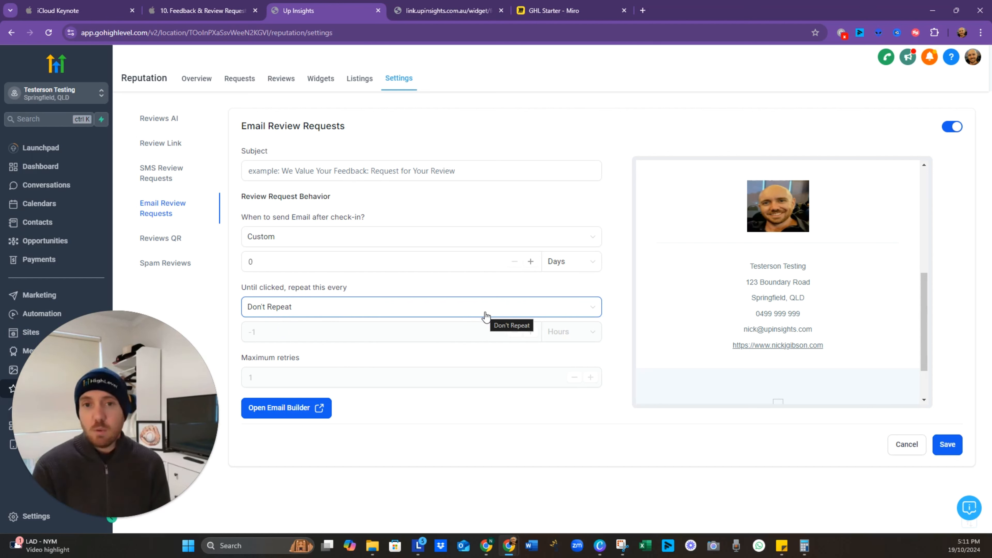
{"action": "left_click", "coordinate": [515, 239]}
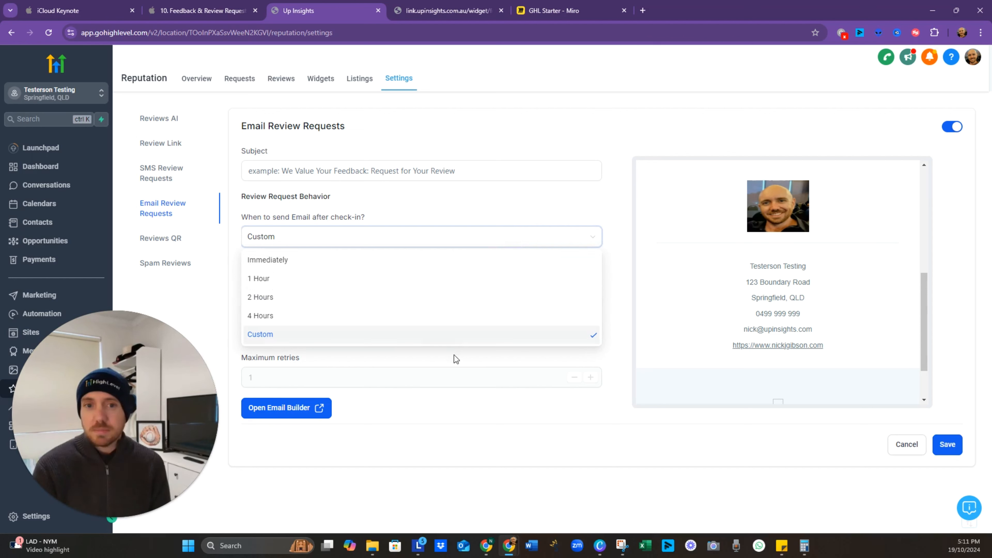
{"action": "left_click", "coordinate": [462, 439]}
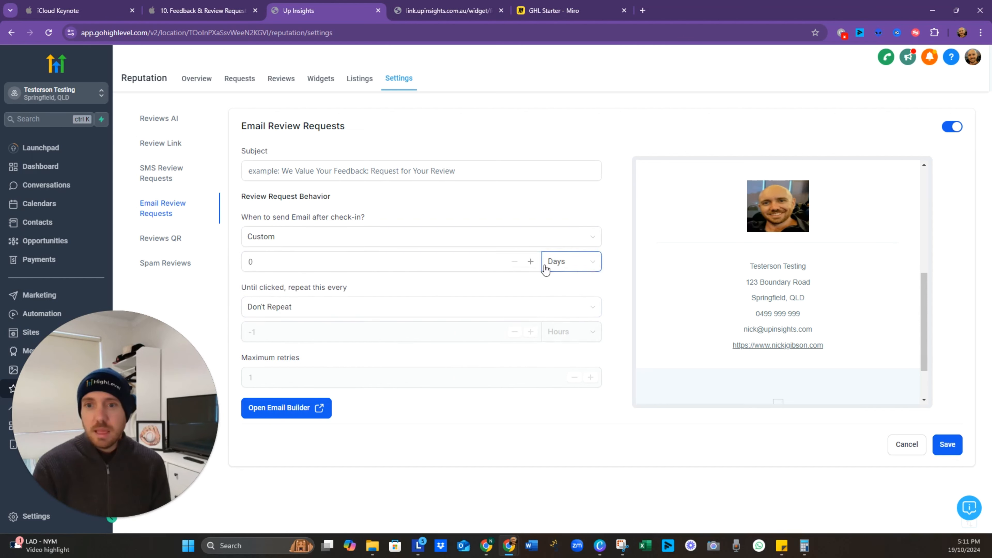
{"action": "left_click", "coordinate": [293, 259]}
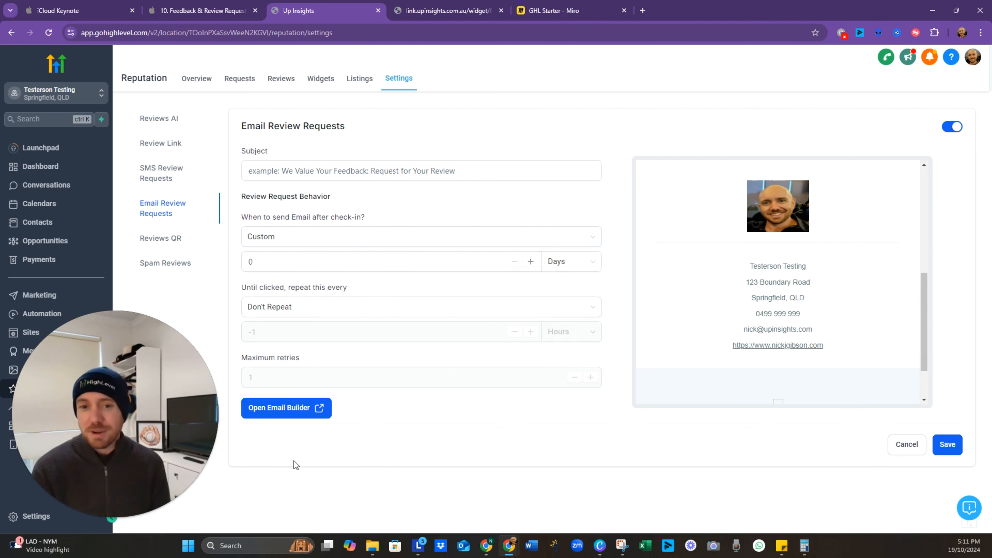
Step: Open the review request email template and look over its rows and appearance settings
{"action": "left_click", "coordinate": [296, 417]}
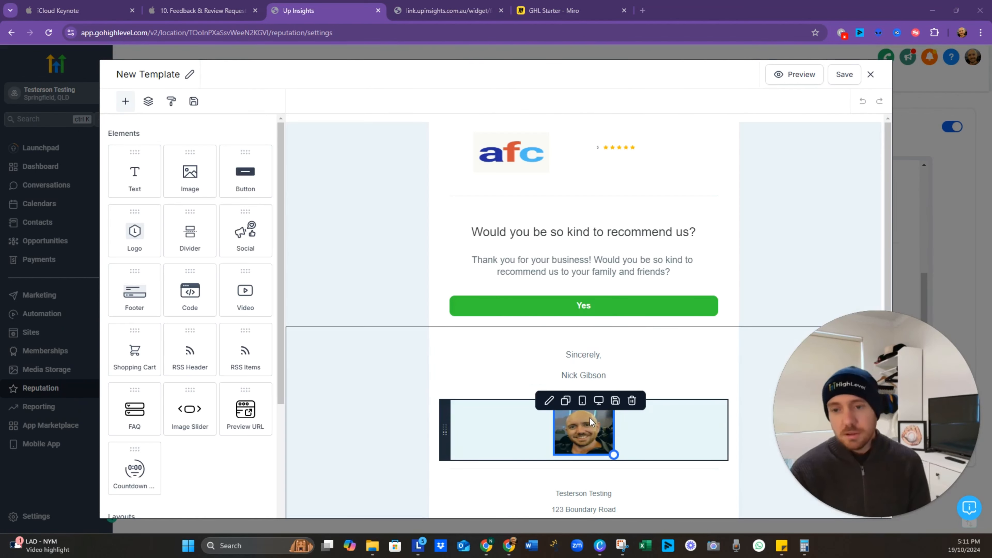
{"action": "left_click", "coordinate": [708, 157]}
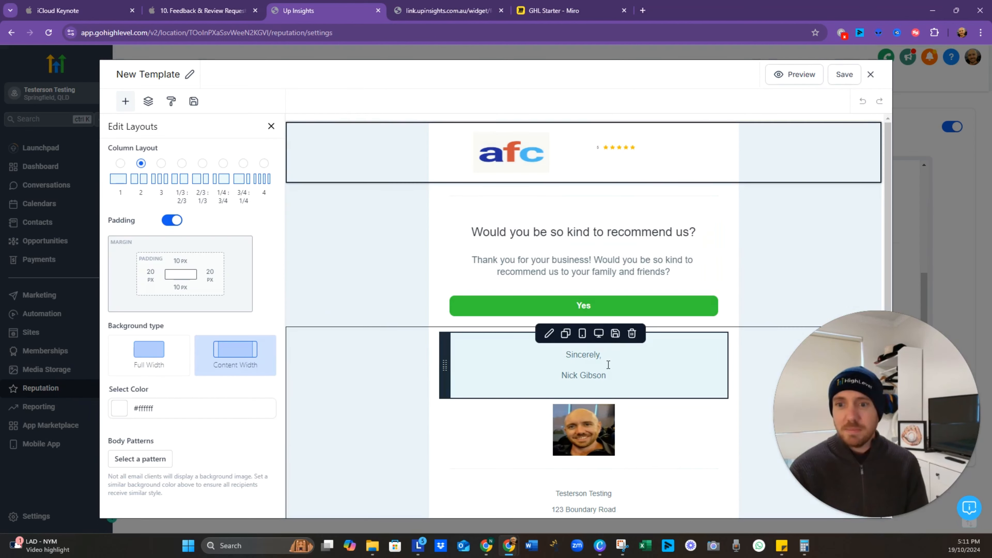
{"action": "scroll", "coordinate": [625, 392], "scroll_direction": "down", "scroll_amount": 5}
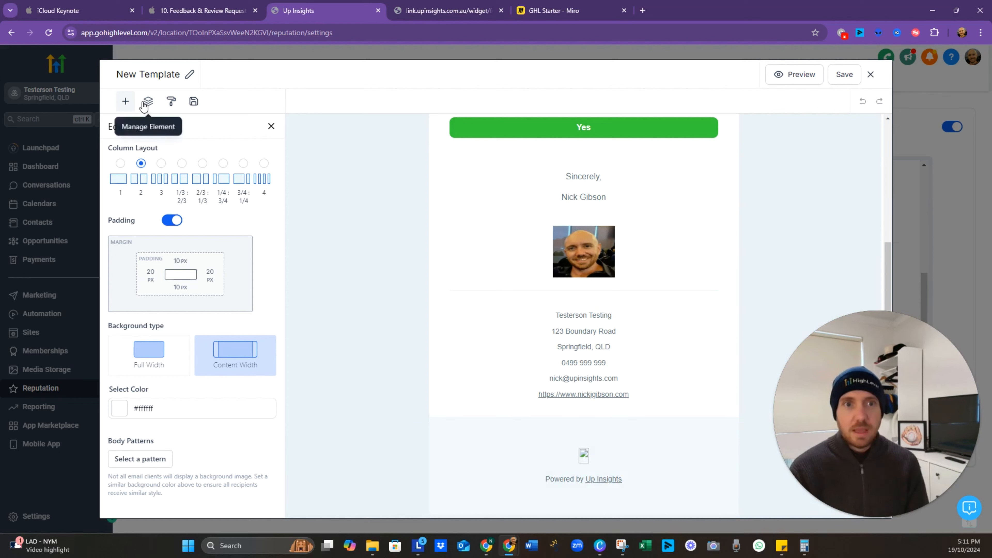
{"action": "left_click", "coordinate": [125, 101]}
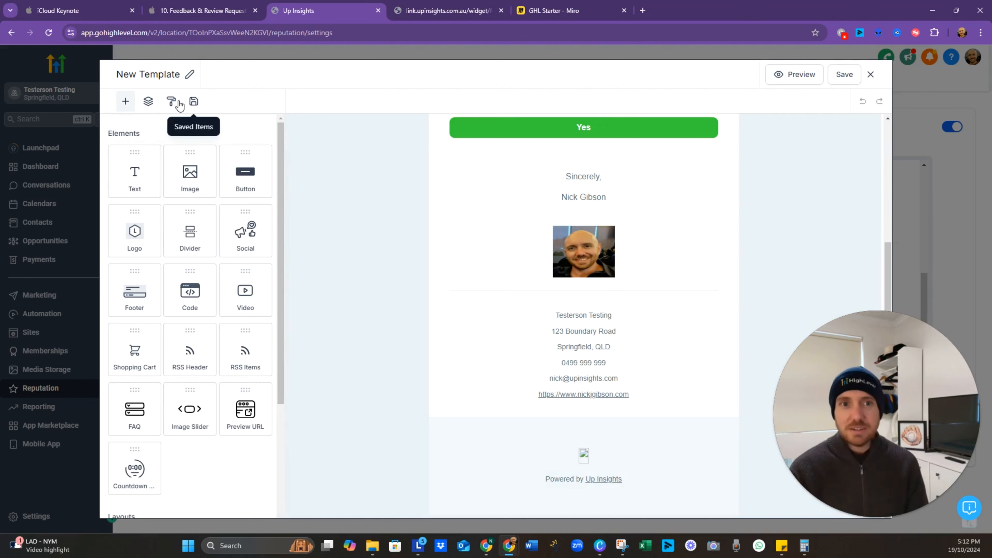
{"action": "left_click", "coordinate": [171, 102]}
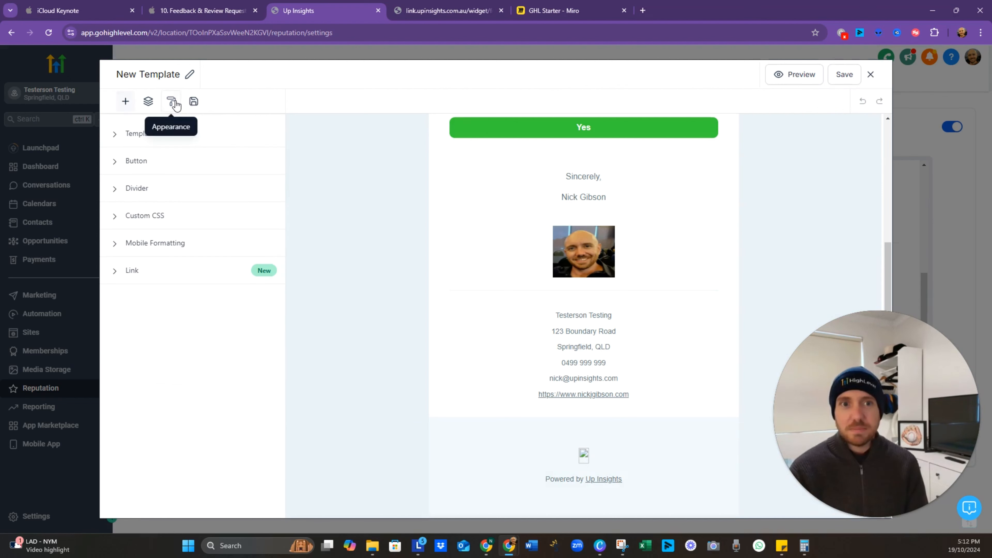
{"action": "left_click", "coordinate": [126, 139]}
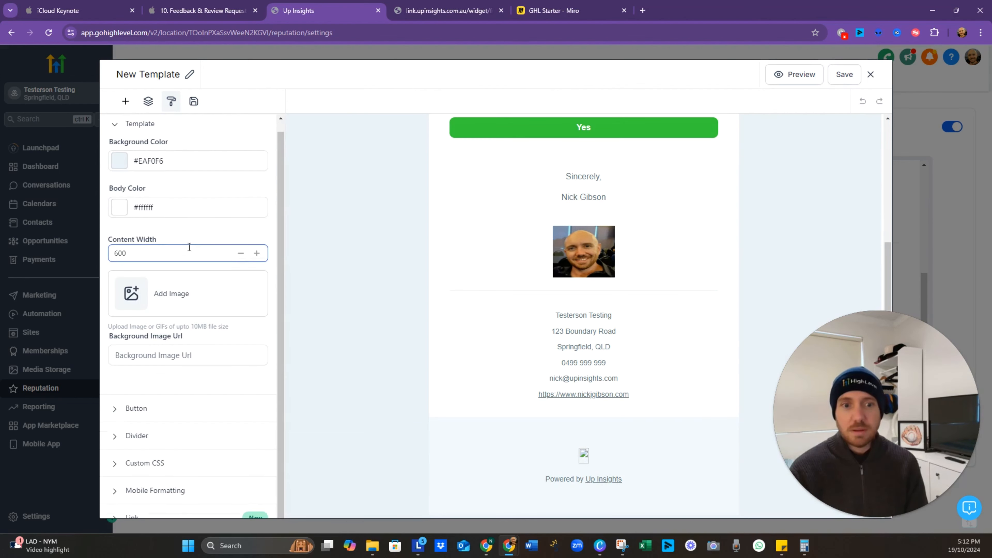
{"action": "left_click", "coordinate": [305, 281]}
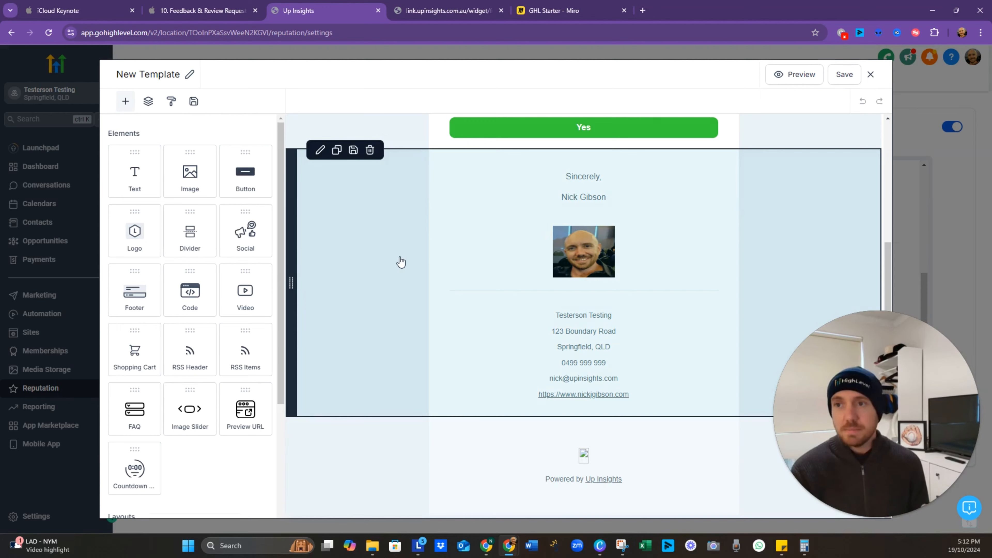
{"action": "scroll", "coordinate": [610, 258], "scroll_direction": "up", "scroll_amount": 5}
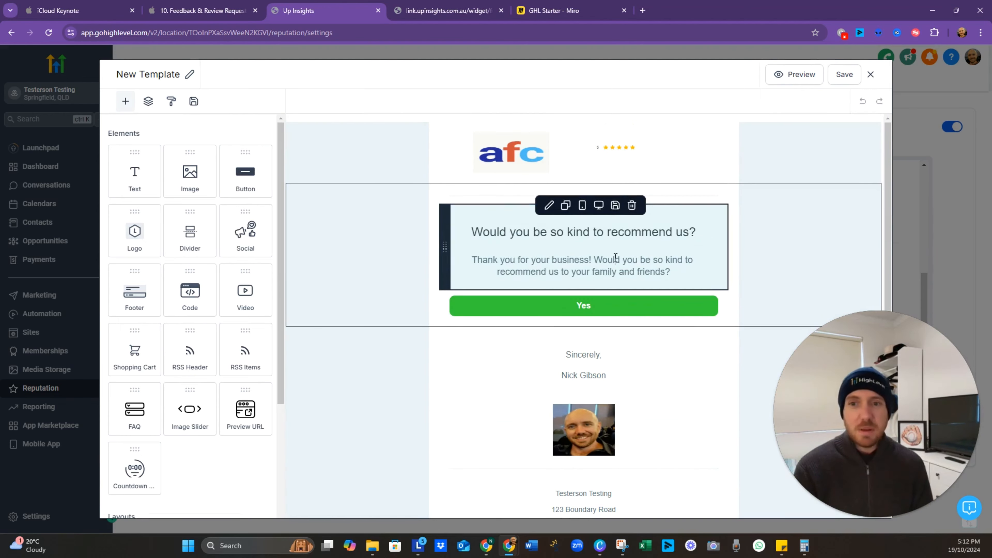
Step: Add a period and the {{contact.name}} custom value to the email heading
{"action": "triple_click", "coordinate": [616, 258]}
{"action": "left_click", "coordinate": [629, 231]}
{"action": "triple_click", "coordinate": [681, 240]}
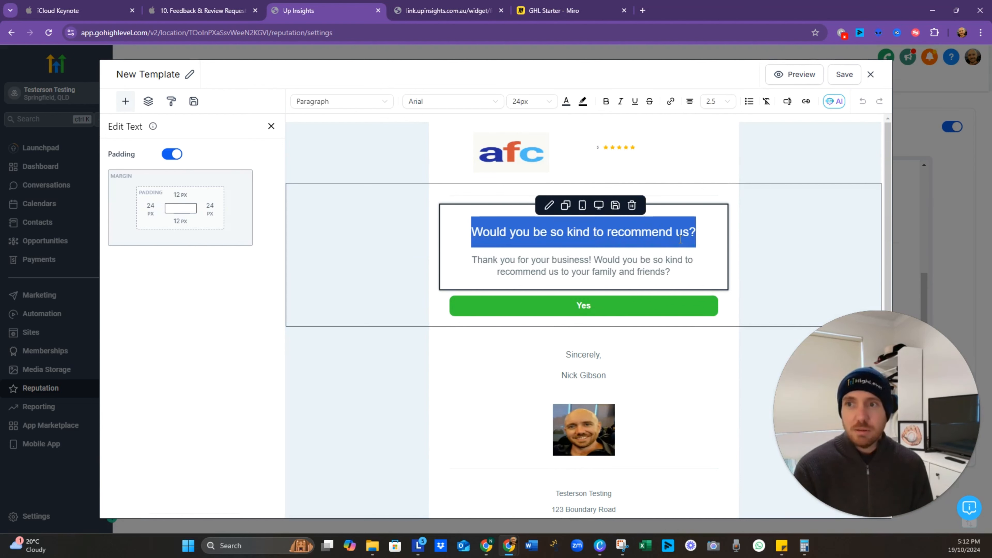
{"action": "left_click", "coordinate": [696, 234]}
{"action": "type", "text": "."}
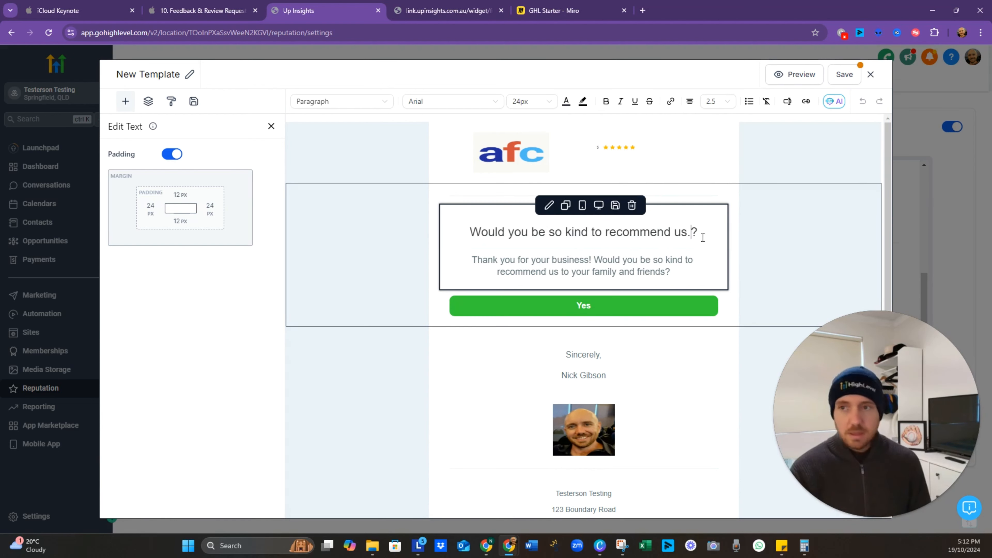
{"action": "left_click", "coordinate": [788, 102]}
{"action": "left_click", "coordinate": [775, 147]}
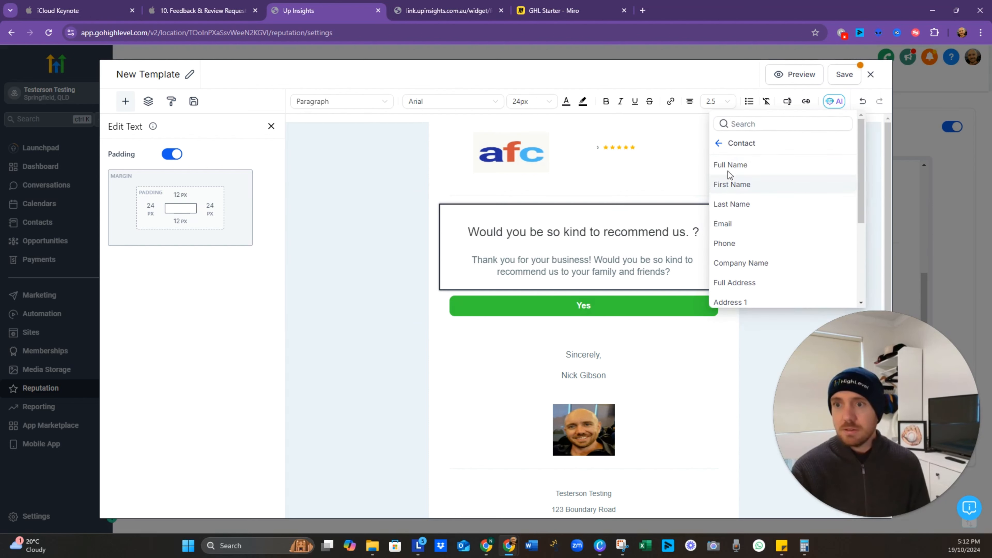
{"action": "left_click", "coordinate": [731, 166]}
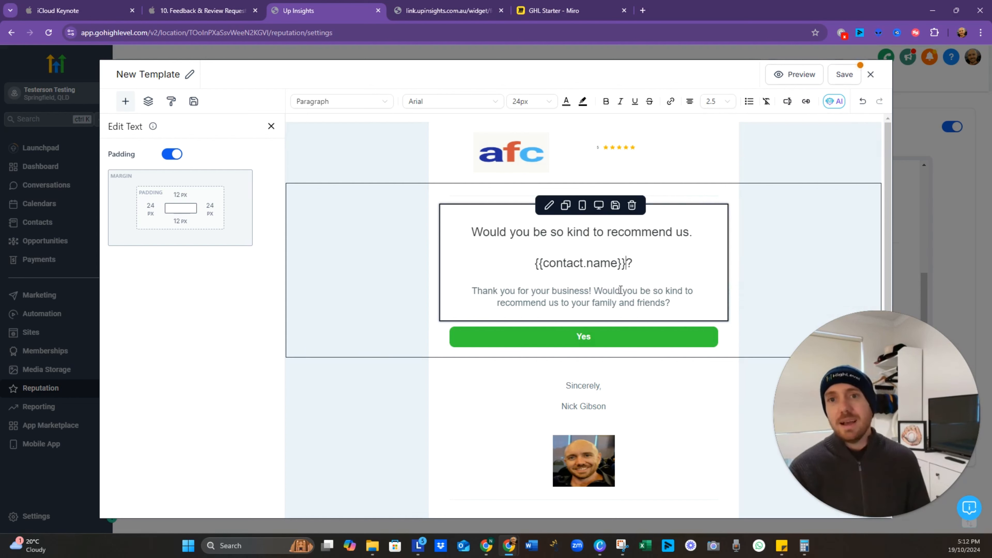
Step: Confirm the Yes button links to {{reputation.review_link}}, then save and close the template
{"action": "left_click", "coordinate": [616, 343]}
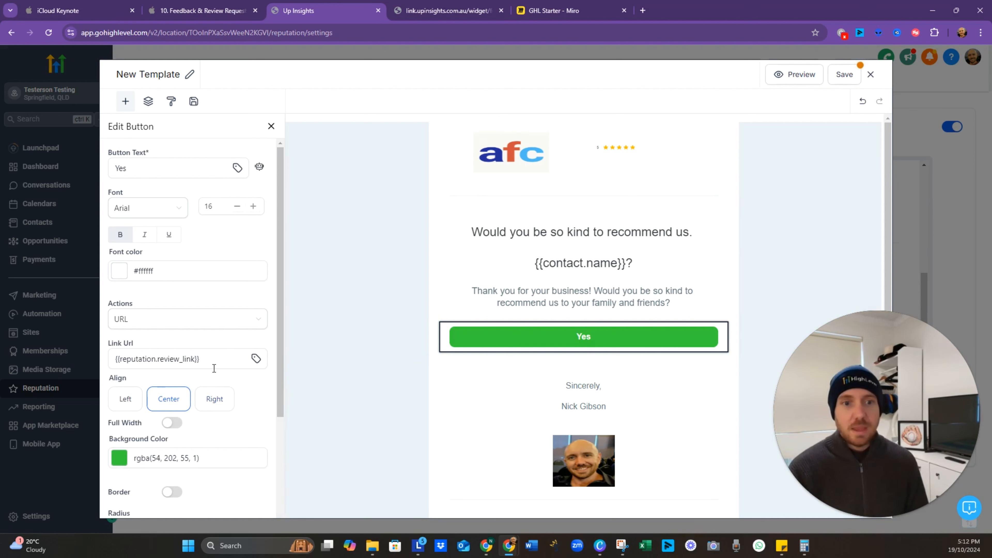
{"action": "left_click", "coordinate": [217, 359]}
{"action": "left_click_drag", "start_coordinate": [221, 359], "coordinate": [111, 362]}
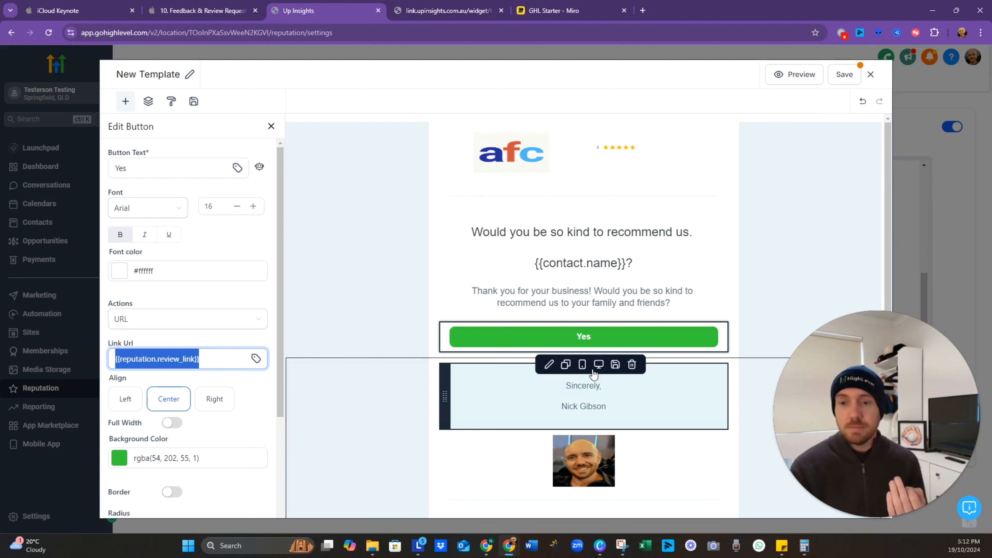
{"action": "left_click", "coordinate": [845, 75]}
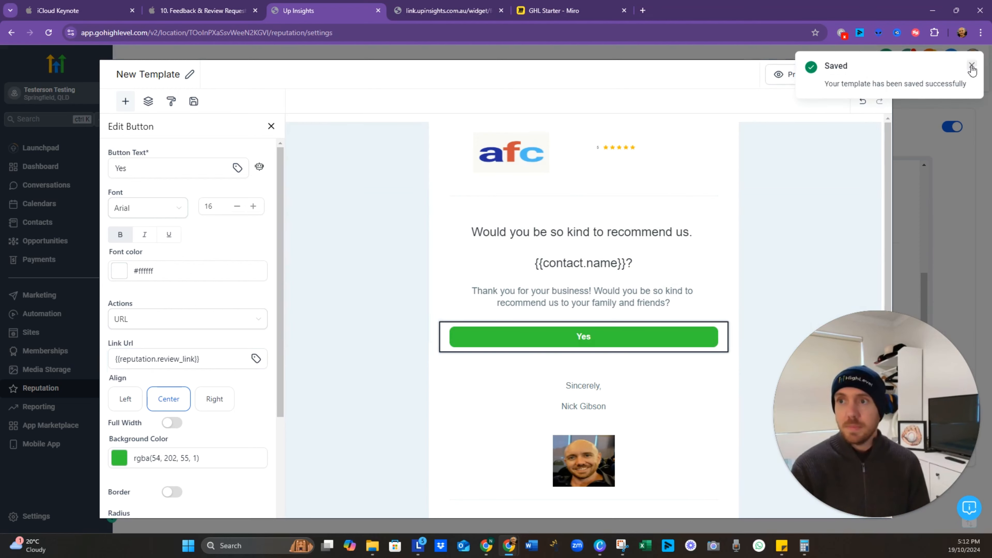
{"action": "left_click", "coordinate": [972, 65]}
{"action": "left_click", "coordinate": [870, 76]}
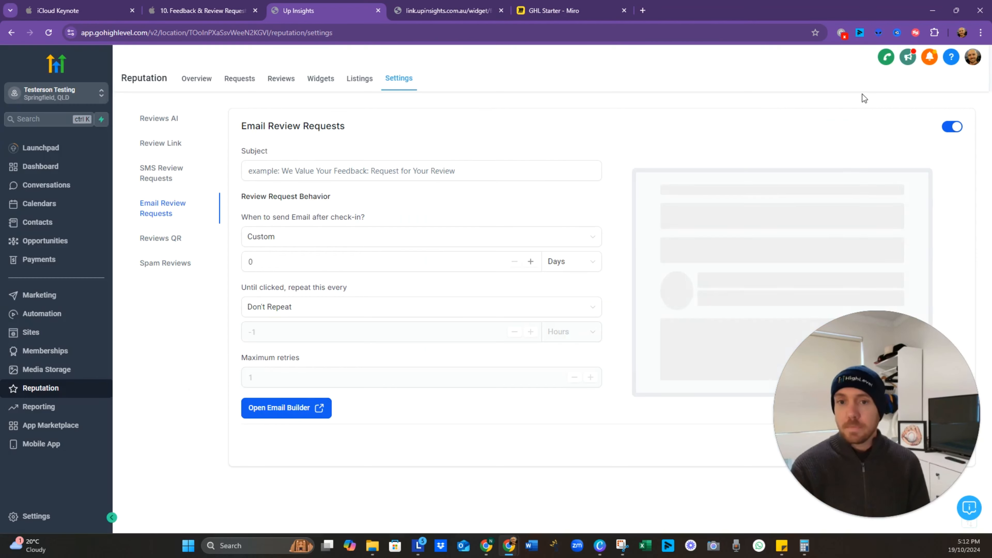
Step: Check the Reviews QR and Spam Reviews settings, then go to Automation workflows
{"action": "left_click", "coordinate": [176, 242]}
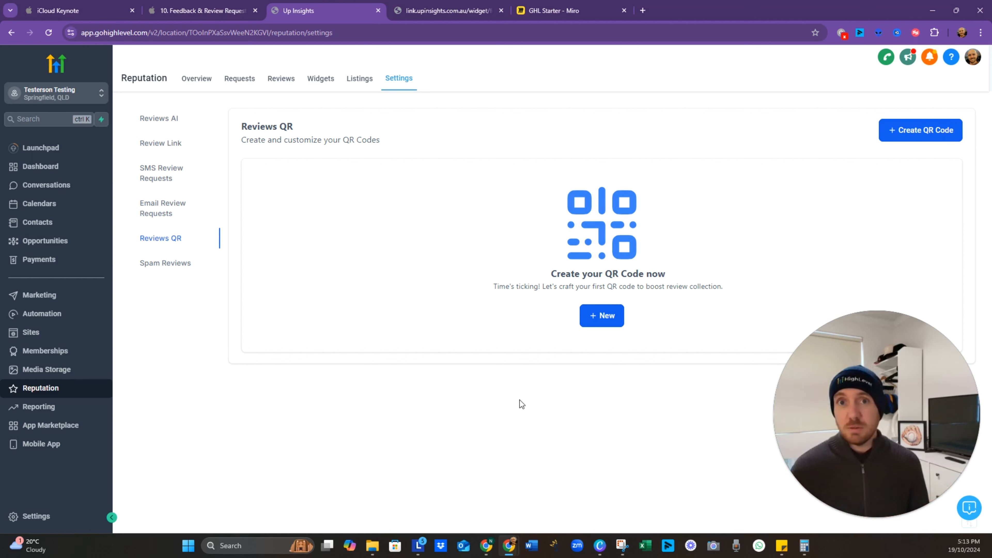
{"action": "left_click", "coordinate": [180, 273]}
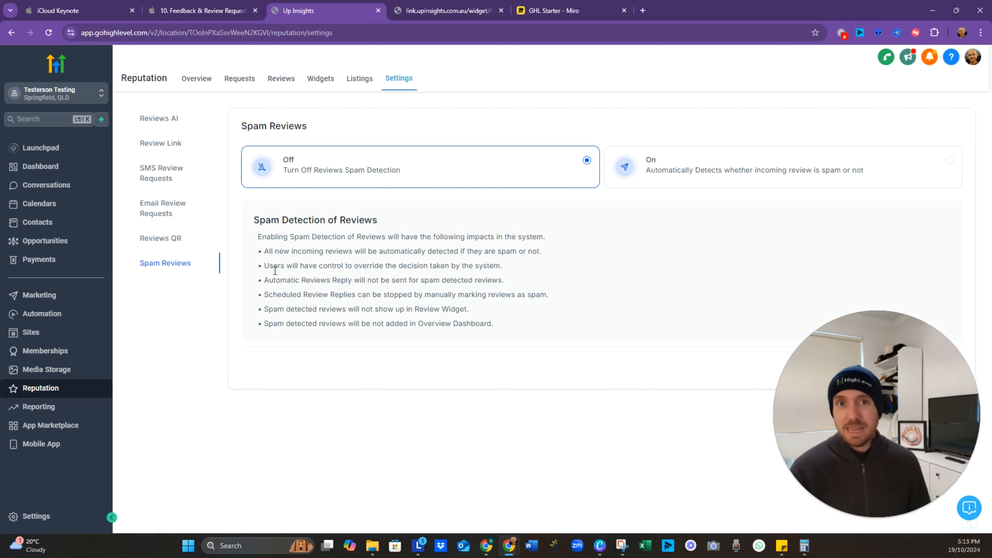
{"action": "left_click", "coordinate": [27, 311]}
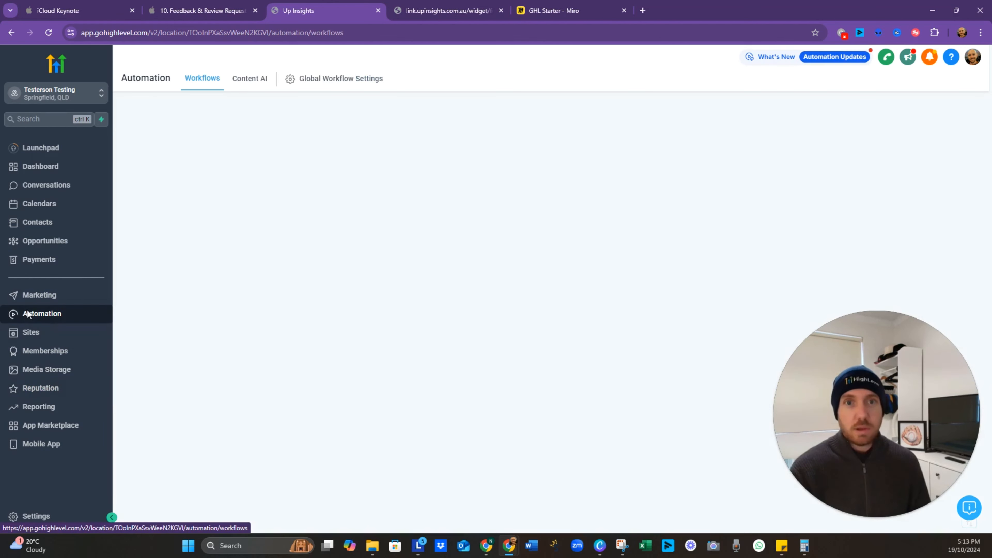
Step: Bring the Review Request flowchart into view in Miro, then return to the GoHighLevel Workflow List
{"action": "left_click", "coordinate": [554, 11]}
{"action": "left_click_drag", "start_coordinate": [720, 142], "coordinate": [562, 255]}
{"action": "left_click_drag", "start_coordinate": [663, 212], "coordinate": [368, 378]}
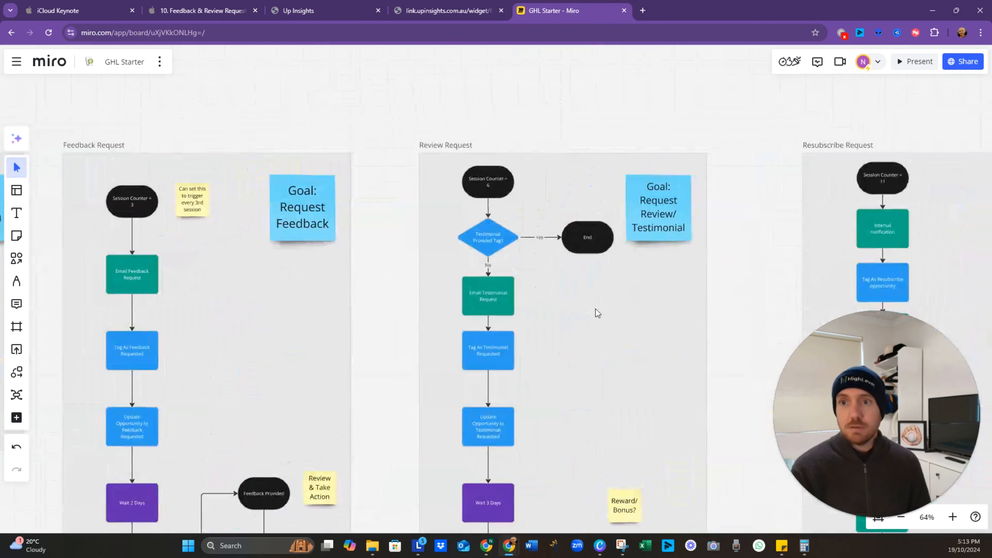
{"action": "left_click_drag", "start_coordinate": [591, 304], "coordinate": [517, 347]}
{"action": "scroll", "coordinate": [475, 276], "scroll_direction": "up", "scroll_amount": 5}
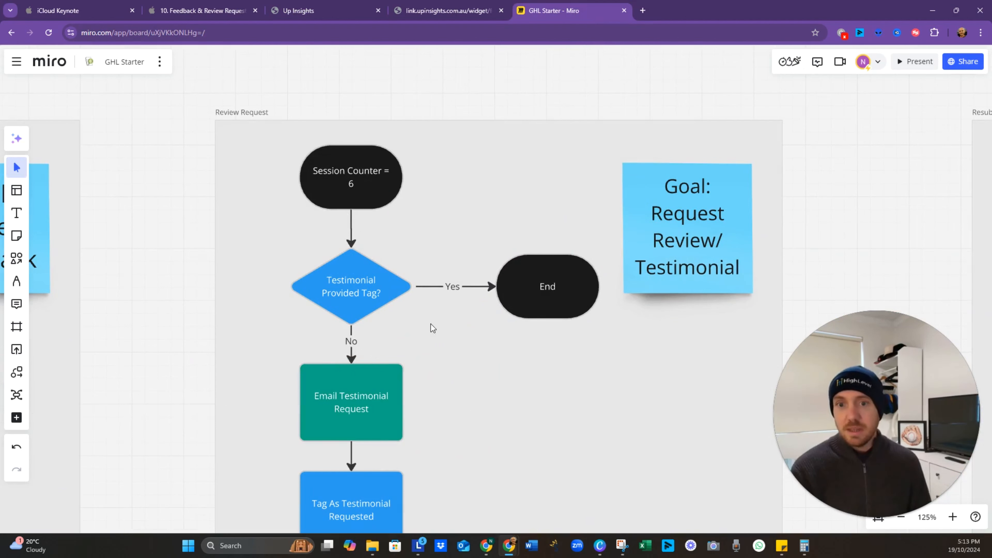
{"action": "left_click_drag", "start_coordinate": [470, 339], "coordinate": [455, 296]}
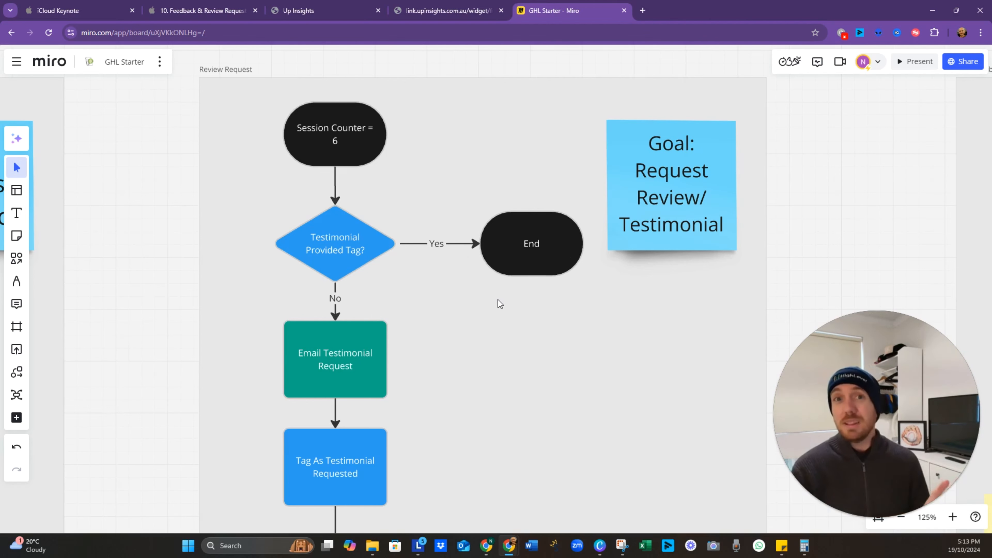
{"action": "left_click", "coordinate": [322, 11]}
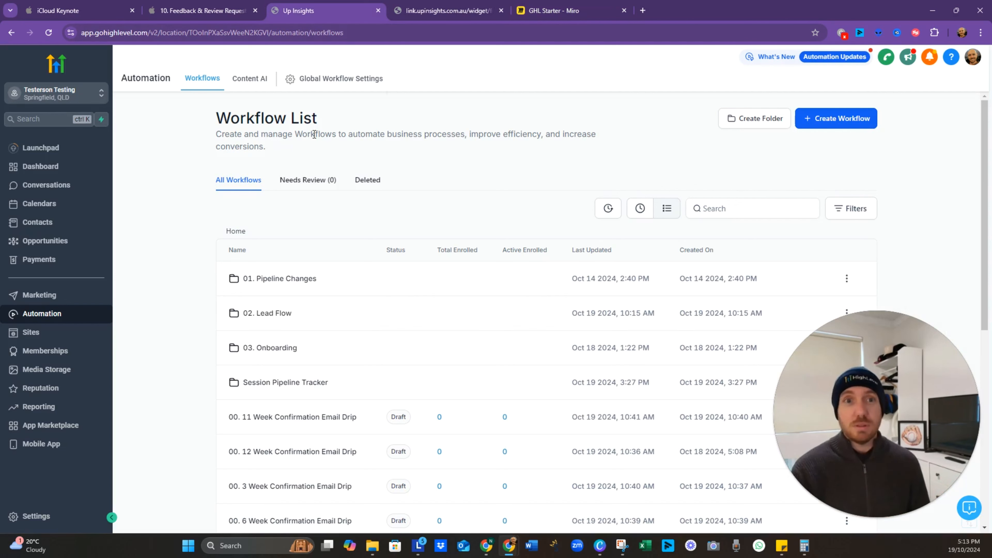
Step: Create a new workflow from scratch named 'Review Request'
{"action": "left_click", "coordinate": [819, 122]}
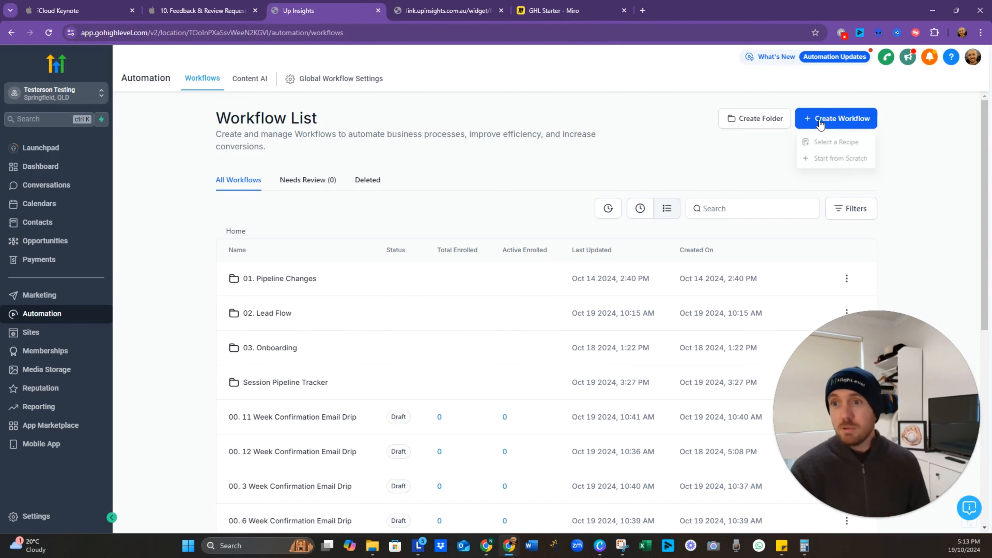
{"action": "left_click", "coordinate": [834, 161]}
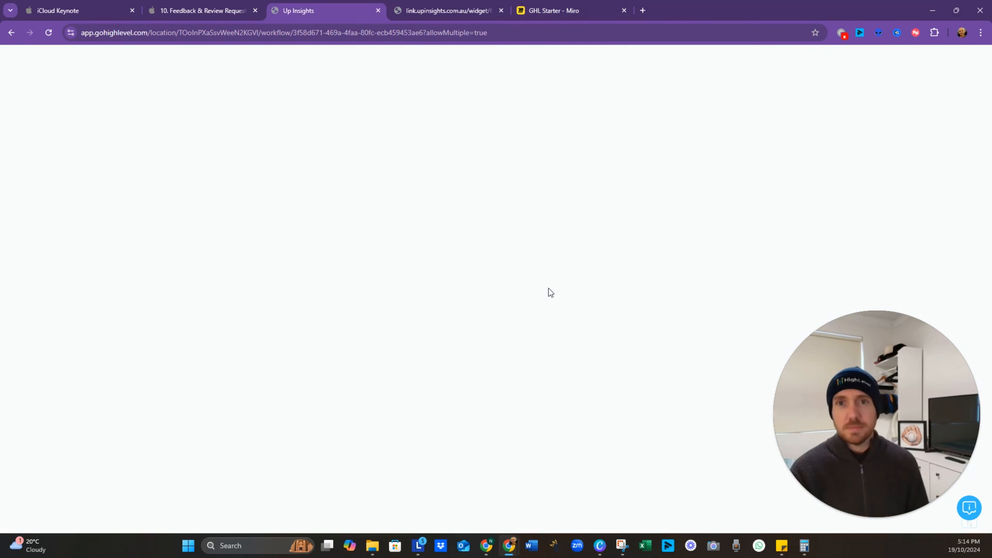
{"action": "left_click", "coordinate": [516, 62]}
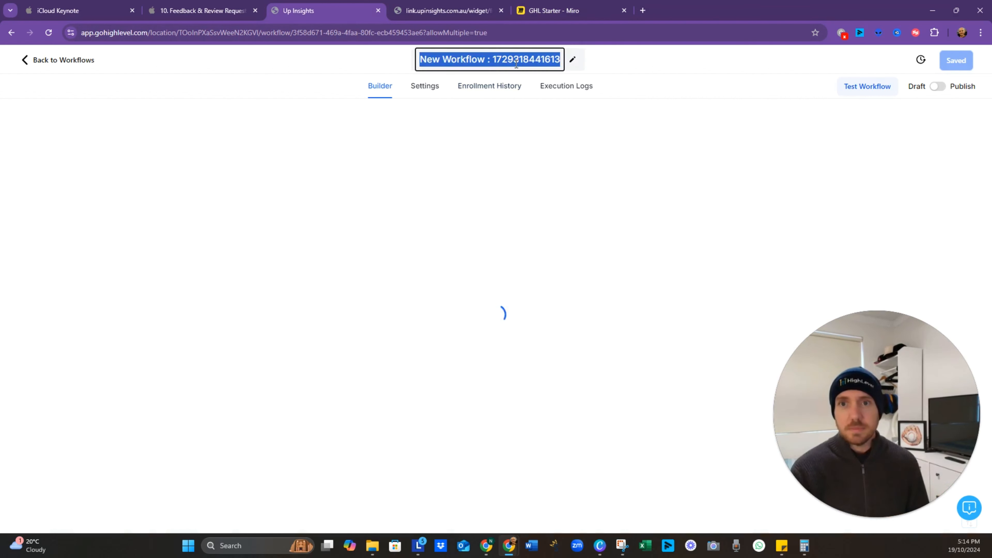
{"action": "key", "text": "BackSpace"}
{"action": "type", "text": "Rev"}
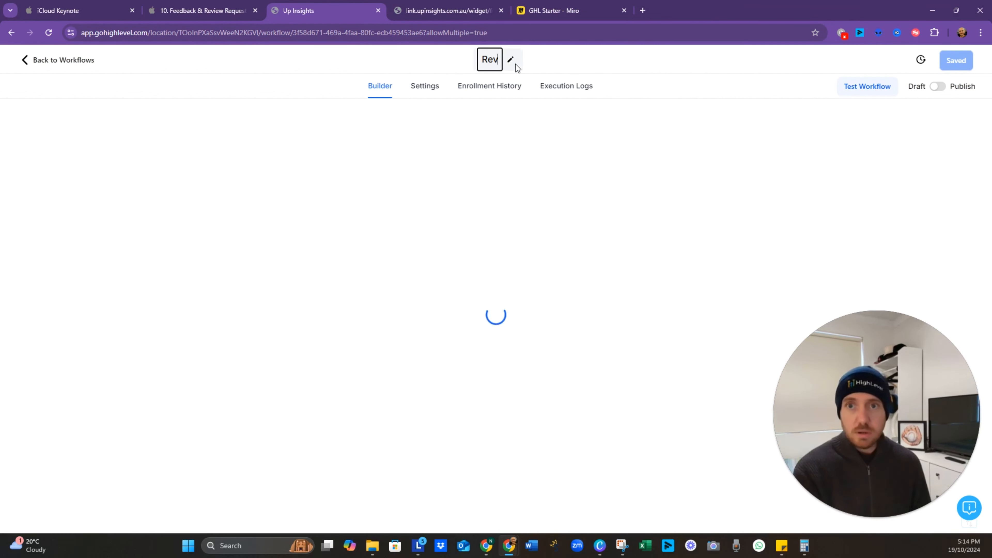
{"action": "type", "text": "iew Request"}
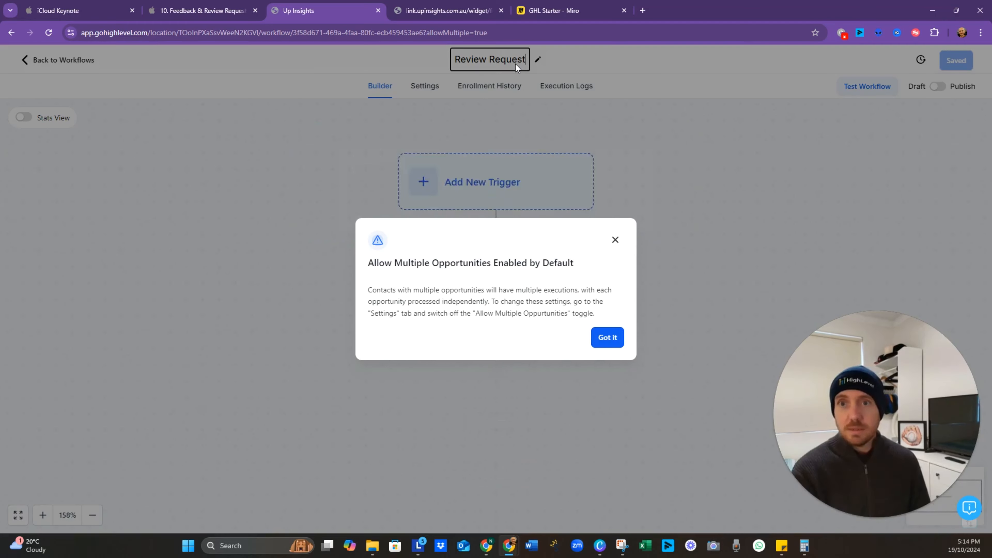
{"action": "left_click", "coordinate": [611, 333]}
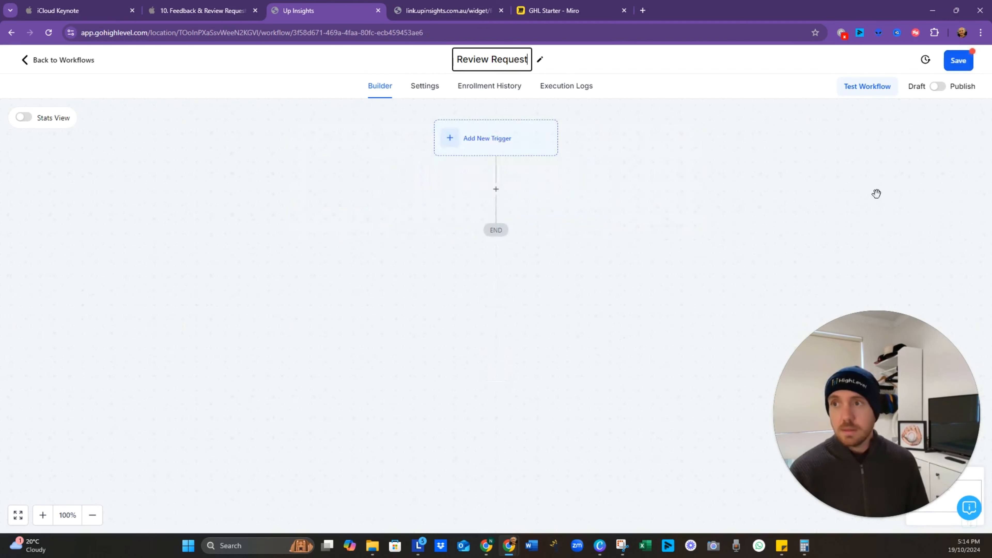
Step: Add a Contact Changed trigger for Sessions Attended changing to 6, and save the workflow
{"action": "left_click", "coordinate": [489, 137]}
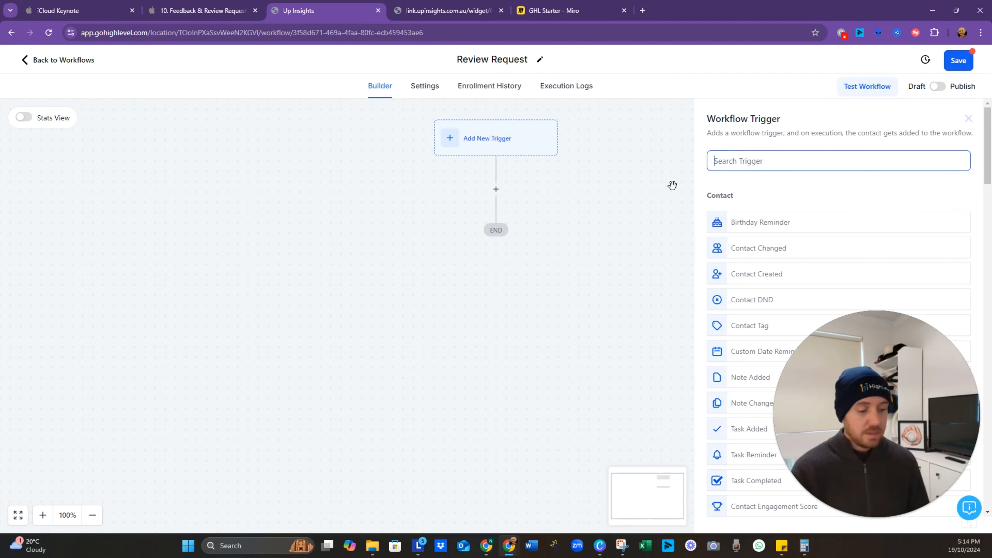
{"action": "type", "text": "contact"}
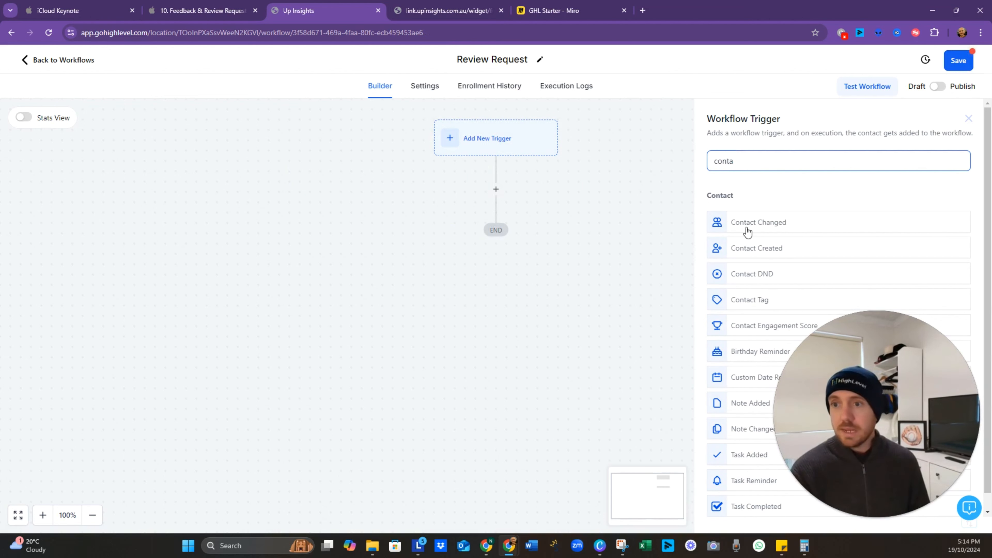
{"action": "left_click", "coordinate": [748, 229]}
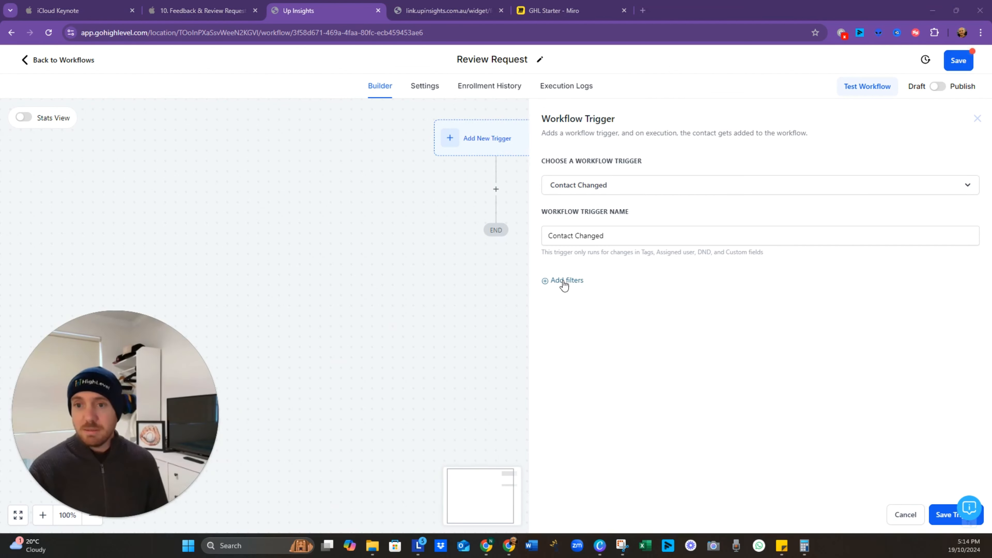
{"action": "left_click", "coordinate": [564, 281]}
{"action": "left_click", "coordinate": [593, 298]}
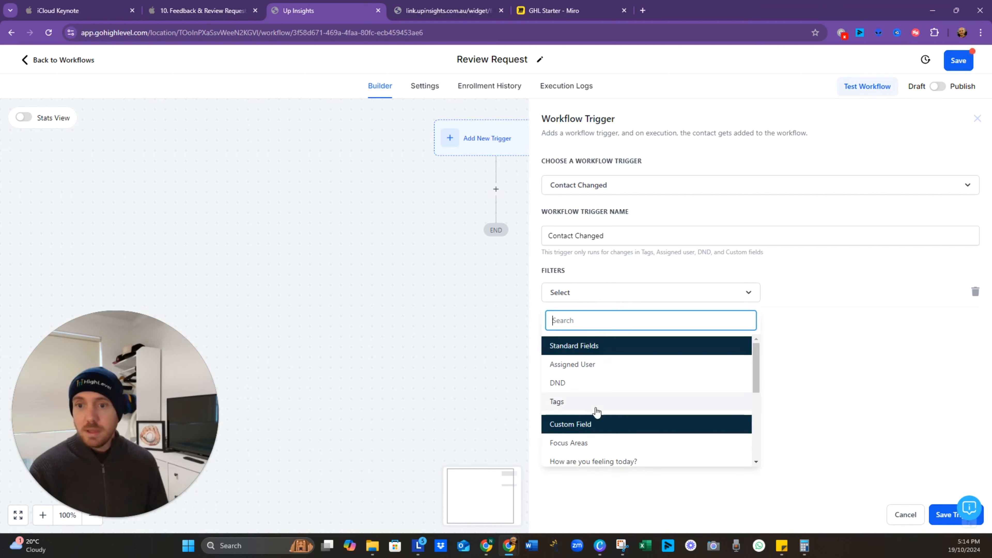
{"action": "scroll", "coordinate": [600, 415], "scroll_direction": "down", "scroll_amount": 1}
{"action": "scroll", "coordinate": [600, 415], "scroll_direction": "down", "scroll_amount": 3}
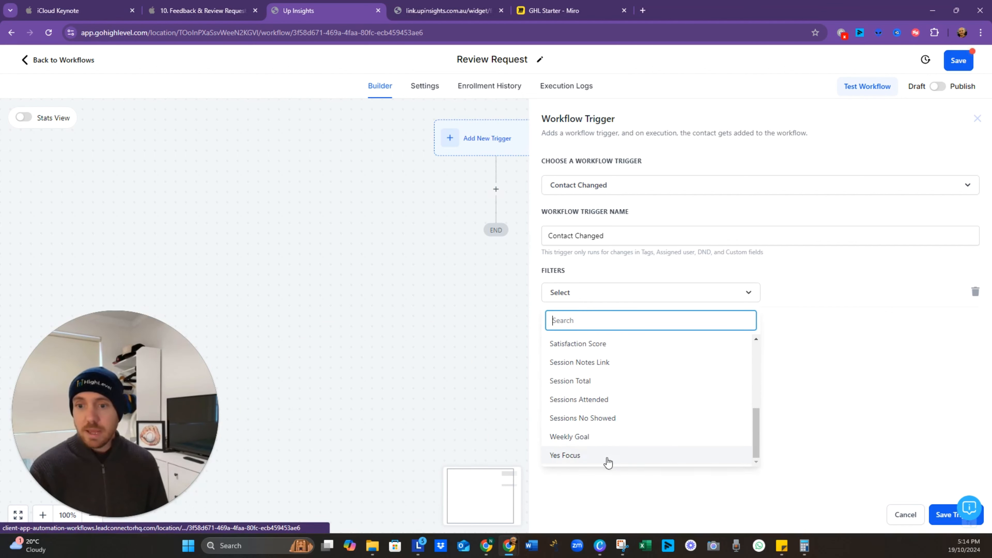
{"action": "left_click", "coordinate": [608, 403]}
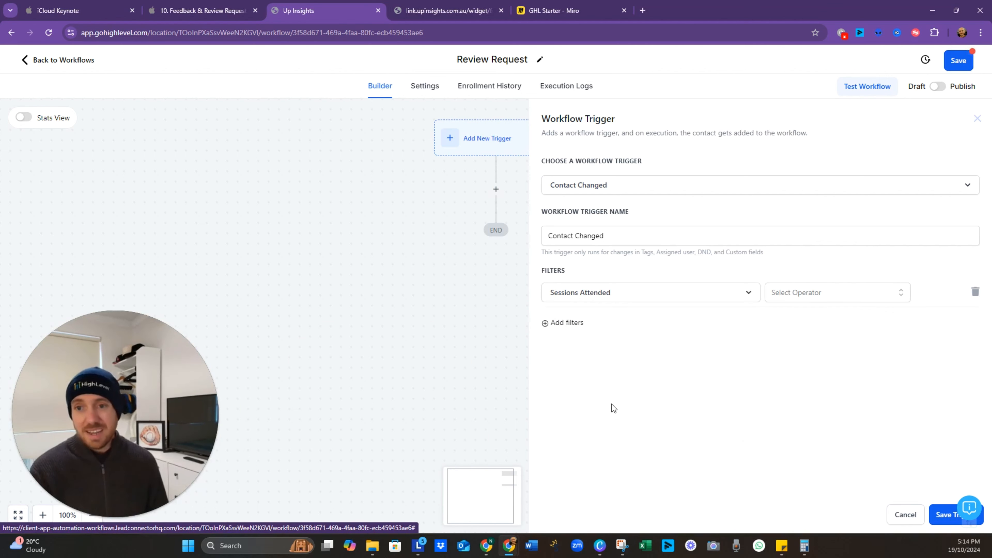
{"action": "left_click", "coordinate": [799, 294]}
{"action": "left_click", "coordinate": [796, 334]}
{"action": "left_click", "coordinate": [873, 292]}
{"action": "type", "text": "6"}
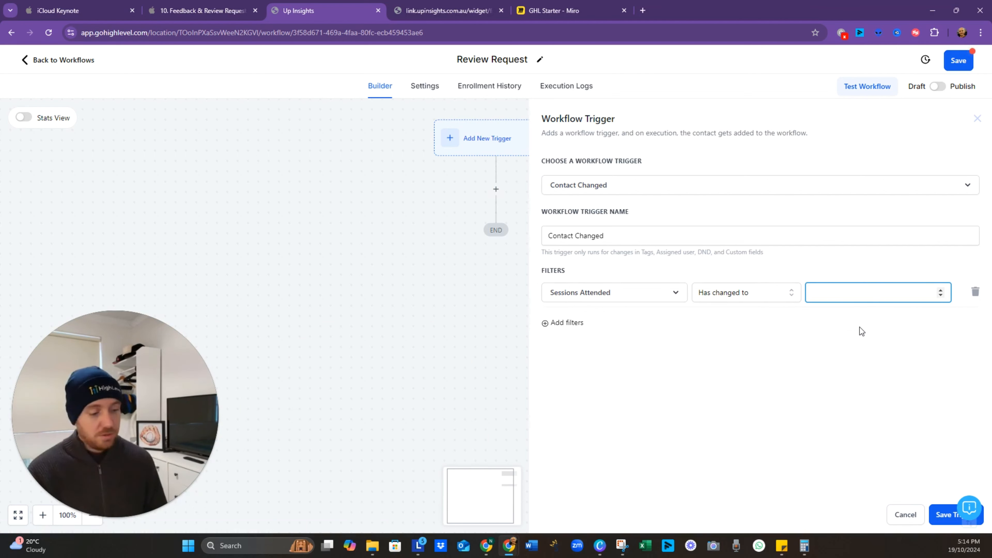
{"action": "left_click", "coordinate": [945, 515]}
{"action": "left_click", "coordinate": [958, 60]}
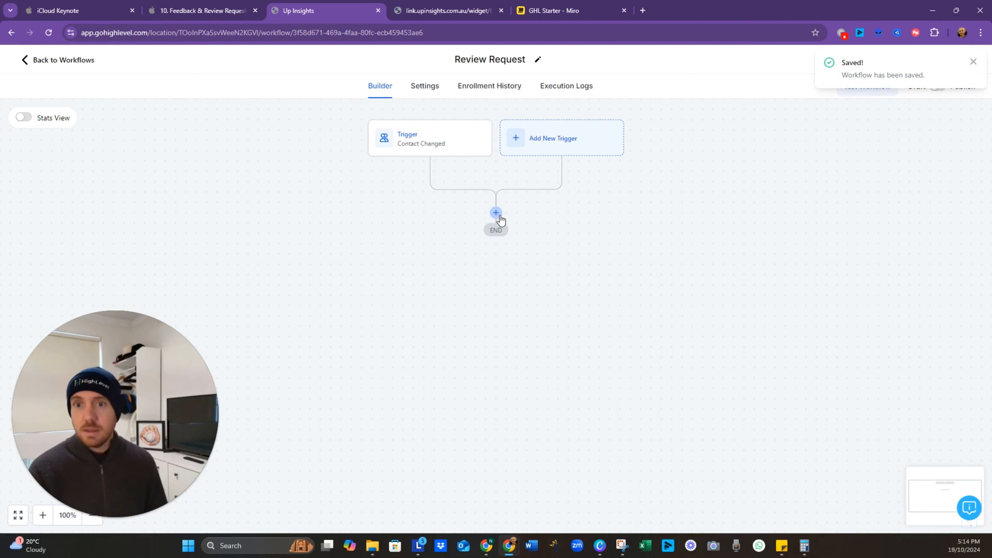
Step: Add an If / Else condition on the contact's Tags using the Includes operator
{"action": "left_click", "coordinate": [496, 213]}
{"action": "type", "text": "if"}
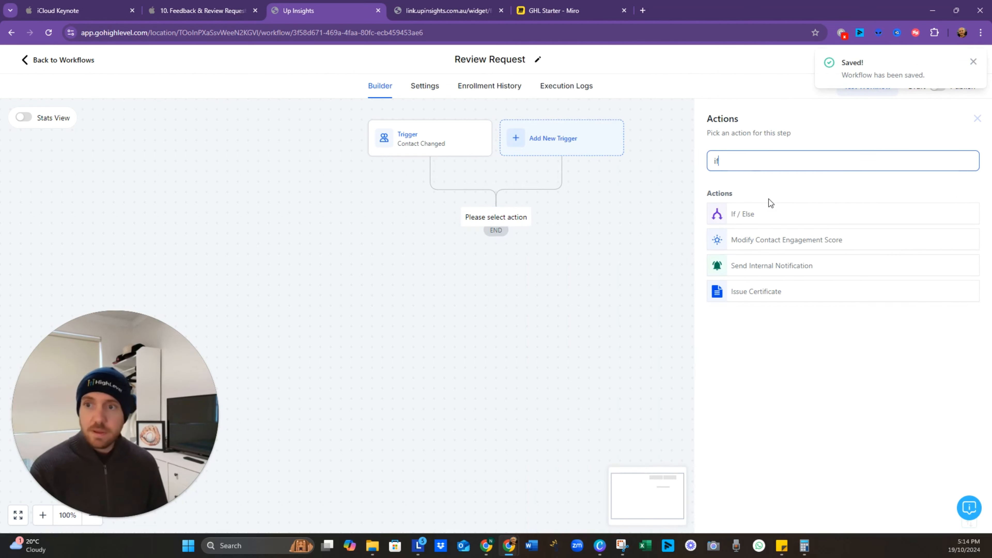
{"action": "left_click", "coordinate": [787, 222]}
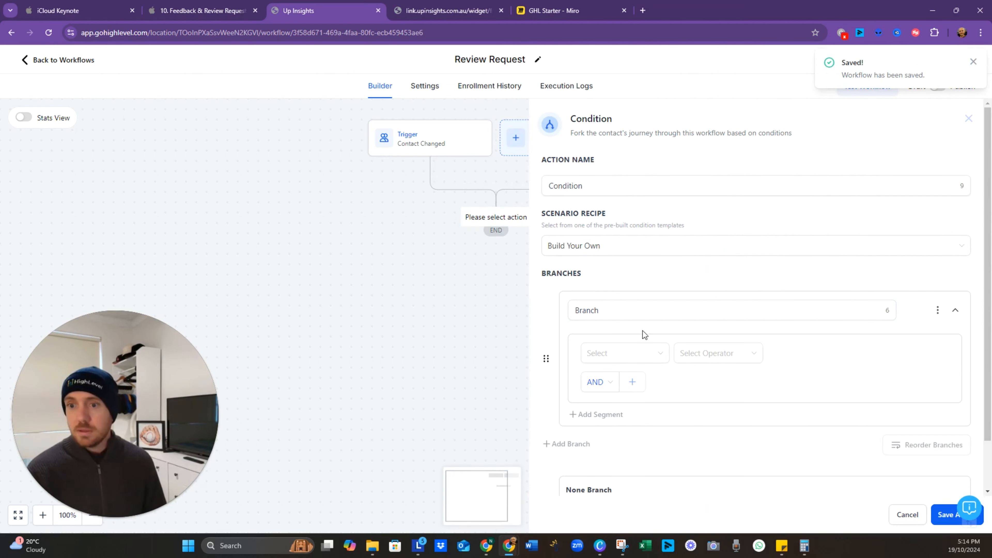
{"action": "left_click", "coordinate": [622, 354]}
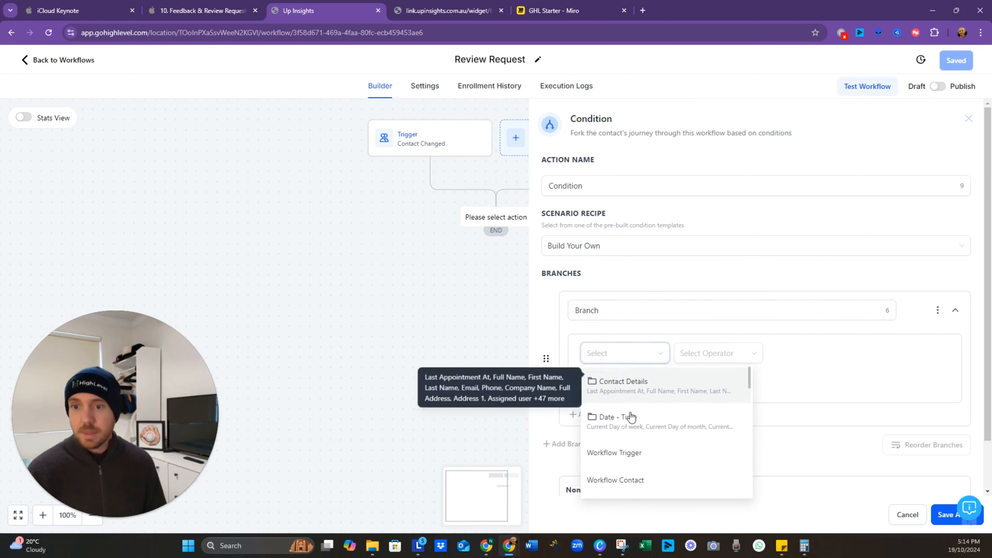
{"action": "left_click", "coordinate": [630, 391]}
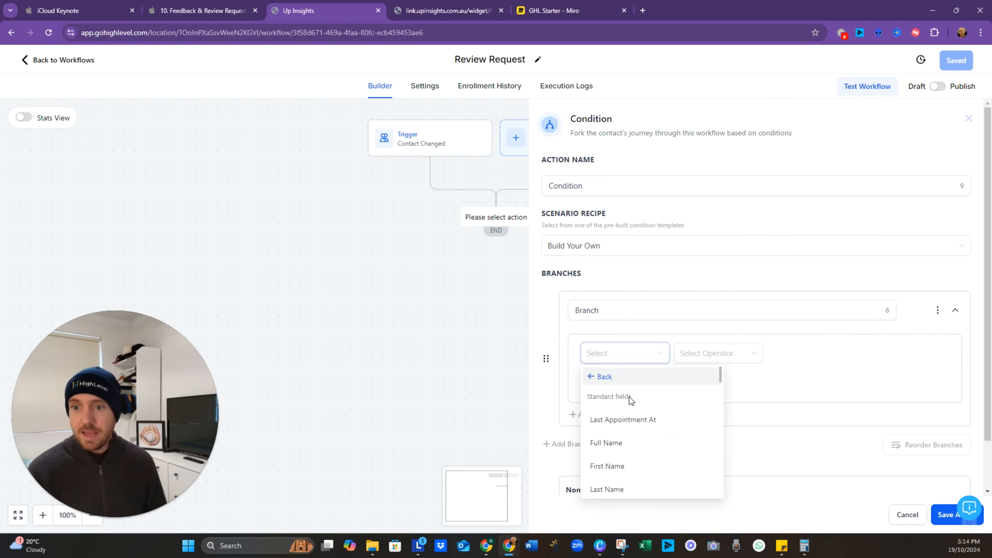
{"action": "type", "text": "tags"}
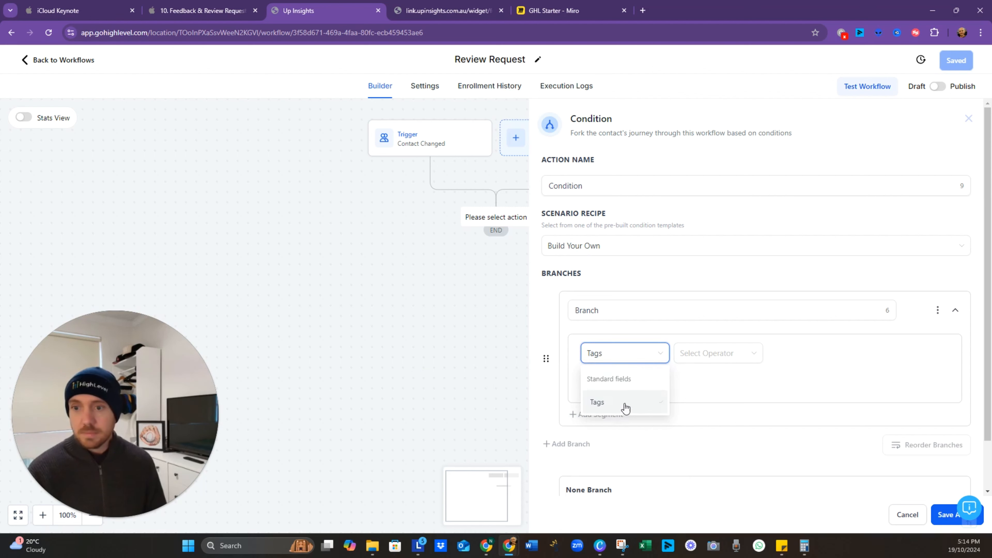
{"action": "left_click", "coordinate": [624, 406]}
{"action": "left_click", "coordinate": [725, 357]}
{"action": "left_click", "coordinate": [720, 379]}
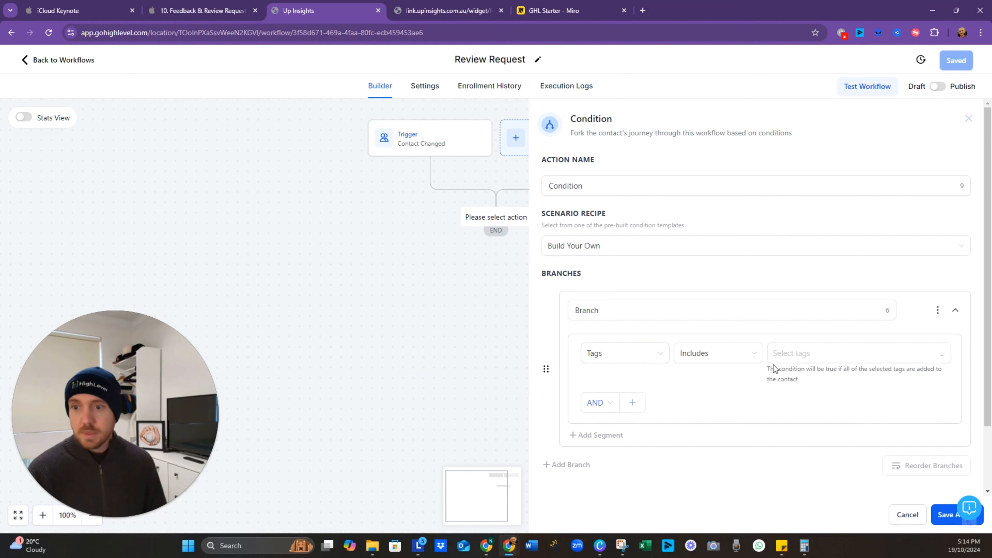
Step: Create and select the 'testimonial provided' tag, save the condition and workflow, then view Miro
{"action": "left_click", "coordinate": [815, 359]}
{"action": "type", "text": "testimo"}
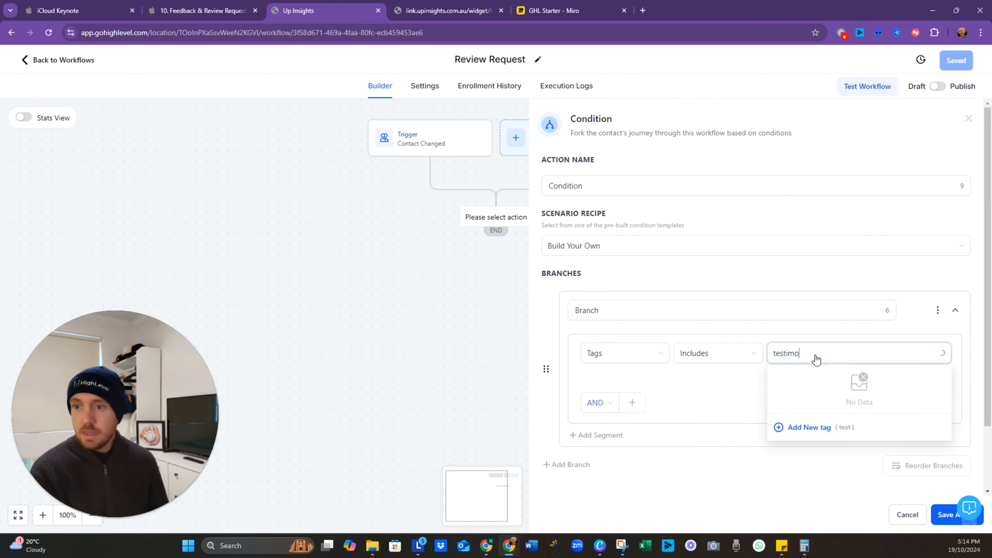
{"action": "type", "text": "nial provide"}
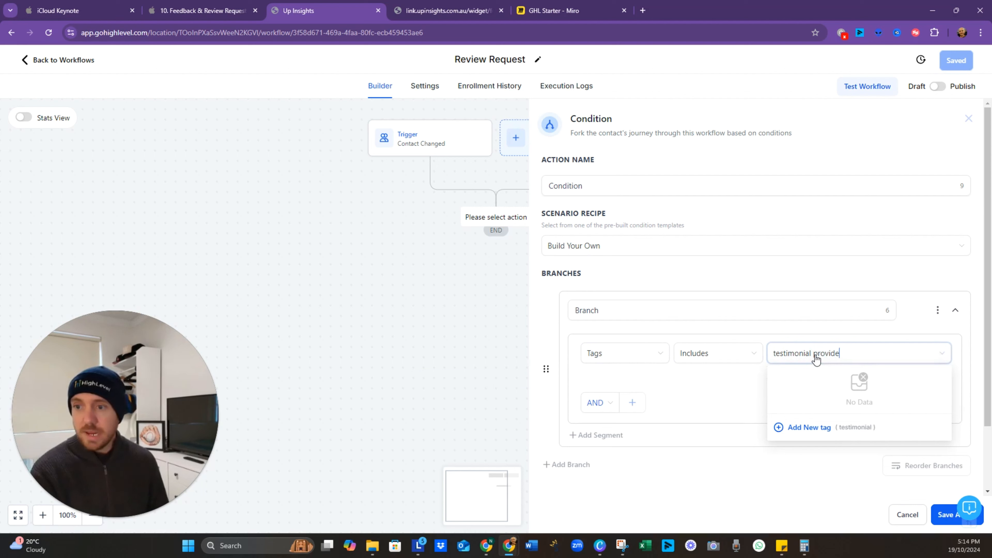
{"action": "type", "text": "d"}
{"action": "left_click", "coordinate": [820, 430]}
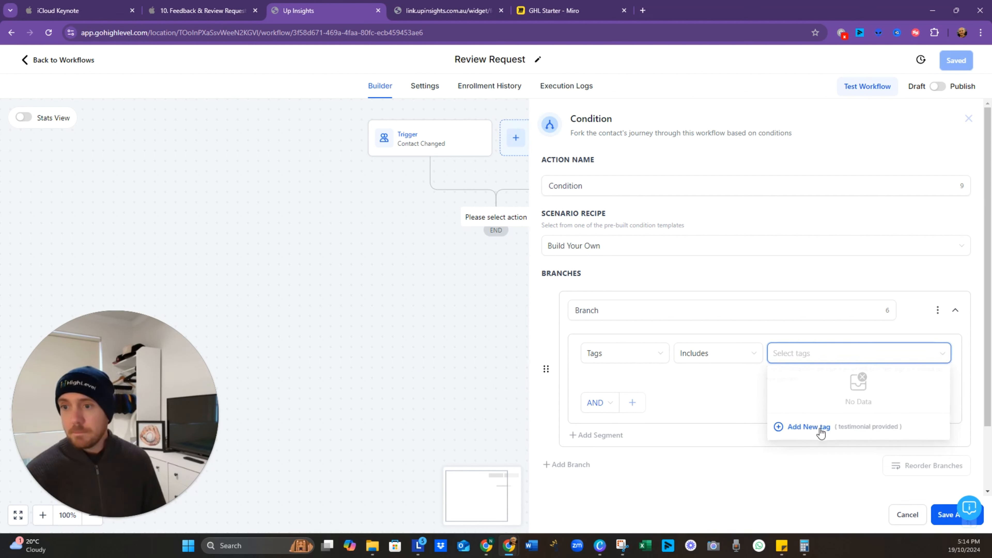
{"action": "left_click", "coordinate": [826, 354]}
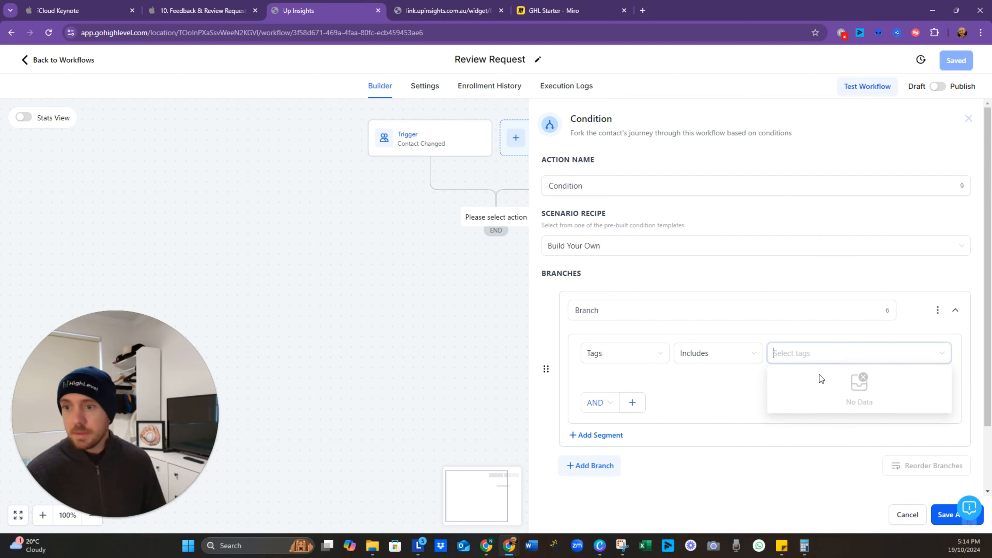
{"action": "type", "text": "test"}
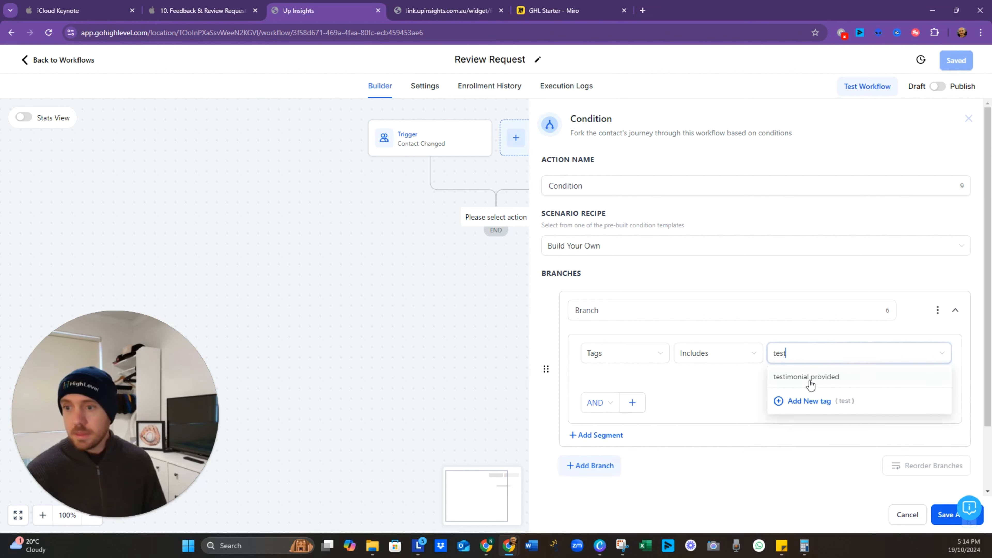
{"action": "left_click", "coordinate": [809, 377]}
{"action": "left_click", "coordinate": [938, 515]}
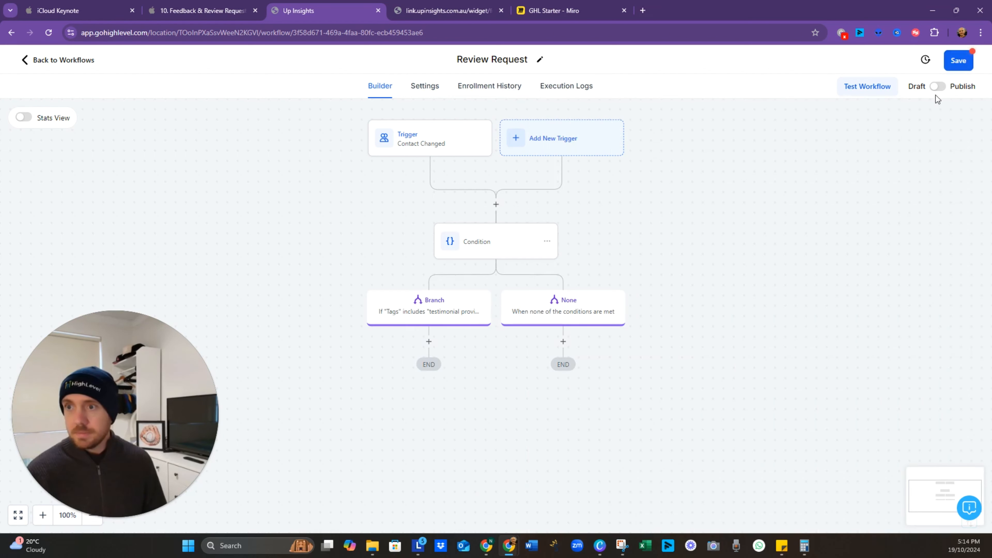
{"action": "left_click", "coordinate": [959, 60]}
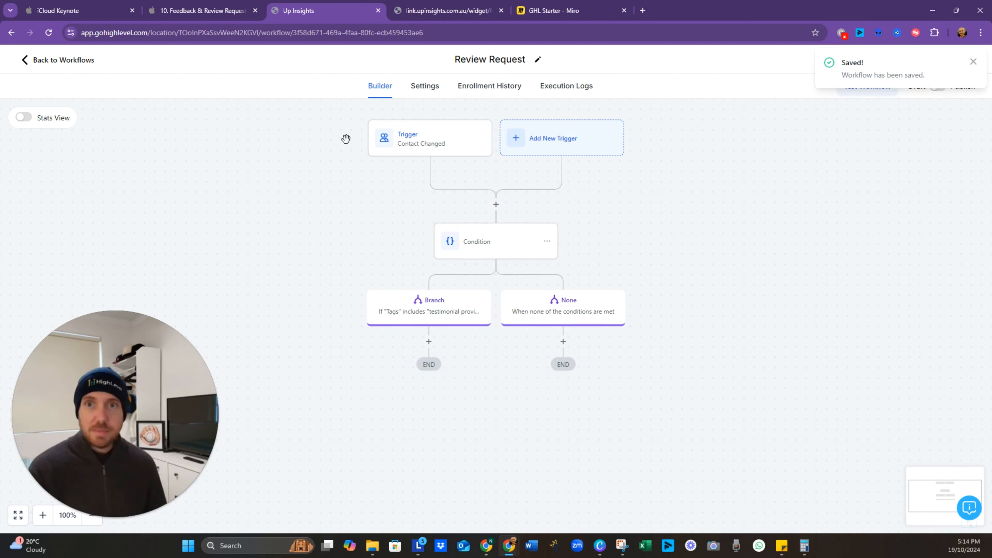
{"action": "left_click", "coordinate": [571, 5]}
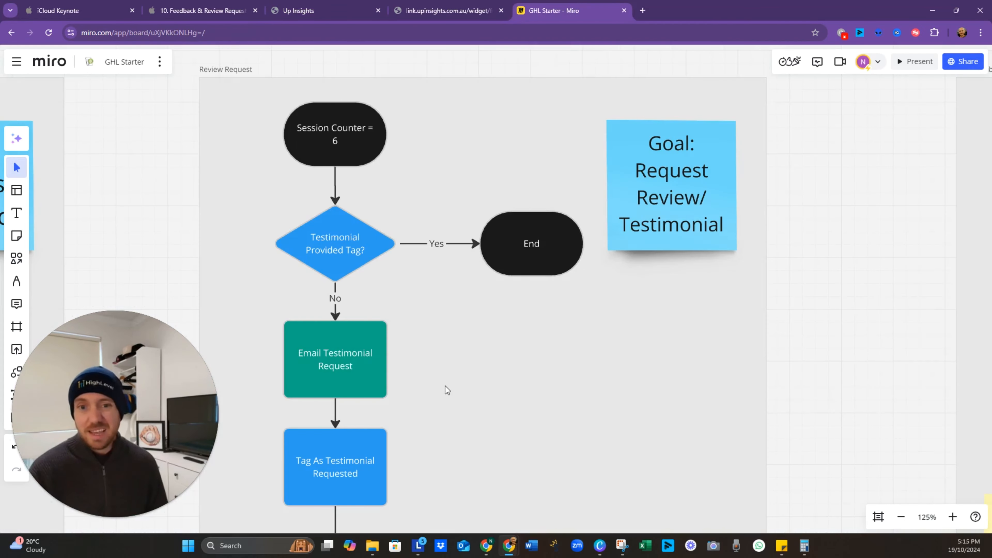
{"action": "left_click_drag", "start_coordinate": [448, 387], "coordinate": [522, 296]}
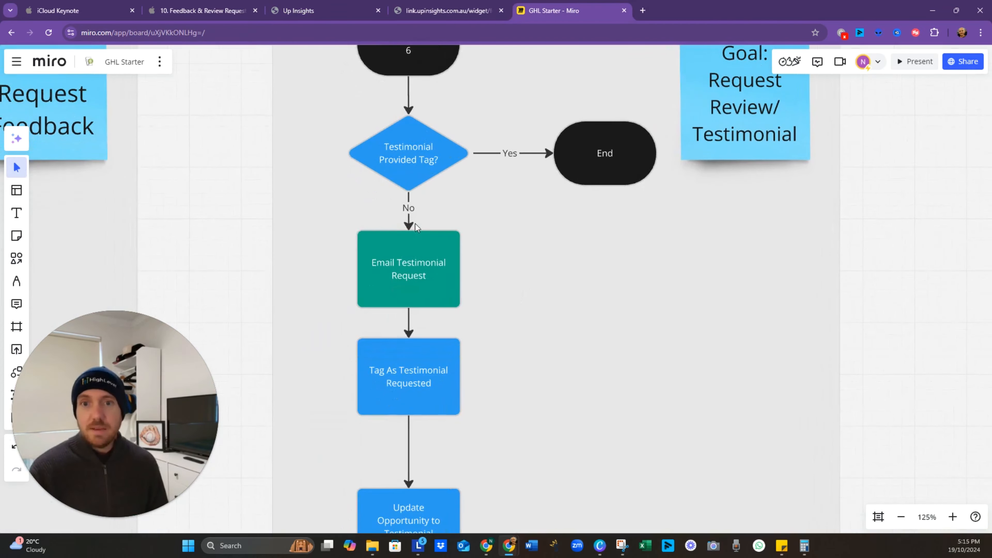
Step: Add an E-mail Send Review Request action under the None branch, save, and return to Miro
{"action": "left_click", "coordinate": [449, 11]}
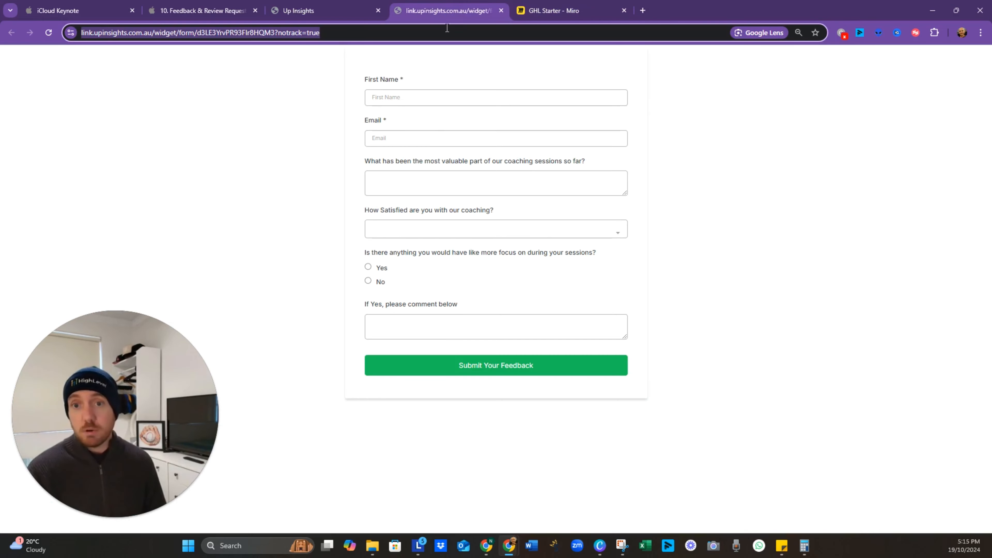
{"action": "left_click", "coordinate": [328, 12]}
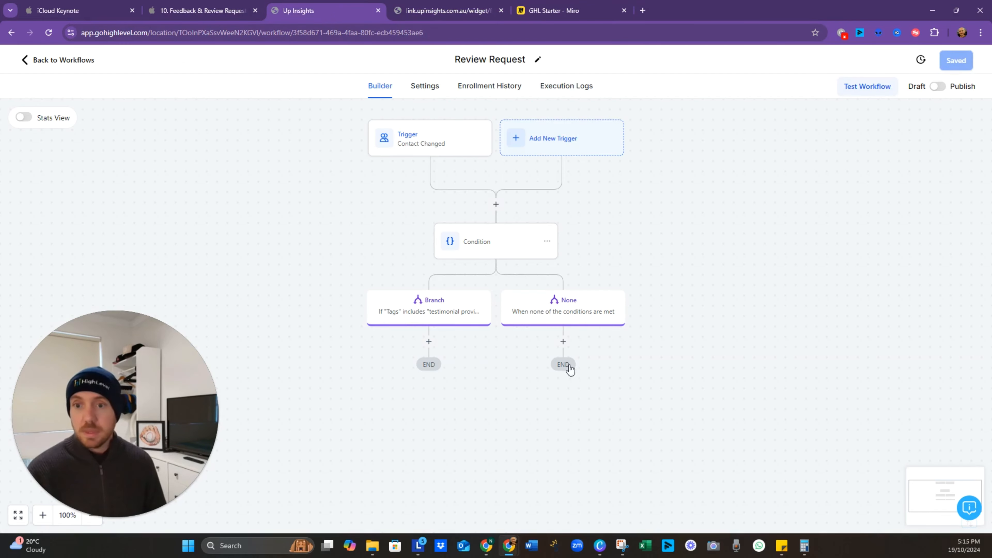
{"action": "left_click", "coordinate": [563, 342]}
{"action": "type", "text": "review"}
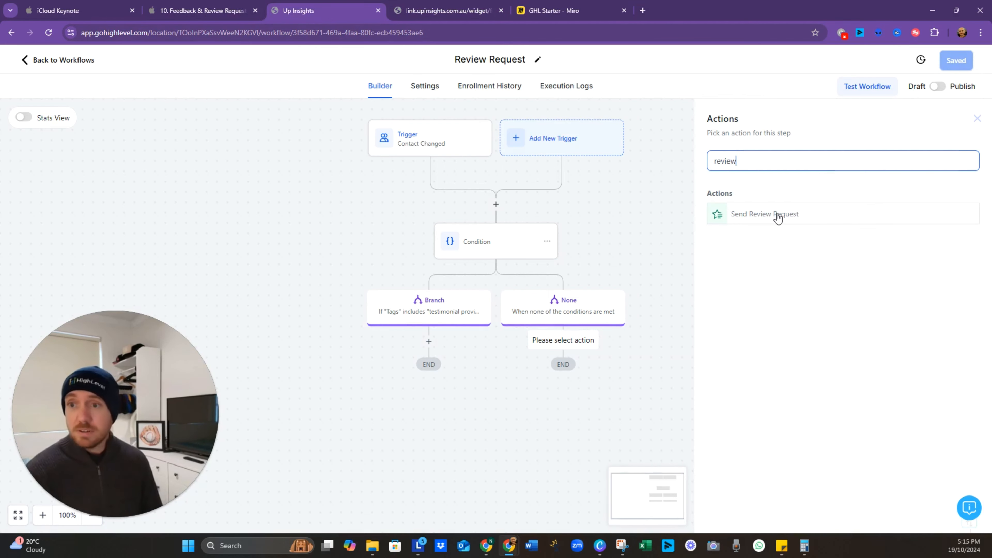
{"action": "left_click", "coordinate": [778, 218]}
{"action": "left_click", "coordinate": [766, 224]}
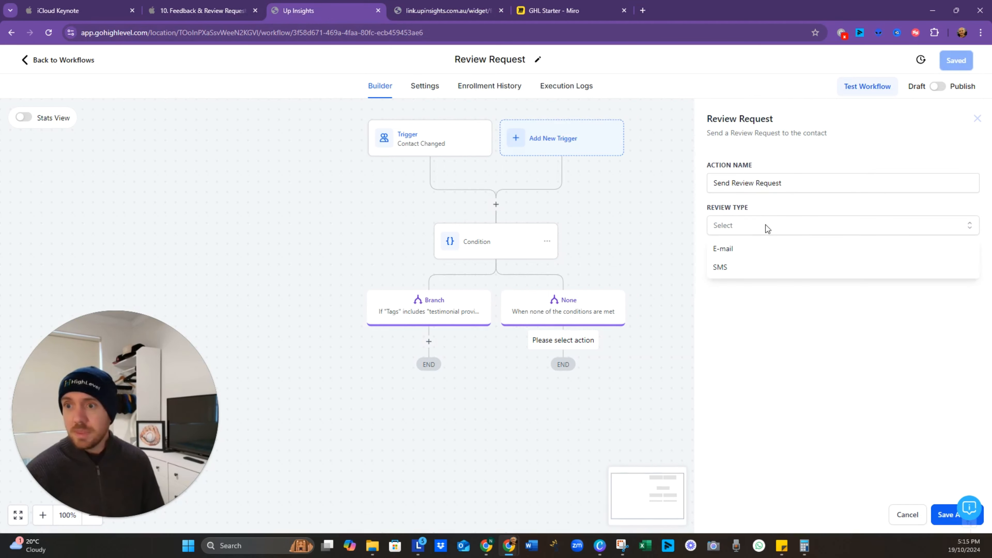
{"action": "left_click", "coordinate": [754, 252]}
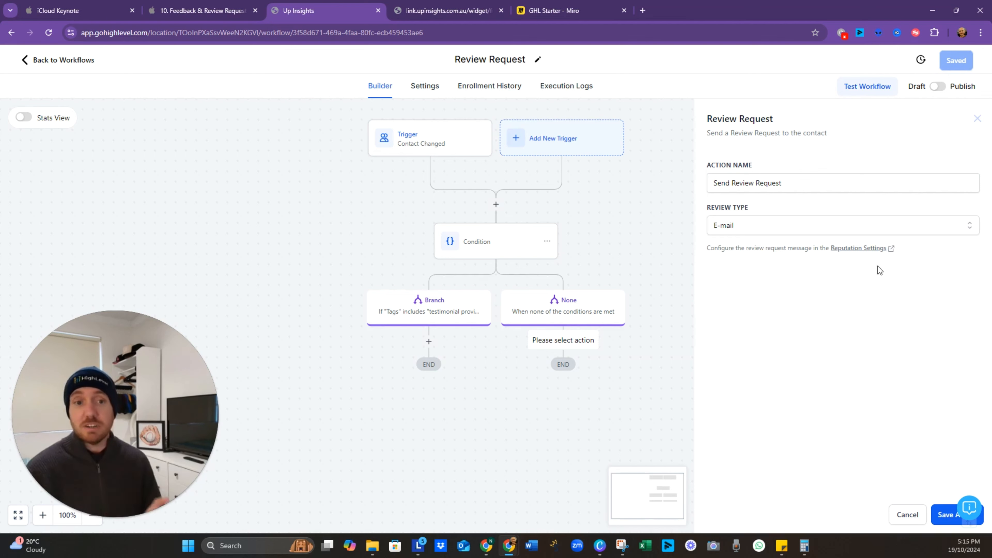
{"action": "left_click", "coordinate": [945, 514]}
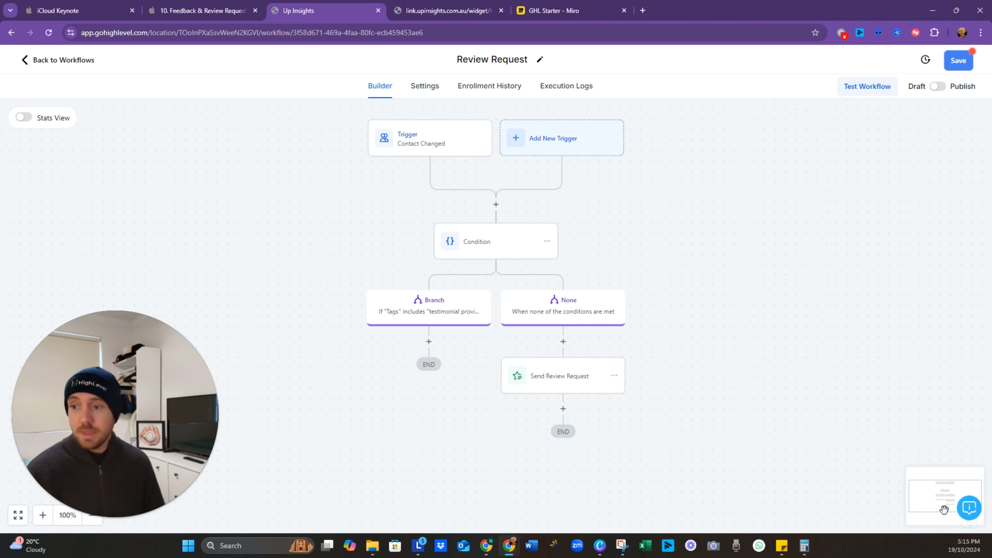
{"action": "left_click", "coordinate": [962, 64]}
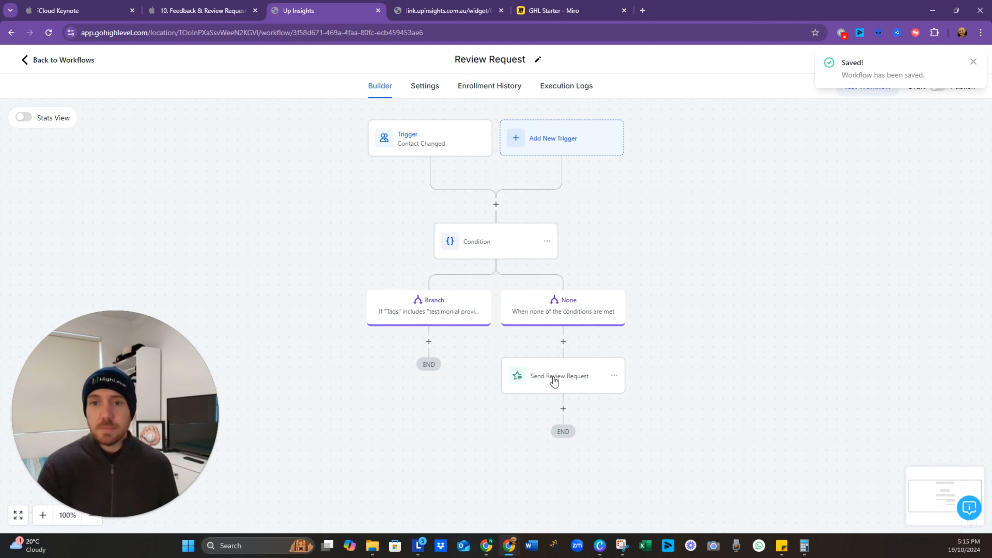
{"action": "left_click", "coordinate": [538, 11]}
Step: Add a Contact Tag step applying the testimonial tag after the review request
{"action": "left_click_drag", "start_coordinate": [509, 412], "coordinate": [499, 284]}
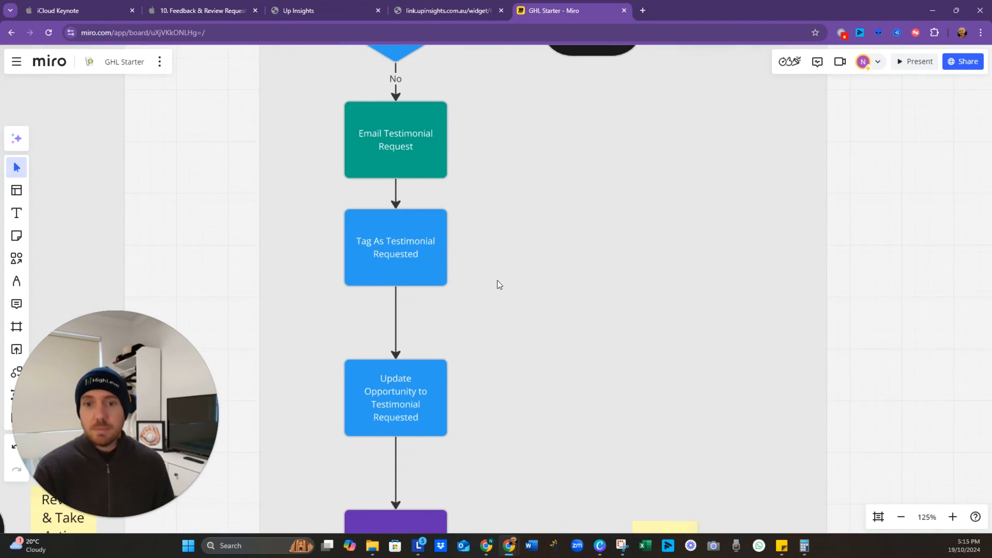
{"action": "left_click", "coordinate": [285, 12]}
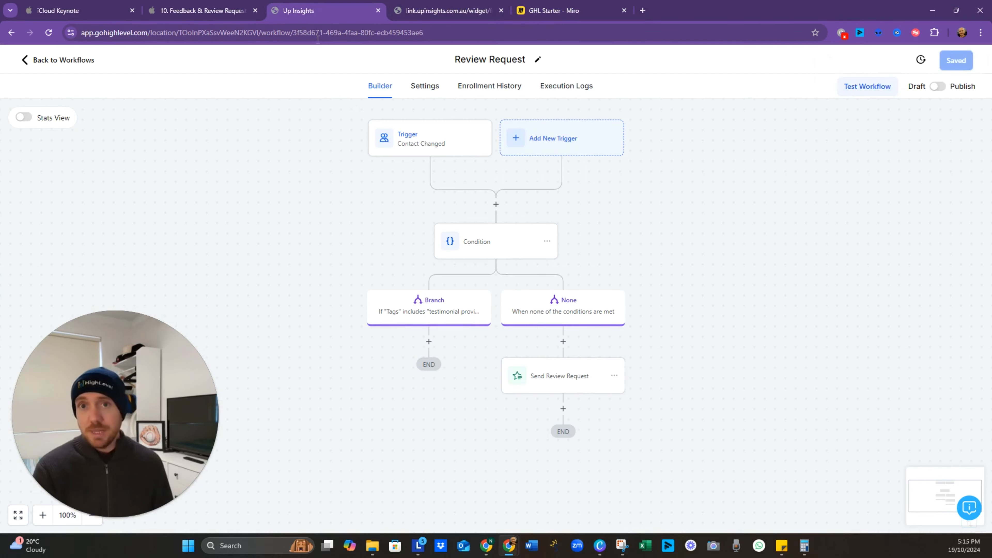
{"action": "left_click", "coordinate": [563, 409]}
{"action": "type", "text": "at"}
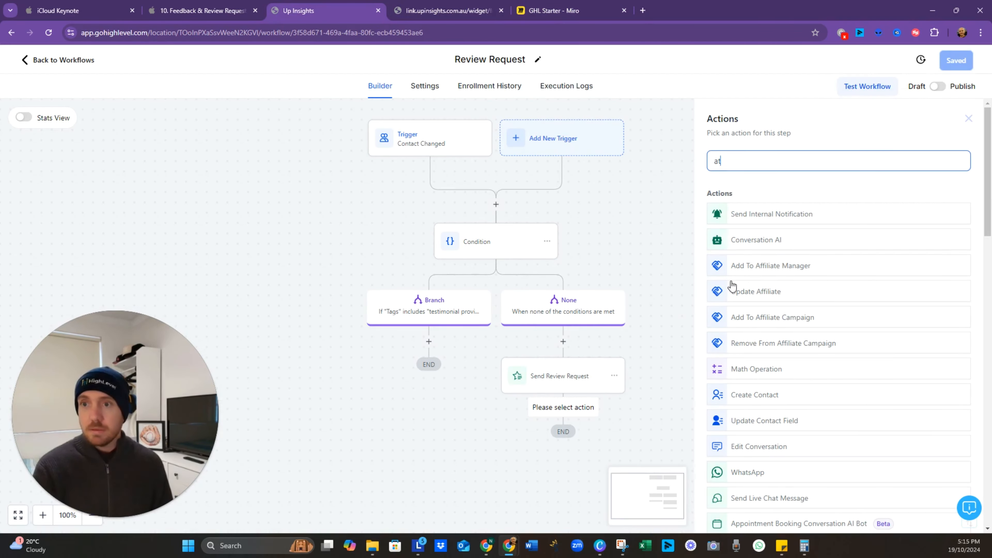
{"action": "key", "text": "BackSpace"}
{"action": "type", "text": "d"}
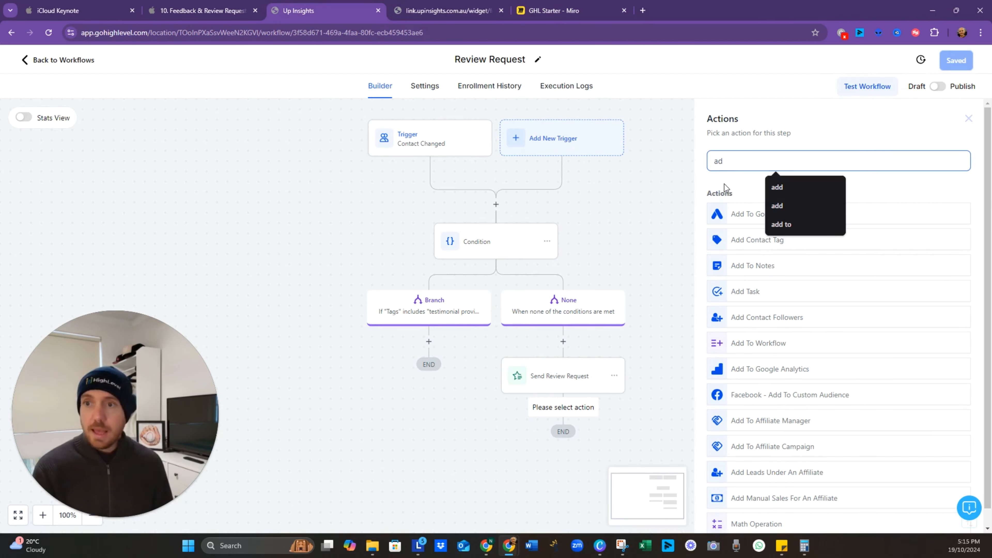
{"action": "left_click", "coordinate": [745, 244]}
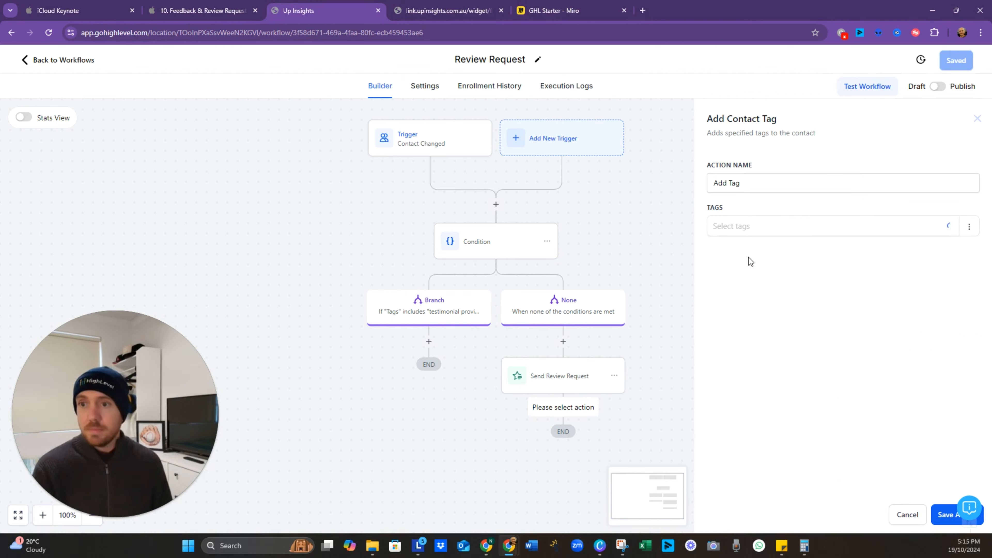
{"action": "left_click", "coordinate": [761, 230]}
{"action": "type", "text": "testimo"}
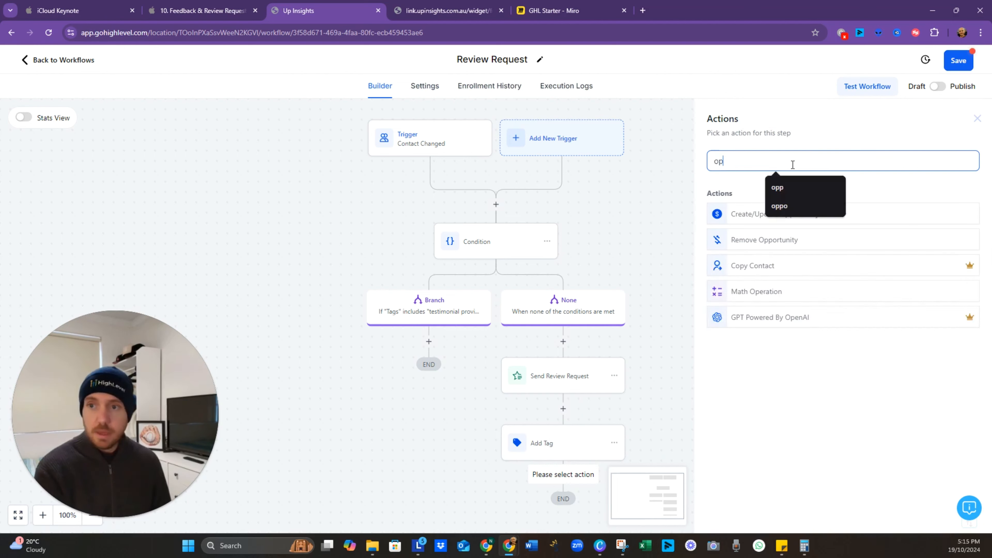
Step: Add a Create Or Update Opportunity step for Client Pipeline's Testimonial Requested stage
{"action": "type", "text": "po"}
{"action": "left_click", "coordinate": [779, 216]}
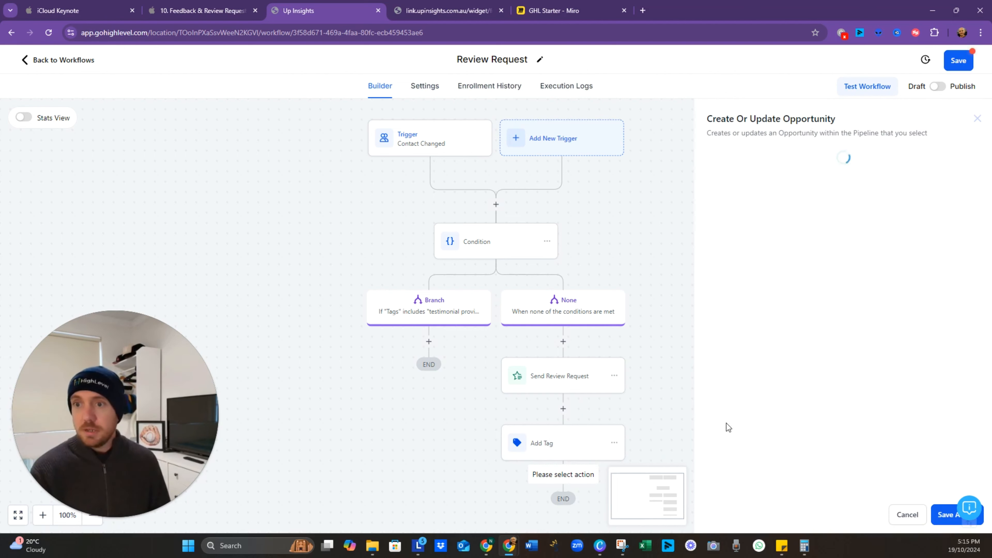
{"action": "left_click", "coordinate": [737, 231]}
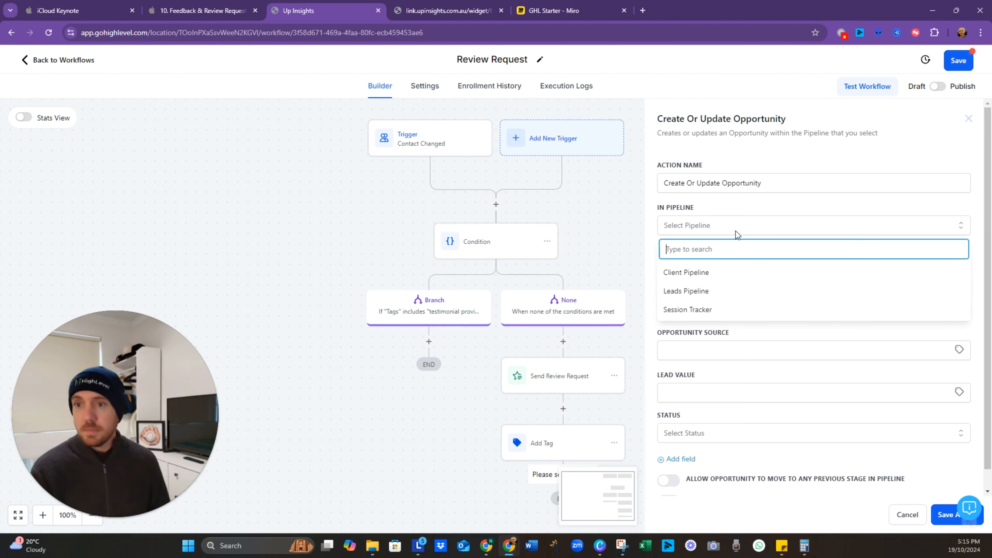
{"action": "left_click", "coordinate": [727, 273]}
{"action": "left_click", "coordinate": [726, 272]}
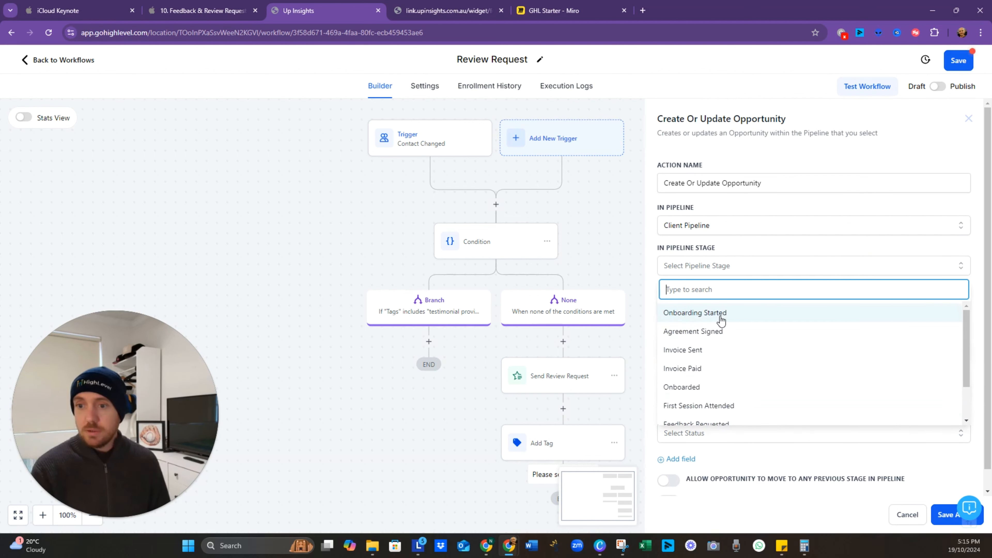
{"action": "scroll", "coordinate": [721, 321], "scroll_direction": "down", "scroll_amount": 2}
{"action": "left_click", "coordinate": [723, 397]}
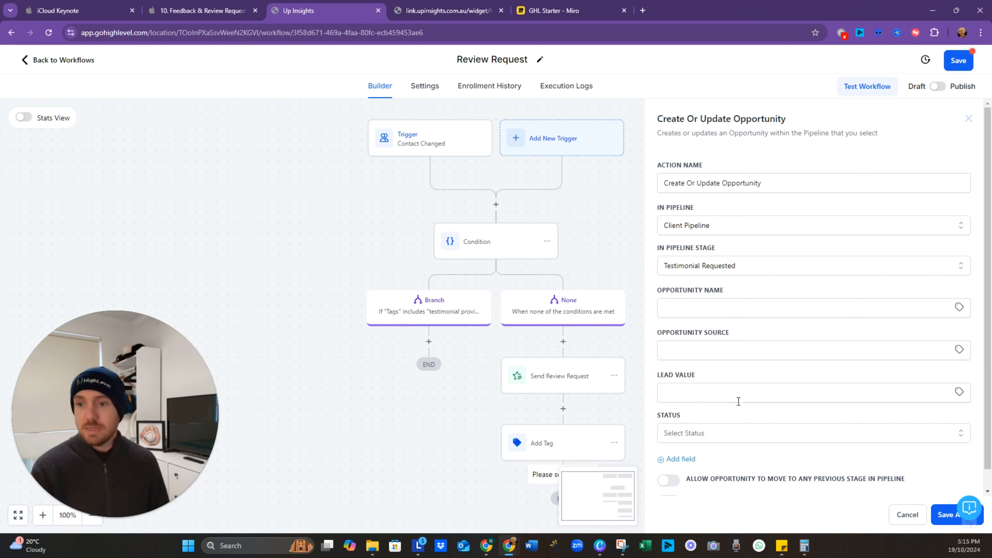
{"action": "left_click", "coordinate": [943, 516]}
Step: Save the workflow and switch to the Miro flowchart board
{"action": "left_click", "coordinate": [959, 62]}
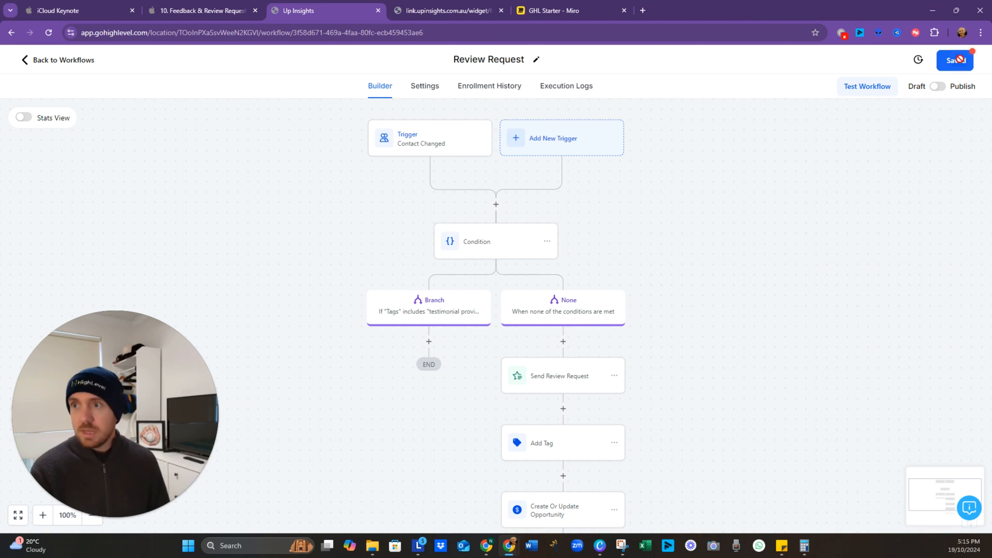
{"action": "left_click_drag", "start_coordinate": [671, 472], "coordinate": [671, 344]}
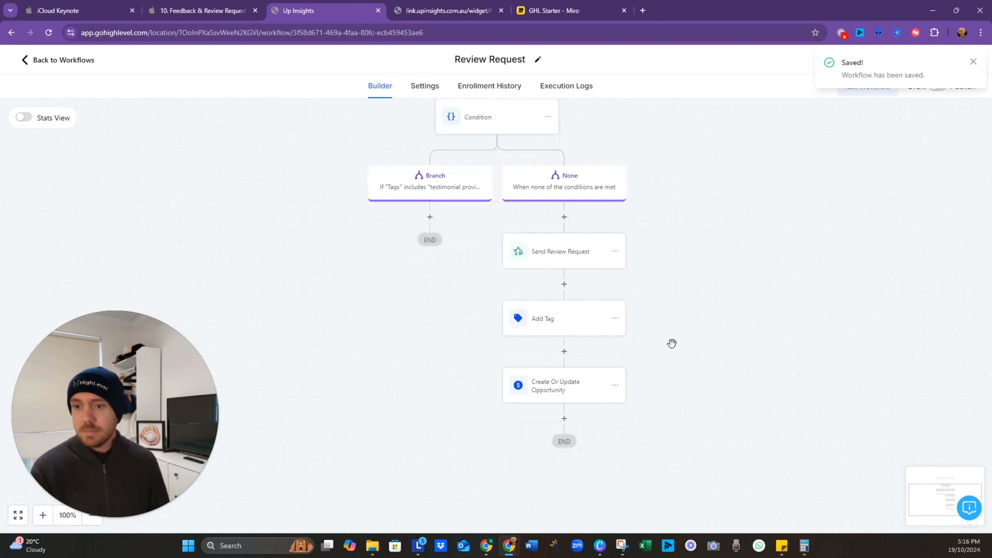
{"action": "left_click", "coordinate": [554, 10]}
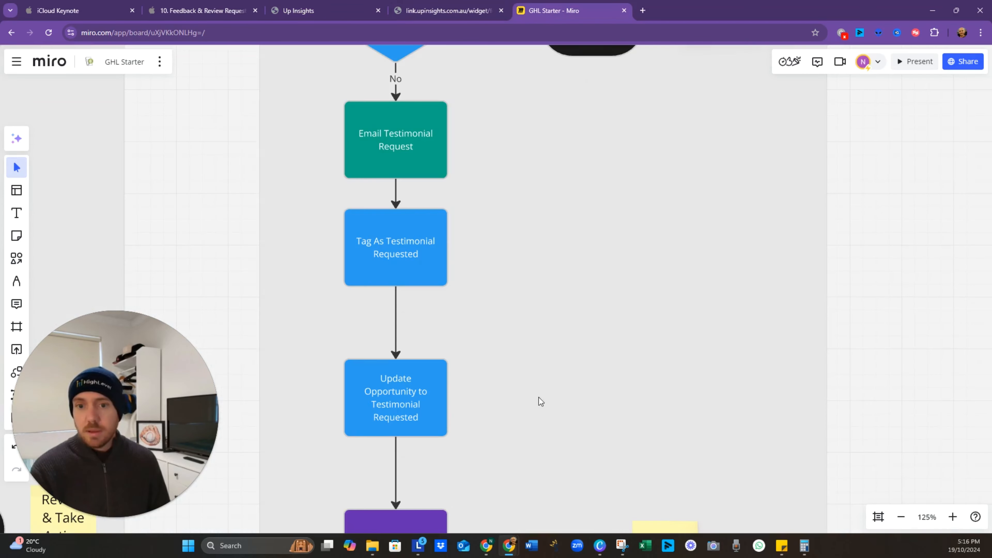
Step: Add a Wait step of 3 days after the Create Or Update Opportunity step
{"action": "scroll", "coordinate": [538, 235], "scroll_direction": "down", "scroll_amount": 8}
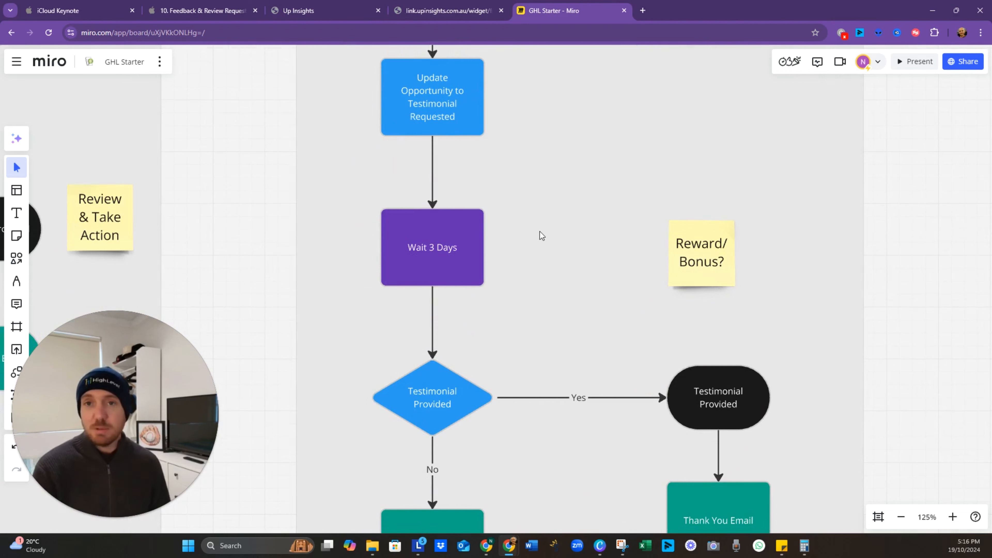
{"action": "left_click", "coordinate": [343, 11]}
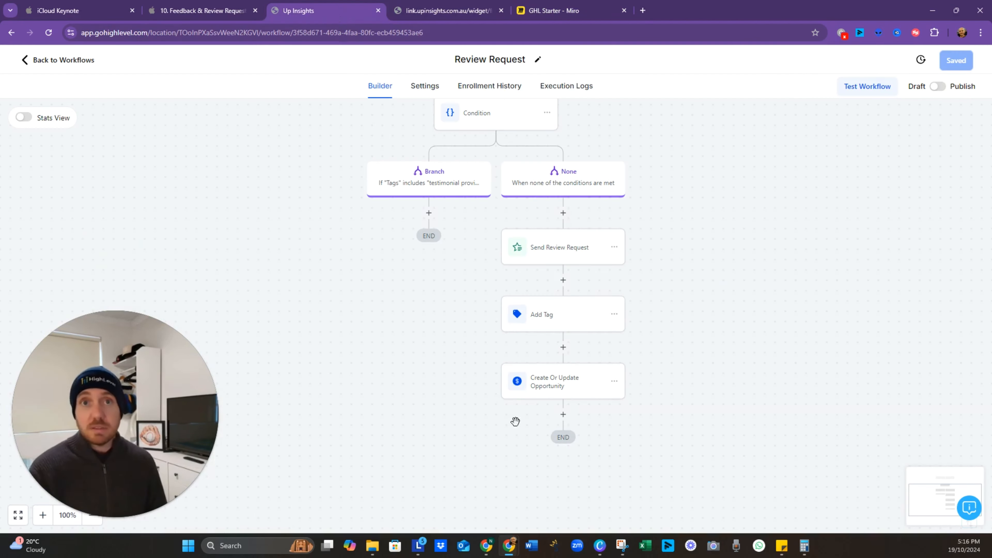
{"action": "left_click", "coordinate": [564, 415]}
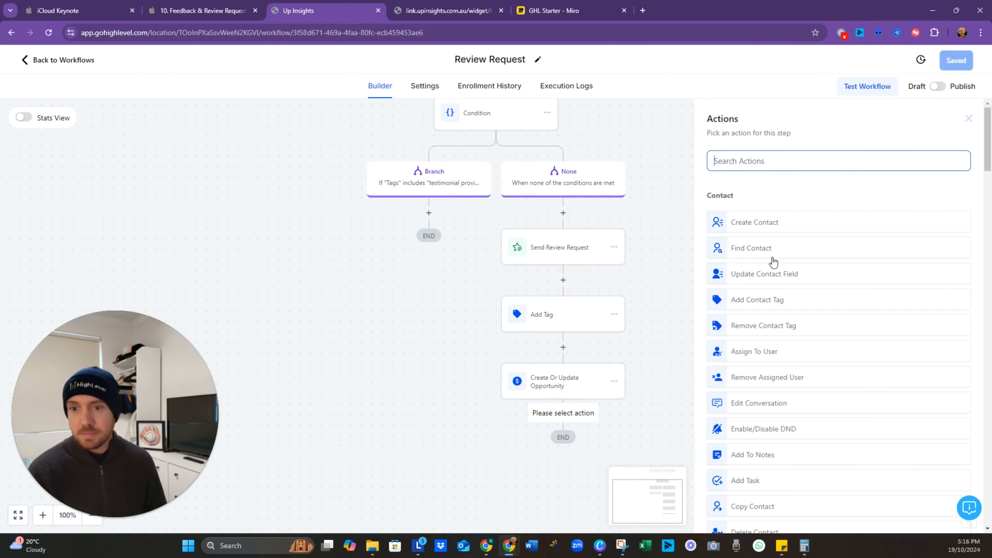
{"action": "type", "text": "wait"}
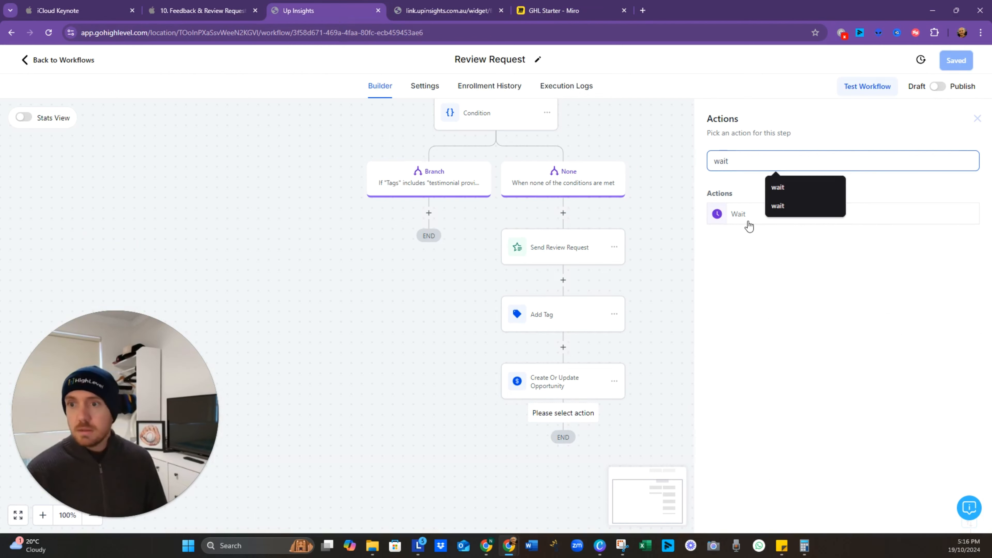
{"action": "left_click", "coordinate": [749, 226]}
{"action": "left_click", "coordinate": [566, 273]}
{"action": "type", "text": "3"}
{"action": "left_click", "coordinate": [676, 275]}
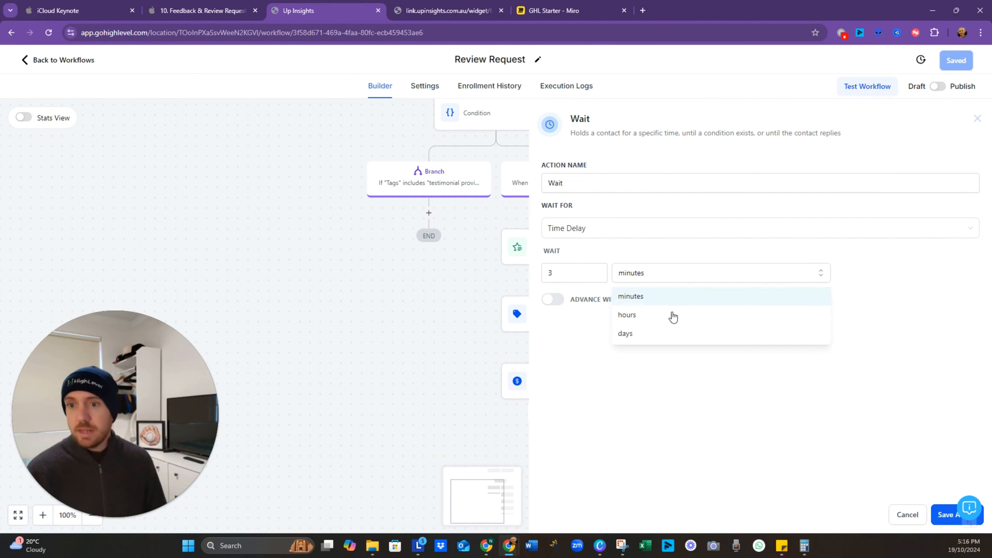
{"action": "left_click", "coordinate": [670, 332]}
{"action": "left_click", "coordinate": [946, 515]}
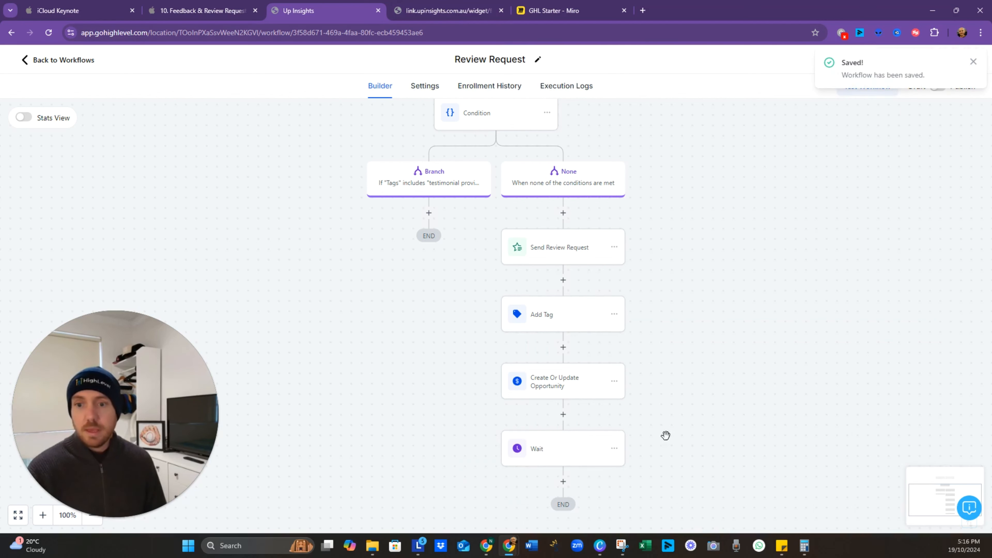
{"action": "left_click_drag", "start_coordinate": [662, 450], "coordinate": [644, 332]}
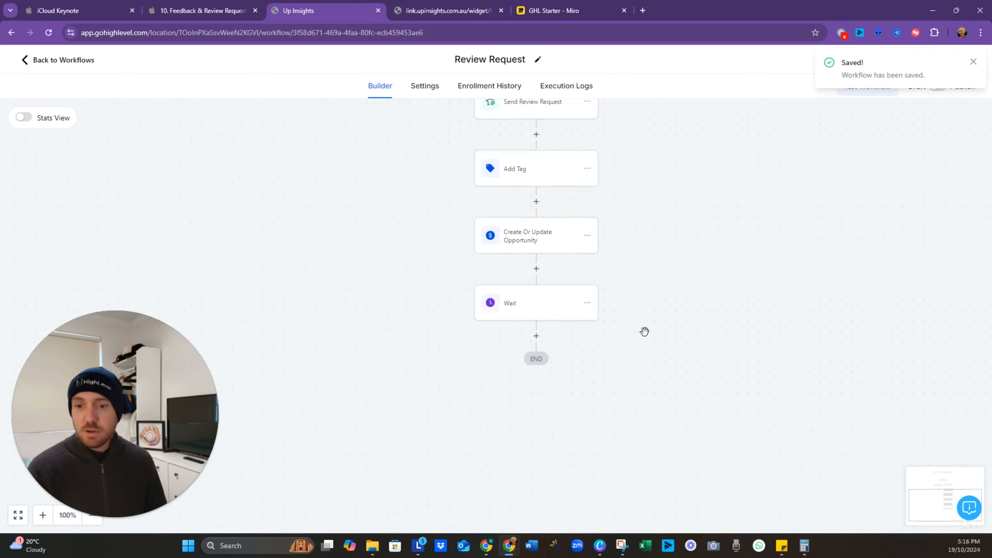
Step: Add a Send Email step after the Wait with subject 'Testimonial Follow up'
{"action": "left_click", "coordinate": [536, 336]}
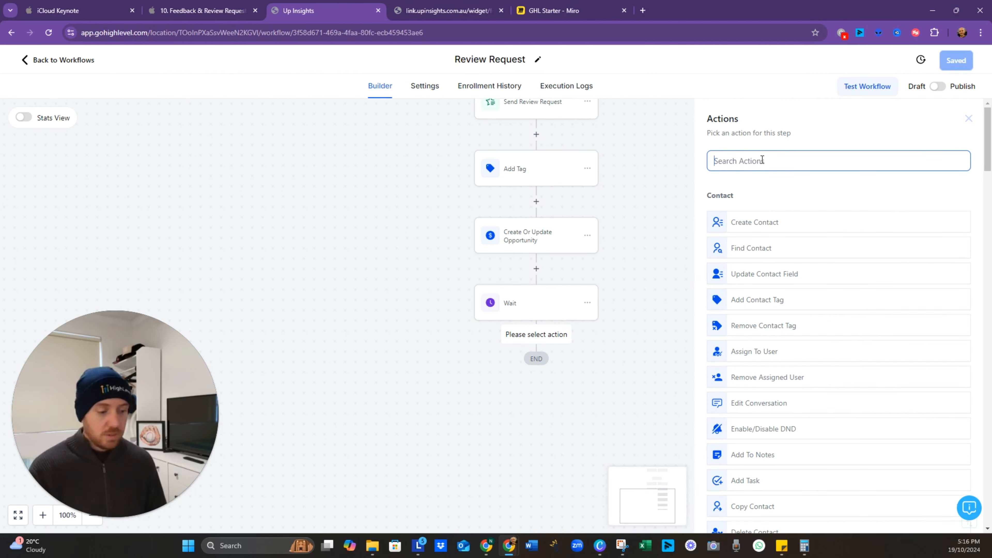
{"action": "type", "text": "email"}
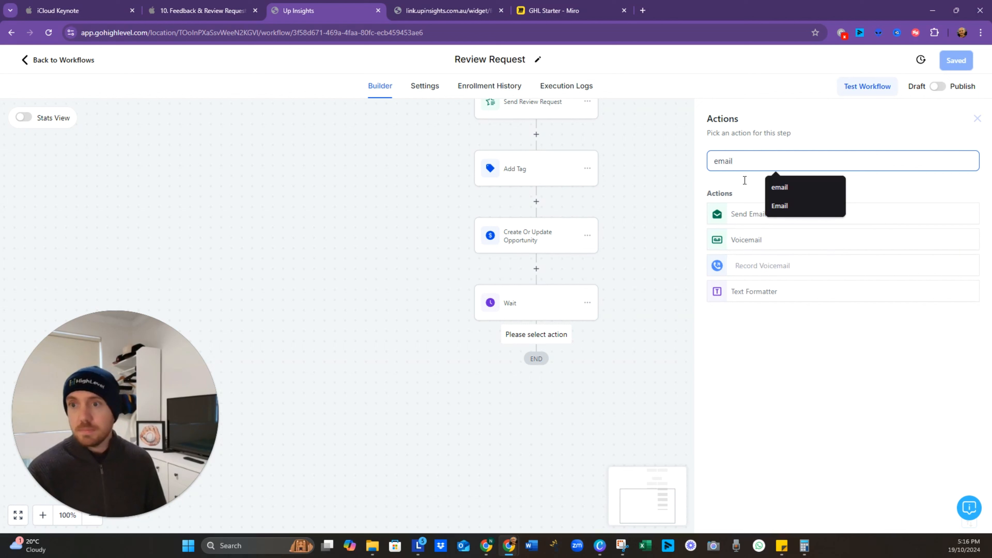
{"action": "left_click", "coordinate": [736, 215]}
{"action": "scroll", "coordinate": [799, 356], "scroll_direction": "down", "scroll_amount": 5}
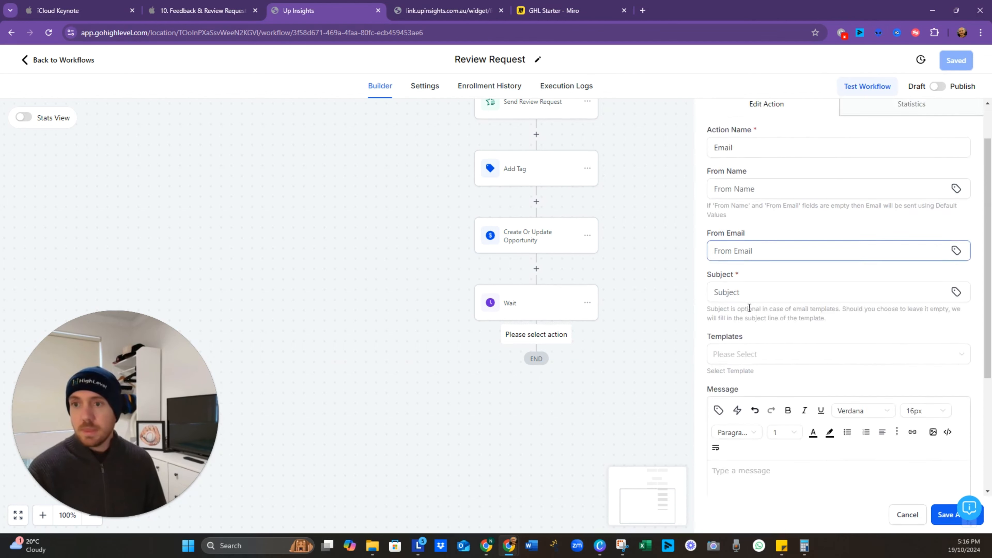
{"action": "scroll", "coordinate": [773, 332], "scroll_direction": "up", "scroll_amount": 3}
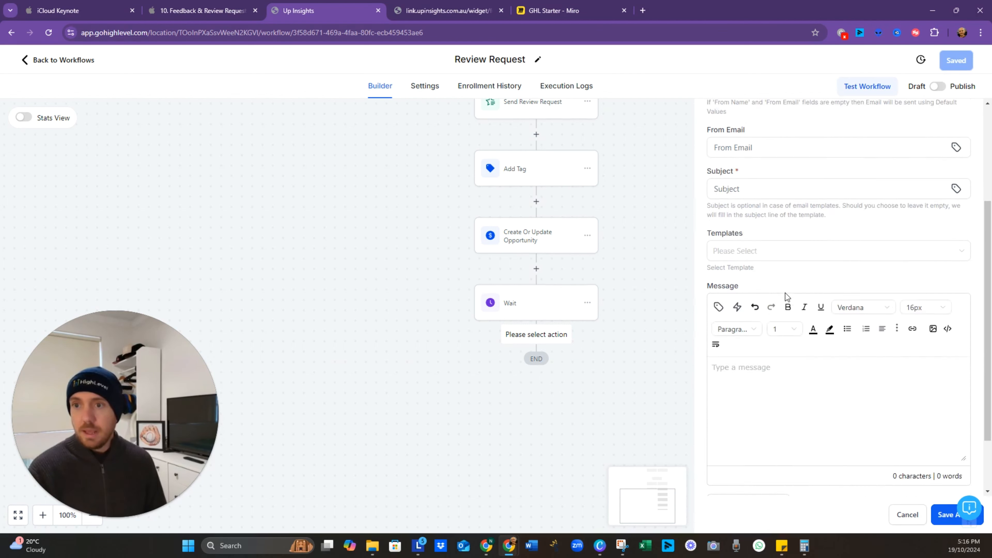
{"action": "left_click", "coordinate": [751, 241]}
{"action": "type", "text": "Tesit"}
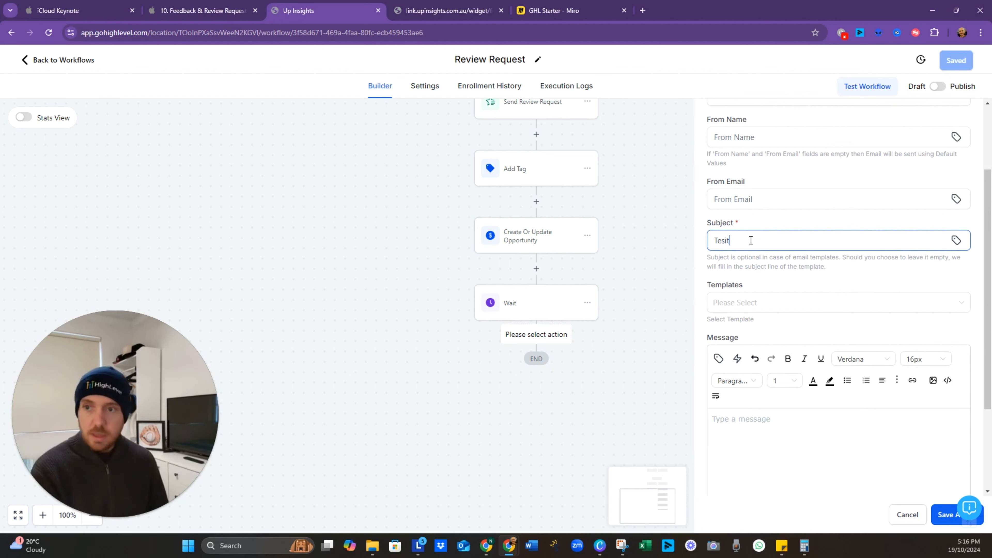
{"action": "key", "text": "BackSpace"}
{"action": "key", "text": "BackSpace"}
{"action": "type", "text": "timoni"}
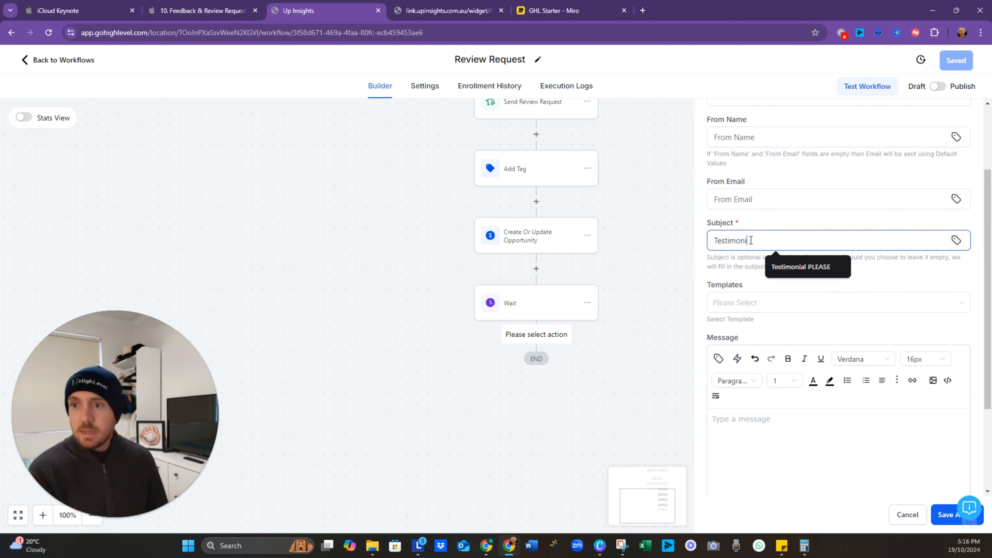
{"action": "type", "text": "al Follow up"}
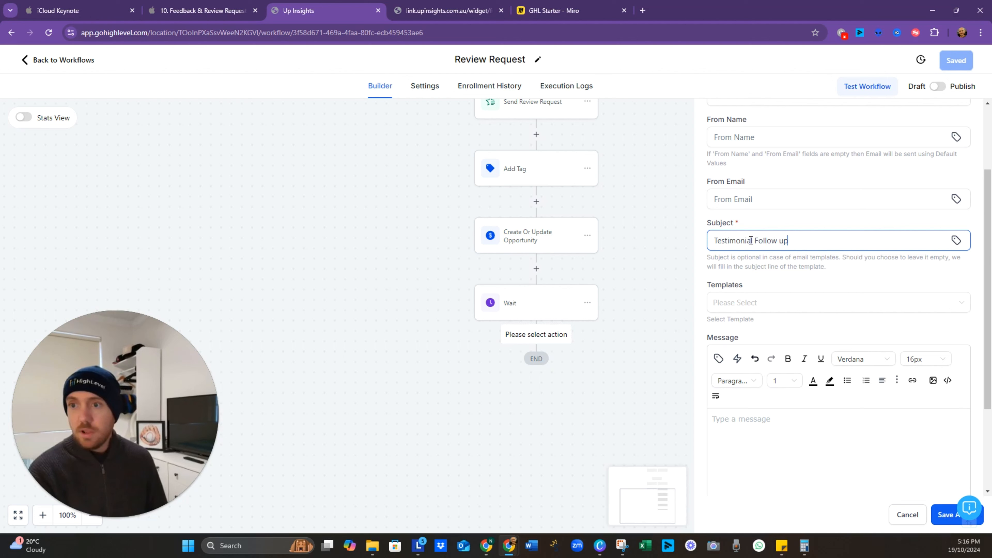
Step: Write the message 'Can you please provide a review?', add the email step, and save
{"action": "left_click", "coordinate": [750, 442]}
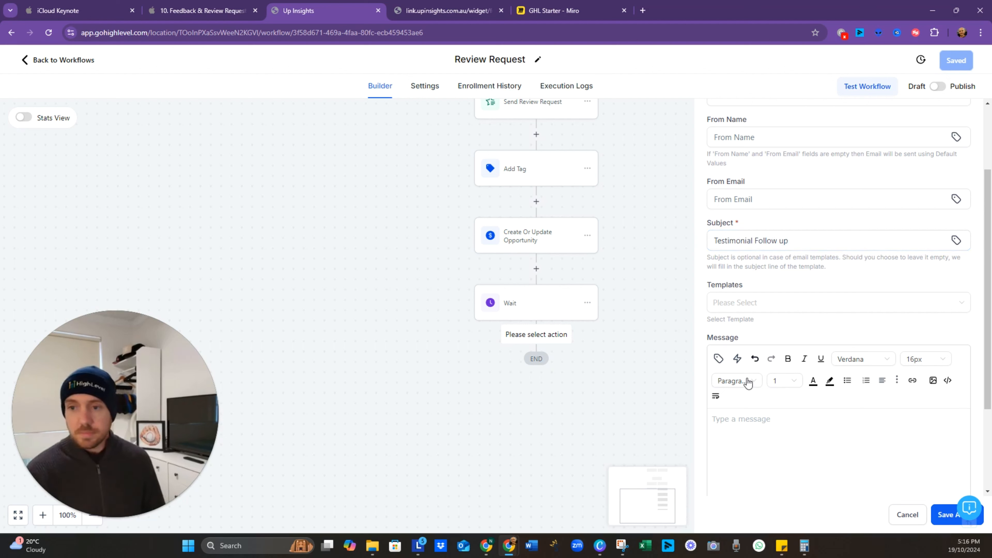
{"action": "left_click", "coordinate": [718, 359]}
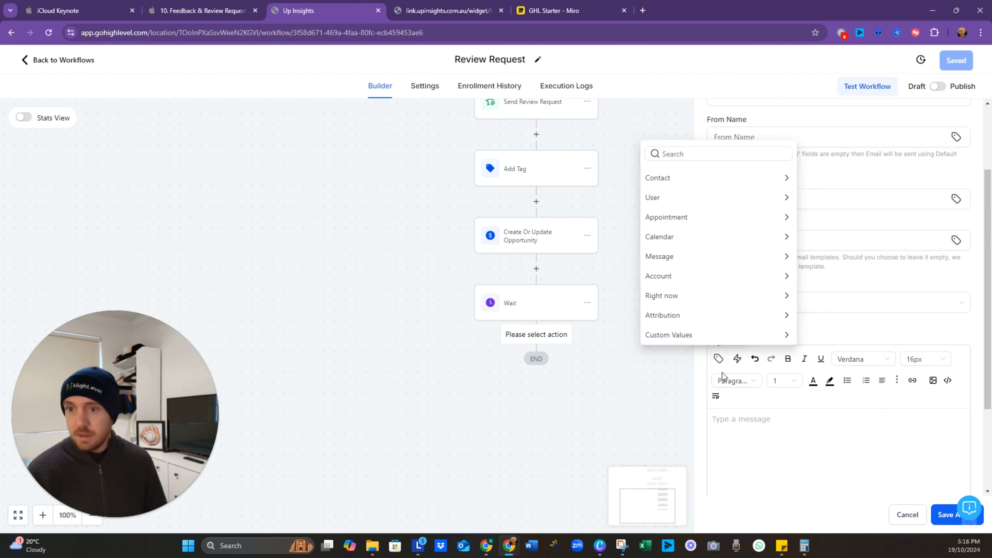
{"action": "left_click", "coordinate": [701, 156]}
{"action": "type", "text": "rev"}
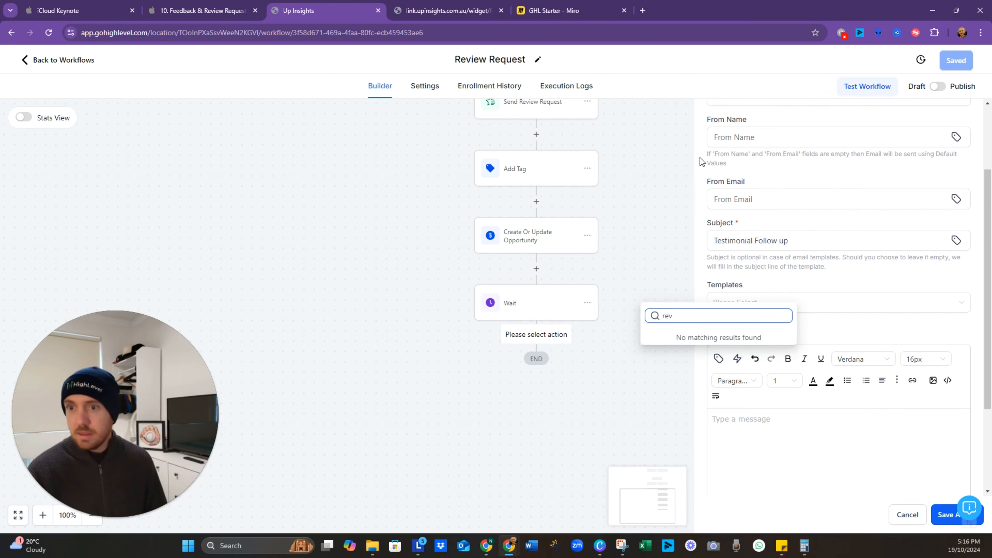
{"action": "left_click", "coordinate": [757, 483]}
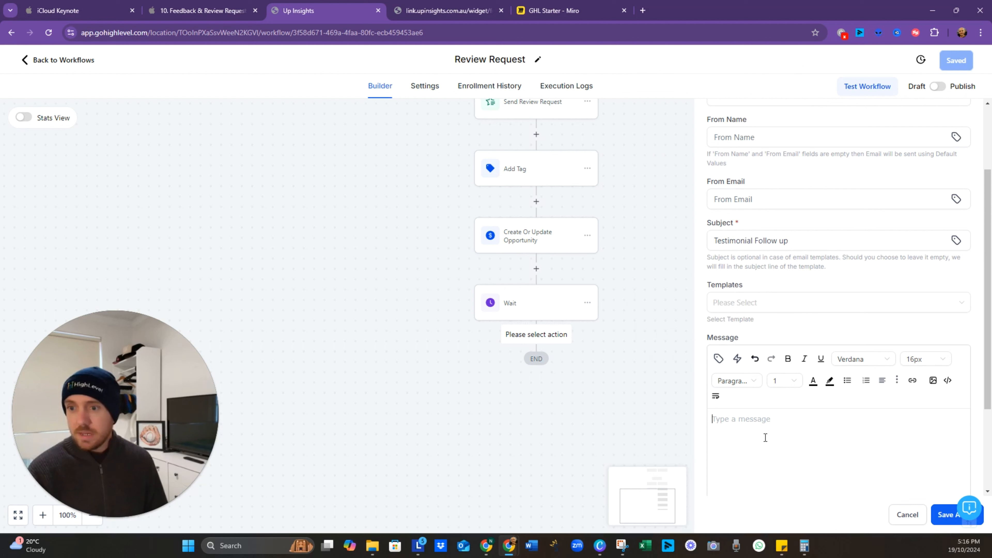
{"action": "type", "text": "q"}
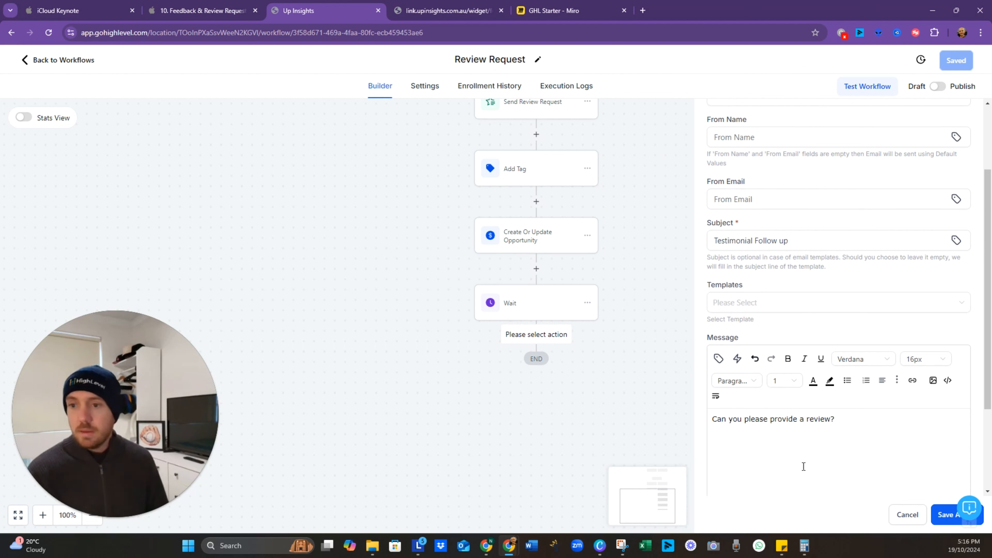
{"action": "key", "text": "Return"}
{"action": "key", "text": "Return"}
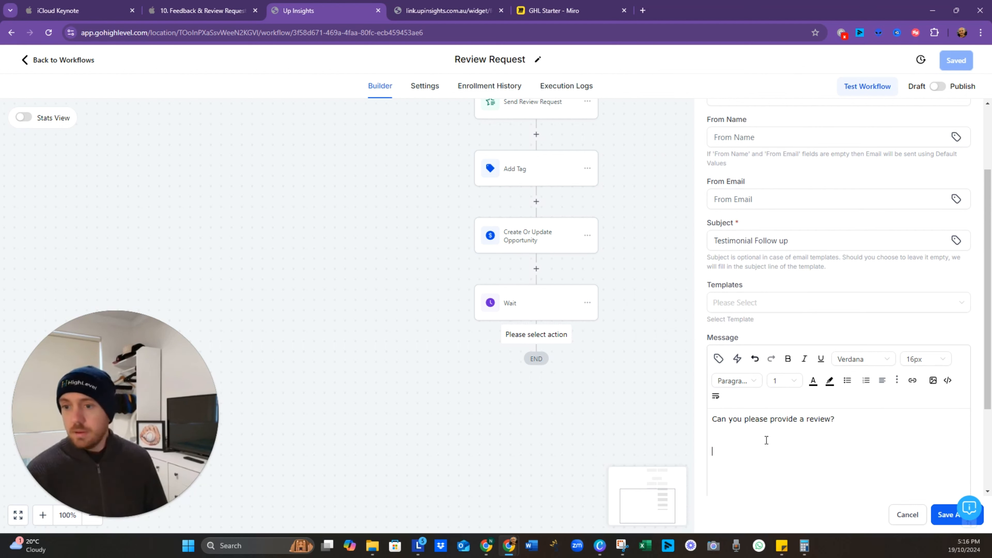
{"action": "left_click", "coordinate": [945, 518]}
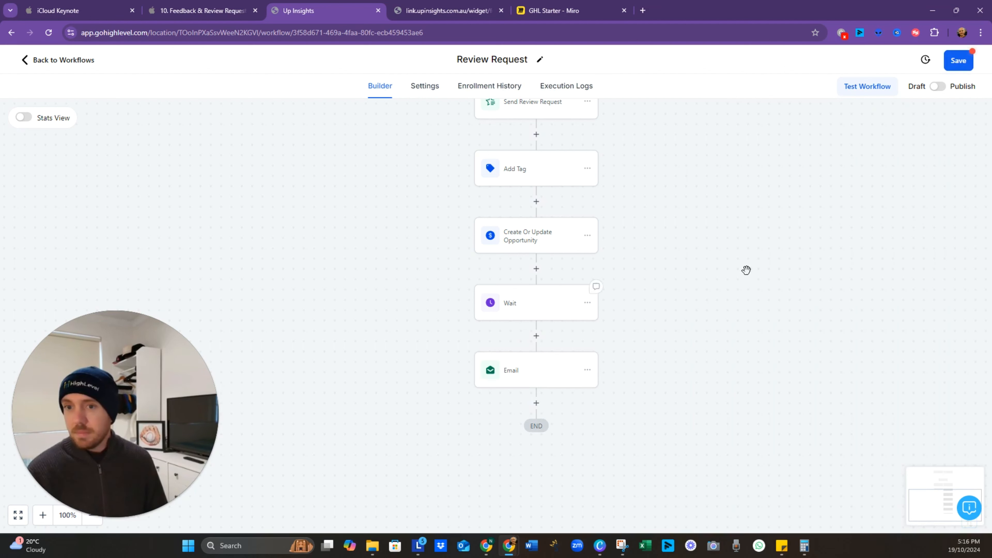
{"action": "left_click", "coordinate": [957, 65]}
Step: Duplicate the workflow's browser tab and close the upinsights widget tab
{"action": "right_click", "coordinate": [307, 10]}
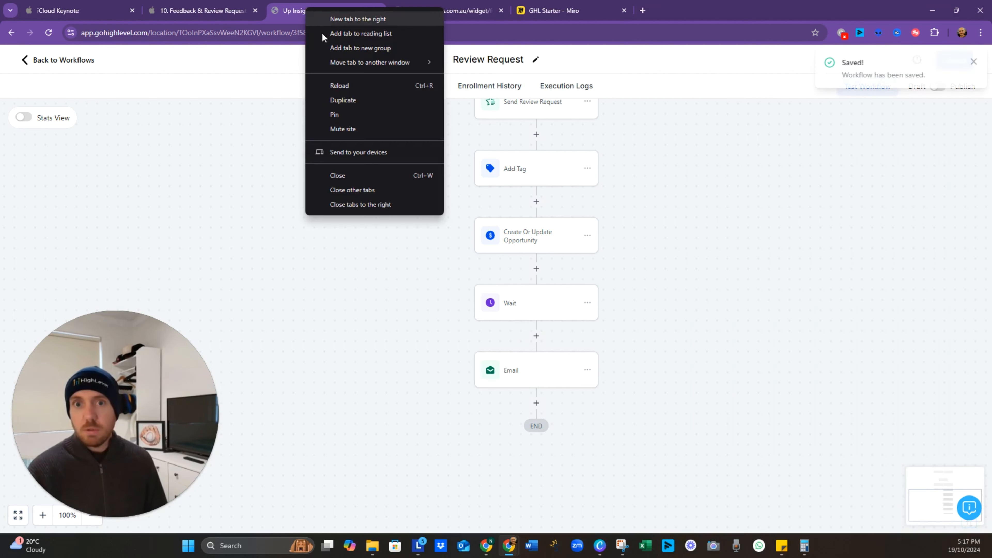
{"action": "left_click", "coordinate": [343, 100]}
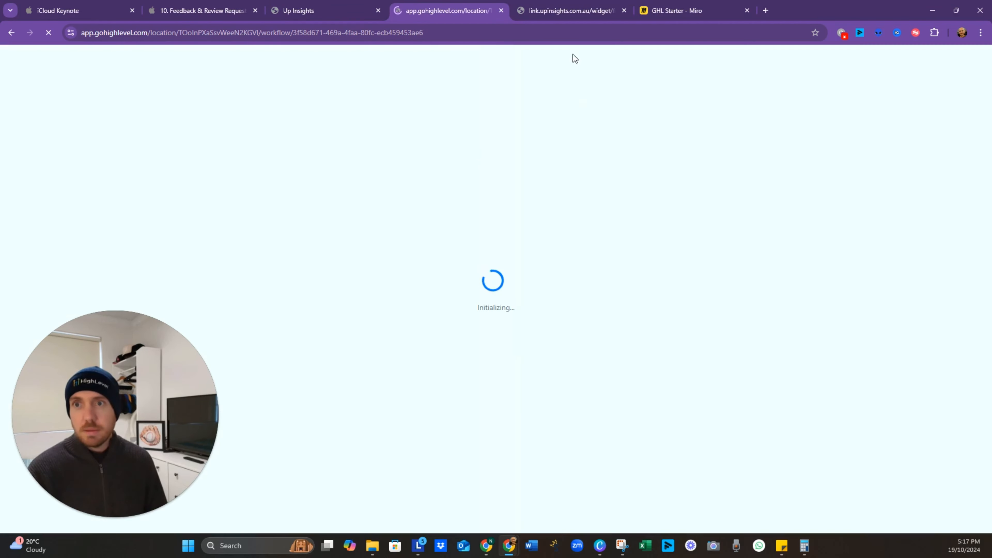
{"action": "left_click", "coordinate": [624, 10]}
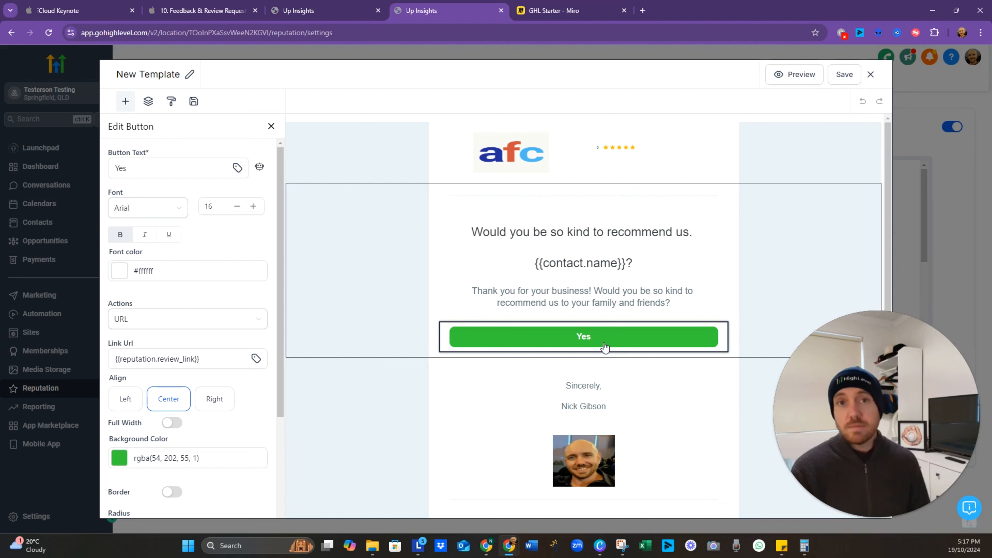
Step: Copy the {{reputation.review_link}} merge field and open the workflow's Email step settings
{"action": "left_click", "coordinate": [189, 357]}
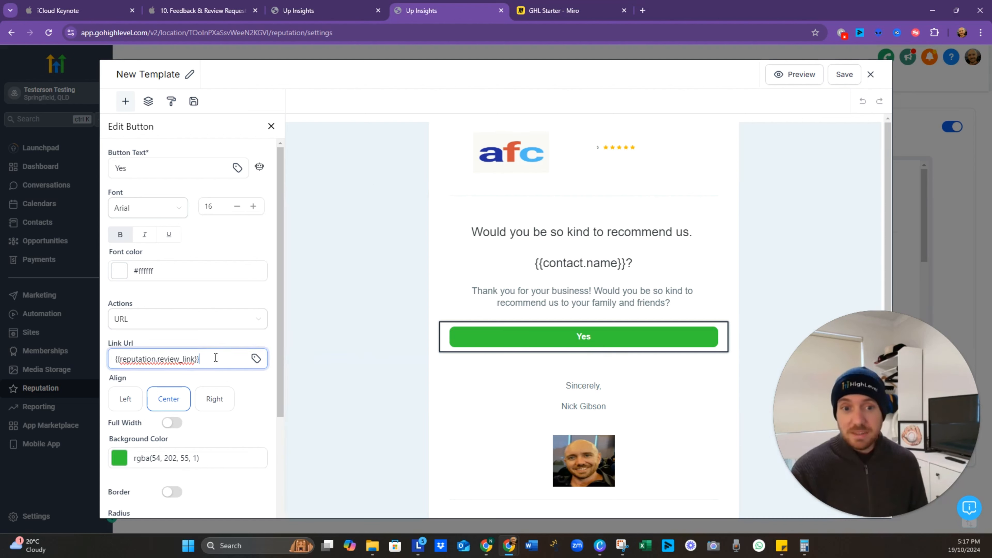
{"action": "triple_click", "coordinate": [190, 357]}
{"action": "key", "text": "ctrl+c"}
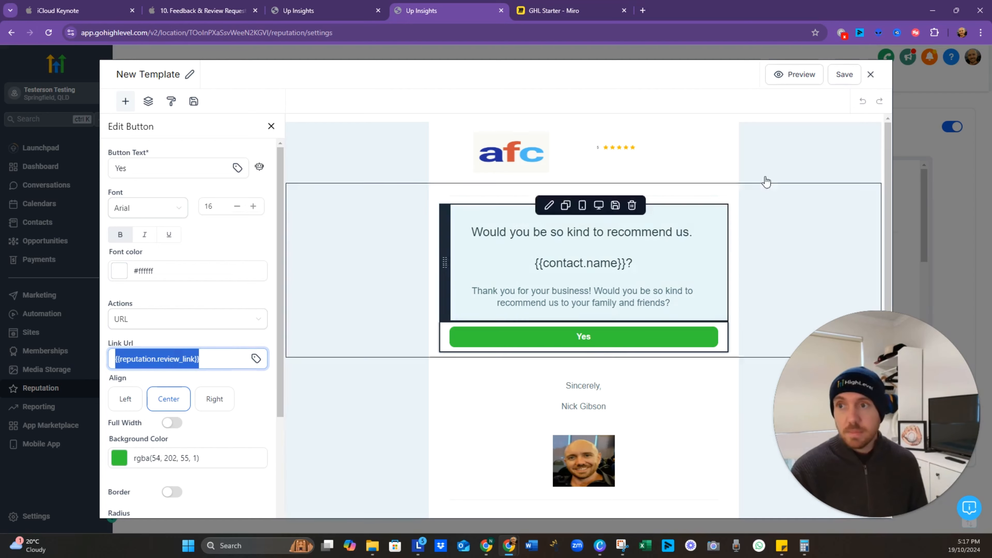
{"action": "left_click", "coordinate": [298, 10]}
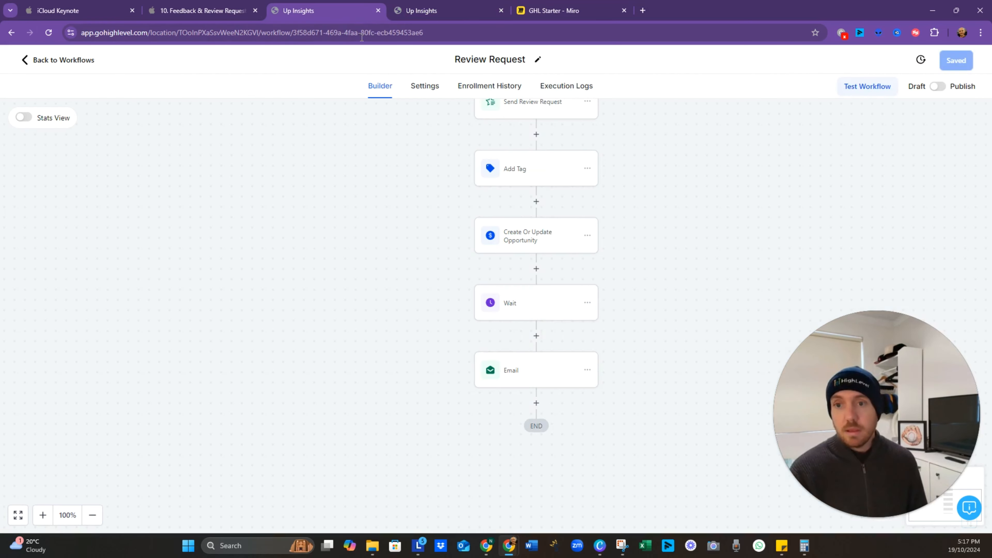
{"action": "left_click", "coordinate": [588, 370]}
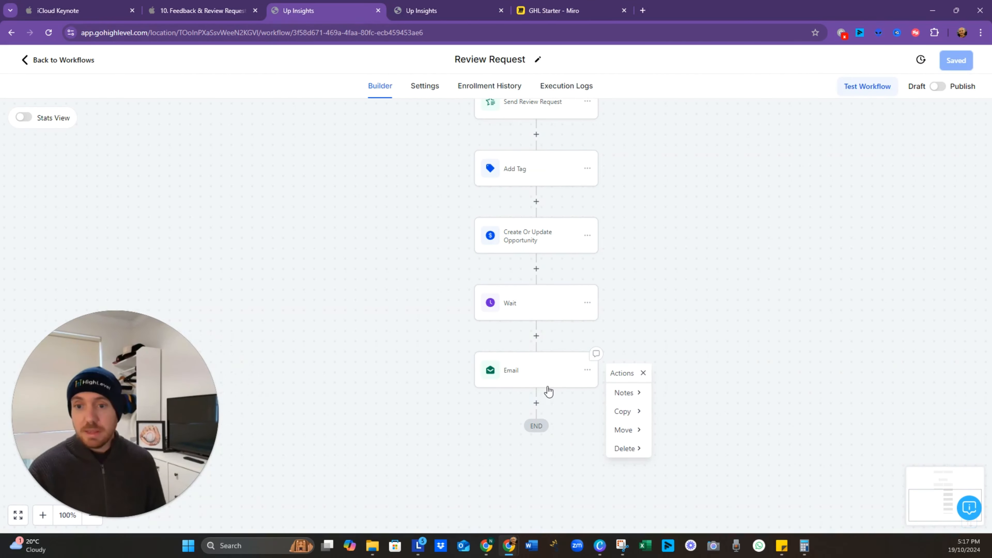
{"action": "left_click", "coordinate": [541, 374]}
{"action": "scroll", "coordinate": [855, 487], "scroll_direction": "down", "scroll_amount": 4}
{"action": "scroll", "coordinate": [856, 487], "scroll_direction": "down", "scroll_amount": 1}
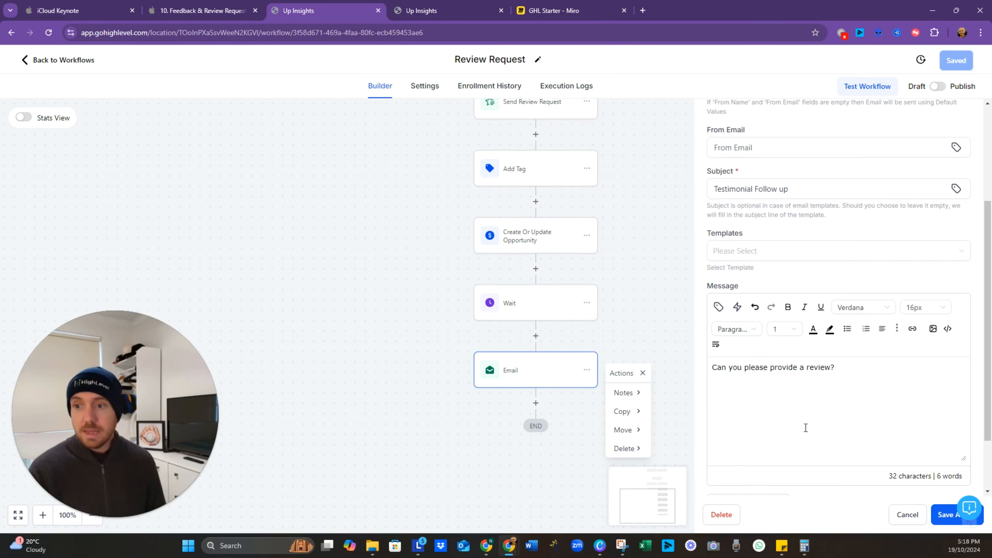
Step: Insert a 'Leave a Testimonial' link to {{reputation.review_link}} in the email and save
{"action": "left_click", "coordinate": [913, 329]}
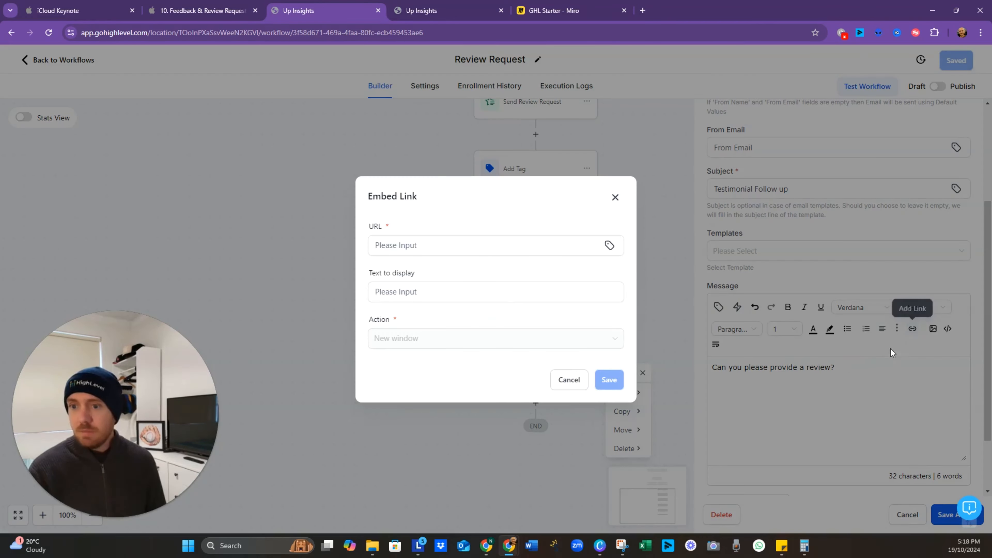
{"action": "left_click", "coordinate": [461, 251]}
{"action": "key", "text": "ctrl+v"}
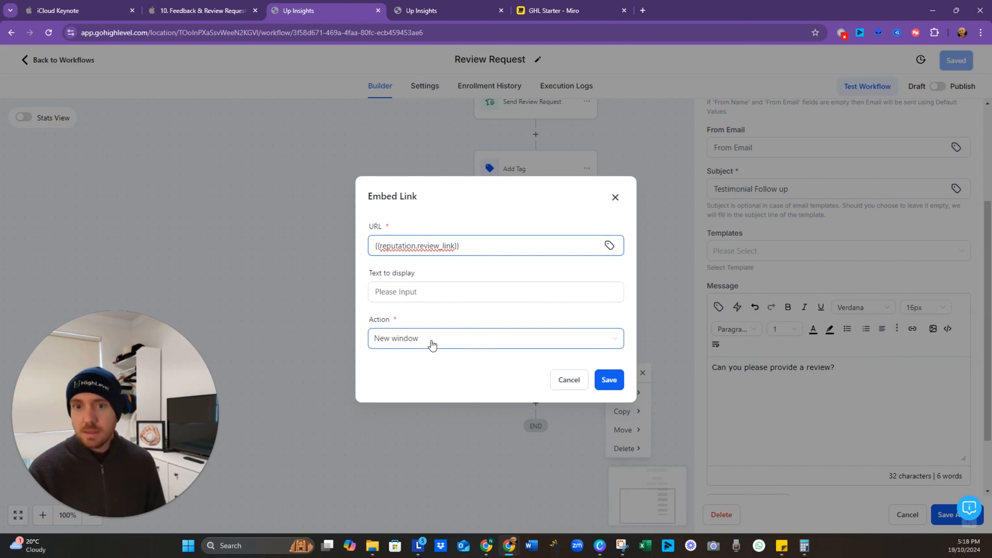
{"action": "left_click", "coordinate": [456, 297]}
{"action": "type", "text": "Leave"}
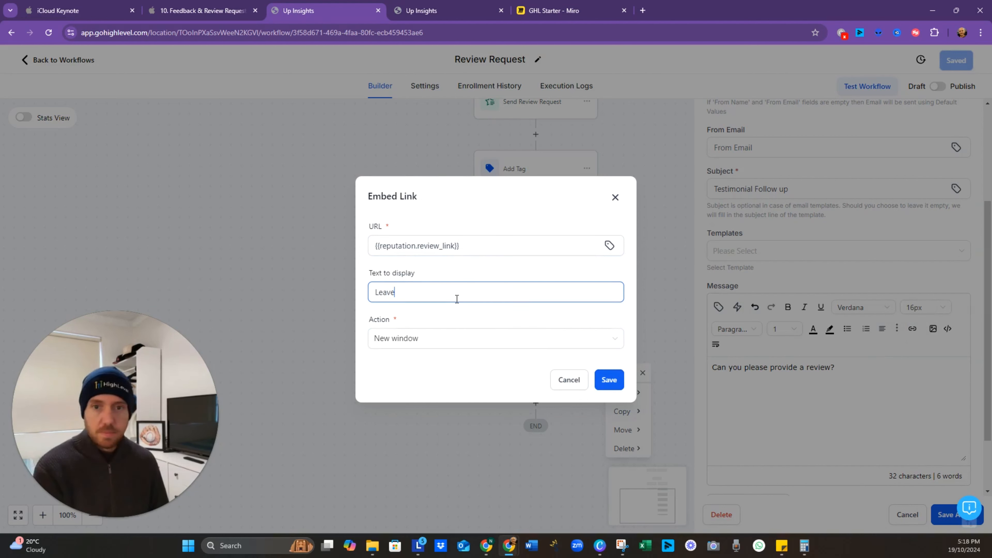
{"action": "type", "text": " a Tes"}
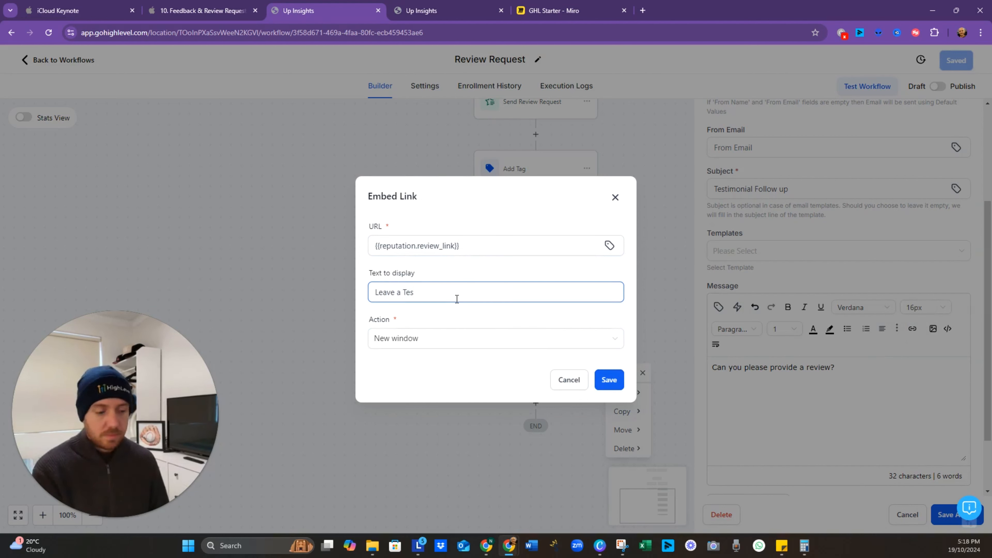
{"action": "type", "text": "timonial"}
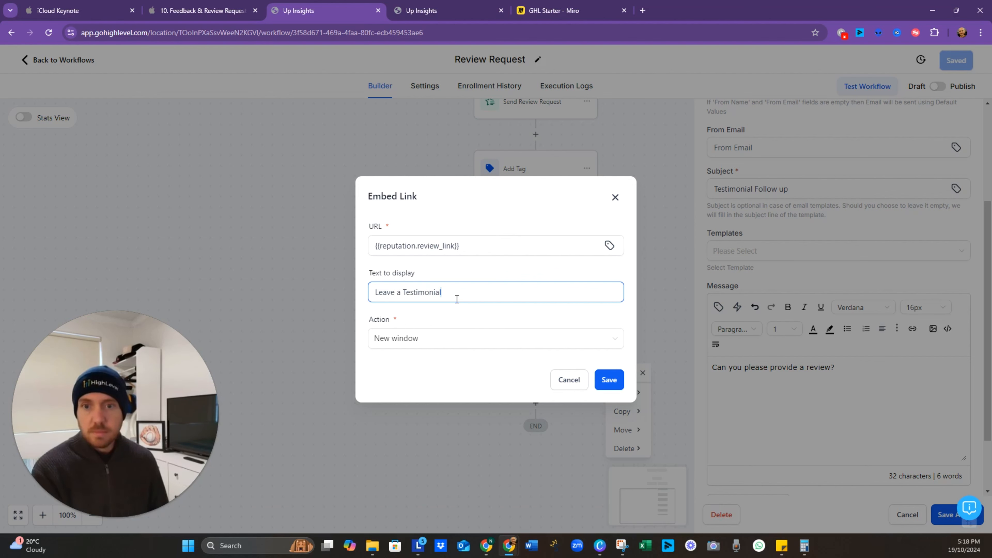
{"action": "left_click", "coordinate": [610, 380]}
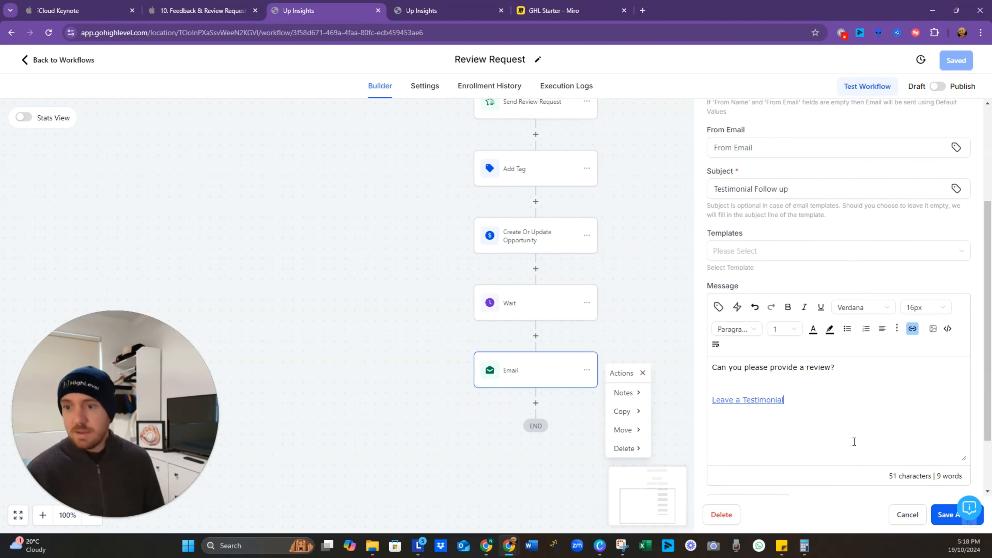
{"action": "left_click", "coordinate": [944, 516]}
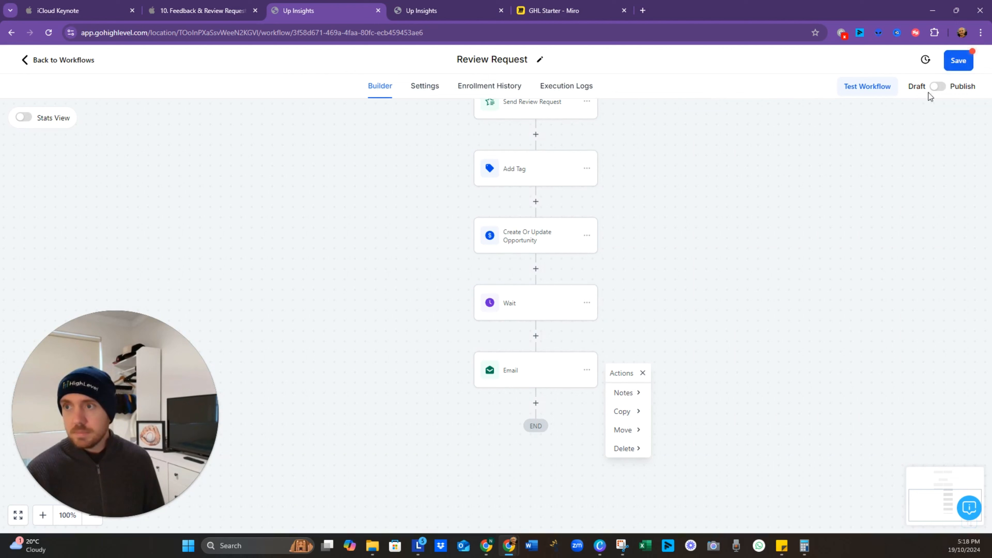
{"action": "left_click", "coordinate": [958, 65]}
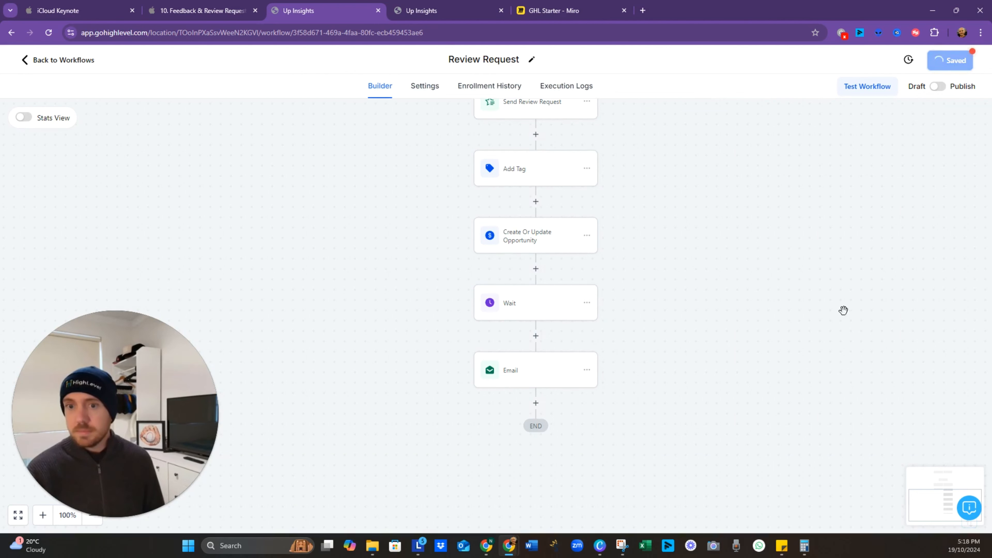
{"action": "left_click", "coordinate": [555, 14]}
{"action": "scroll", "coordinate": [525, 327], "scroll_direction": "down", "scroll_amount": 4}
{"action": "left_click_drag", "start_coordinate": [521, 411], "coordinate": [463, 461]}
{"action": "scroll", "coordinate": [485, 170], "scroll_direction": "up", "scroll_amount": 3}
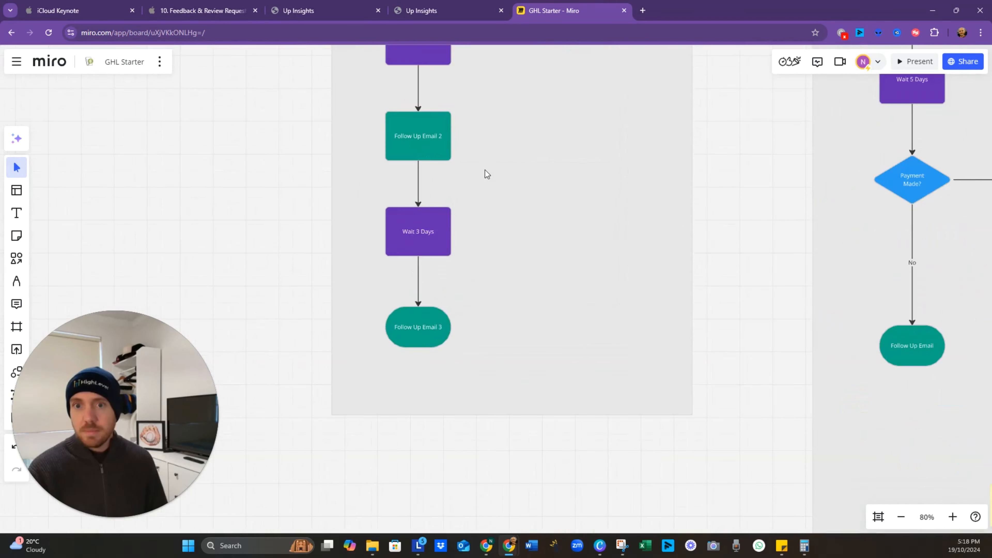
{"action": "left_click_drag", "start_coordinate": [484, 170], "coordinate": [509, 346]}
{"action": "right_click", "coordinate": [493, 247]}
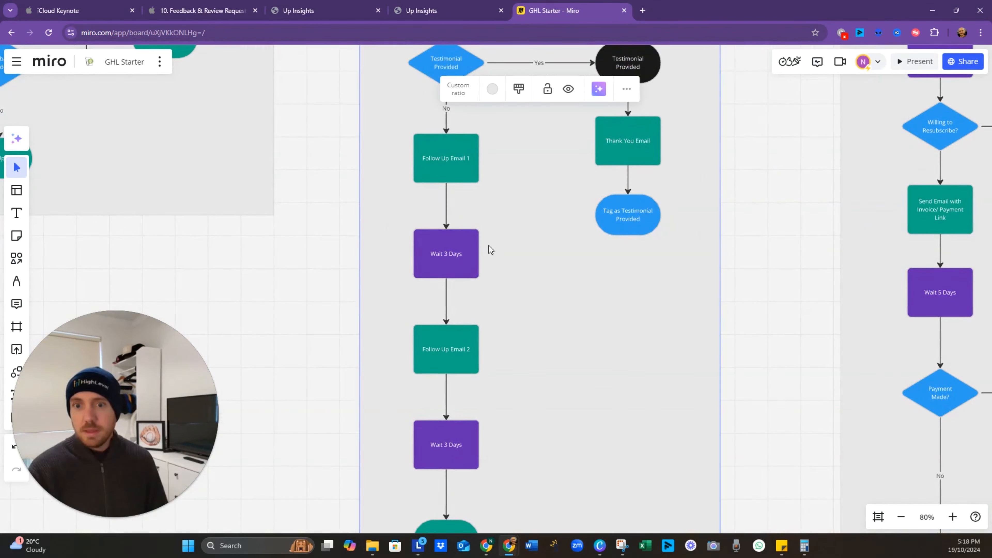
{"action": "left_click", "coordinate": [410, 370]}
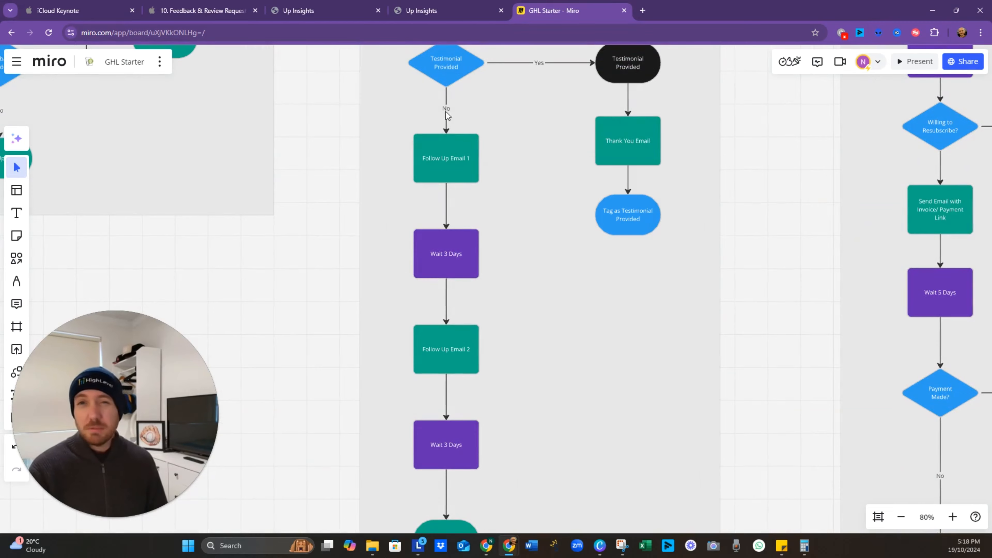
{"action": "left_click", "coordinate": [425, 7]}
{"action": "left_click", "coordinate": [331, 6]}
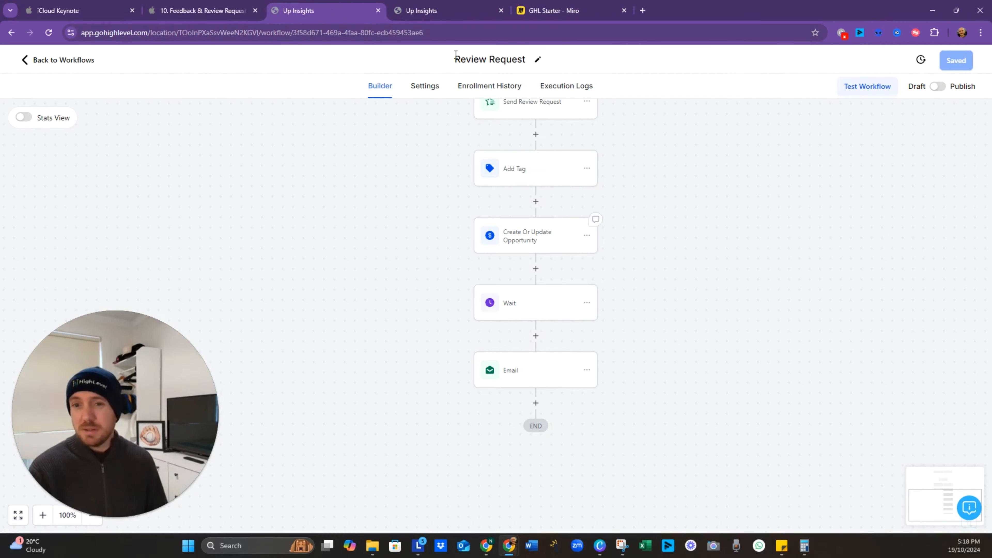
Step: Close the extra tab and copy the Wait and Email steps to follow the Email step
{"action": "left_click", "coordinate": [501, 10]}
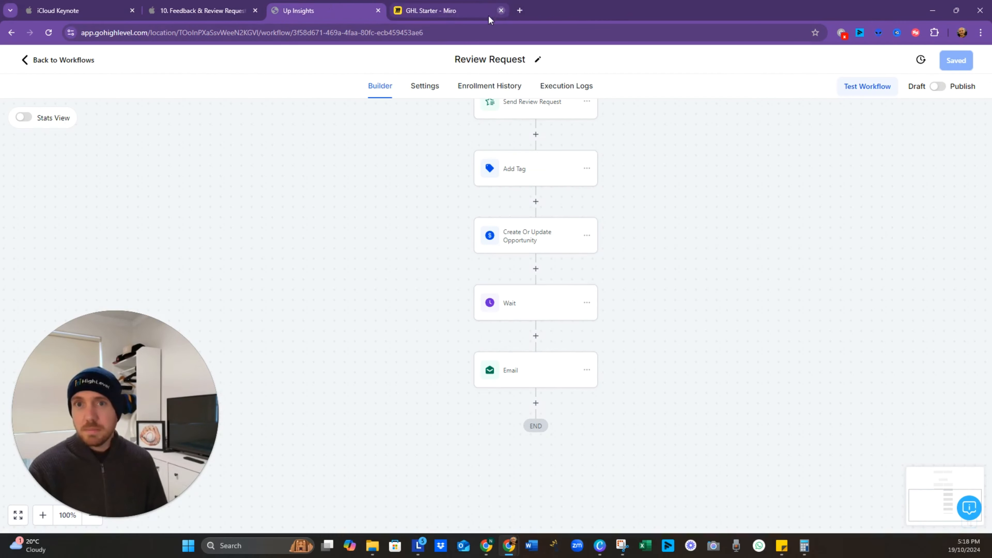
{"action": "left_click", "coordinate": [587, 303]}
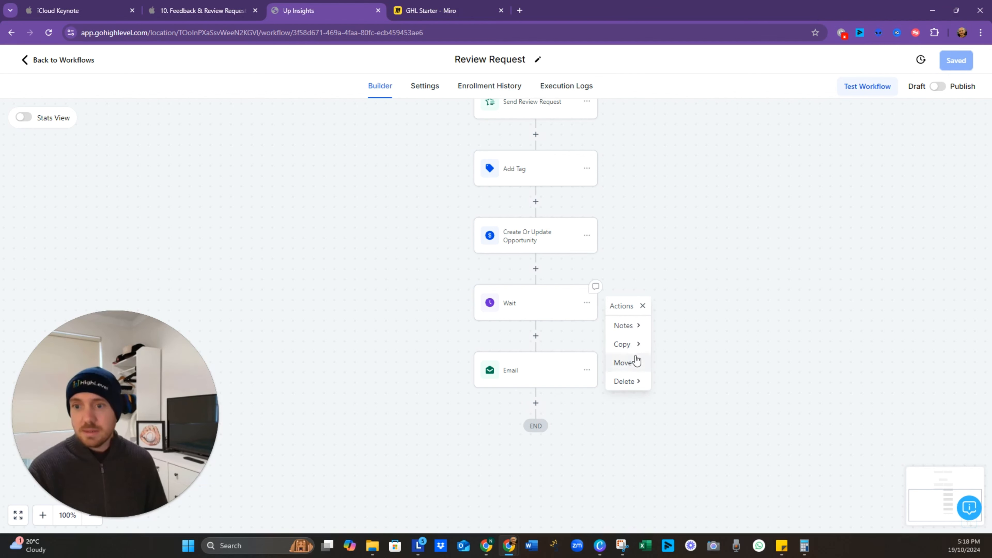
{"action": "left_click", "coordinate": [634, 345]}
{"action": "left_click", "coordinate": [684, 344]}
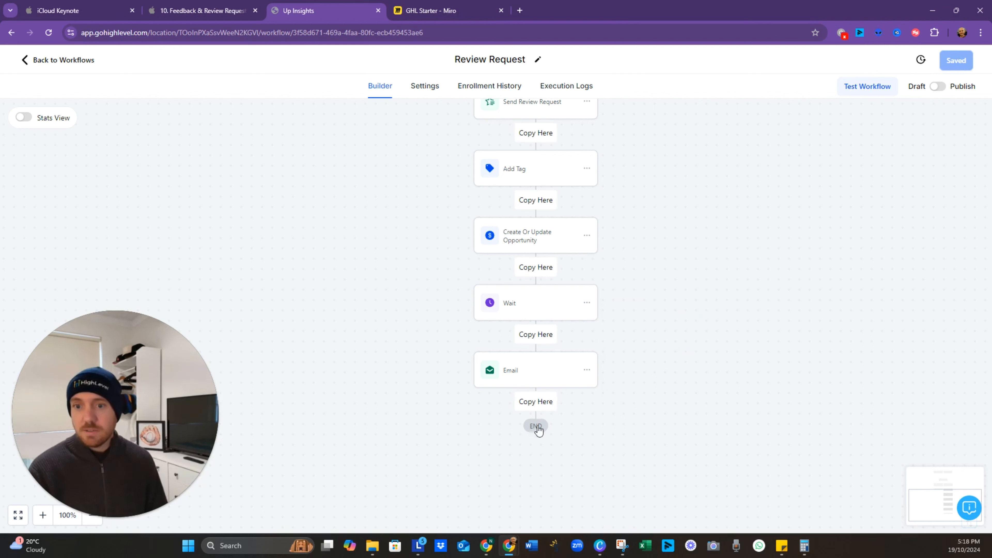
{"action": "left_click", "coordinate": [536, 403]}
{"action": "left_click_drag", "start_coordinate": [629, 434], "coordinate": [581, 294]}
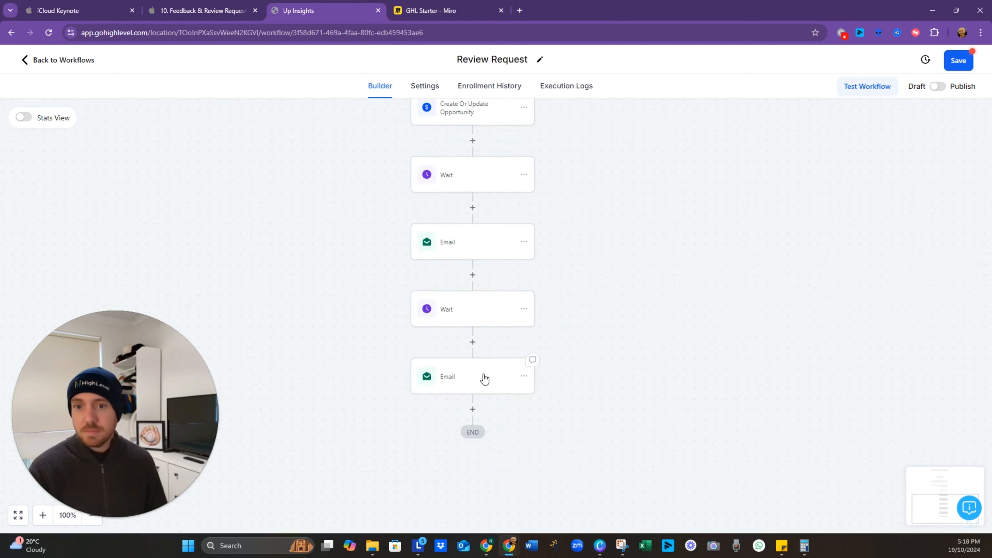
Step: Save the duplicated Email step and the workflow, then return to the workflow list
{"action": "left_click", "coordinate": [484, 378]}
{"action": "scroll", "coordinate": [760, 405], "scroll_direction": "down", "scroll_amount": 4}
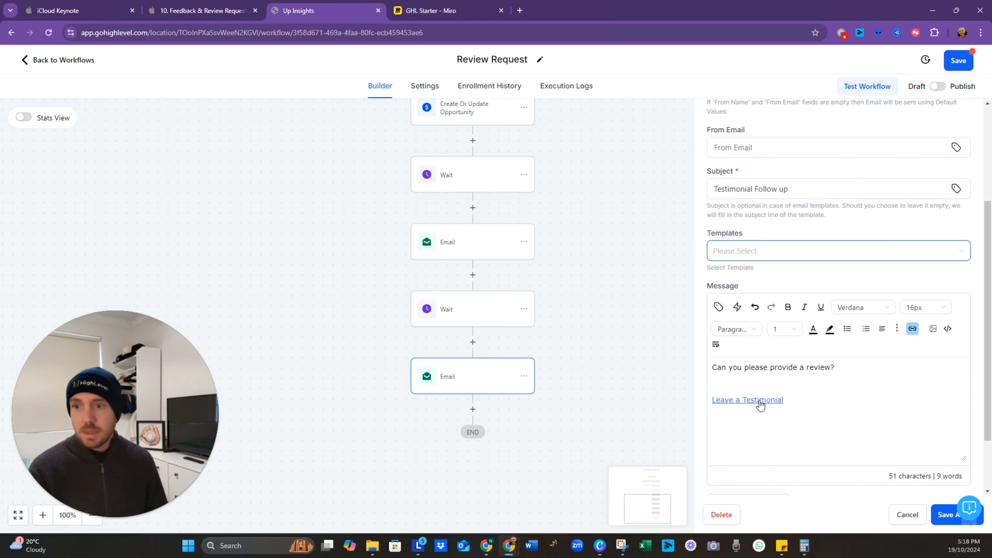
{"action": "left_click", "coordinate": [848, 378]}
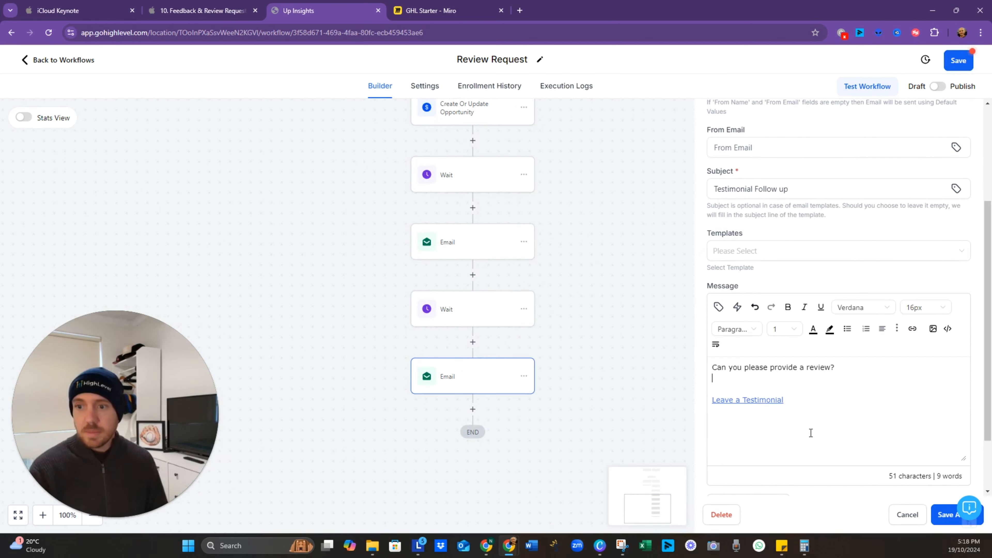
{"action": "left_click", "coordinate": [943, 517]}
{"action": "left_click", "coordinate": [955, 62]}
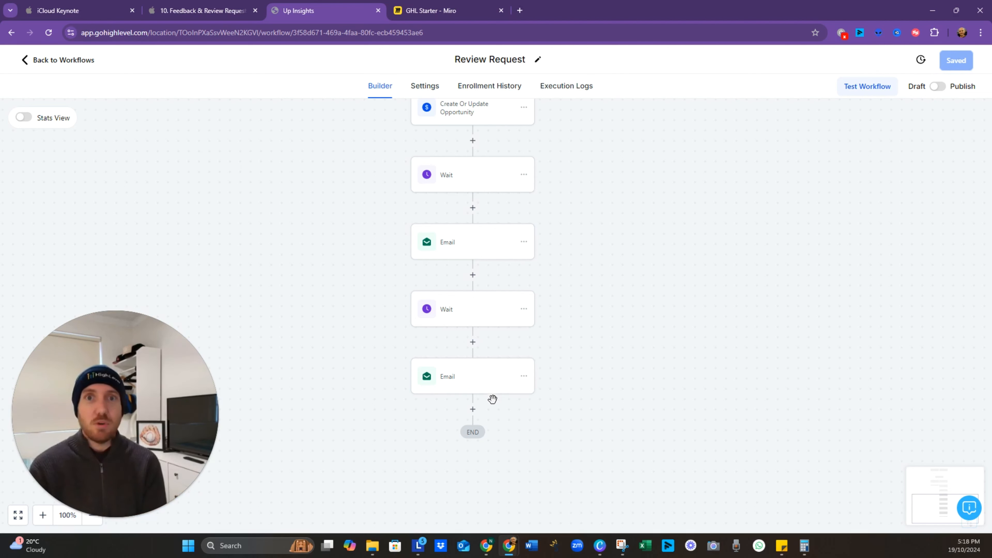
{"action": "scroll", "coordinate": [314, 226], "scroll_direction": "up", "scroll_amount": 3}
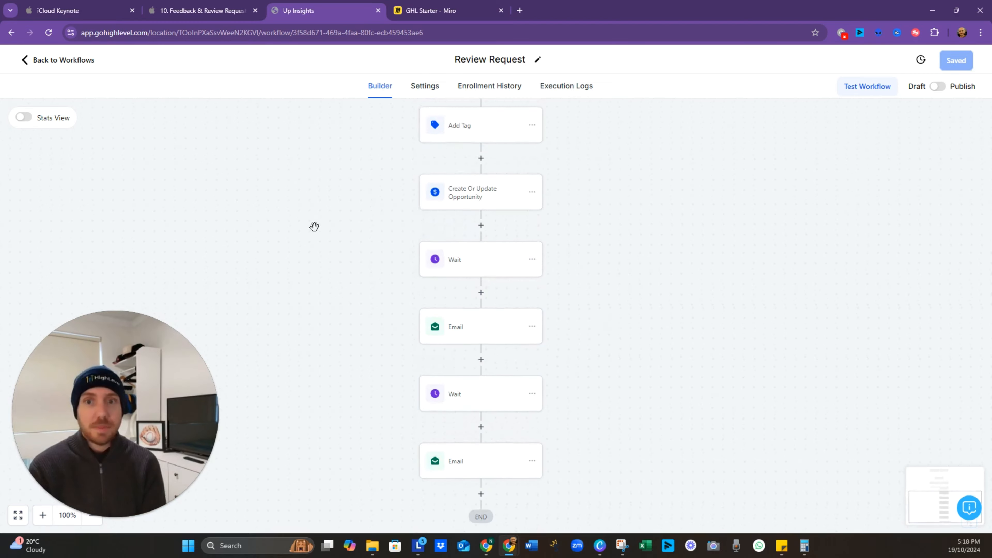
{"action": "left_click", "coordinate": [48, 62]}
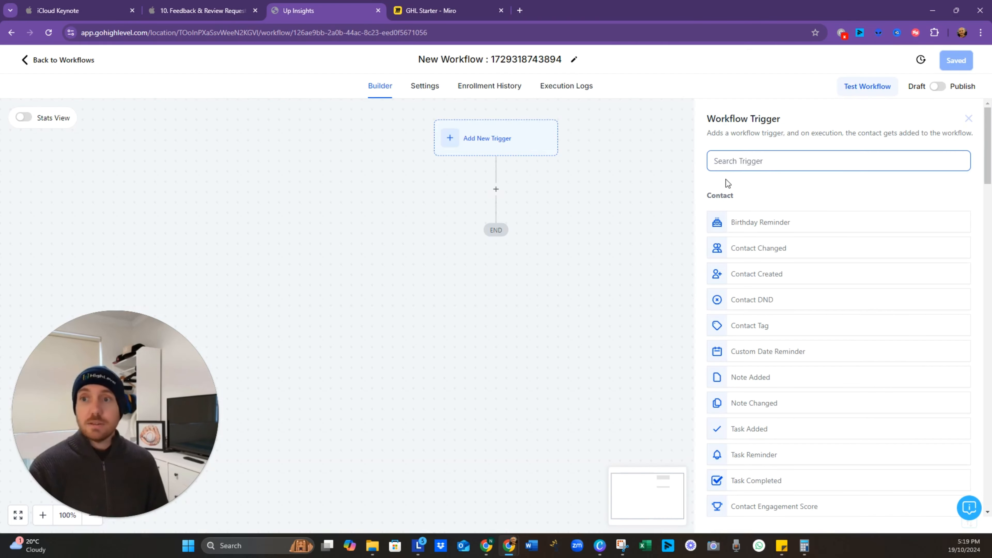
Step: Add a New Review Received trigger filtered to Review Source is Facebook and save
{"action": "type", "text": "rev"}
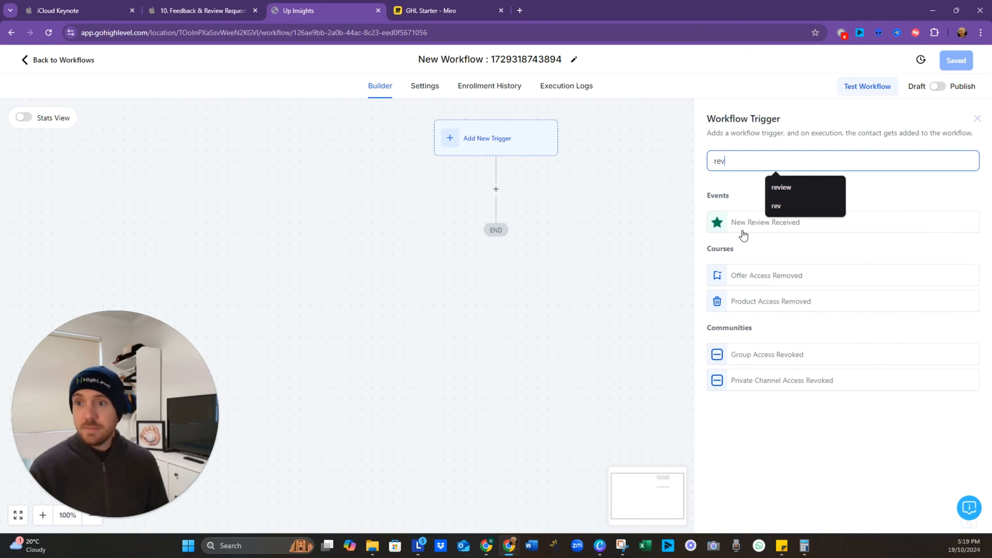
{"action": "left_click", "coordinate": [746, 223]}
{"action": "left_click", "coordinate": [580, 271]}
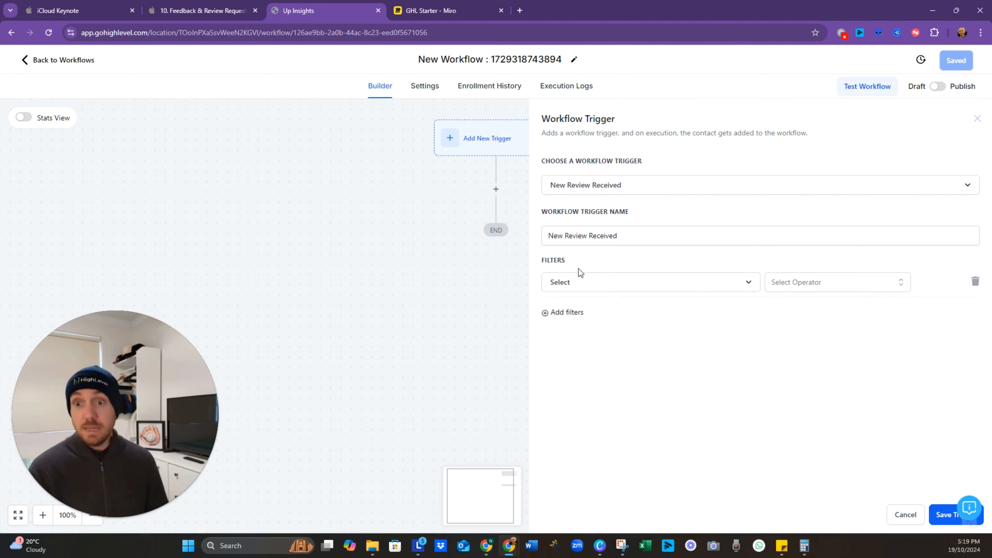
{"action": "left_click", "coordinate": [655, 288]}
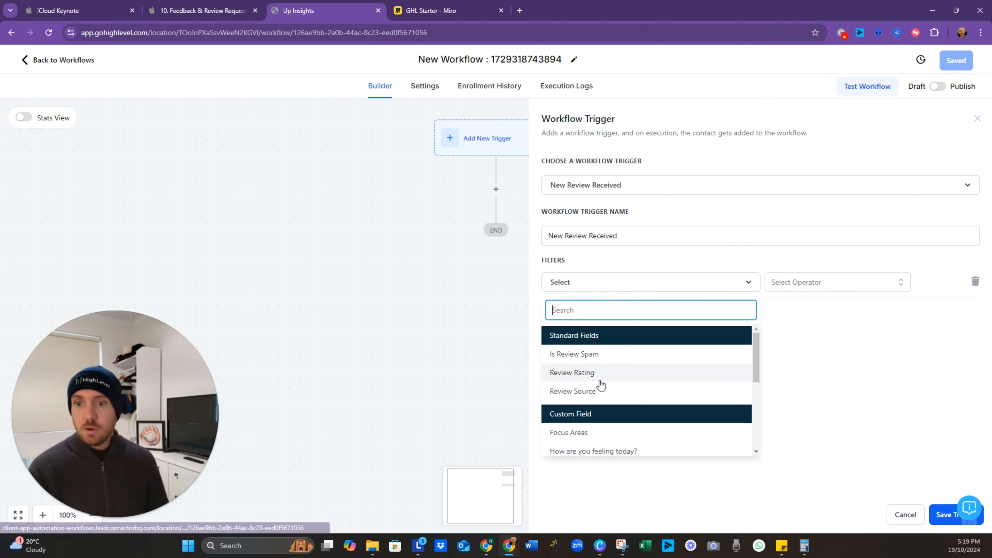
{"action": "left_click", "coordinate": [613, 391]}
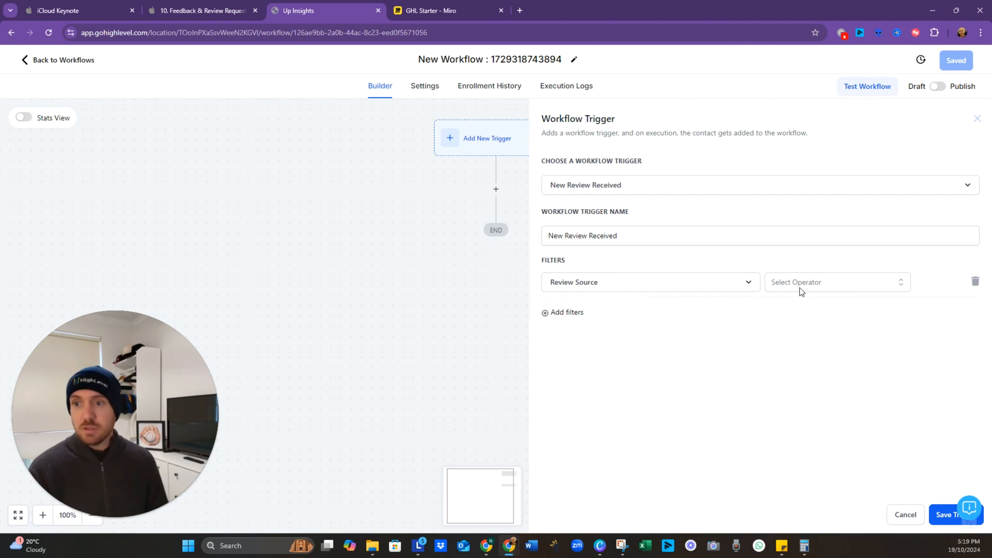
{"action": "left_click", "coordinate": [800, 288]}
{"action": "left_click", "coordinate": [806, 307]}
{"action": "left_click", "coordinate": [871, 292]}
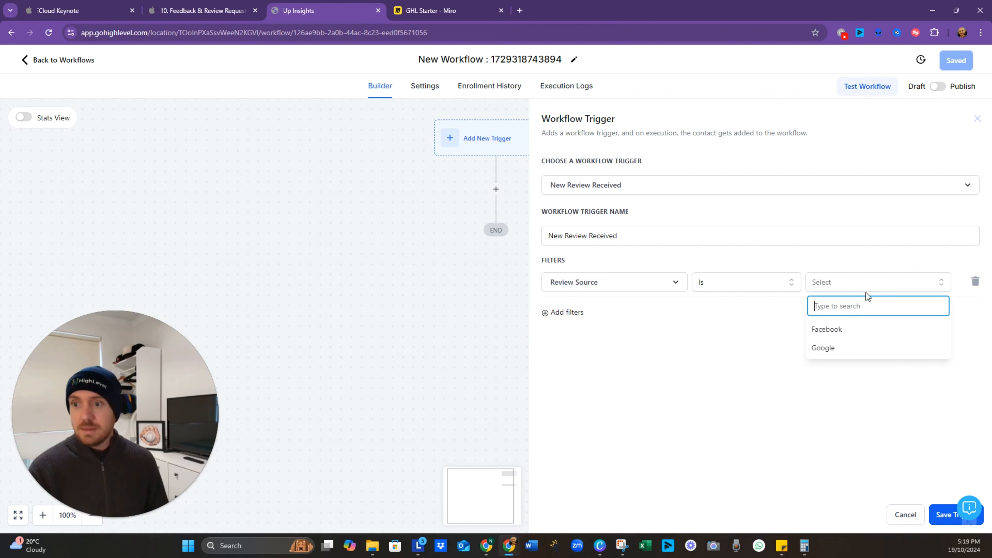
{"action": "left_click", "coordinate": [844, 330]}
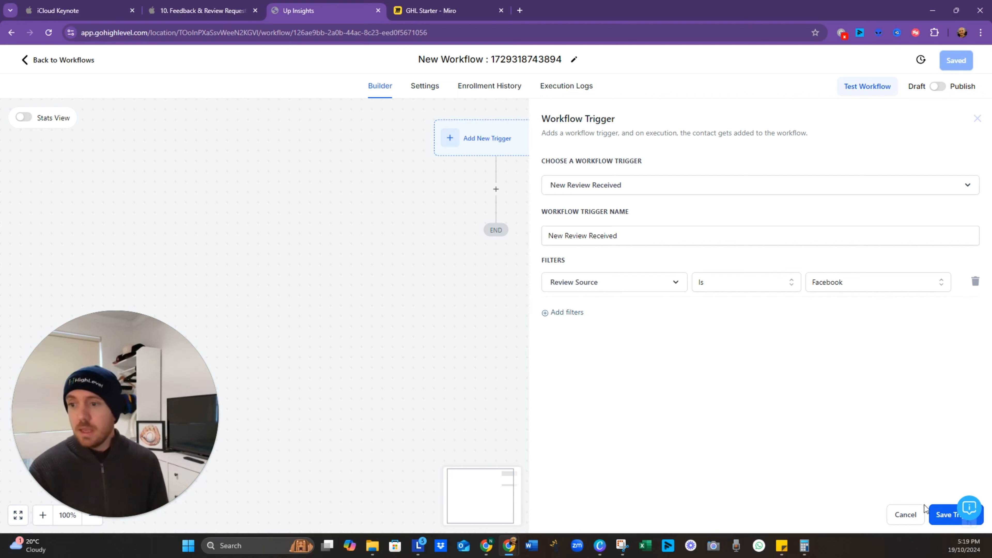
{"action": "left_click", "coordinate": [947, 515]}
{"action": "left_click", "coordinate": [956, 64]}
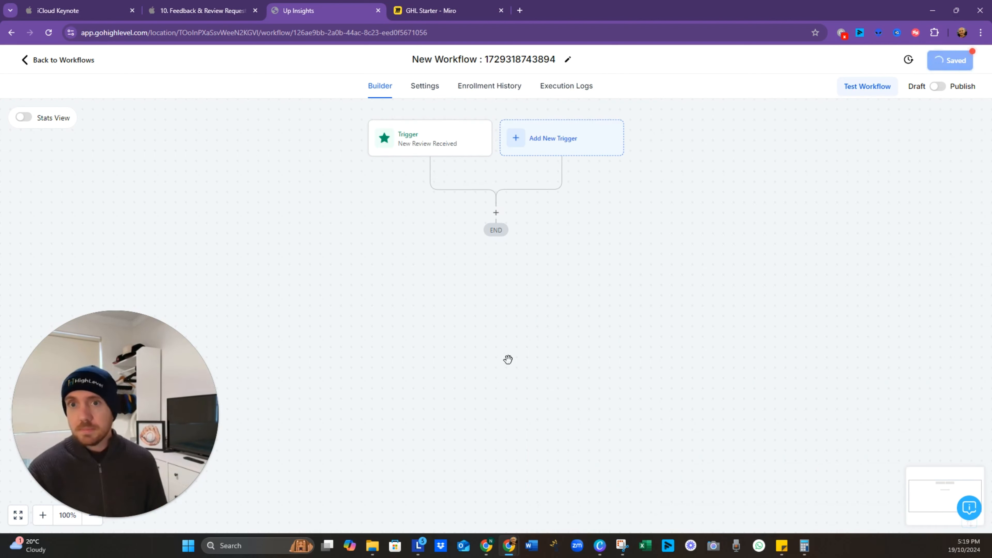
Step: Name the new workflow 'Review received'
{"action": "left_click", "coordinate": [496, 57]}
{"action": "type", "text": "Re"}
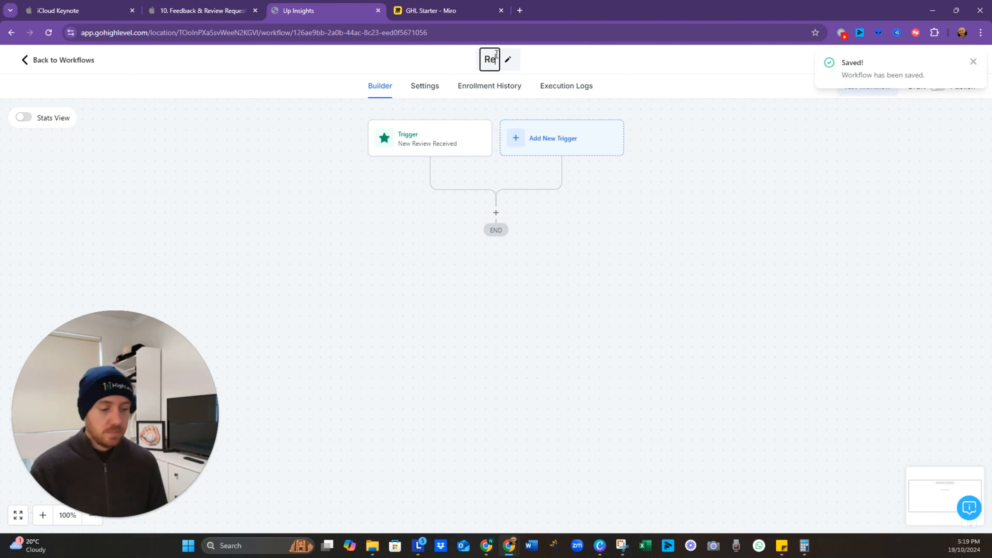
{"action": "type", "text": "view received"}
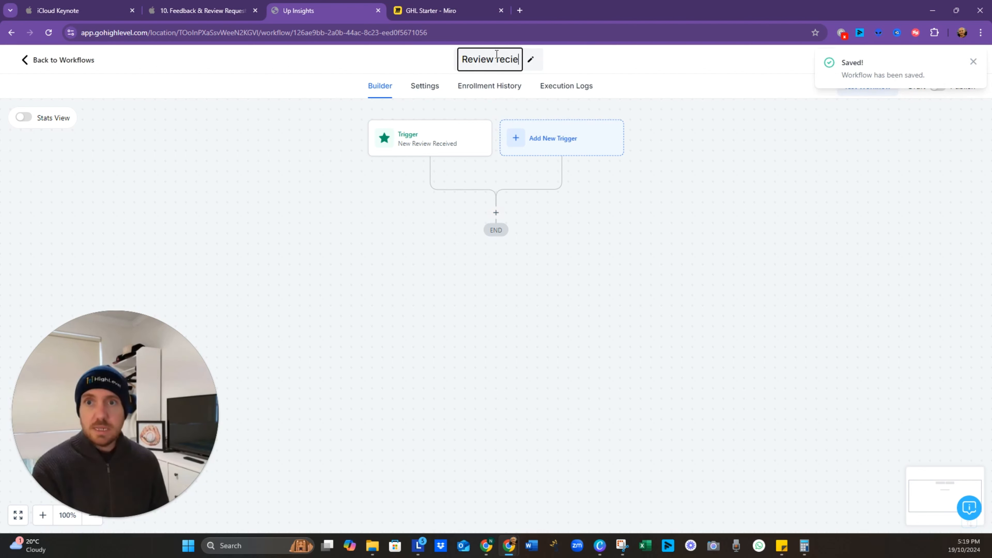
{"action": "left_click", "coordinate": [556, 227]}
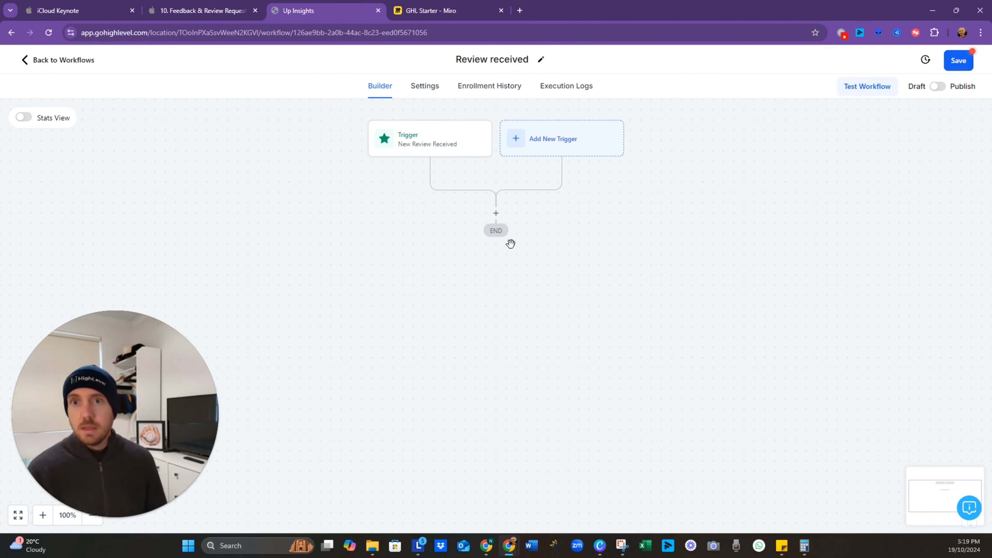
Step: Add an Add Contact Tag step applying 'testimonial provided' and save the workflow
{"action": "left_click", "coordinate": [497, 212]}
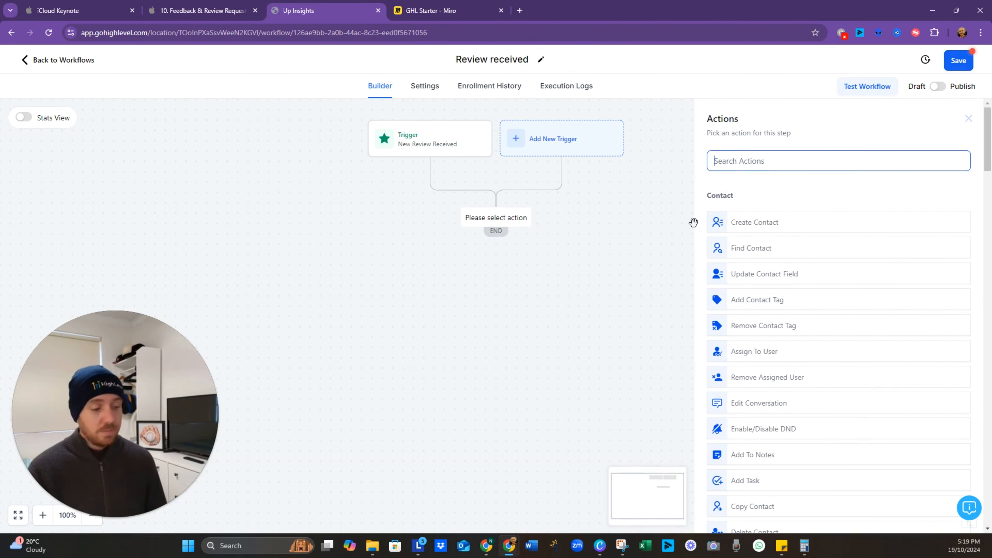
{"action": "type", "text": "ad"}
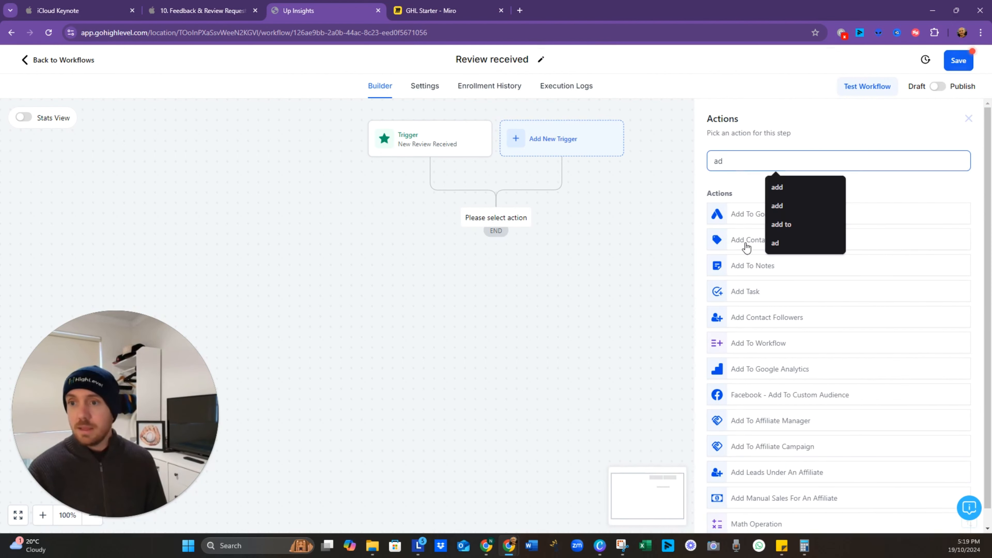
{"action": "left_click", "coordinate": [746, 246]}
{"action": "left_click", "coordinate": [804, 234]}
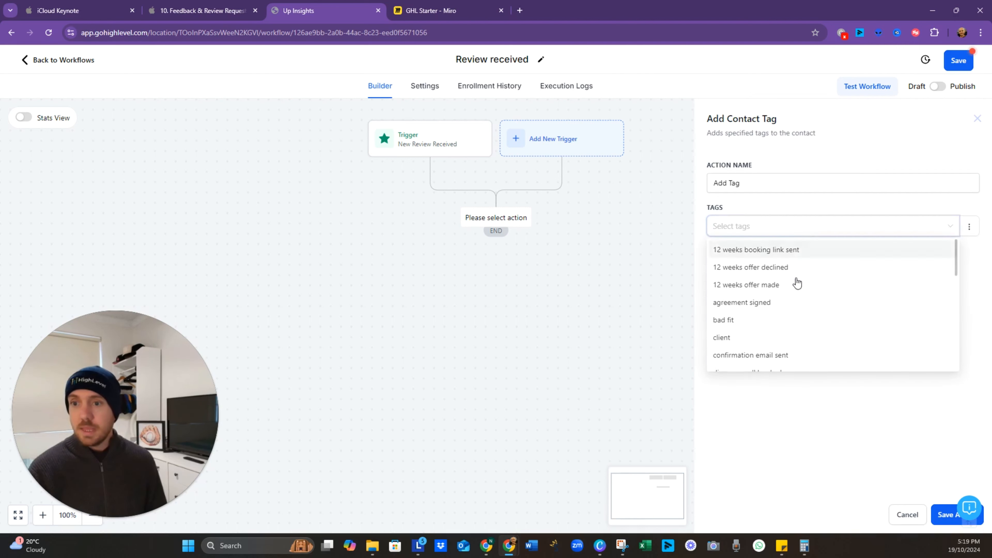
{"action": "scroll", "coordinate": [795, 285], "scroll_direction": "down", "scroll_amount": 5}
{"action": "scroll", "coordinate": [787, 311], "scroll_direction": "up", "scroll_amount": 2}
{"action": "scroll", "coordinate": [786, 311], "scroll_direction": "down", "scroll_amount": 4}
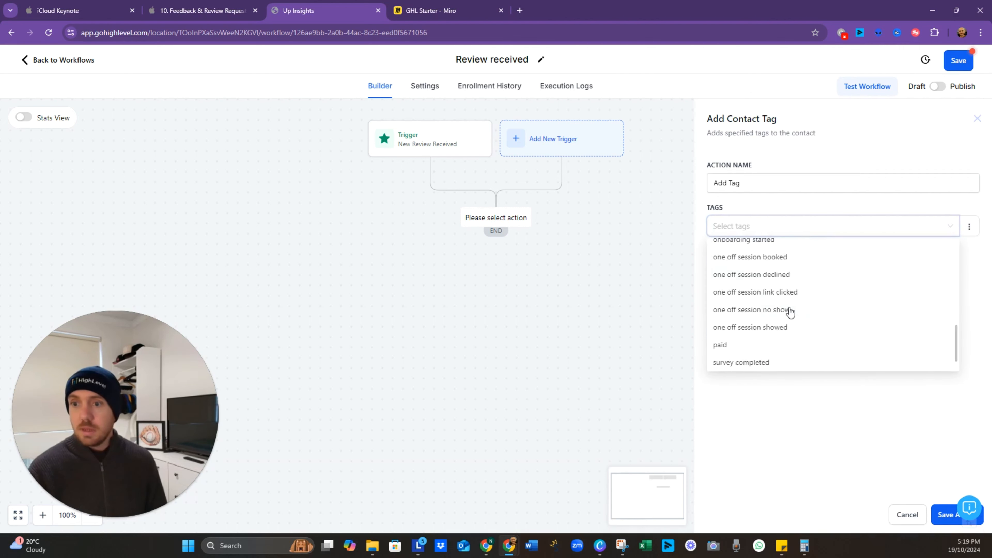
{"action": "left_click", "coordinate": [783, 365]}
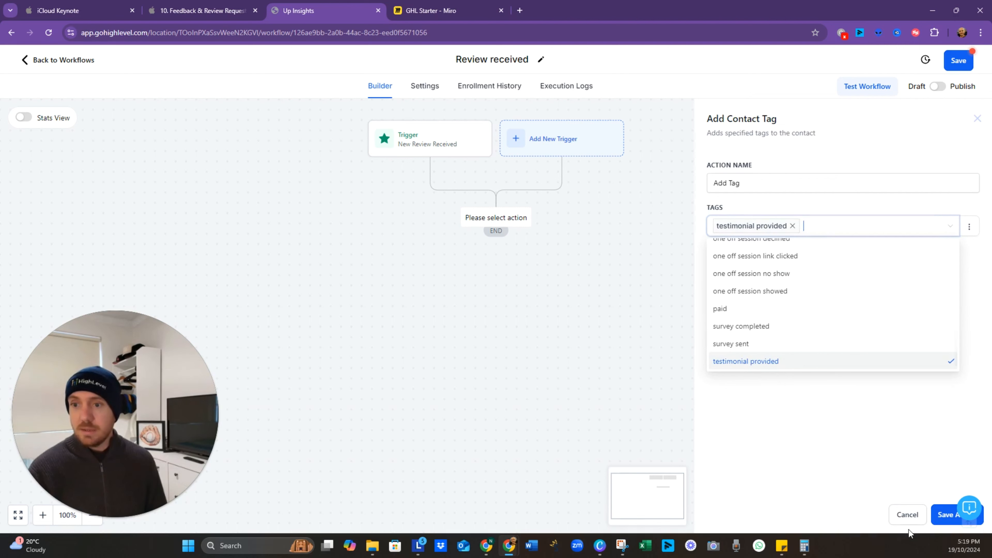
{"action": "left_click", "coordinate": [874, 456]}
{"action": "left_click", "coordinate": [937, 520]}
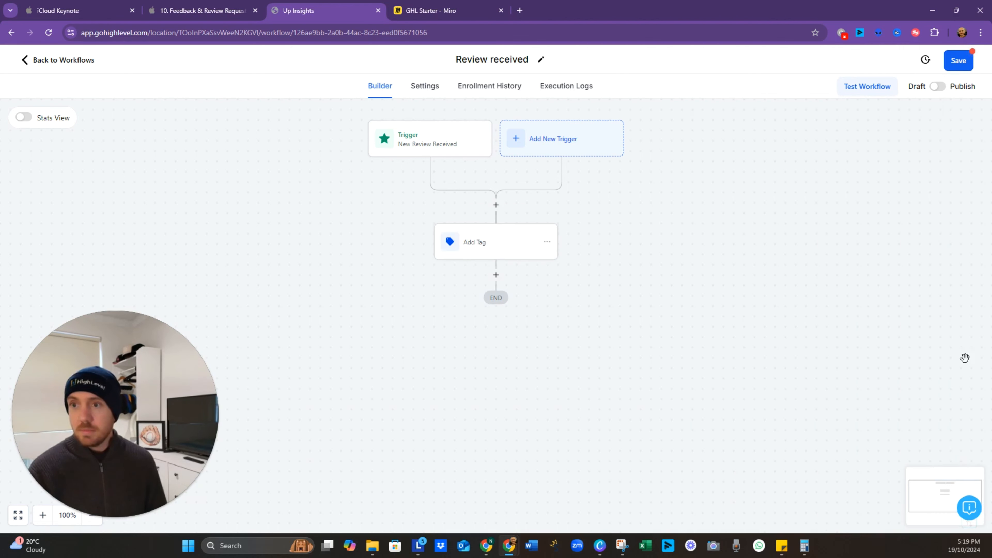
{"action": "left_click", "coordinate": [969, 66]}
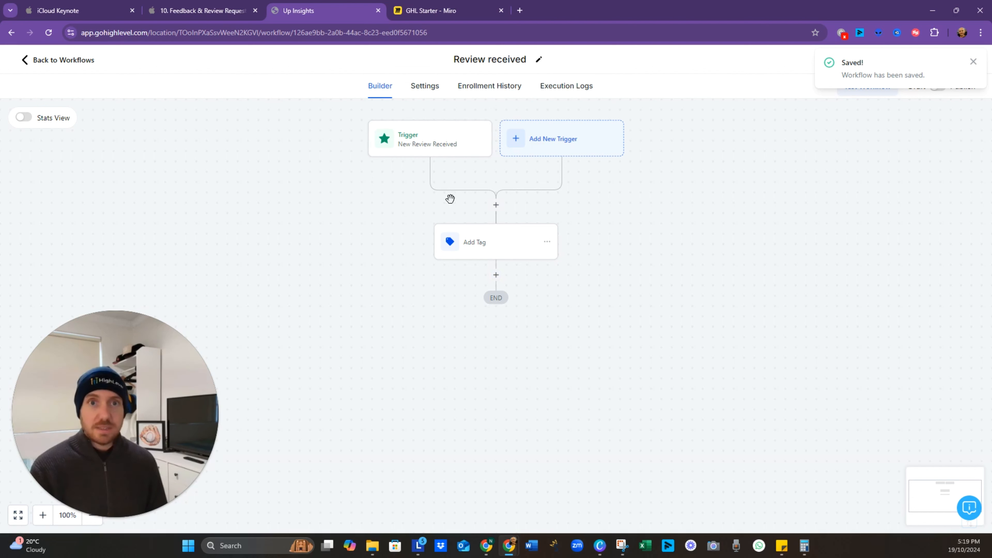
Step: Correct the workflow name to 'Review Received'
{"action": "left_click", "coordinate": [489, 63]}
{"action": "key", "text": "Delete"}
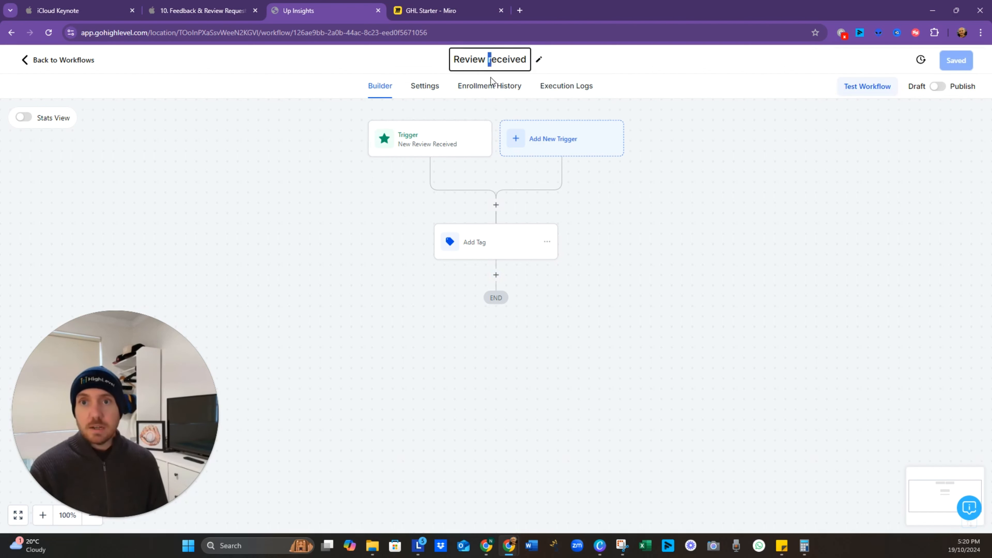
{"action": "type", "text": "T"}
{"action": "type", "text": "R"}
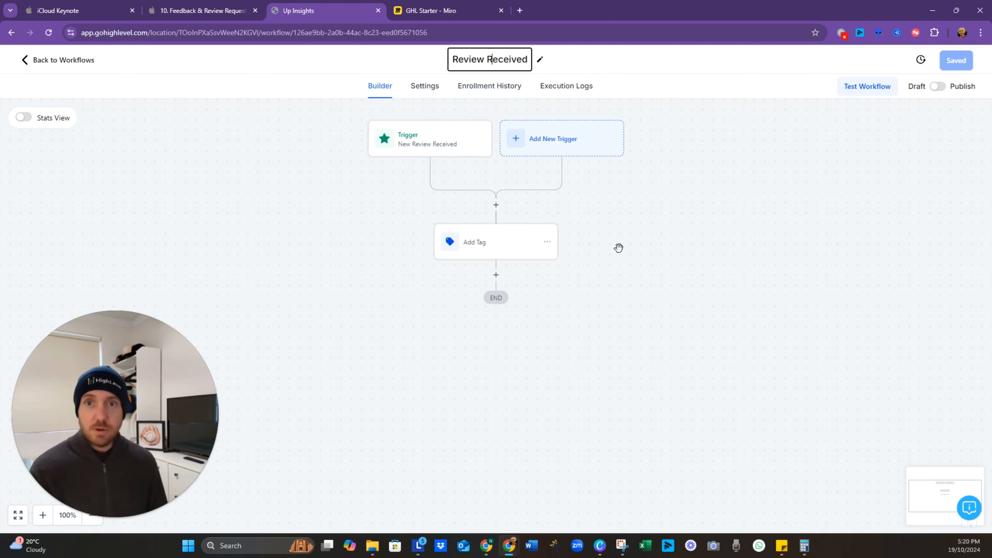
{"action": "key", "text": "Return"}
Step: Add a Send Email step with subject 'Thanks' and message 'Thanks for the testimonial', then save
{"action": "left_click", "coordinate": [495, 276]}
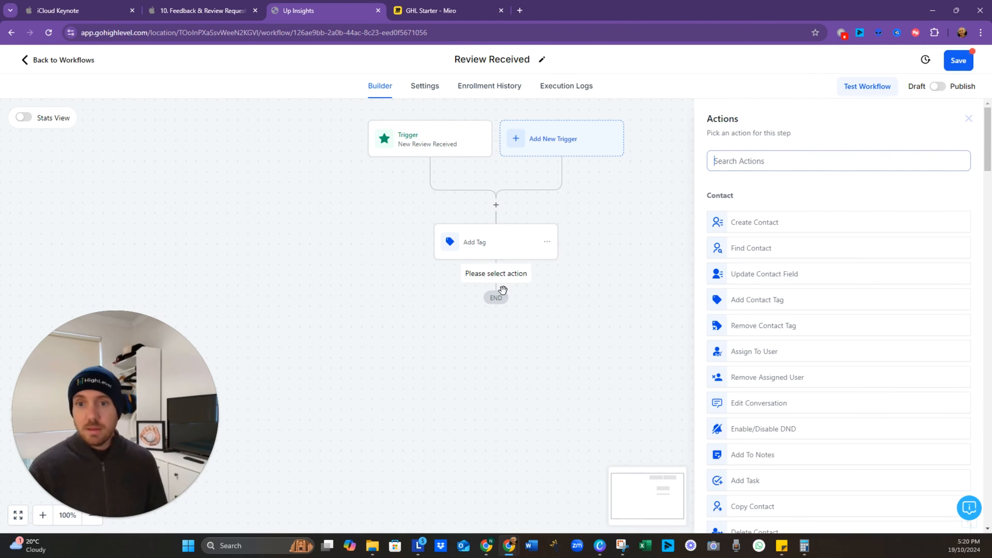
{"action": "type", "text": "thank"}
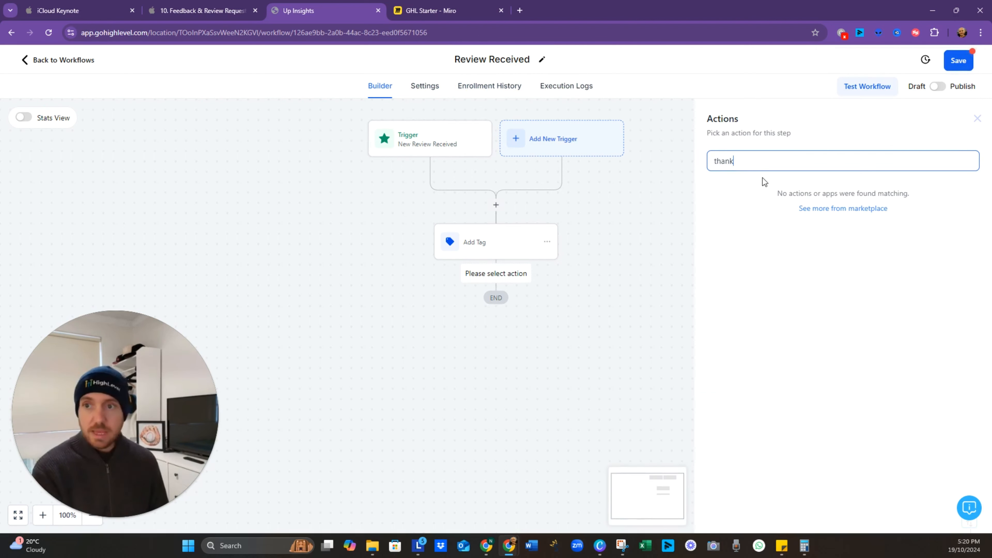
{"action": "key", "text": "BackSpace"}
{"action": "key", "text": "BackSpace"}
{"action": "key", "text": "BackSpace"}
{"action": "key", "text": "BackSpace"}
{"action": "key", "text": "BackSpace"}
{"action": "type", "text": "email"}
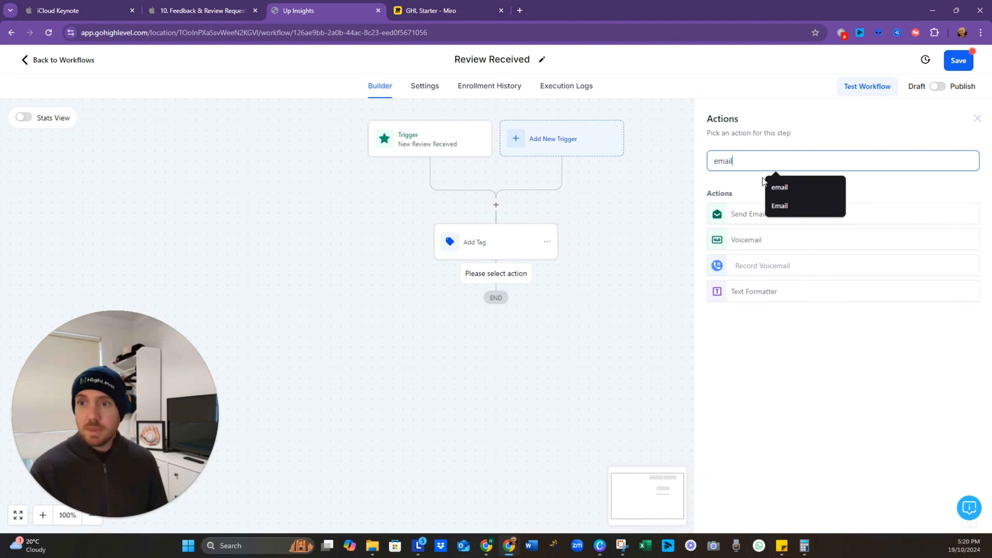
{"action": "left_click", "coordinate": [747, 213]}
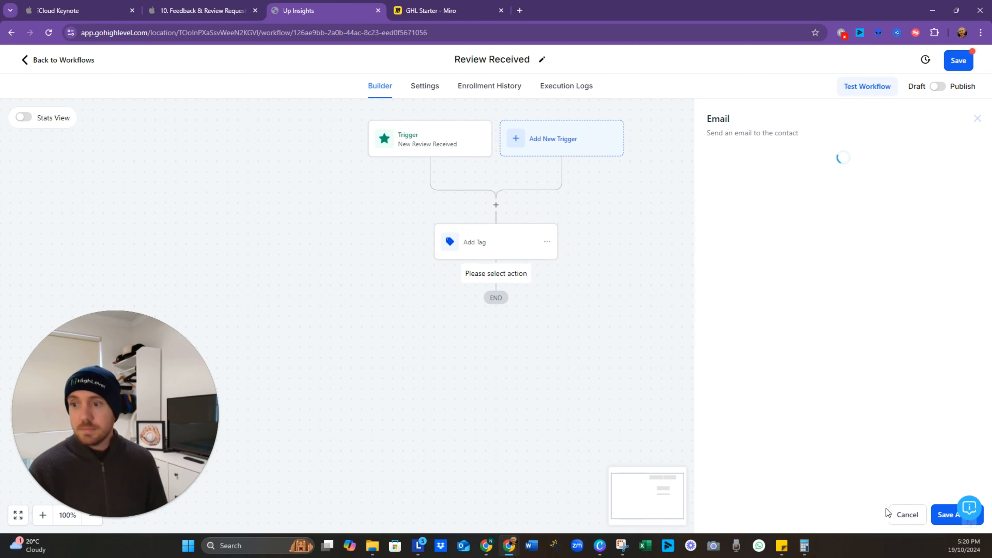
{"action": "left_click", "coordinate": [766, 338]}
{"action": "type", "text": "Thanks"}
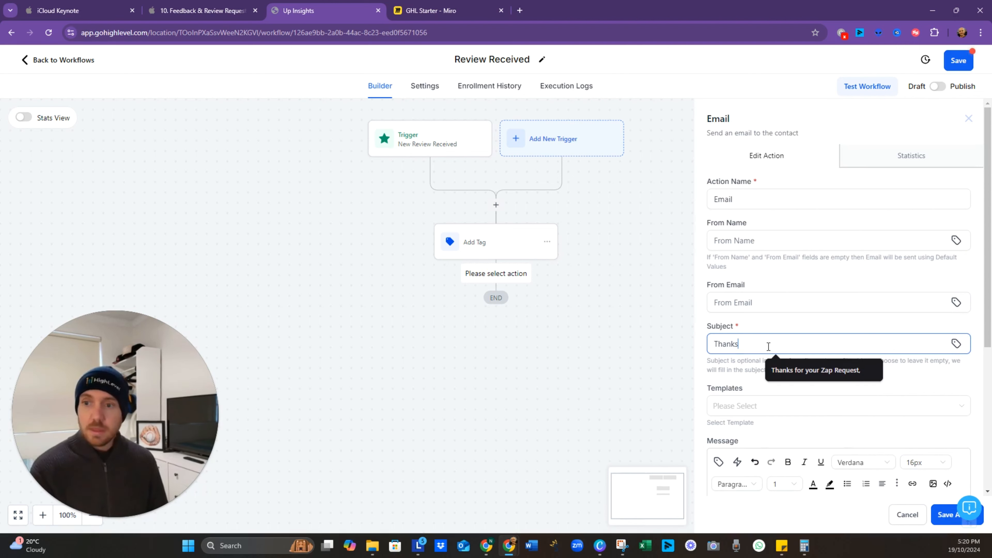
{"action": "scroll", "coordinate": [769, 346], "scroll_direction": "down", "scroll_amount": 4}
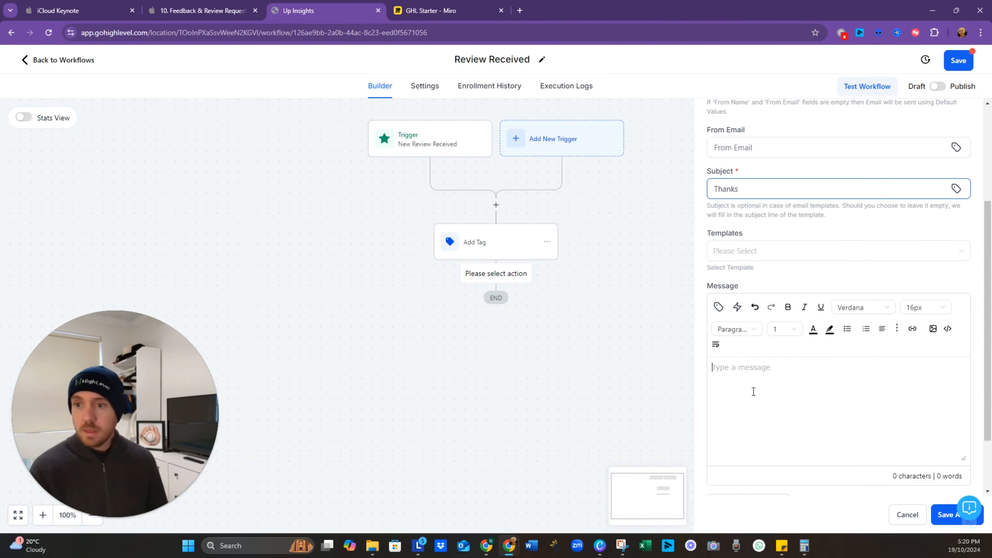
{"action": "left_click", "coordinate": [752, 392]}
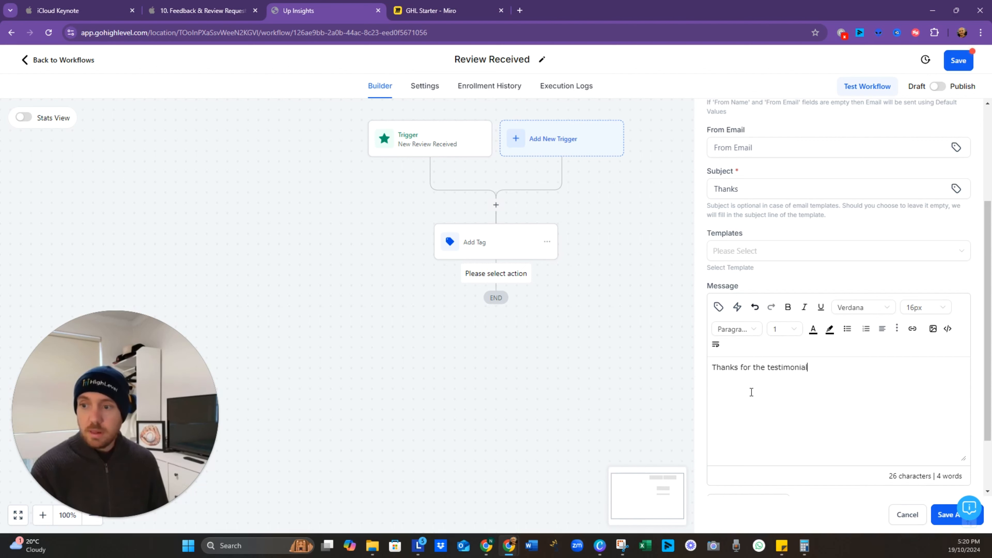
{"action": "scroll", "coordinate": [905, 383], "scroll_direction": "down", "scroll_amount": 2}
{"action": "left_click", "coordinate": [948, 517]}
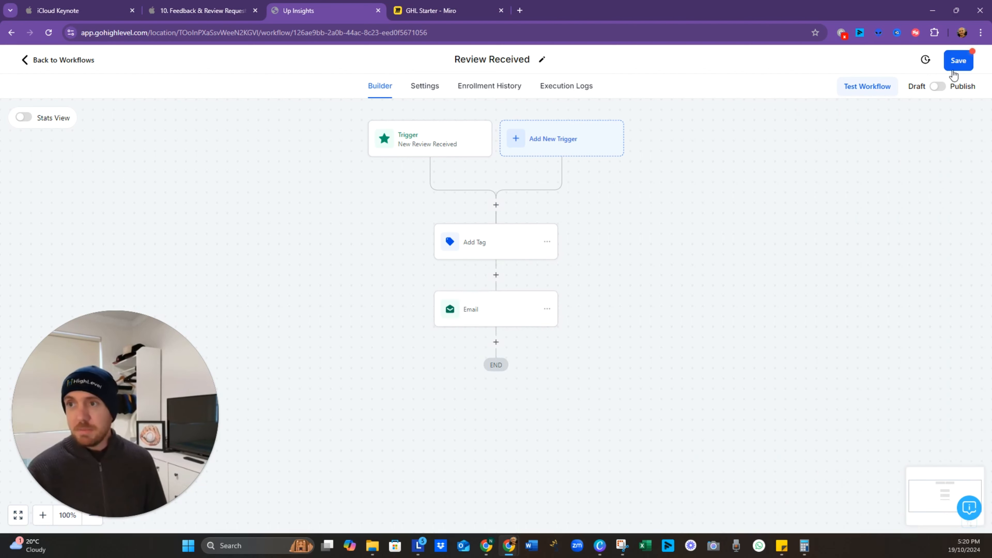
{"action": "left_click", "coordinate": [957, 62]}
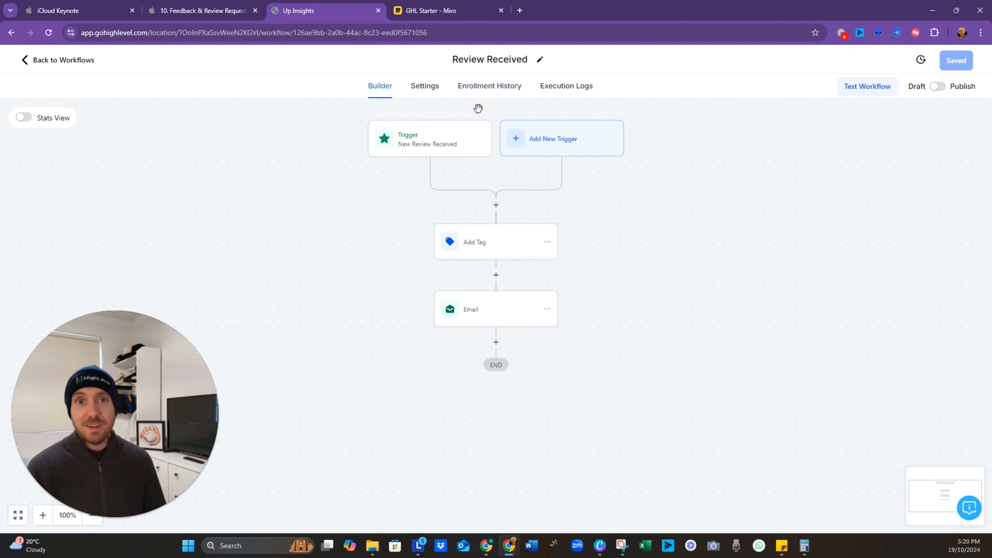
Step: Add a Remove from Workflow step after the email, set to remove from other workflows
{"action": "left_click", "coordinate": [490, 323]}
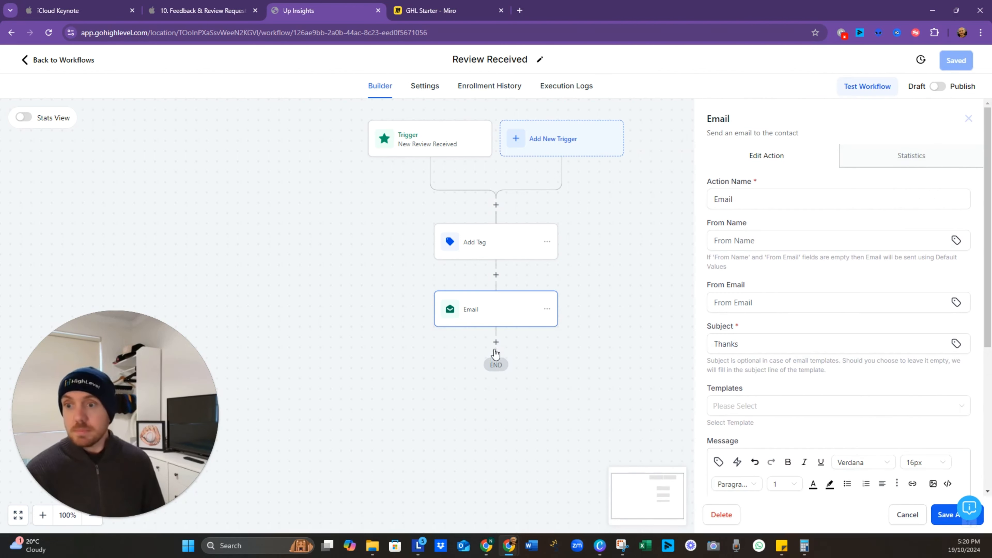
{"action": "left_click", "coordinate": [497, 344]}
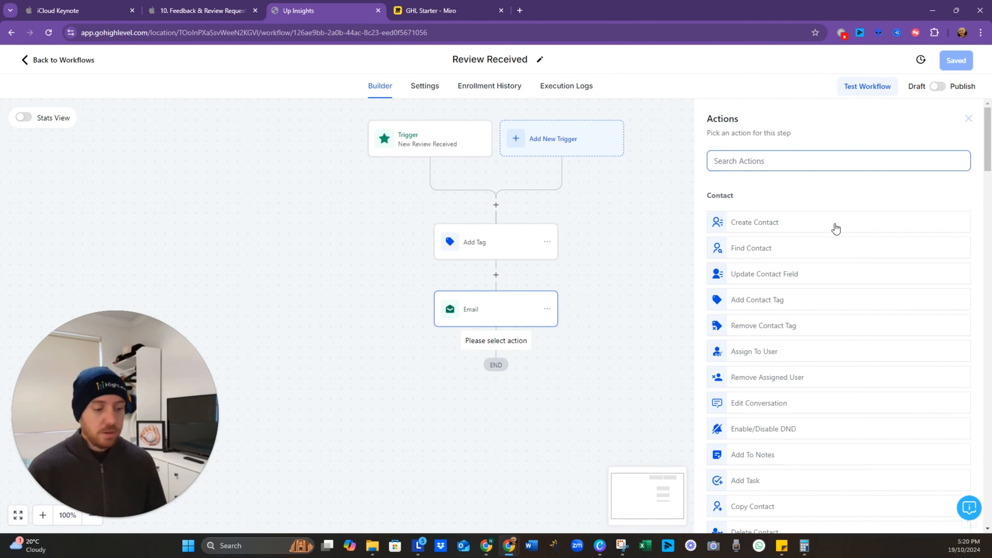
{"action": "type", "text": "remove"}
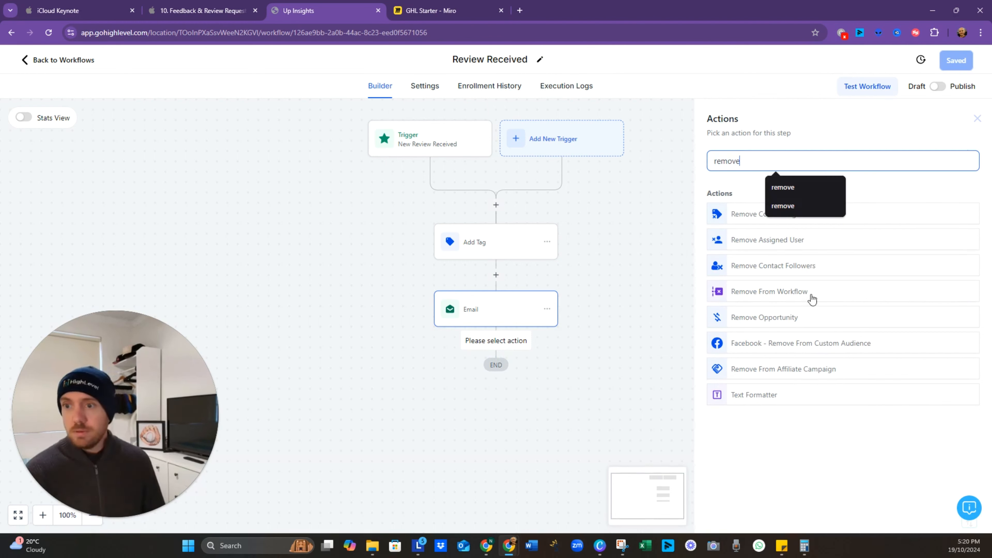
{"action": "left_click", "coordinate": [812, 299]}
{"action": "left_click", "coordinate": [775, 230]}
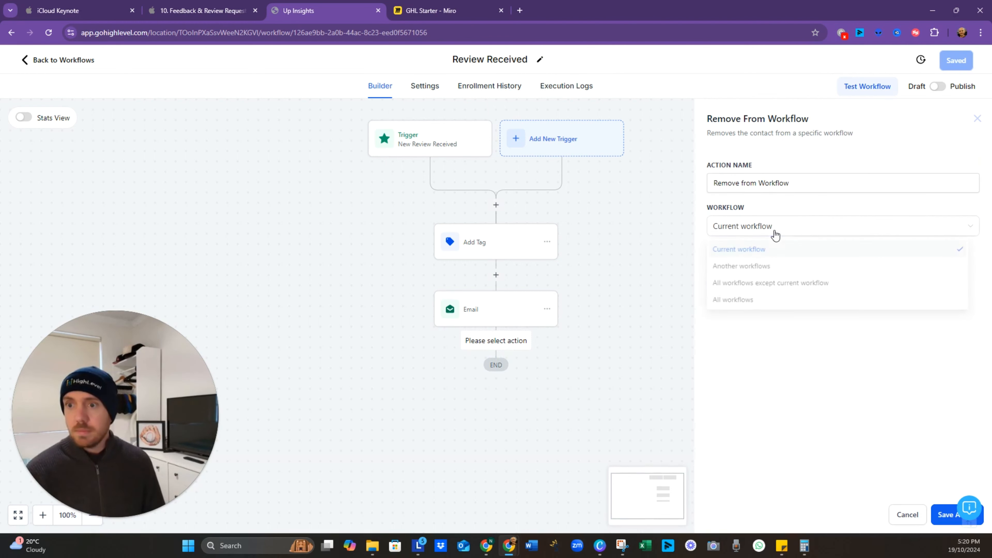
{"action": "left_click", "coordinate": [779, 269]}
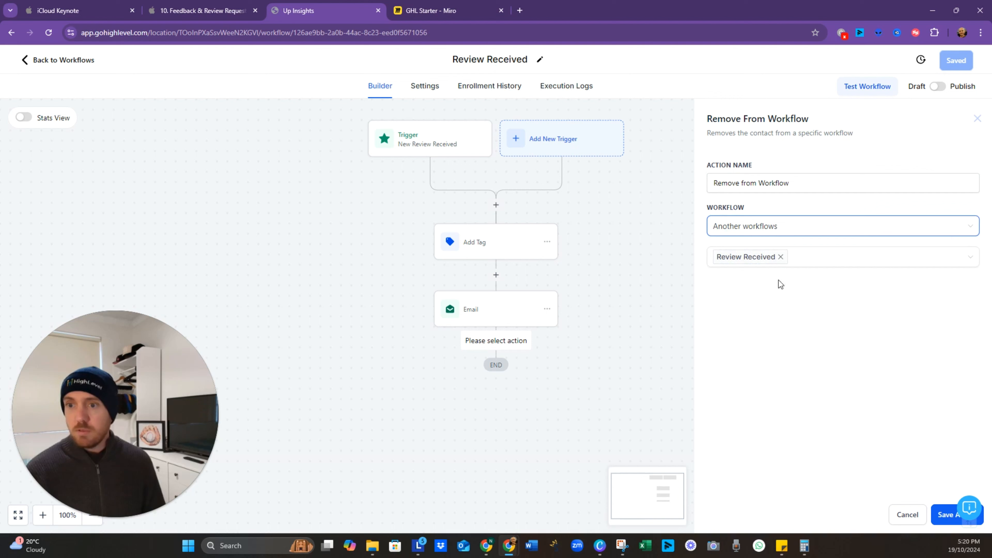
Step: Target the Review Request workflow, save the step and workflow, then switch to Miro
{"action": "left_click", "coordinate": [781, 257]}
{"action": "scroll", "coordinate": [805, 319], "scroll_direction": "down", "scroll_amount": 3}
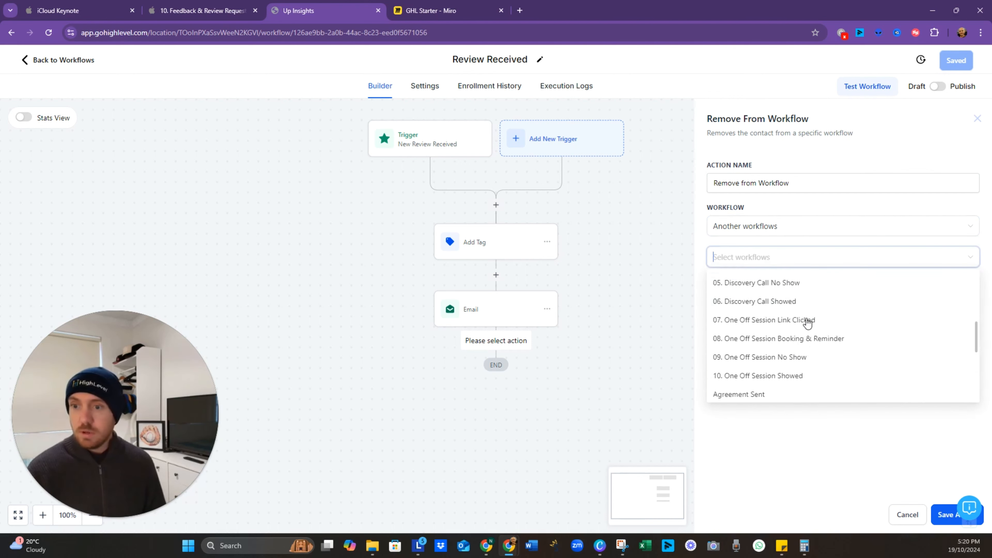
{"action": "scroll", "coordinate": [807, 323], "scroll_direction": "down", "scroll_amount": 5}
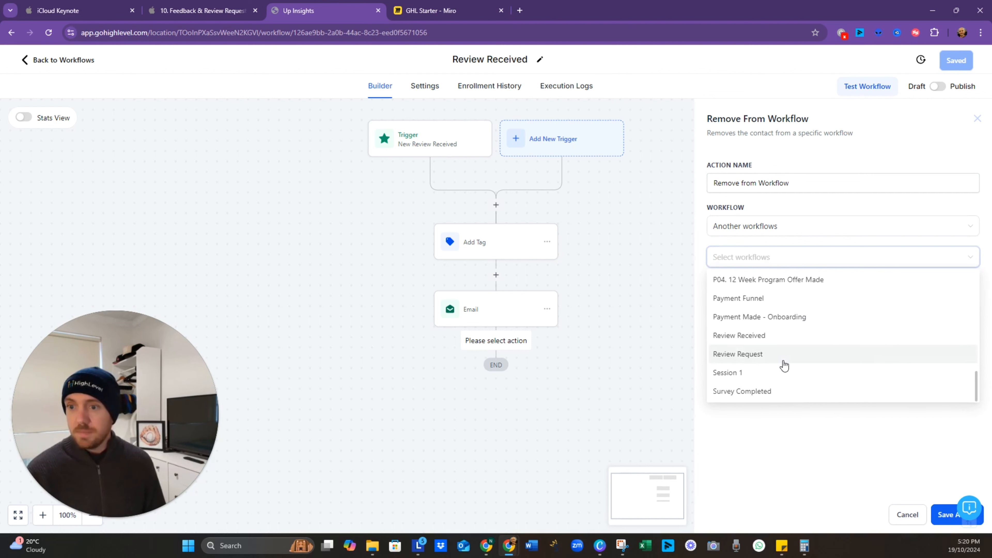
{"action": "left_click", "coordinate": [781, 356]}
{"action": "left_click", "coordinate": [869, 515]}
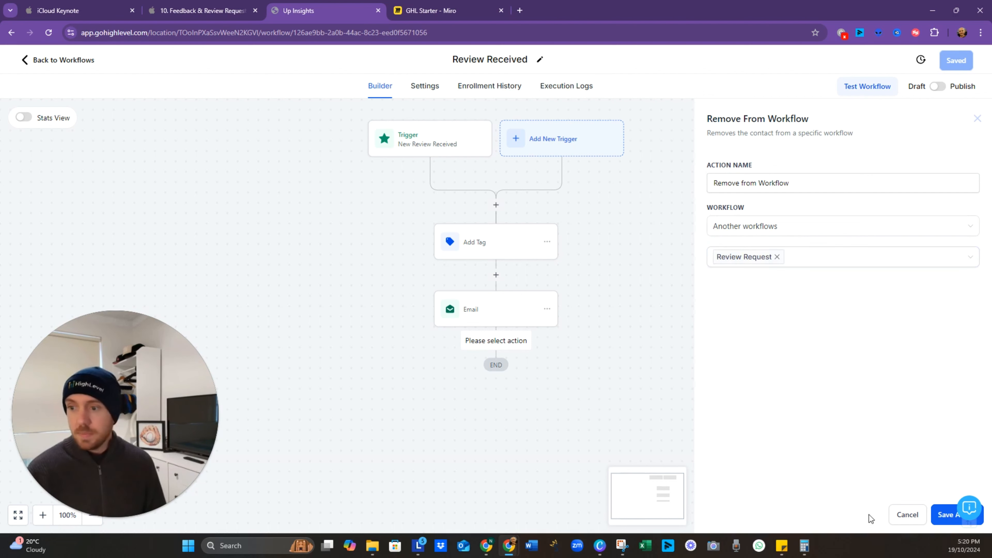
{"action": "left_click", "coordinate": [945, 516]}
{"action": "left_click", "coordinate": [954, 61]}
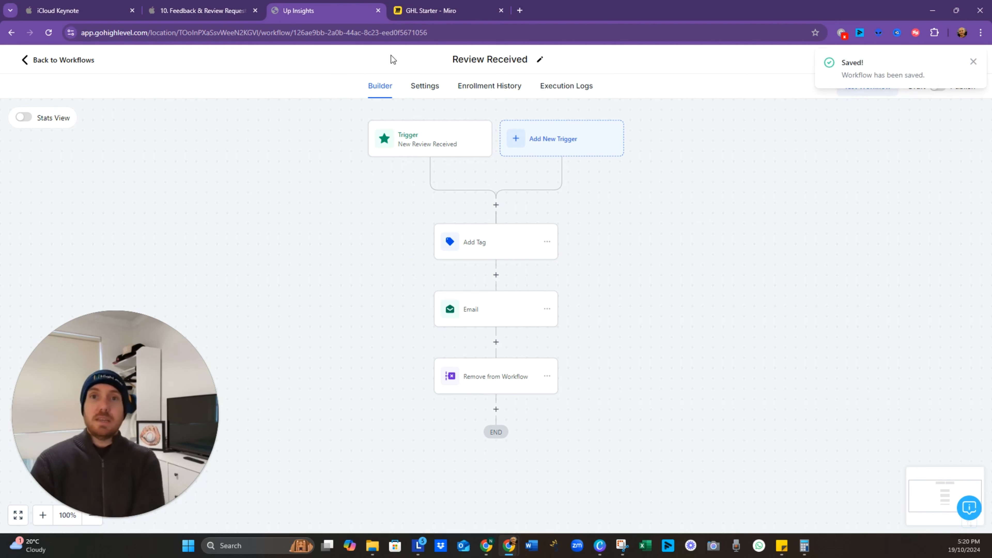
{"action": "left_click", "coordinate": [441, 11]}
Step: Scroll over the Miro Testimonial Provided branch, then go back to the Review Received workflow
{"action": "scroll", "coordinate": [563, 172], "scroll_direction": "up", "scroll_amount": 3}
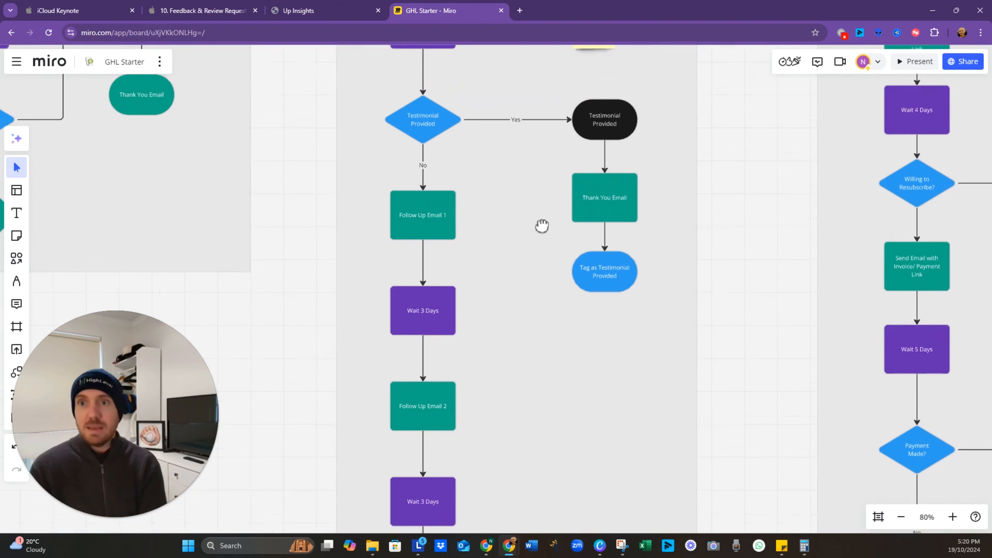
{"action": "scroll", "coordinate": [551, 312], "scroll_direction": "down", "scroll_amount": 5}
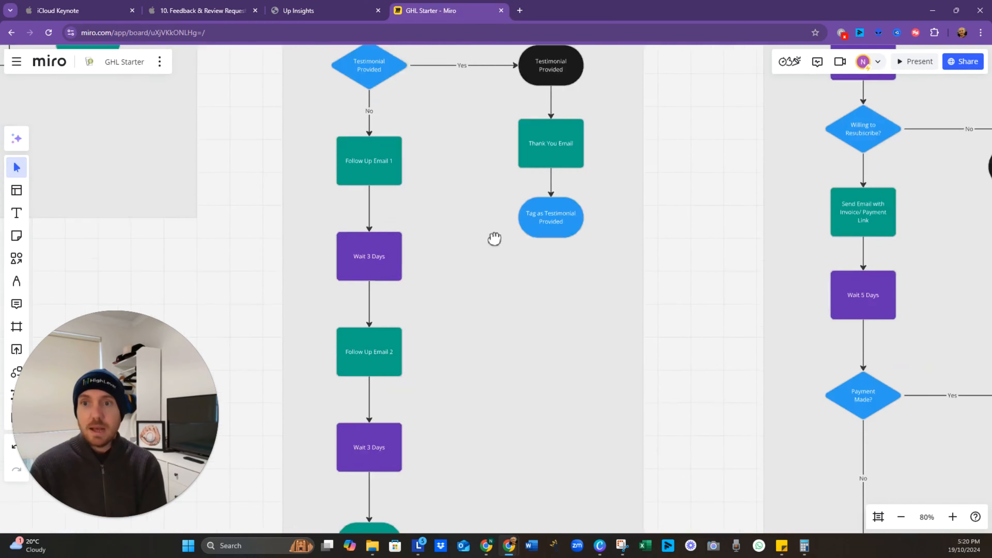
{"action": "scroll", "coordinate": [536, 288], "scroll_direction": "up", "scroll_amount": 3}
{"action": "scroll", "coordinate": [457, 276], "scroll_direction": "up", "scroll_amount": 3}
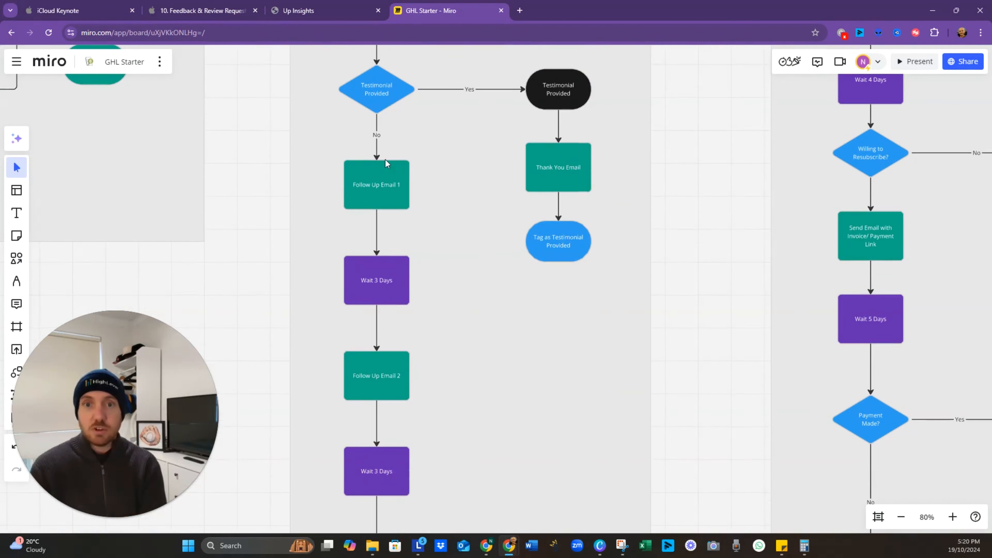
{"action": "scroll", "coordinate": [453, 285], "scroll_direction": "up", "scroll_amount": 6}
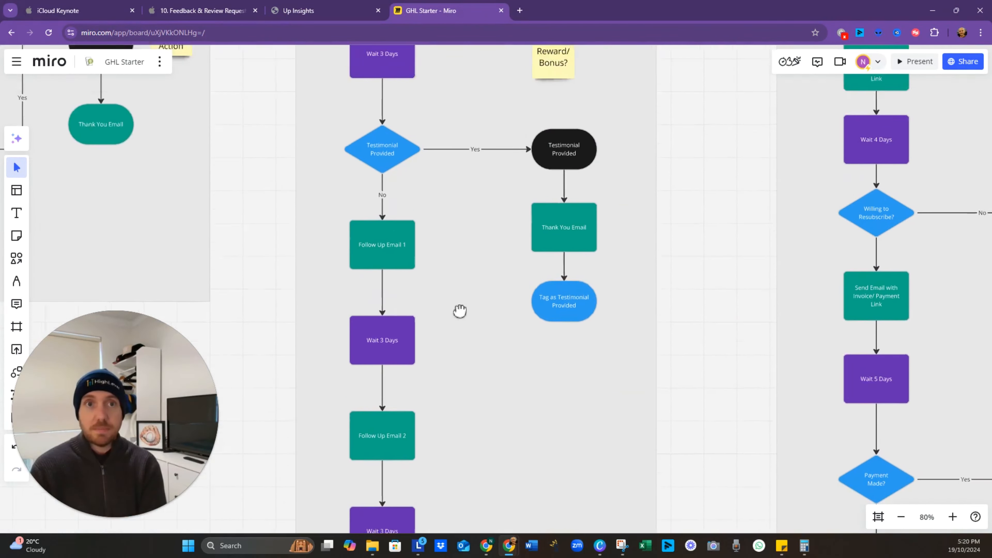
{"action": "left_click", "coordinate": [309, 10]}
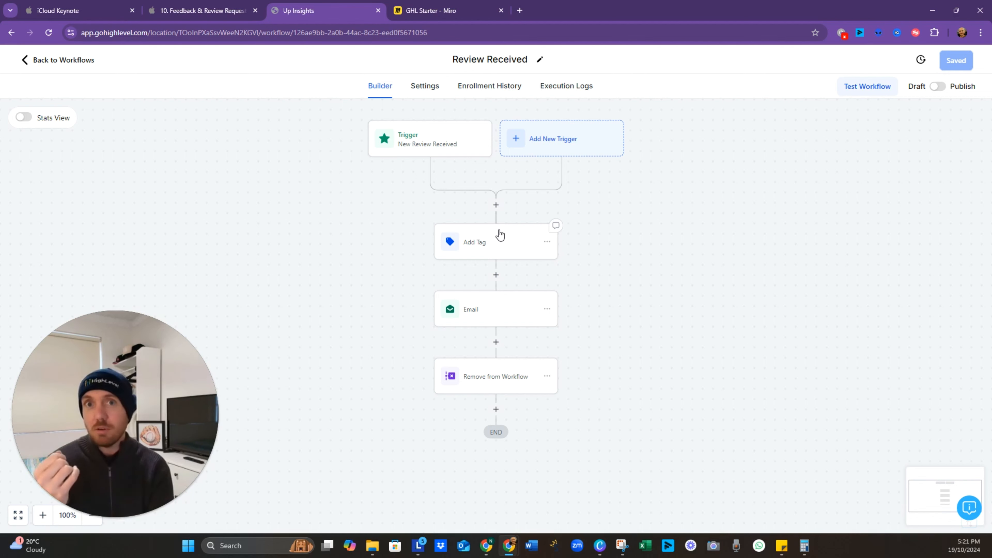
Step: Present Triggers Based on Responses, Send Follow-Up Emails and Improve Client Retention through to Live Run-Through
{"action": "left_click", "coordinate": [203, 11]}
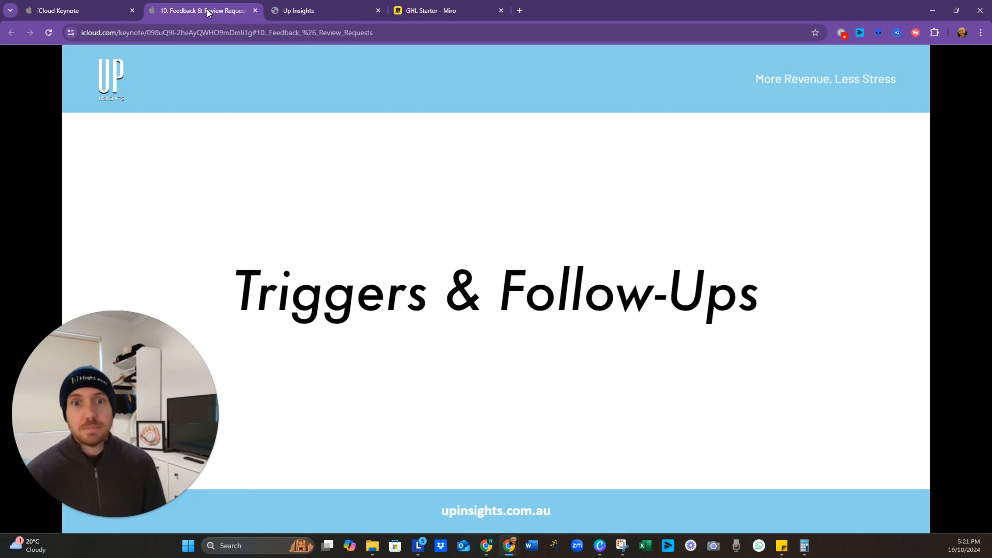
{"action": "left_click", "coordinate": [543, 261]}
{"action": "left_click", "coordinate": [307, 290]}
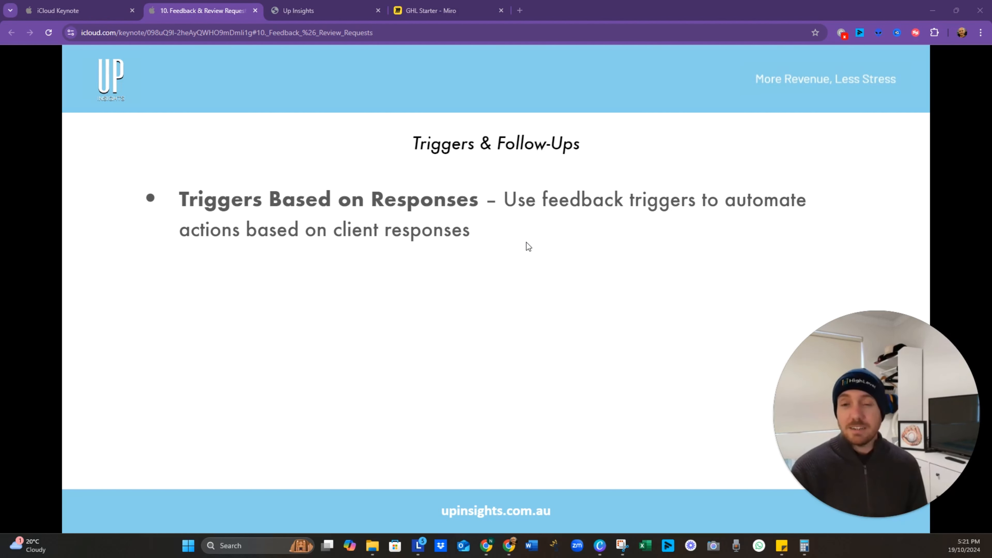
{"action": "left_click", "coordinate": [531, 264]}
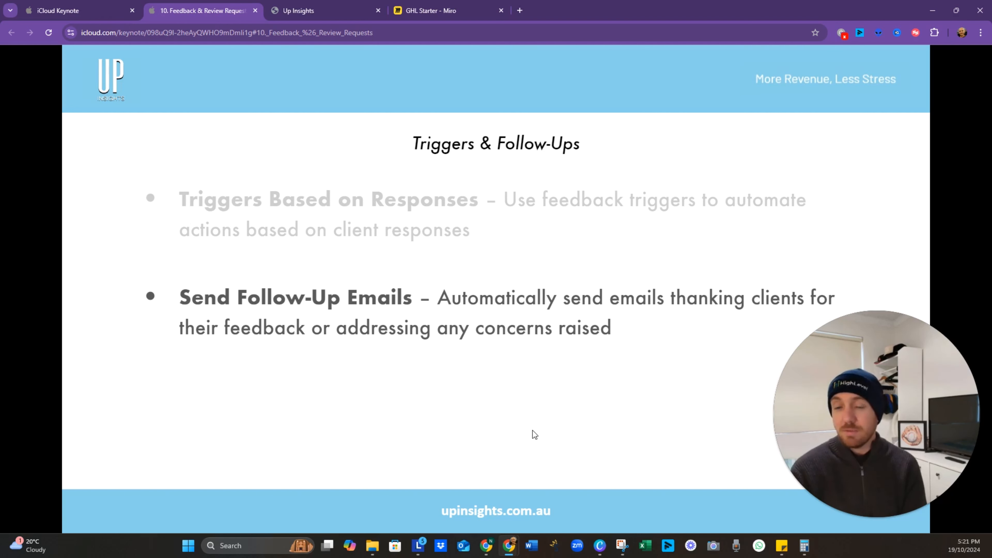
{"action": "left_click", "coordinate": [464, 354]}
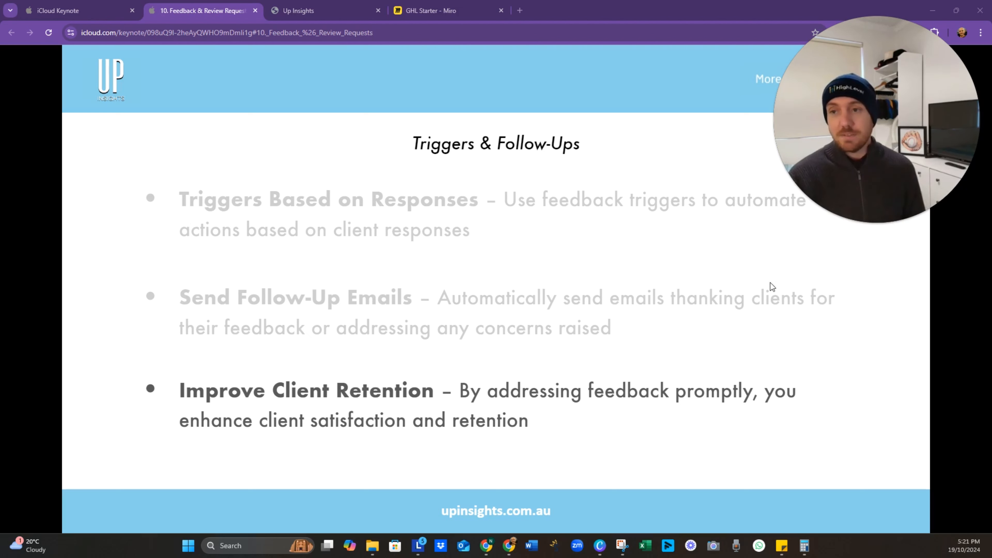
{"action": "left_click_drag", "start_coordinate": [859, 136], "coordinate": [877, 499]}
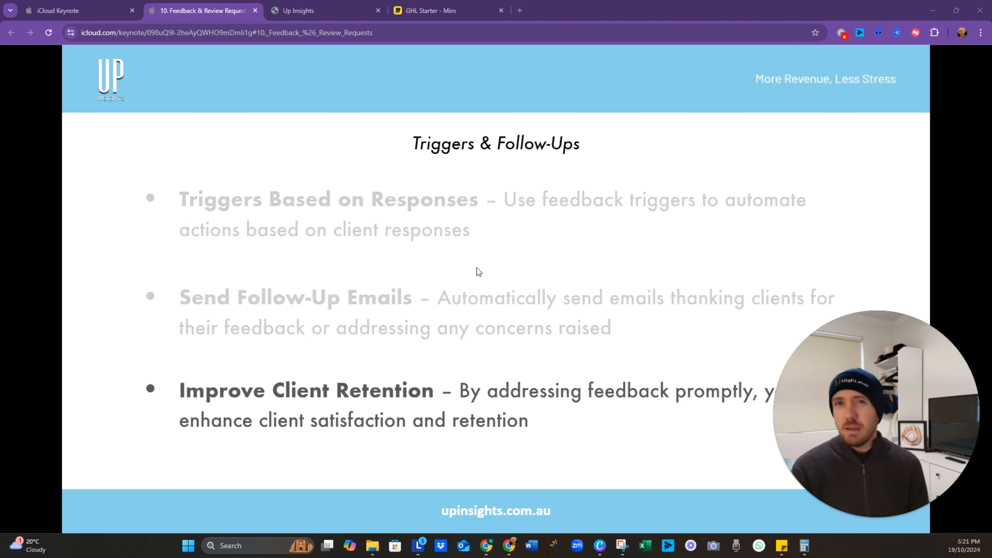
{"action": "left_click", "coordinate": [496, 256]}
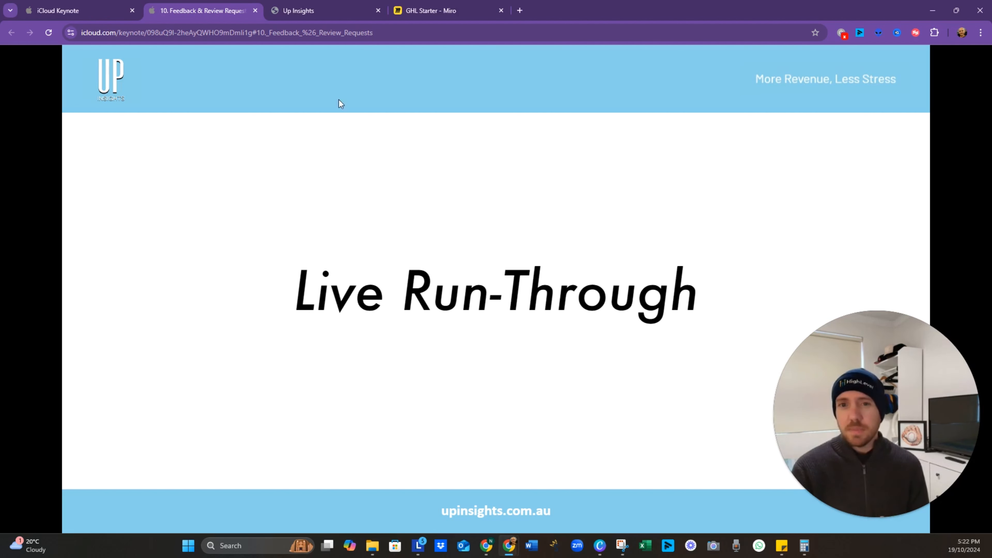
{"action": "left_click", "coordinate": [318, 12]}
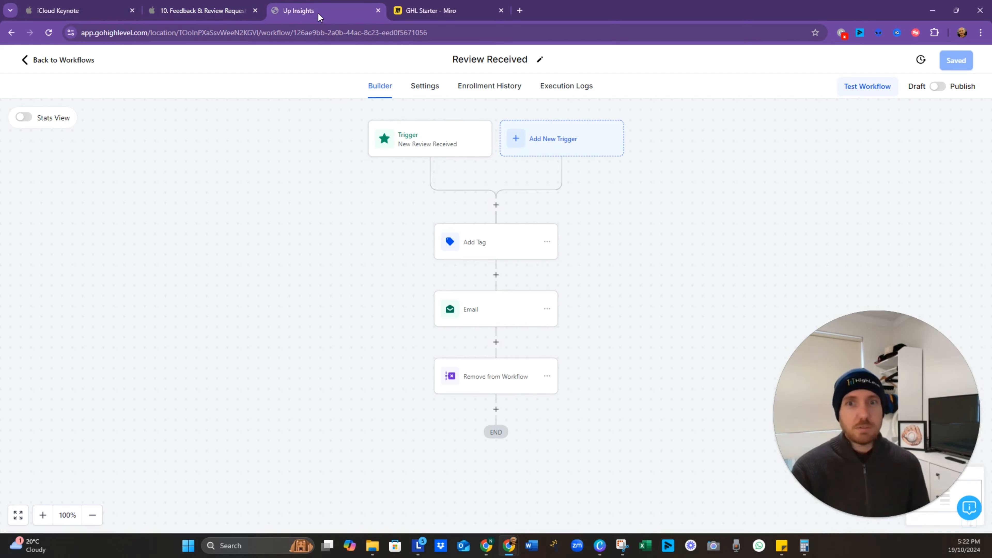
Step: Open the Feedback Provided workflow and review its Form Submitted trigger and Email step
{"action": "left_click", "coordinate": [63, 59]}
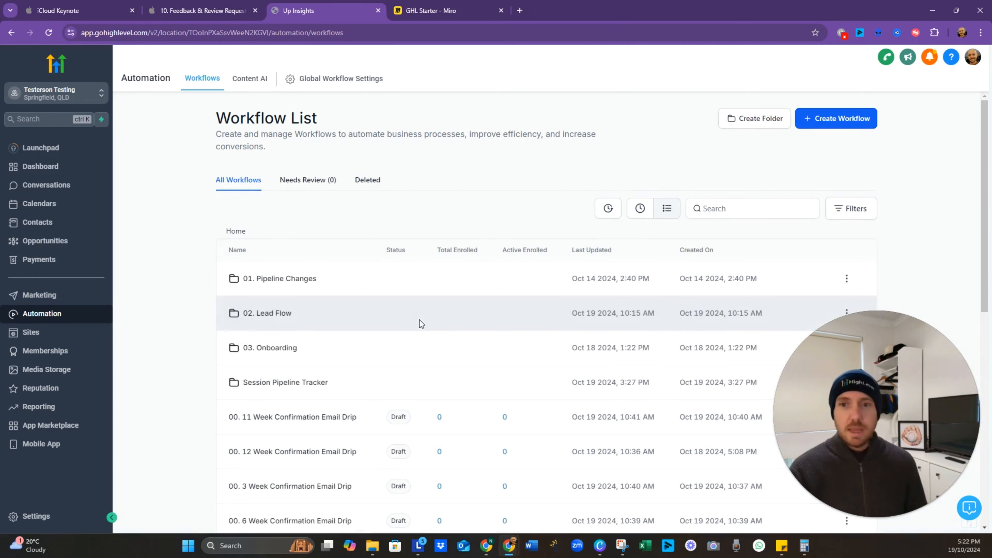
{"action": "scroll", "coordinate": [421, 323], "scroll_direction": "down", "scroll_amount": 5}
{"action": "scroll", "coordinate": [420, 323], "scroll_direction": "down", "scroll_amount": 3}
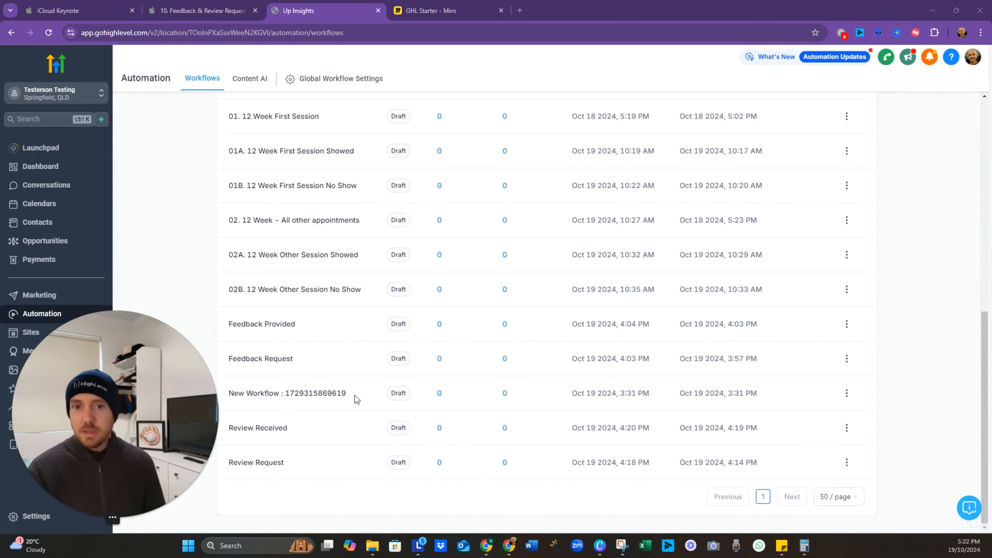
{"action": "left_click", "coordinate": [848, 325]}
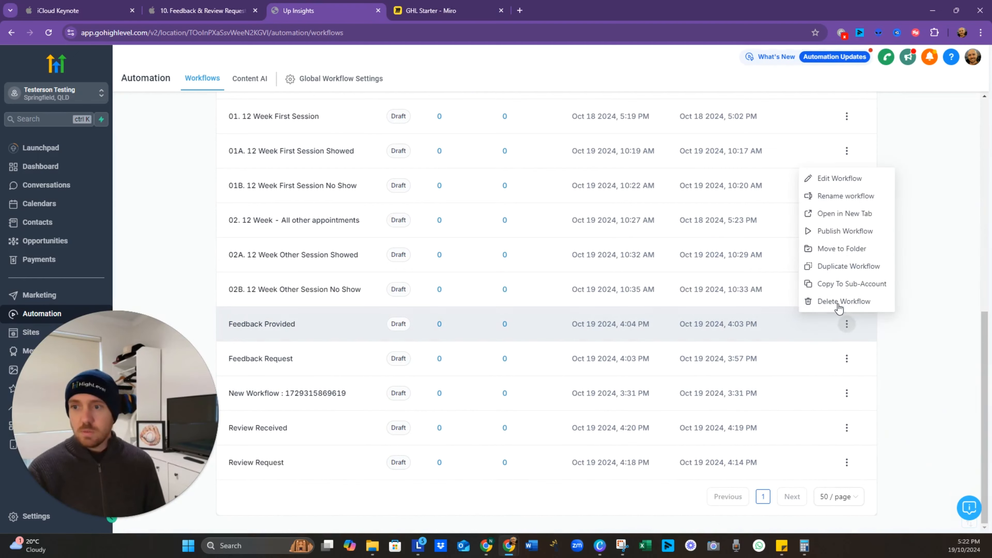
{"action": "left_click", "coordinate": [840, 179]}
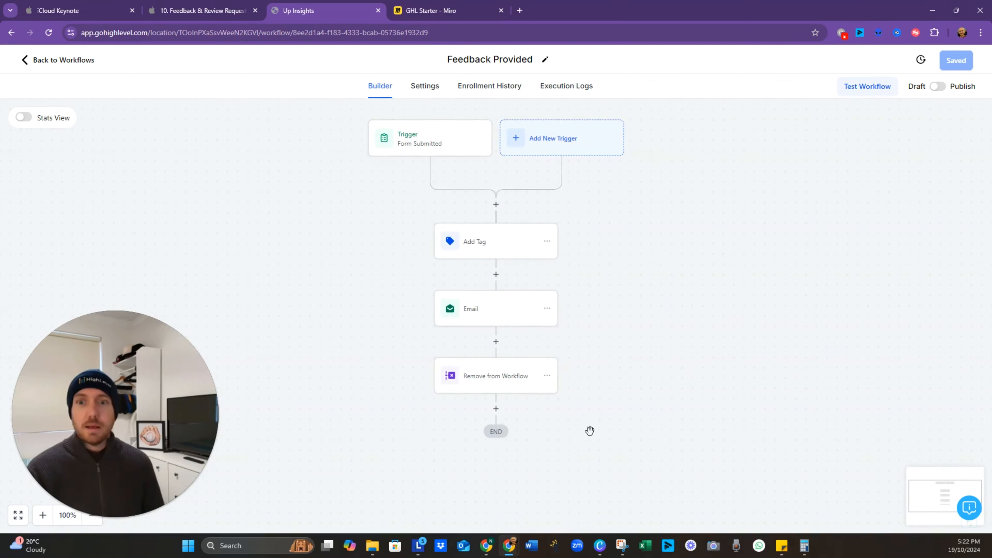
{"action": "mouse_move", "coordinate": [603, 448]}
{"action": "left_mouse_down"}
{"action": "mouse_move", "coordinate": [596, 354]}
{"action": "mouse_move", "coordinate": [592, 454]}
{"action": "left_mouse_up"}
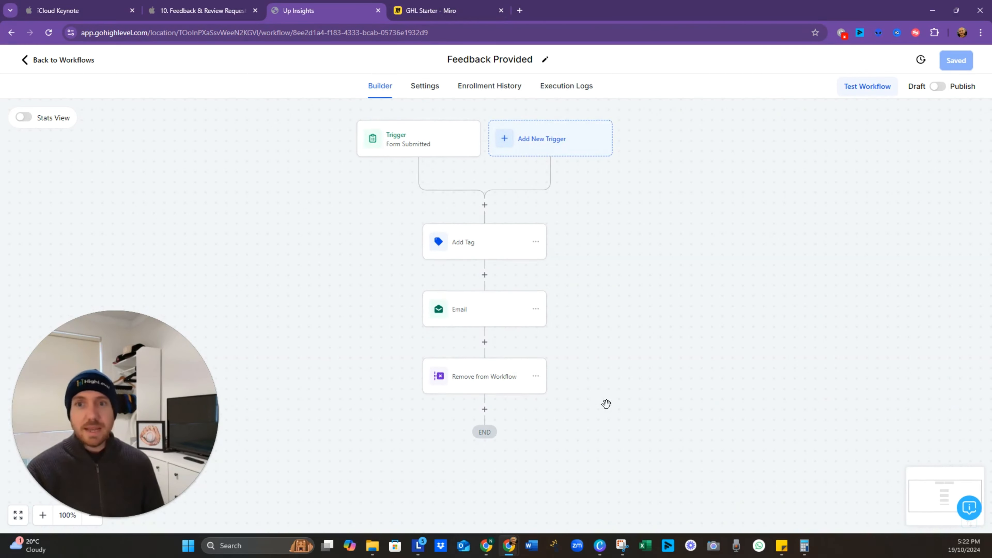
{"action": "left_click", "coordinate": [431, 151]}
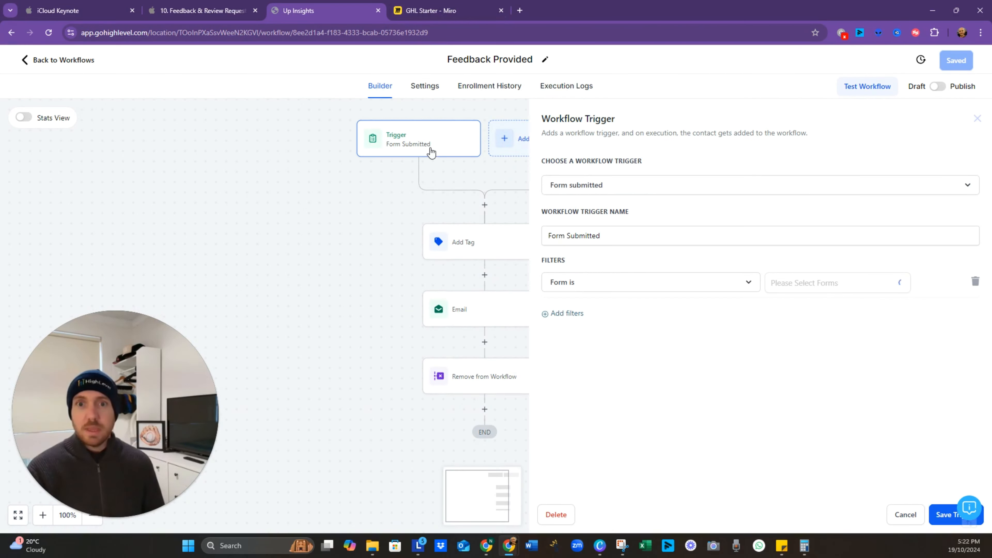
{"action": "left_click", "coordinate": [388, 302]}
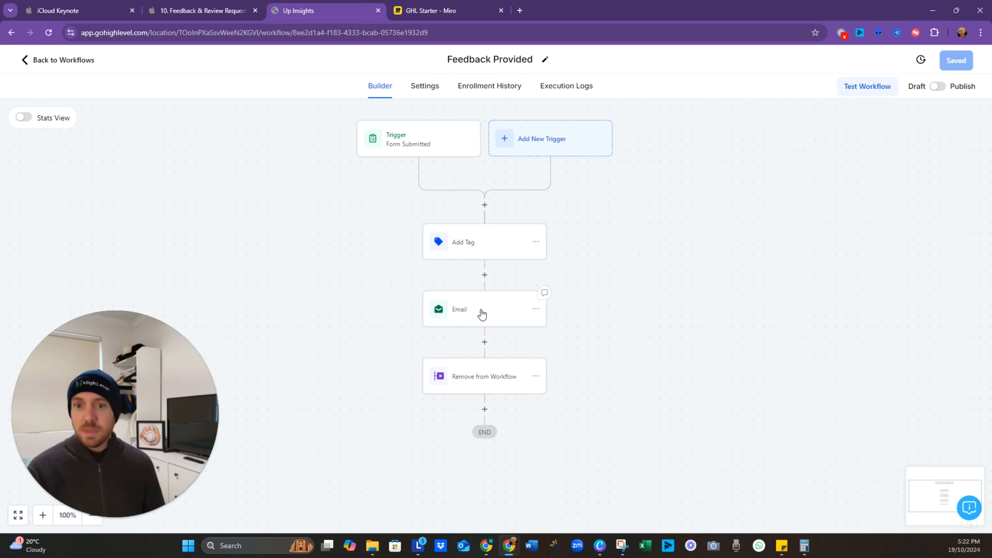
{"action": "left_click", "coordinate": [480, 315]}
{"action": "left_click", "coordinate": [389, 321]}
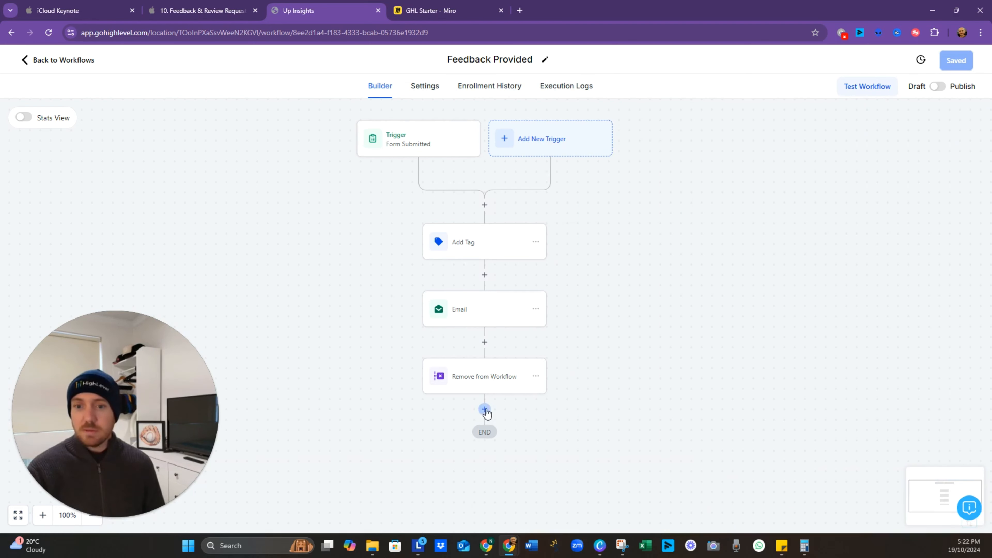
Step: Add a Send Internal Notification action at the end, set to the Email type
{"action": "left_click", "coordinate": [485, 410]}
{"action": "scroll", "coordinate": [763, 278], "scroll_direction": "down", "scroll_amount": 7}
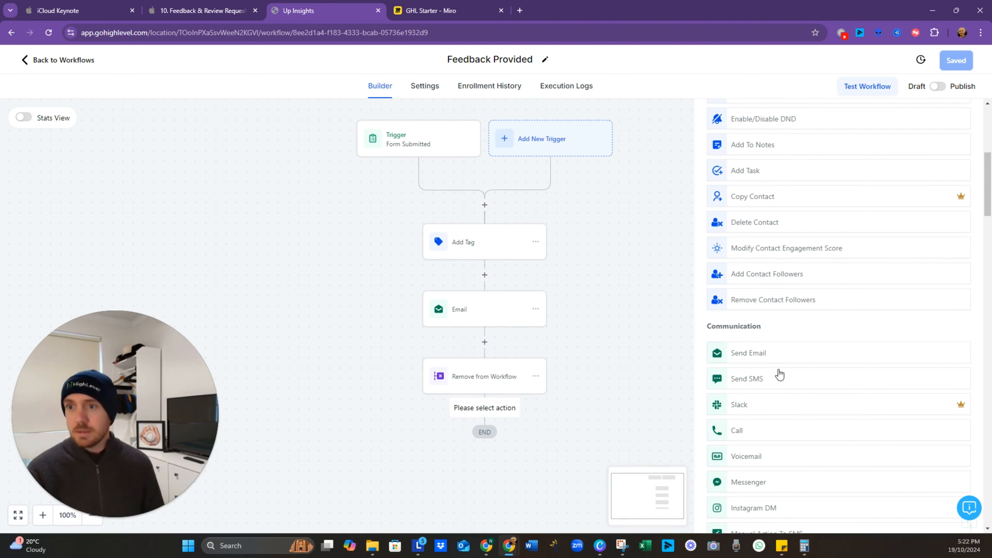
{"action": "scroll", "coordinate": [772, 298], "scroll_direction": "up", "scroll_amount": 7}
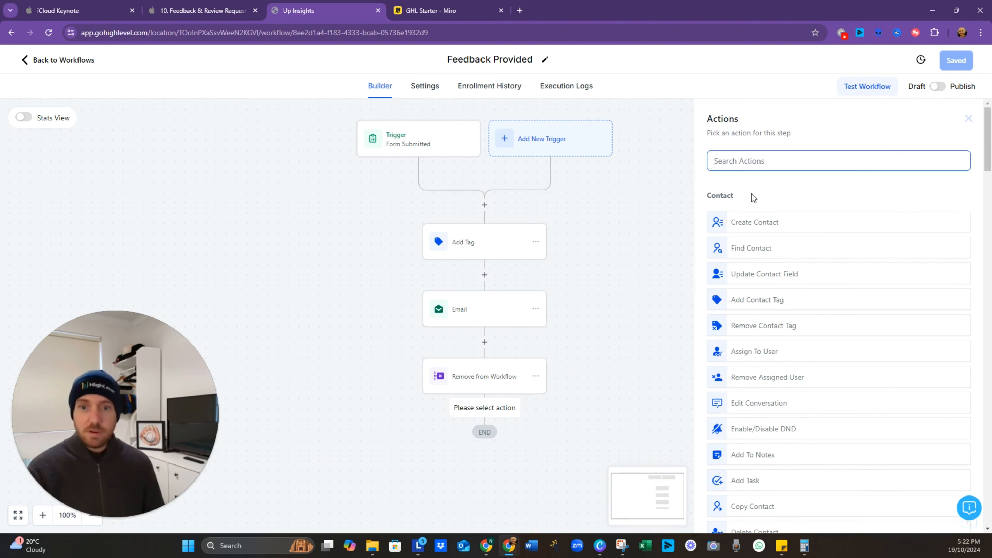
{"action": "type", "text": "intenr"}
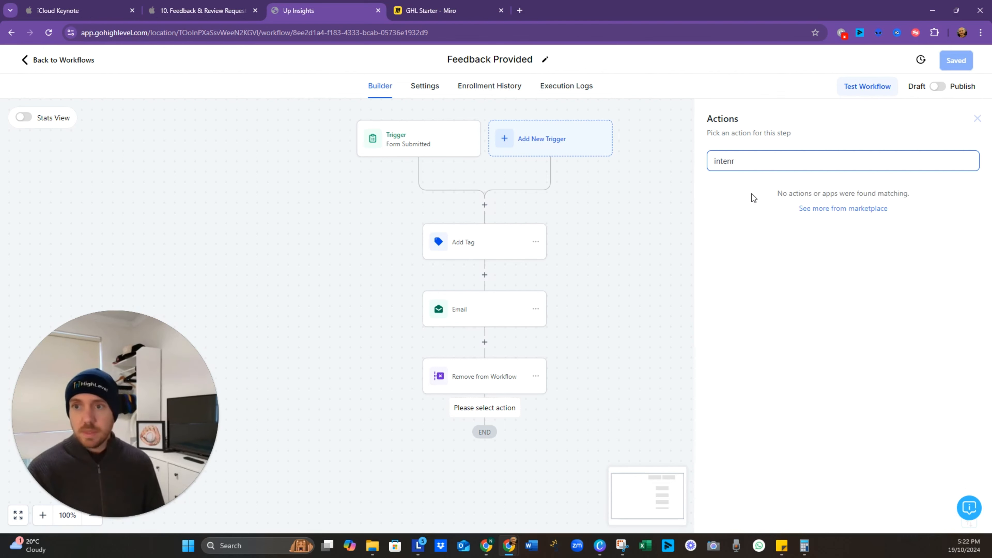
{"action": "key", "text": "BackSpace"}
{"action": "key", "text": "BackSpace"}
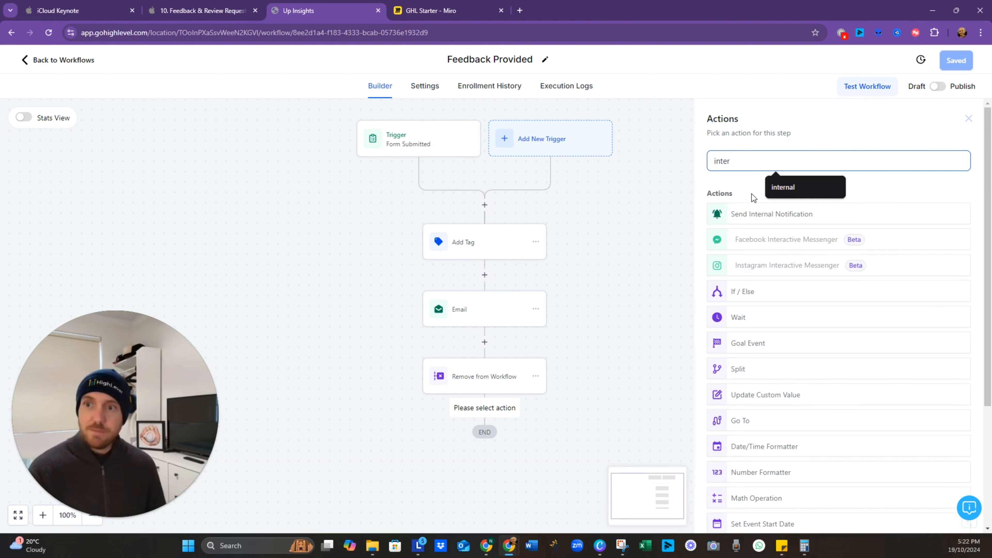
{"action": "left_click", "coordinate": [763, 225]}
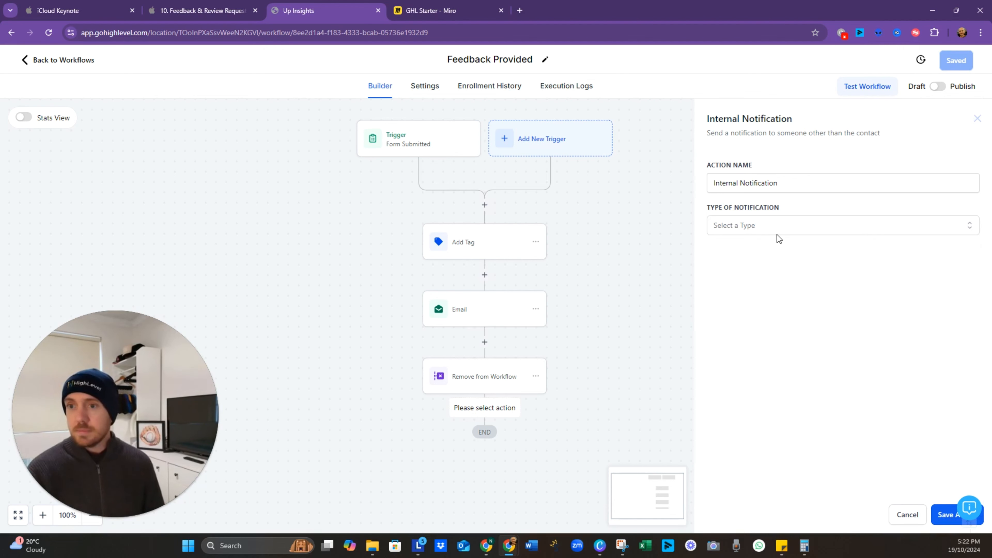
{"action": "left_click", "coordinate": [777, 235]}
{"action": "left_click", "coordinate": [771, 252]}
{"action": "scroll", "coordinate": [775, 341], "scroll_direction": "down", "scroll_amount": 1}
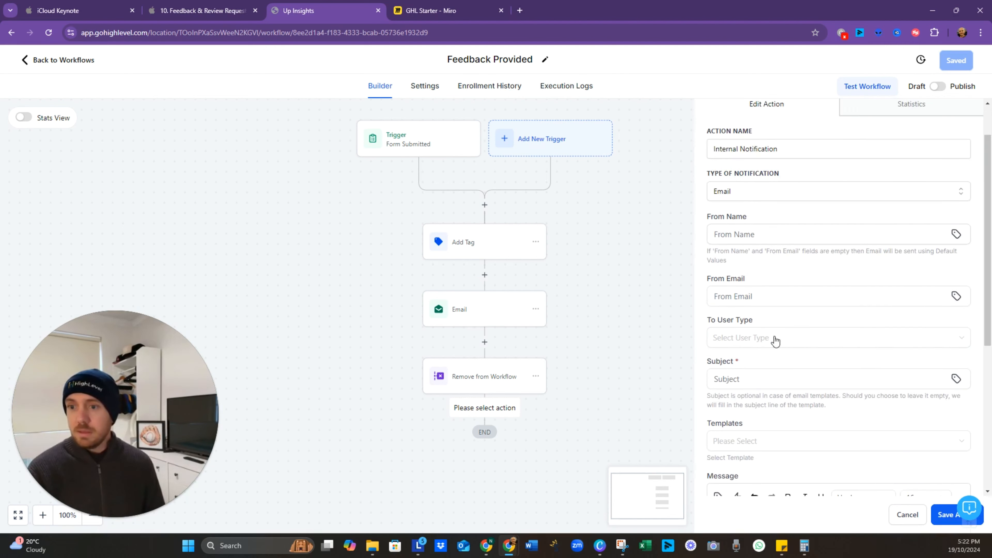
{"action": "scroll", "coordinate": [775, 341], "scroll_direction": "down", "scroll_amount": 1}
Step: Send it to the assigned user with subject 'Feedback from {{contact.name}}'
{"action": "left_click", "coordinate": [782, 328]}
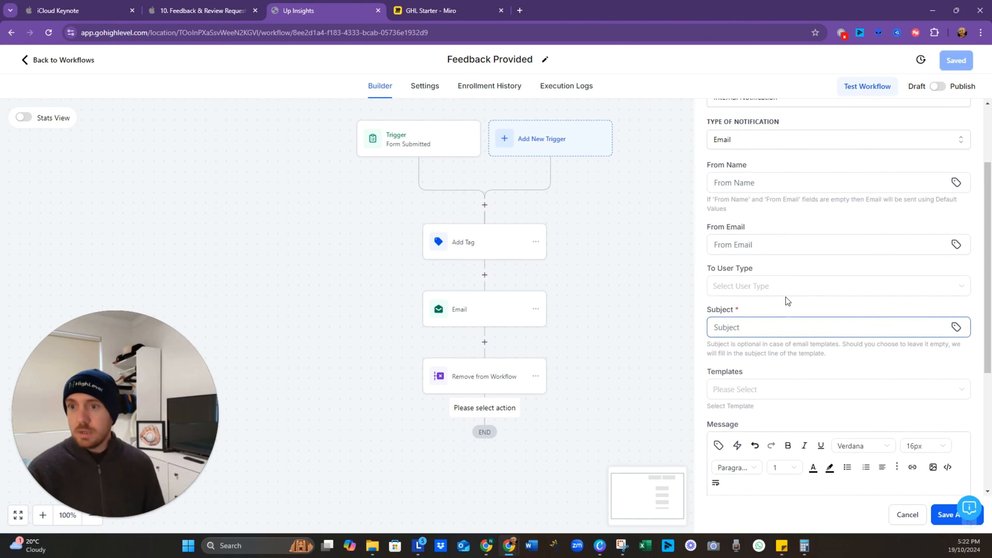
{"action": "left_click", "coordinate": [771, 288]}
{"action": "left_click", "coordinate": [760, 328]}
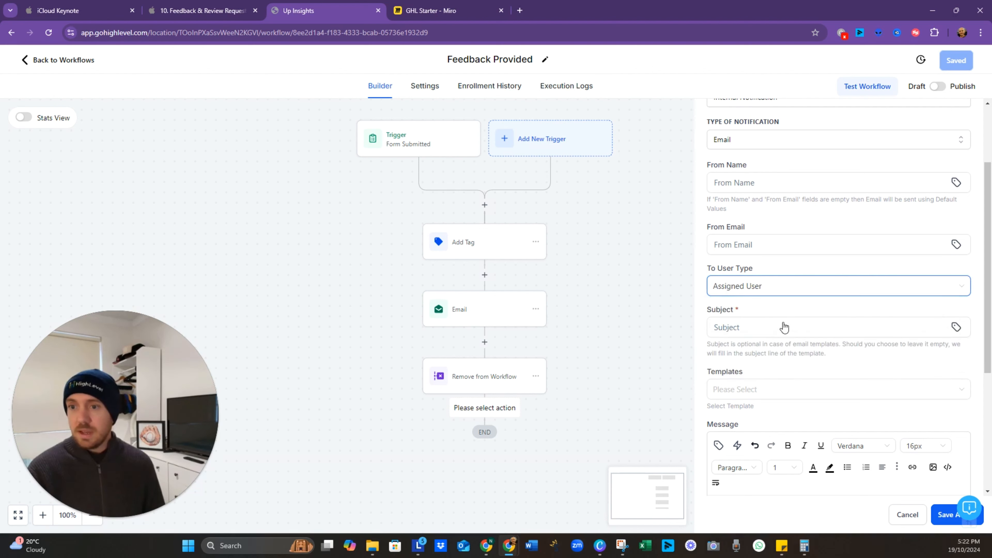
{"action": "left_click", "coordinate": [787, 328]}
{"action": "type", "text": "Feedback"}
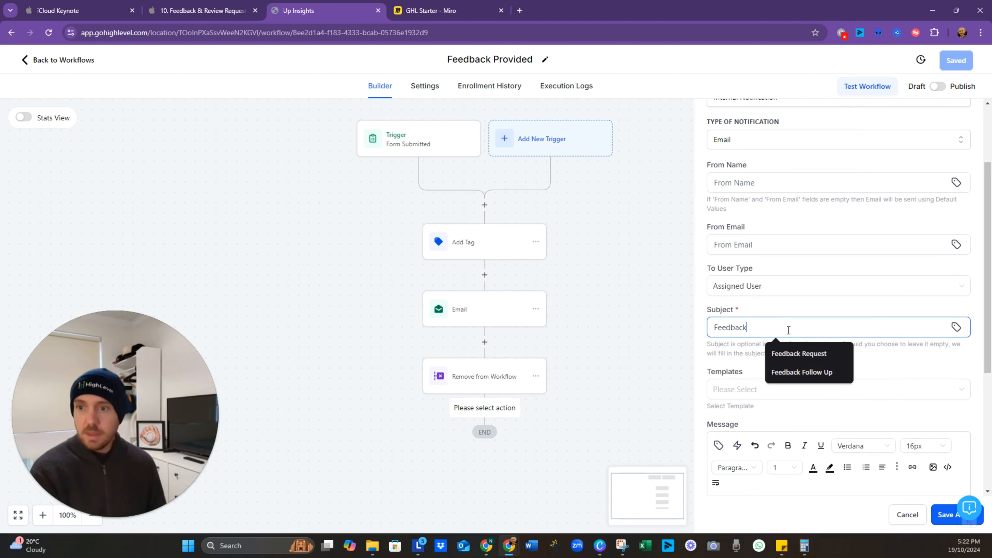
{"action": "type", "text": " from"}
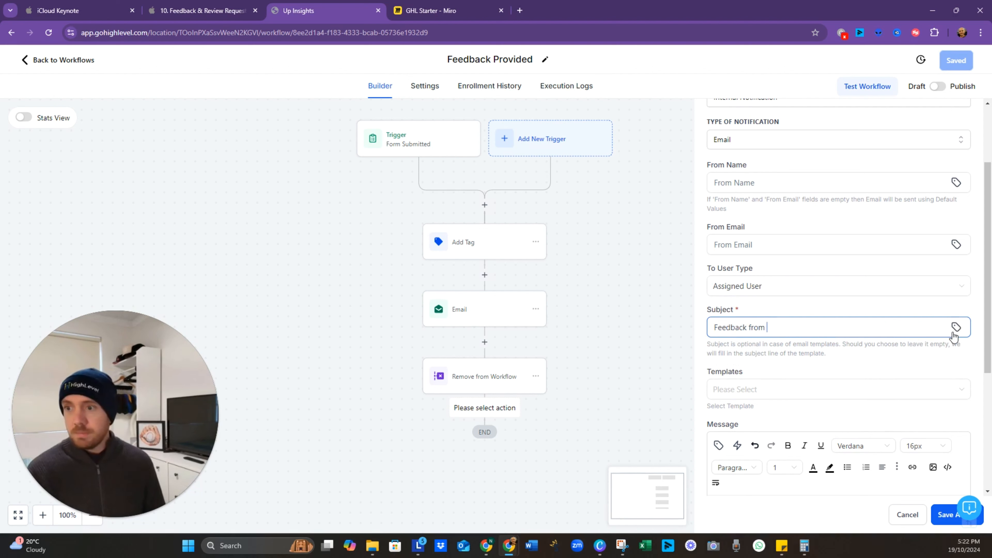
{"action": "left_click", "coordinate": [956, 327]}
{"action": "left_click", "coordinate": [871, 167]}
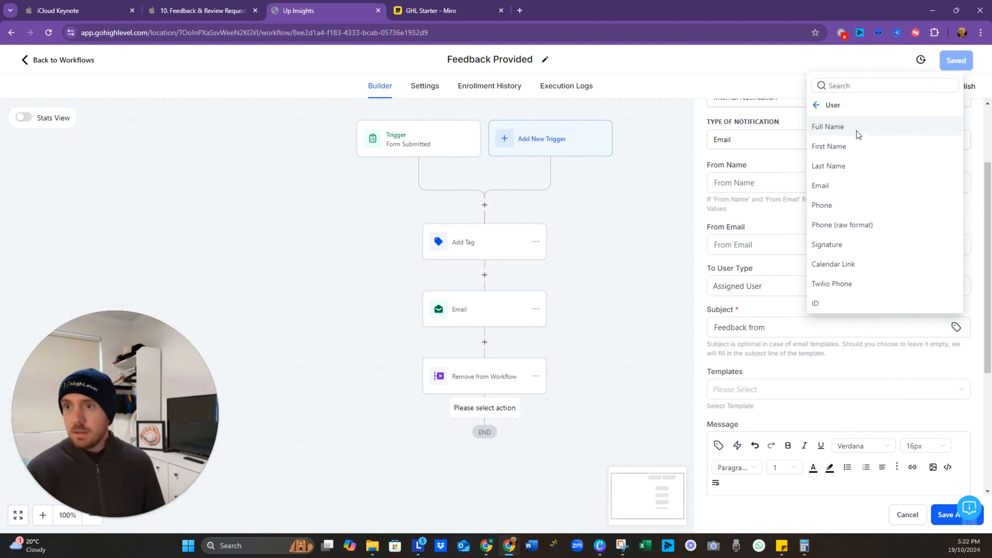
{"action": "left_click", "coordinate": [825, 110]}
{"action": "left_click", "coordinate": [842, 141]}
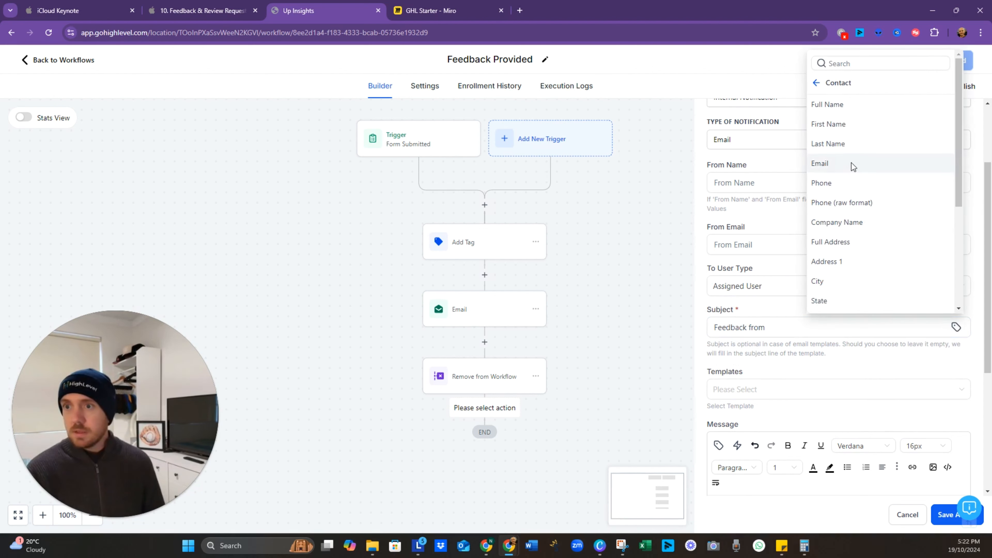
{"action": "left_click", "coordinate": [852, 106]}
{"action": "scroll", "coordinate": [754, 368], "scroll_direction": "down", "scroll_amount": 5}
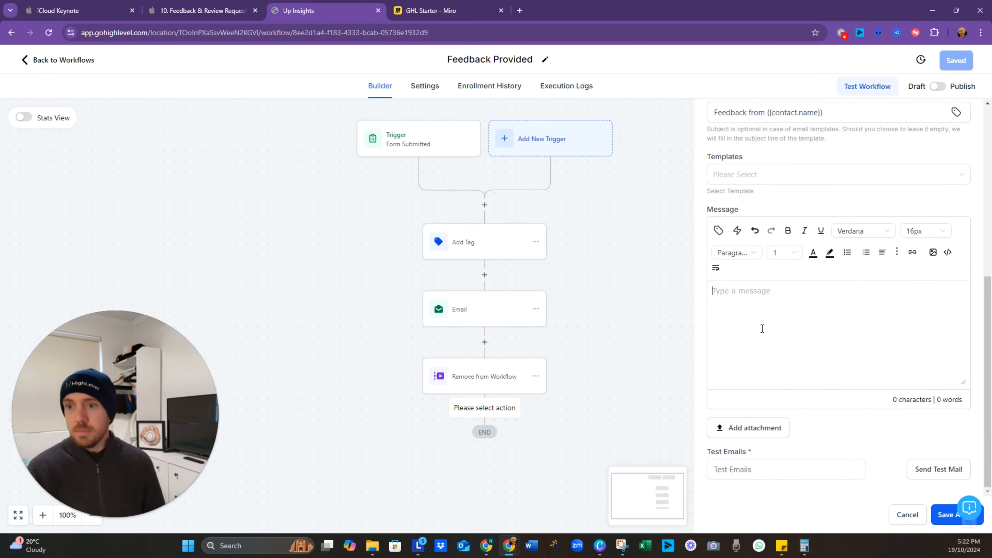
Step: Insert the contact's Satisfaction Score custom field into the message and start a new line
{"action": "left_click", "coordinate": [719, 231]}
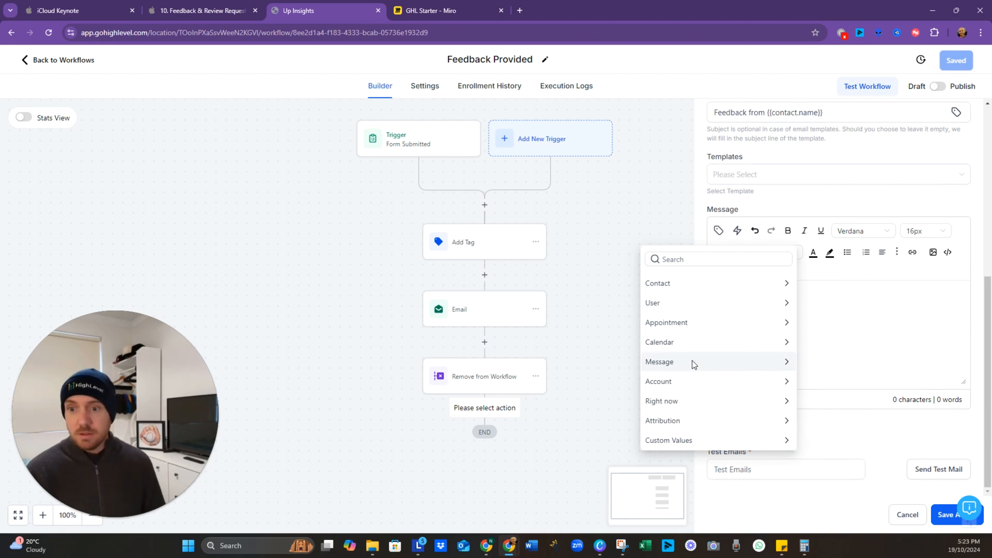
{"action": "left_click", "coordinate": [719, 285]}
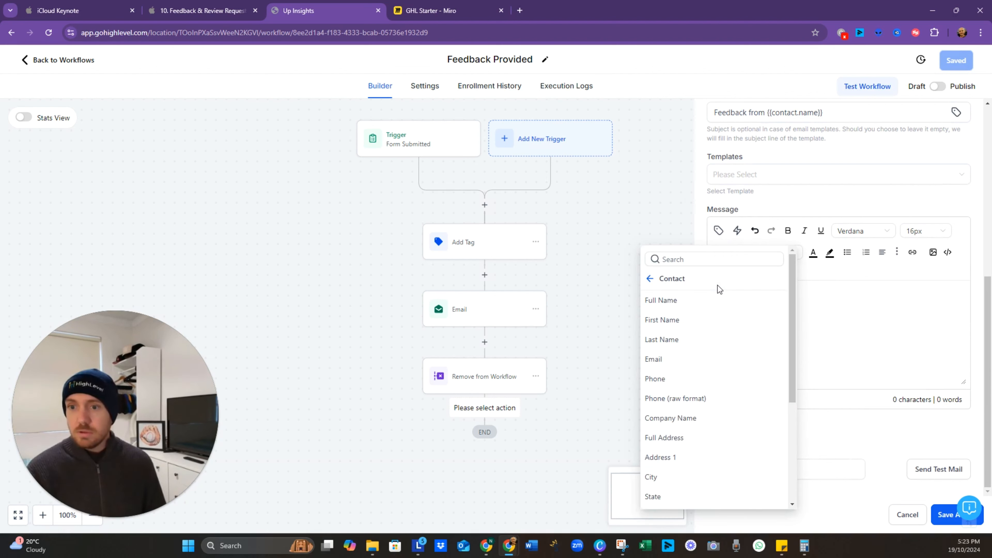
{"action": "scroll", "coordinate": [707, 352], "scroll_direction": "down", "scroll_amount": 5}
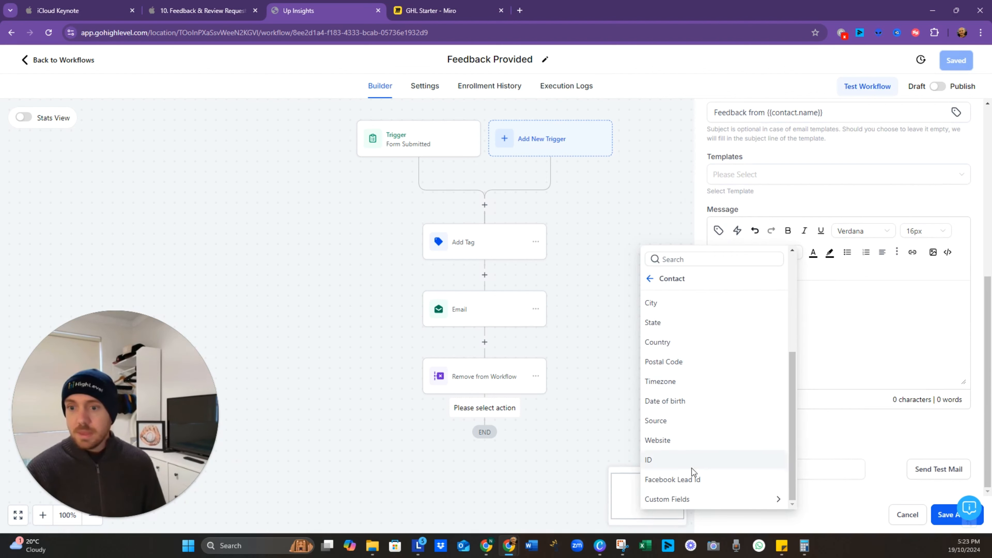
{"action": "left_click", "coordinate": [694, 498]}
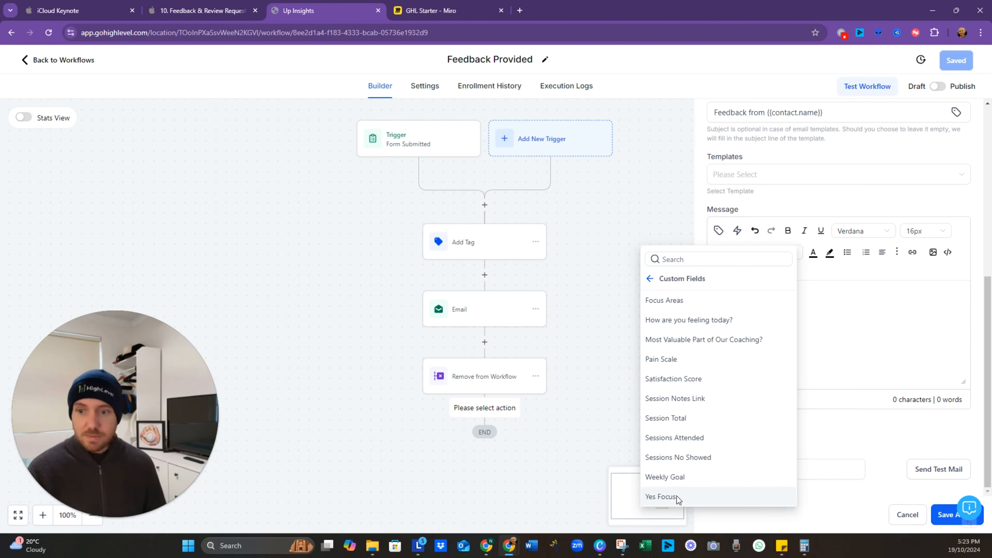
{"action": "left_click", "coordinate": [702, 385]}
{"action": "key", "text": "Return"}
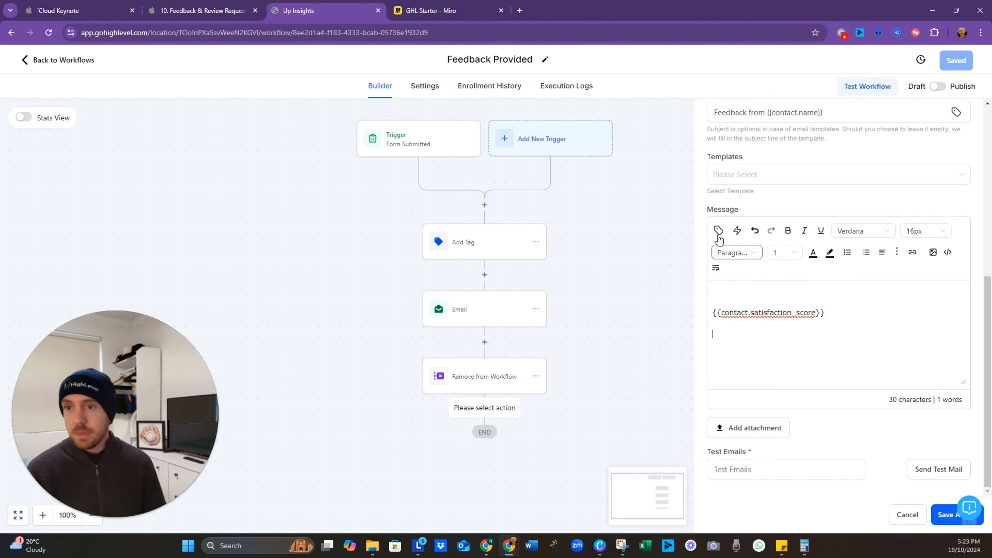
Step: Add the Most Valuable Part, Focus Areas and Yes Focus fields, each on its own line
{"action": "left_click", "coordinate": [718, 234]}
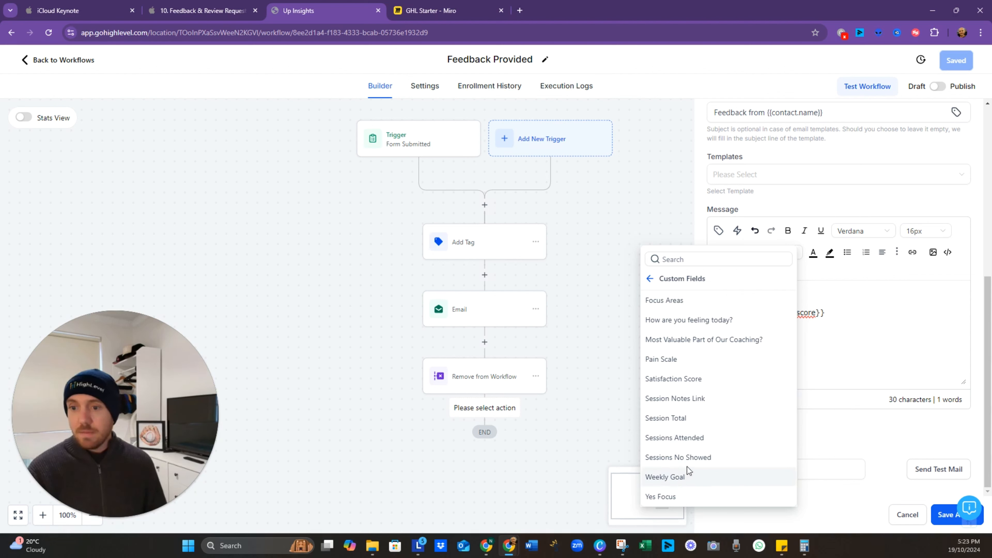
{"action": "left_click", "coordinate": [688, 340]}
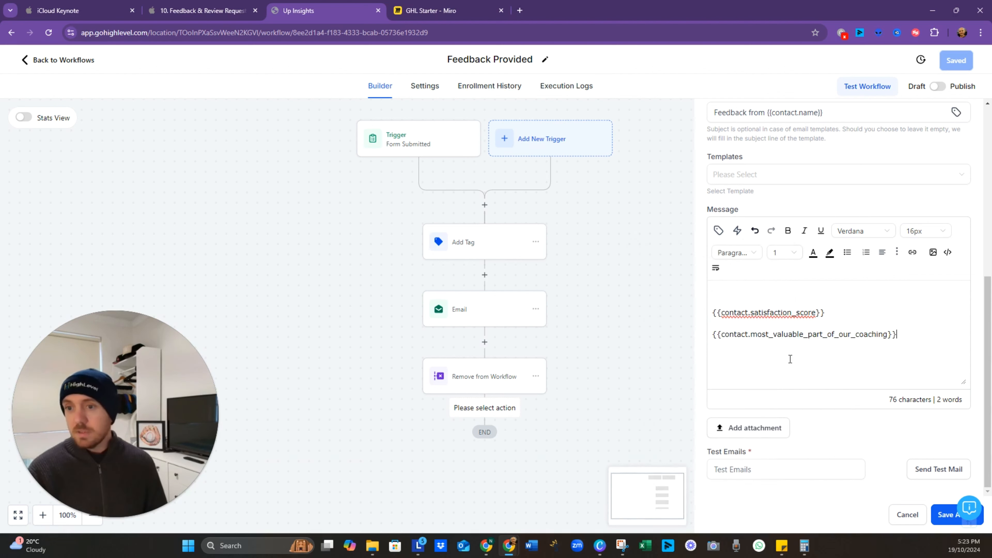
{"action": "left_click", "coordinate": [851, 350]}
{"action": "left_click", "coordinate": [719, 230]}
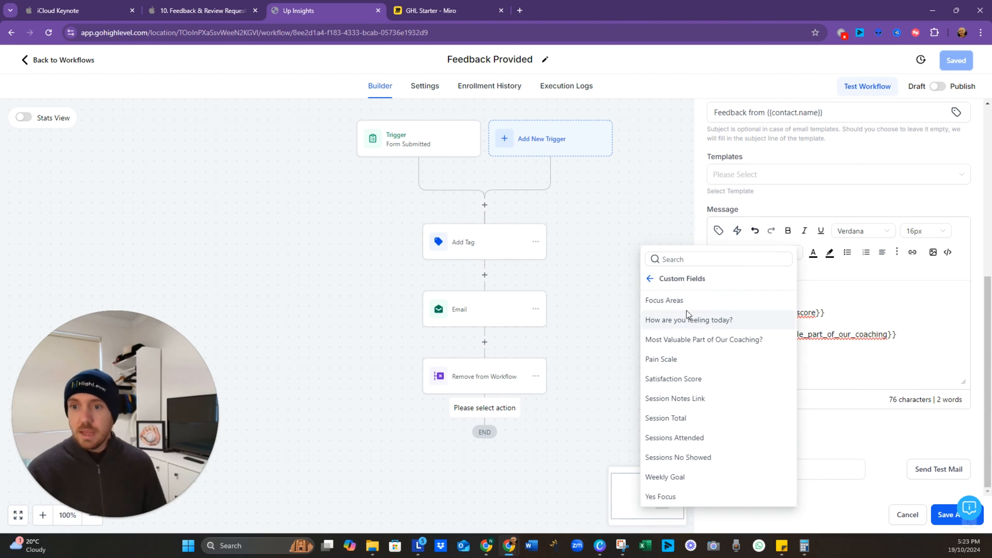
{"action": "left_click", "coordinate": [693, 301]}
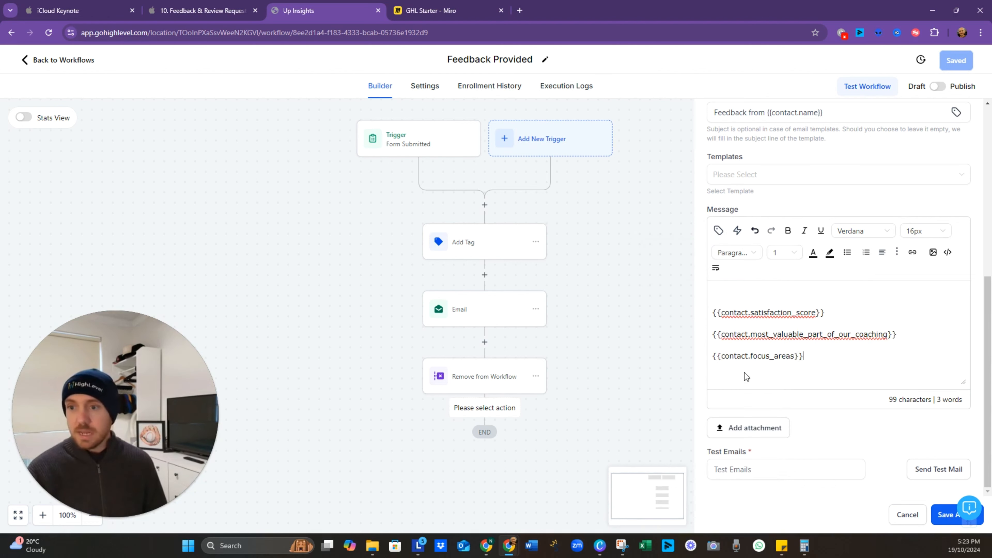
{"action": "left_click", "coordinate": [718, 230]}
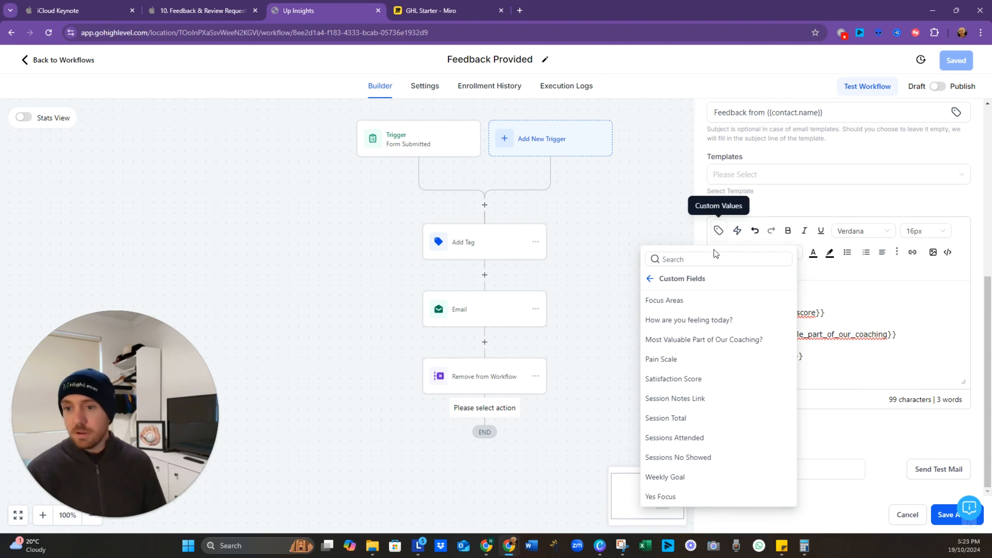
{"action": "left_click", "coordinate": [664, 497]}
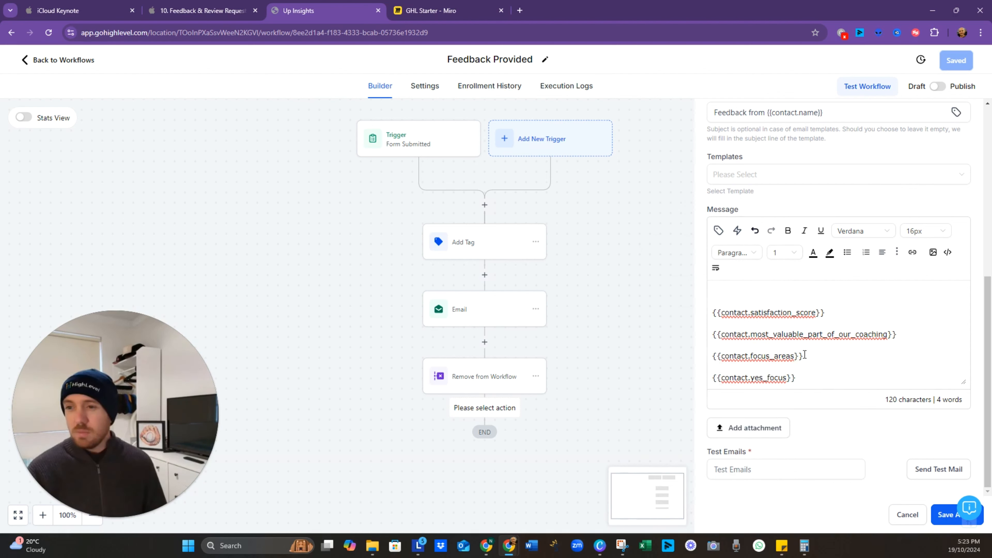
{"action": "left_click", "coordinate": [818, 365]}
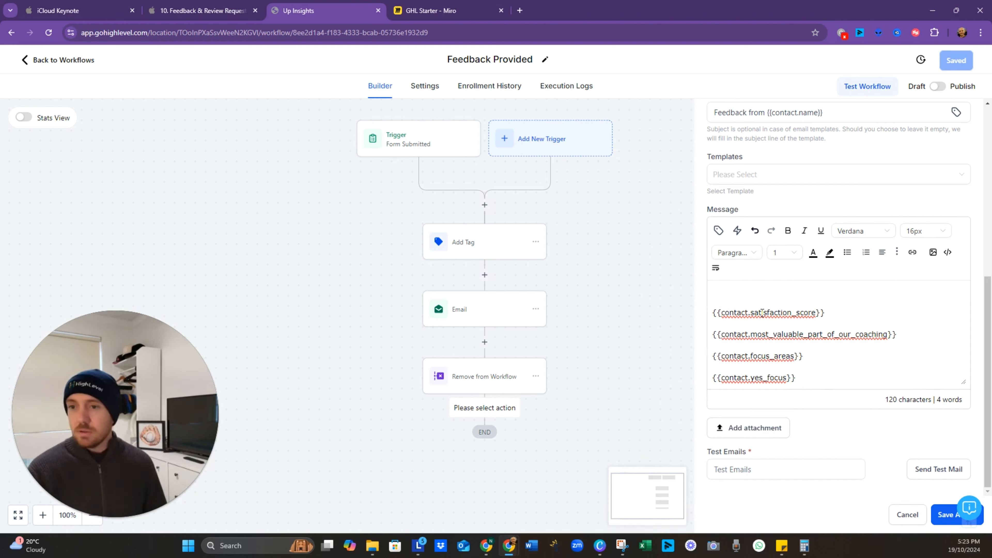
Step: Label the first three fields 'Score:', 'Most Valuable Part:' and 'Need to Focus on Something Else?'
{"action": "type", "text": "Score"}
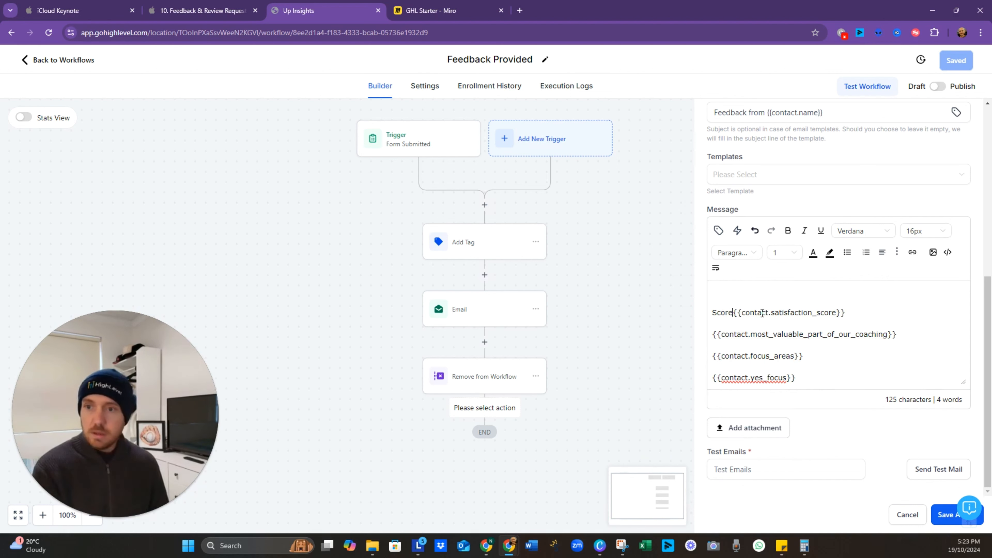
{"action": "type", "text": ": "}
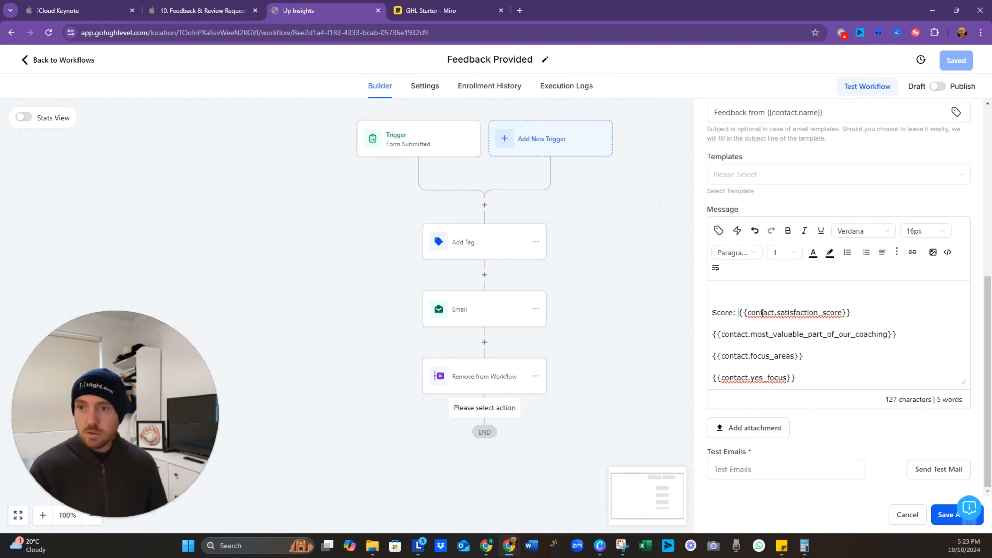
{"action": "type", "text": "Most V"}
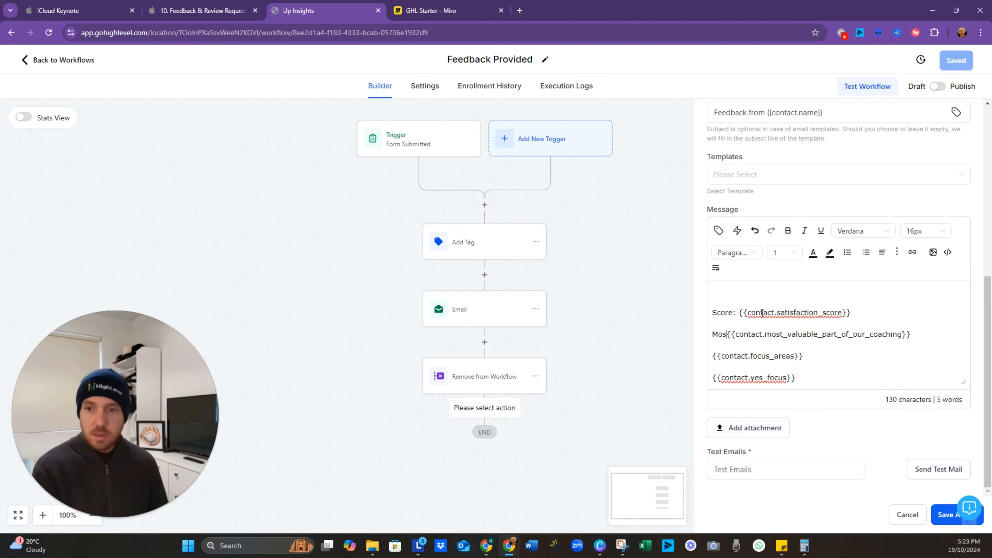
{"action": "type", "text": "aluable Par"}
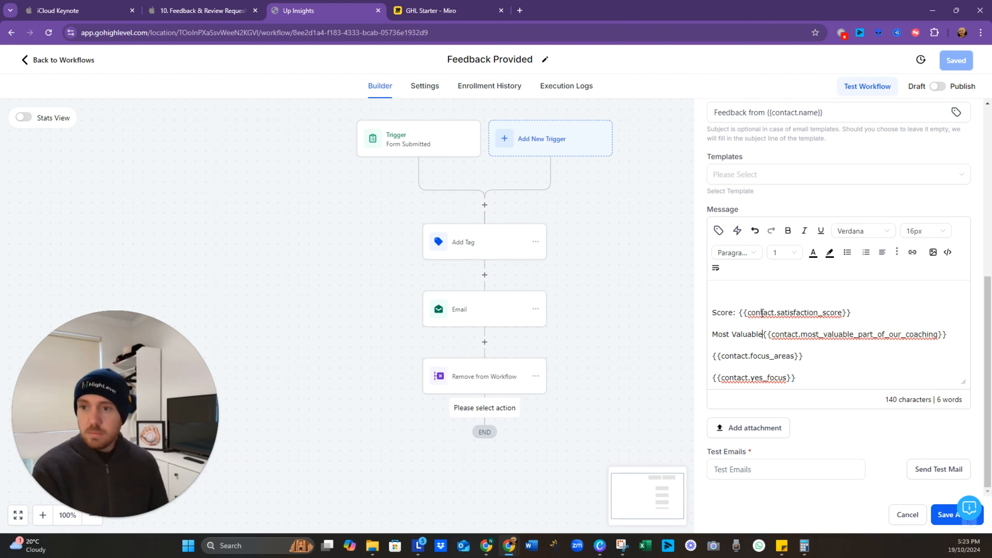
{"action": "type", "text": "t"}
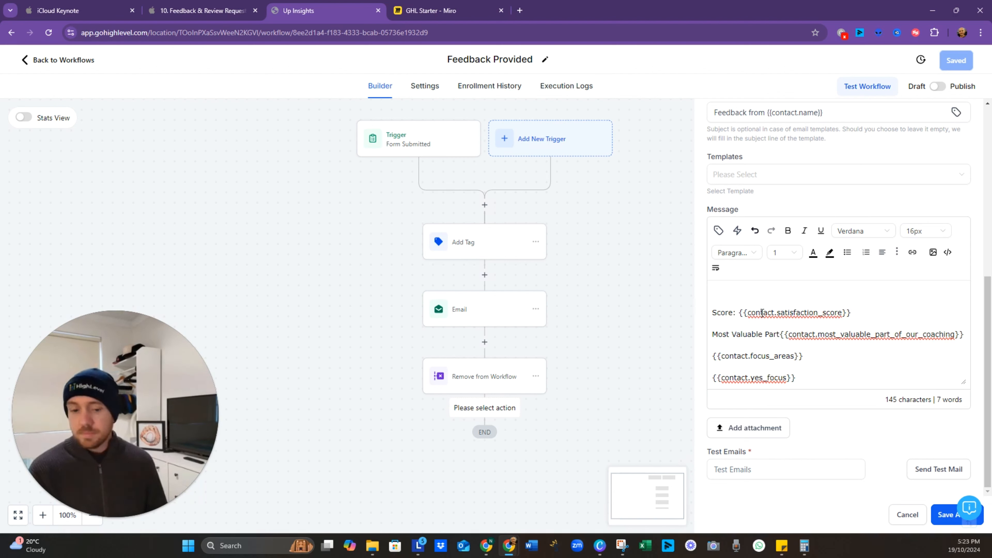
{"action": "type", "text": ":"}
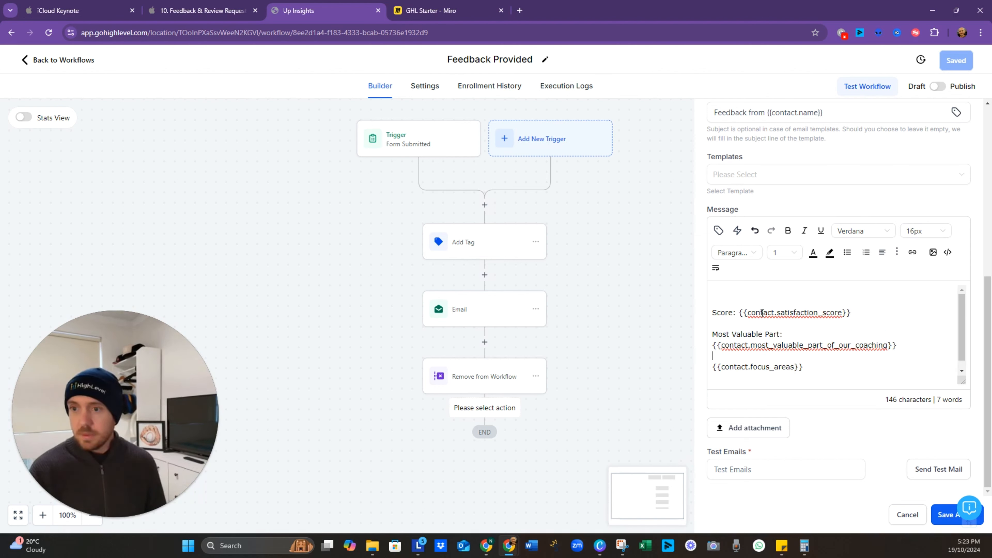
{"action": "key", "text": "Down"}
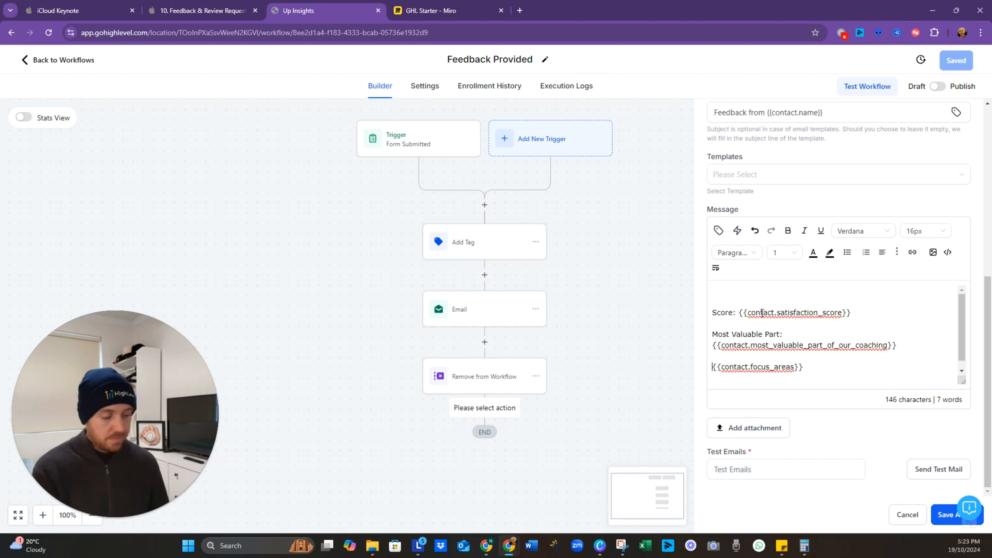
{"action": "type", "text": "Focus"}
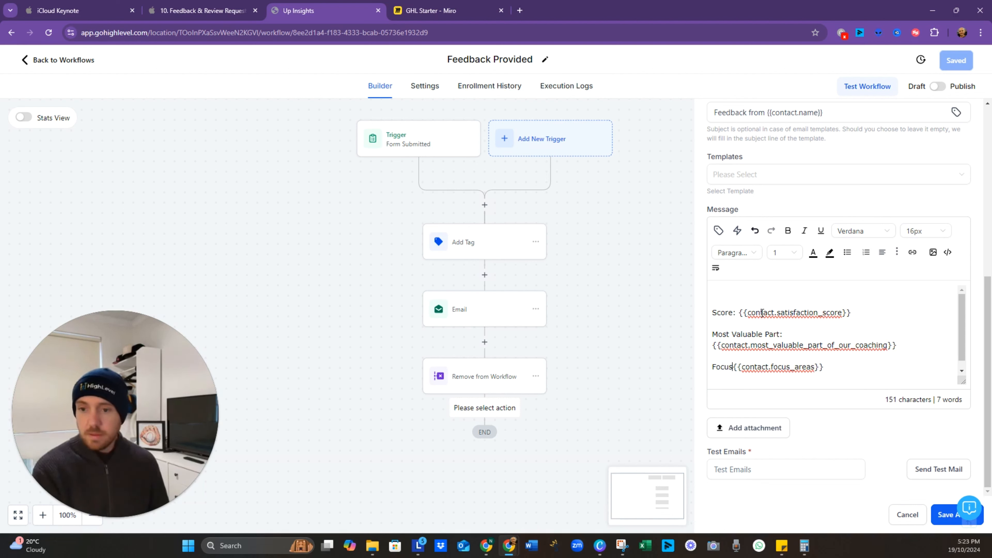
{"action": "key", "text": "shift+Home"}
{"action": "type", "text": "Need to "}
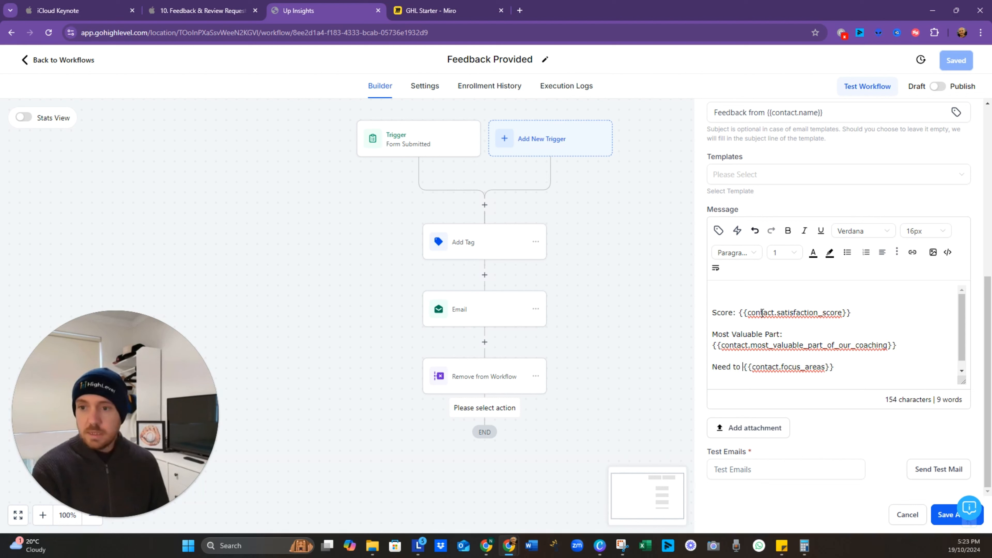
{"action": "type", "text": "Focus on Som"}
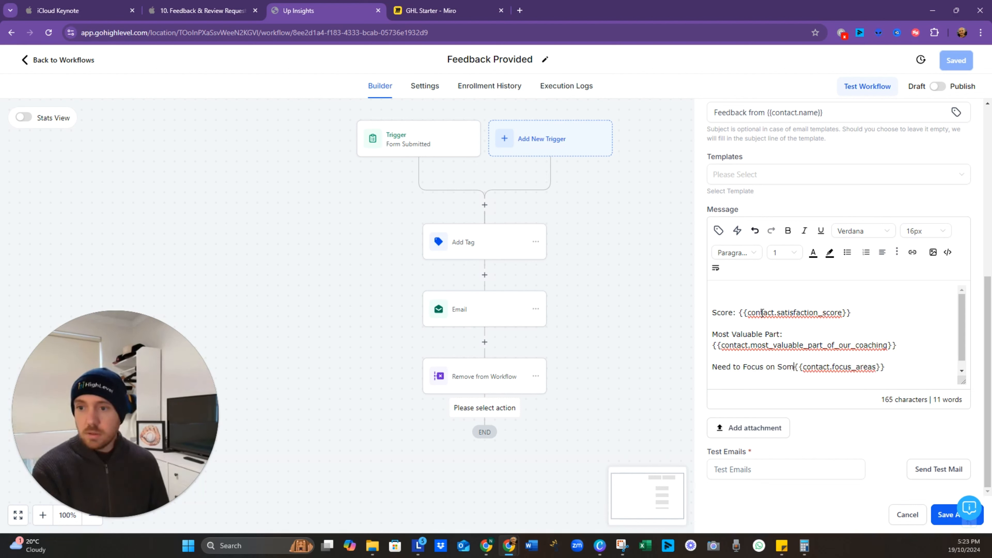
{"action": "type", "text": "ething Else/"}
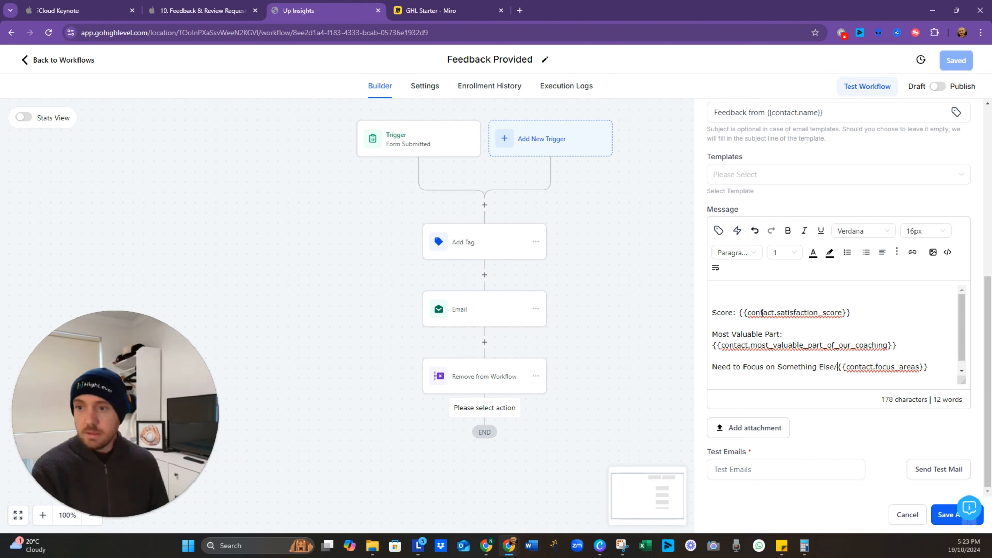
{"action": "key", "text": "BackSpace"}
{"action": "type", "text": "?"}
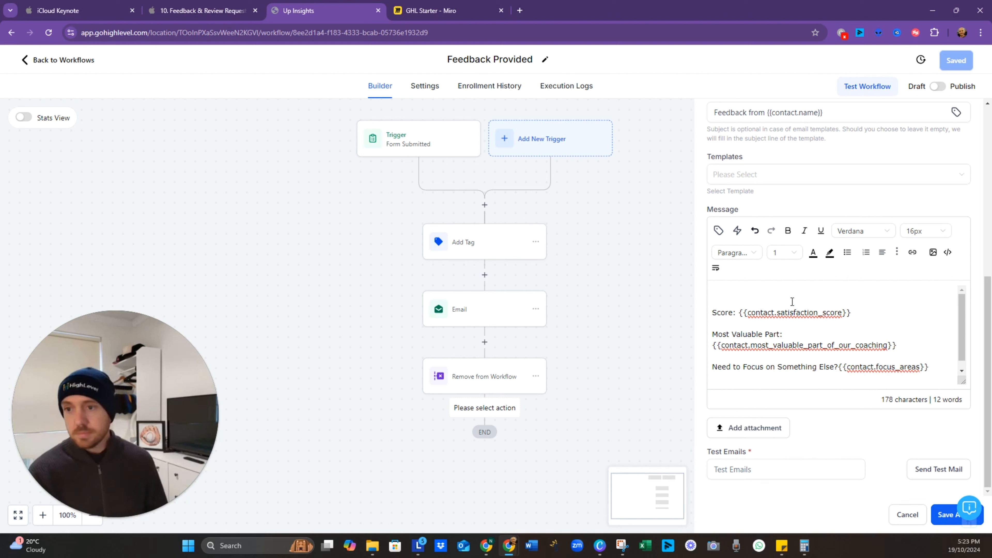
Step: Label the last field 'What is it?' and fix the spacing before the focus areas field
{"action": "scroll", "coordinate": [792, 313], "scroll_direction": "down", "scroll_amount": 1}
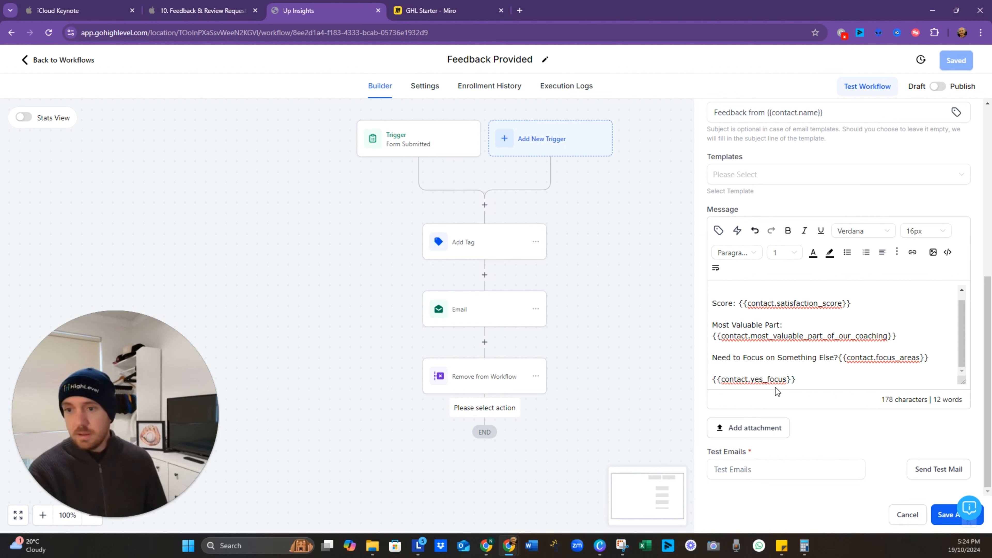
{"action": "type", "text": "What is it?"}
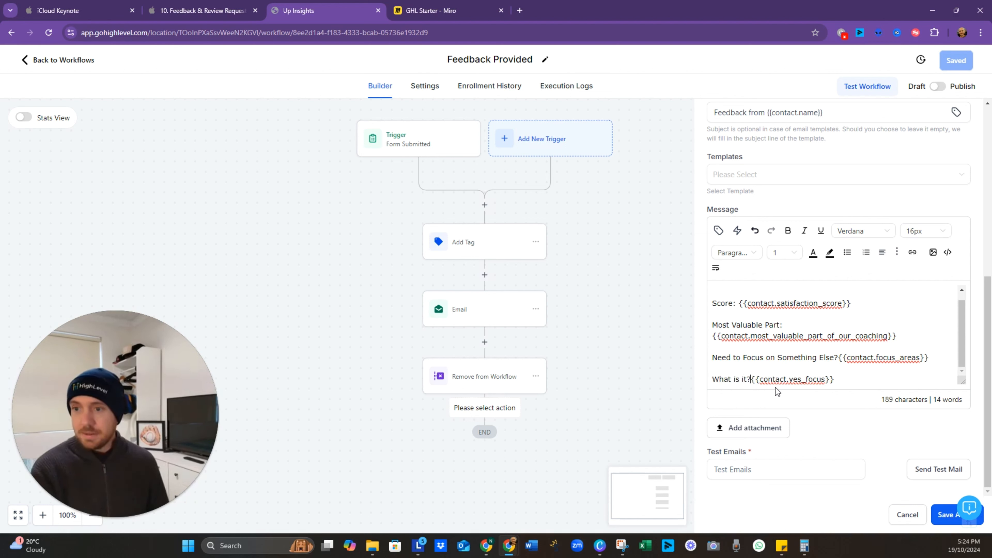
{"action": "left_click", "coordinate": [839, 358]}
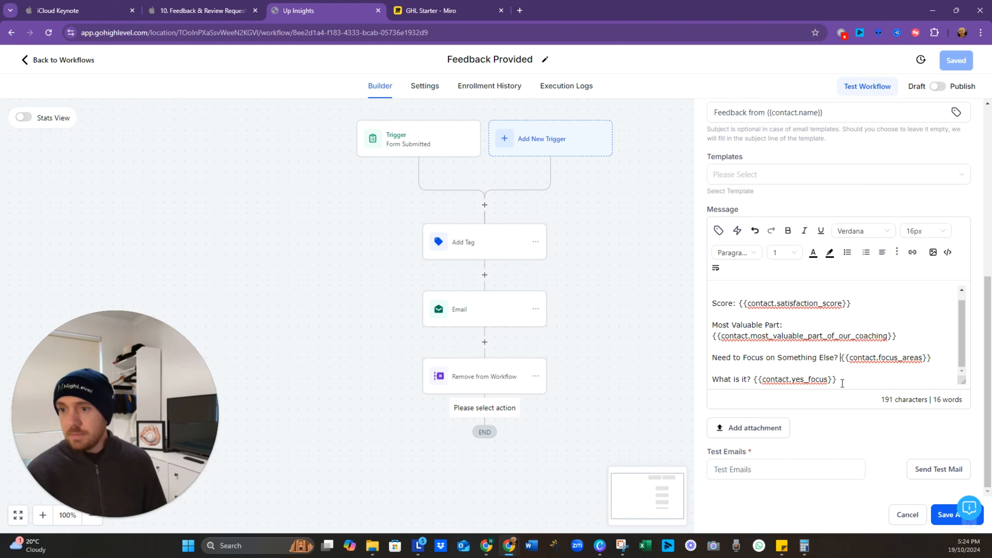
{"action": "left_click", "coordinate": [845, 384]}
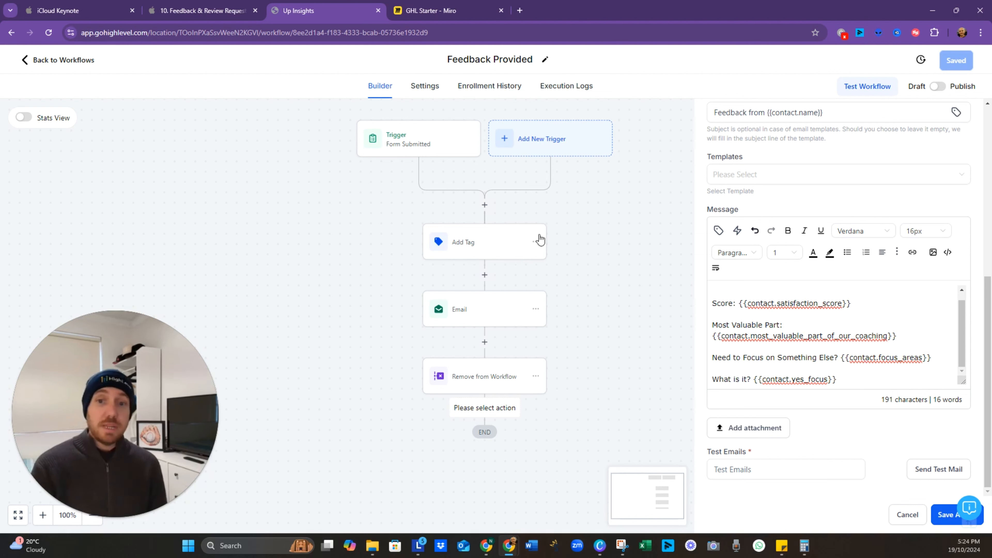
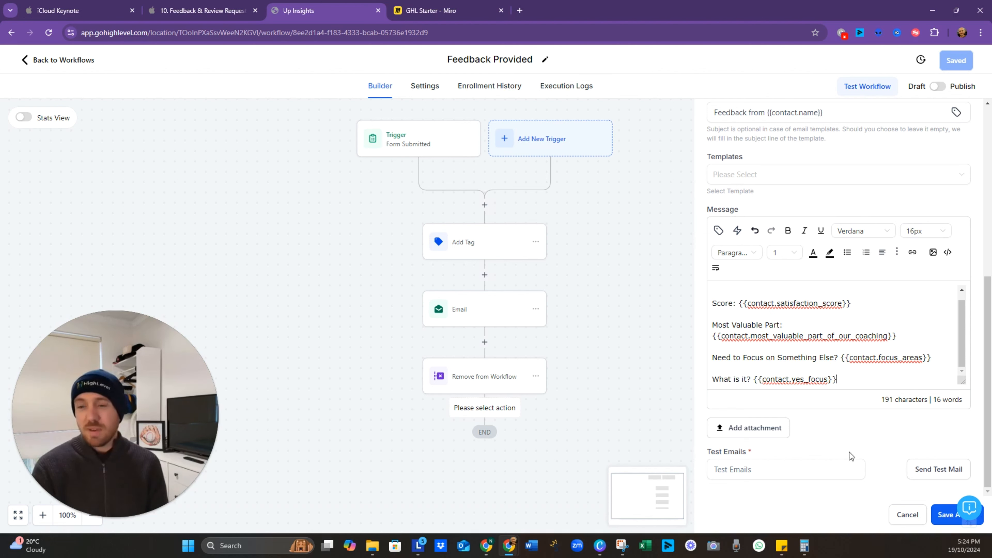
Step: Save the Internal Notification action, then save the Feedback Provided workflow
{"action": "left_click", "coordinate": [950, 515]}
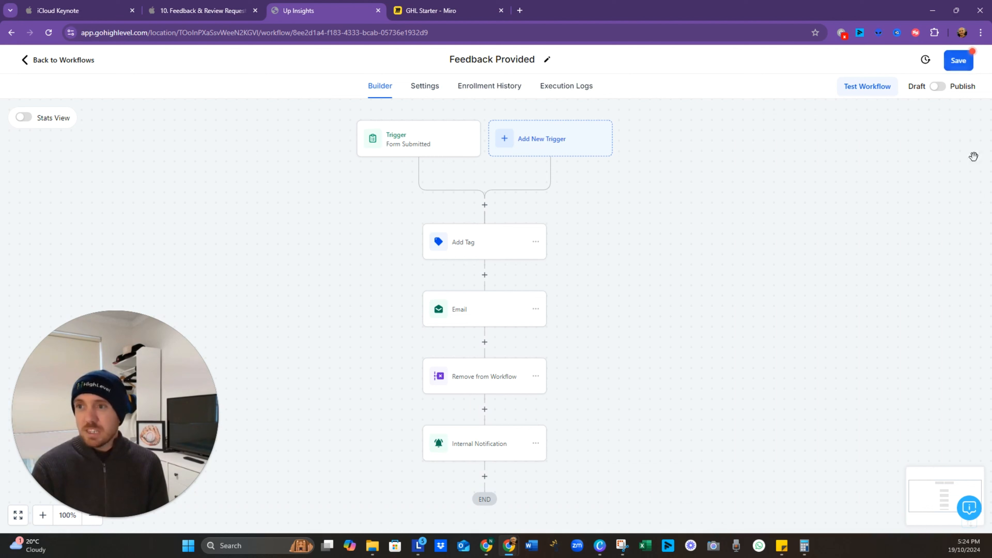
{"action": "left_click", "coordinate": [958, 62]}
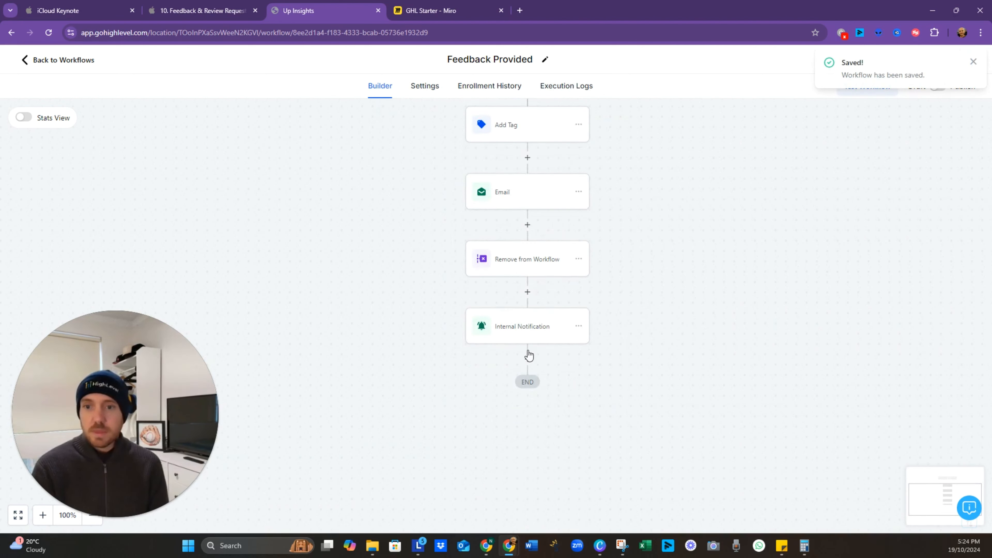
Step: Add an If / Else condition after Internal Notification matching Satisfaction Score Is 2 - Below Average
{"action": "left_click", "coordinate": [527, 360]}
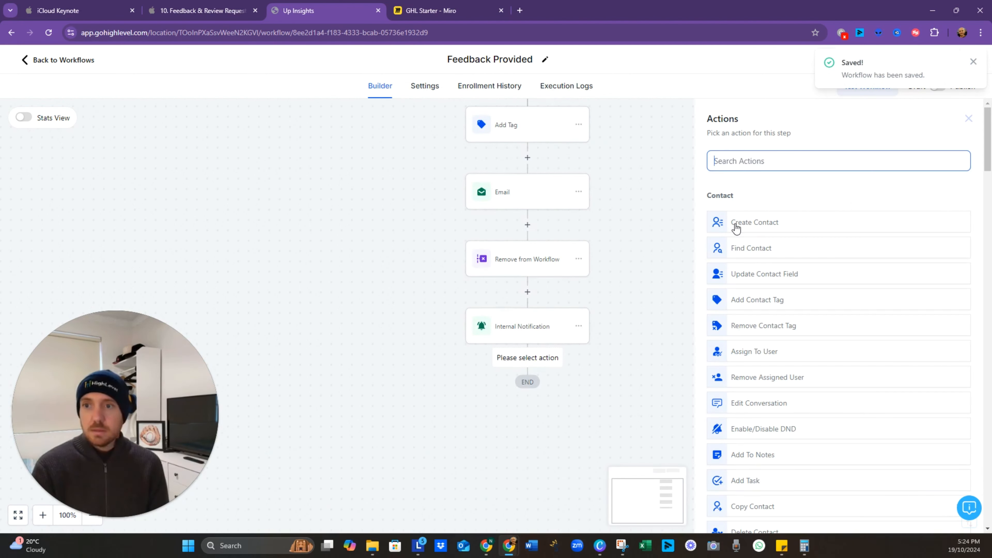
{"action": "type", "text": "if"}
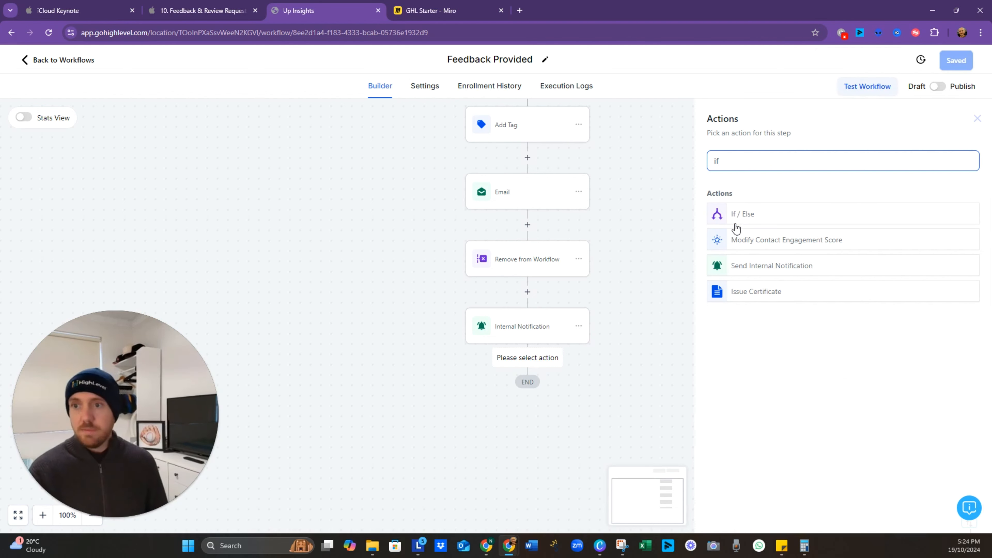
{"action": "left_click", "coordinate": [762, 218]}
{"action": "left_click", "coordinate": [644, 354]}
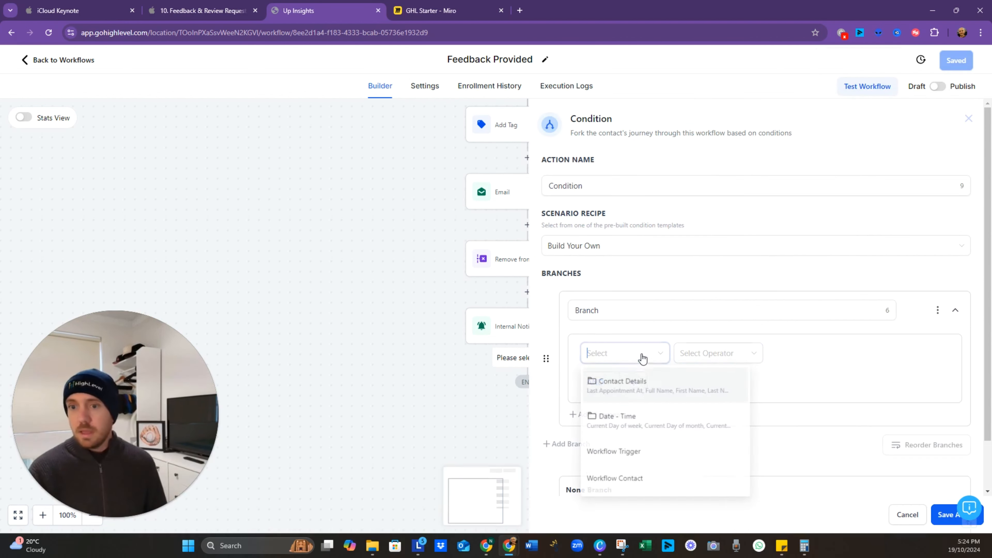
{"action": "left_click", "coordinate": [636, 388]}
{"action": "type", "text": "sa"}
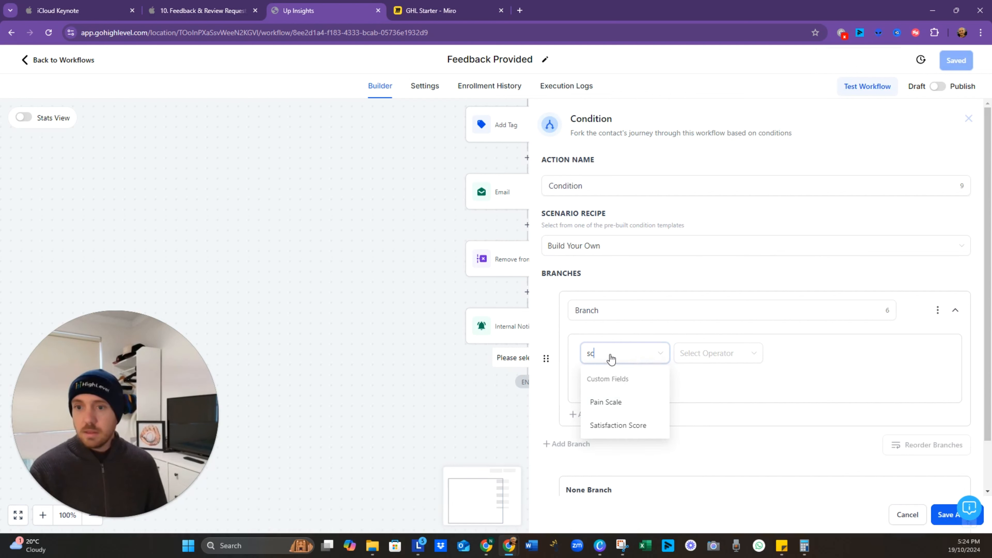
{"action": "left_click", "coordinate": [629, 429]}
{"action": "left_click", "coordinate": [714, 359]}
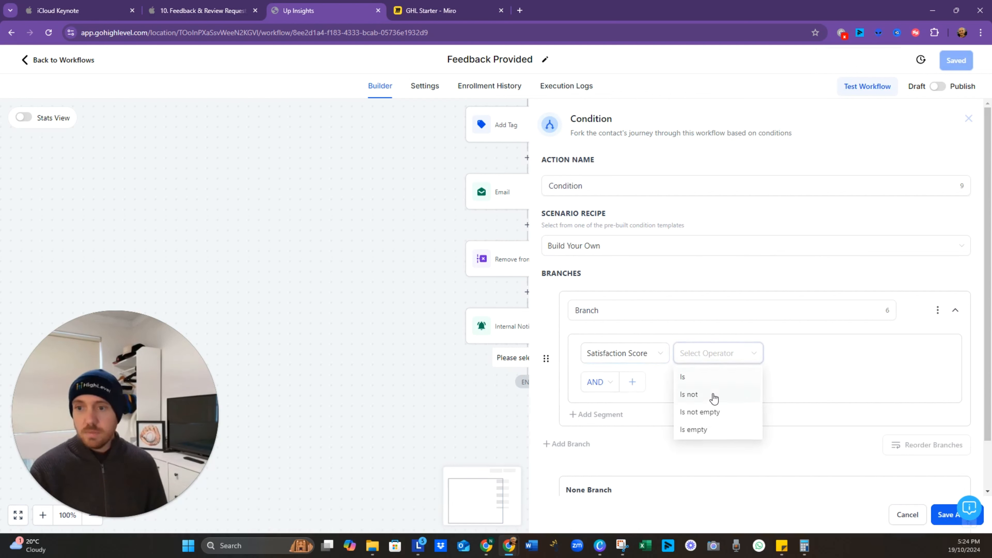
{"action": "left_click", "coordinate": [718, 381]}
{"action": "left_click", "coordinate": [872, 360]}
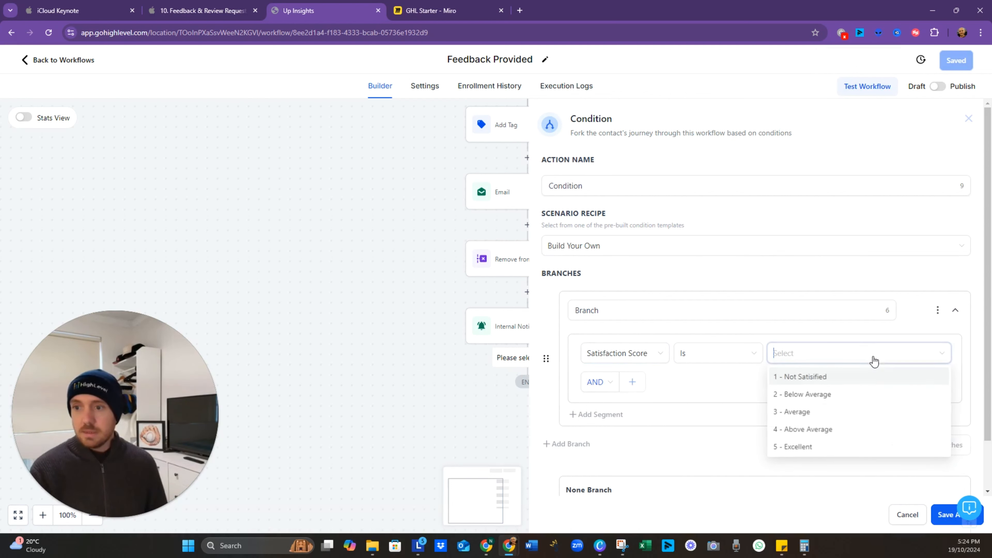
{"action": "left_click", "coordinate": [849, 395]}
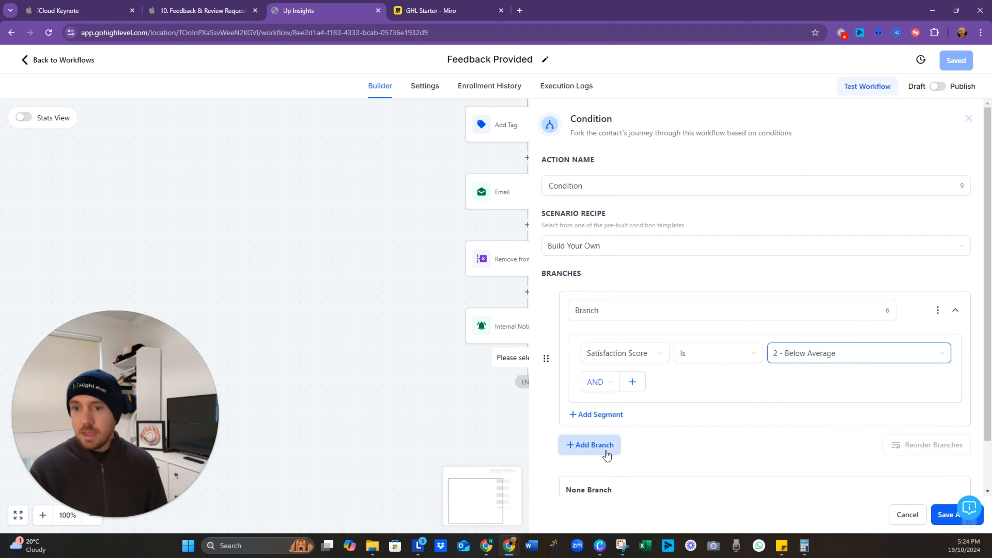
Step: Add an OR condition for Satisfaction Score Is 1 - Not Satisified and save the condition
{"action": "left_click", "coordinate": [609, 383]}
{"action": "left_click", "coordinate": [604, 422]}
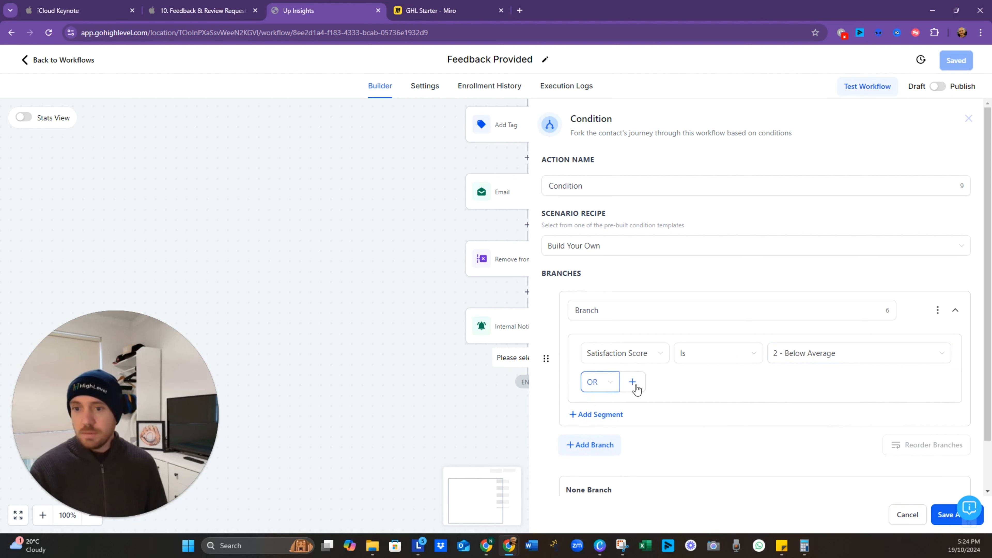
{"action": "left_click", "coordinate": [636, 388]}
{"action": "left_click", "coordinate": [782, 403]}
{"action": "left_click", "coordinate": [790, 425]}
{"action": "left_click", "coordinate": [765, 432]}
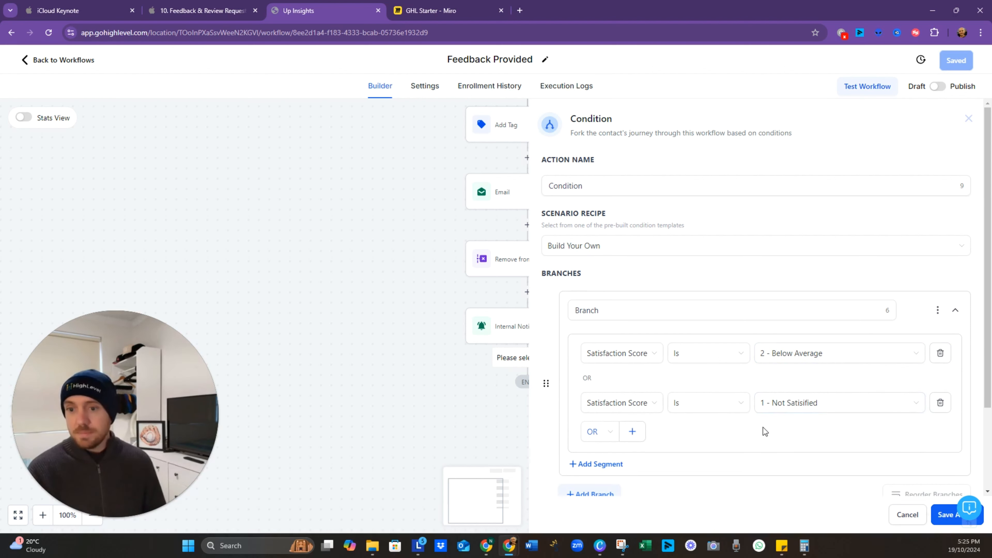
{"action": "scroll", "coordinate": [793, 418], "scroll_direction": "down", "scroll_amount": 3}
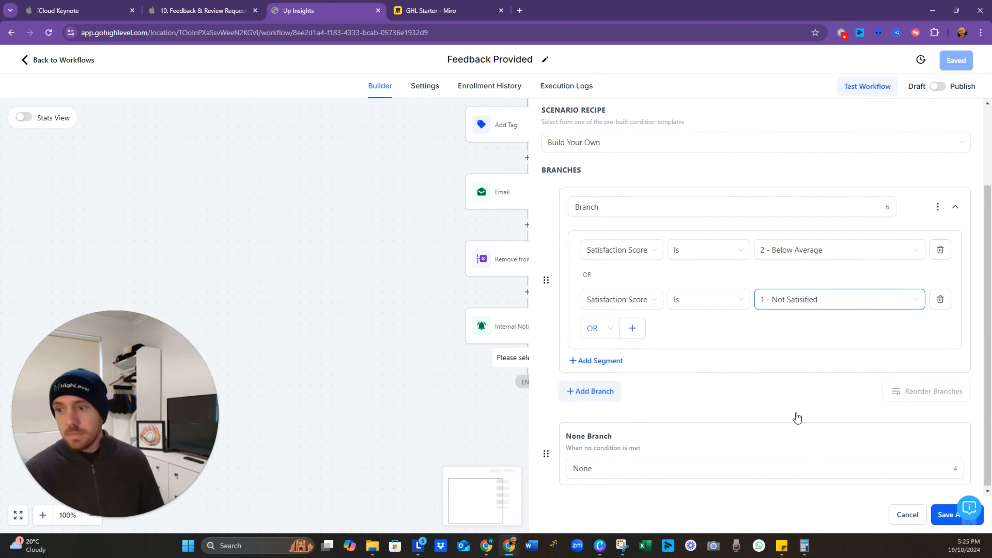
{"action": "left_click", "coordinate": [942, 521]}
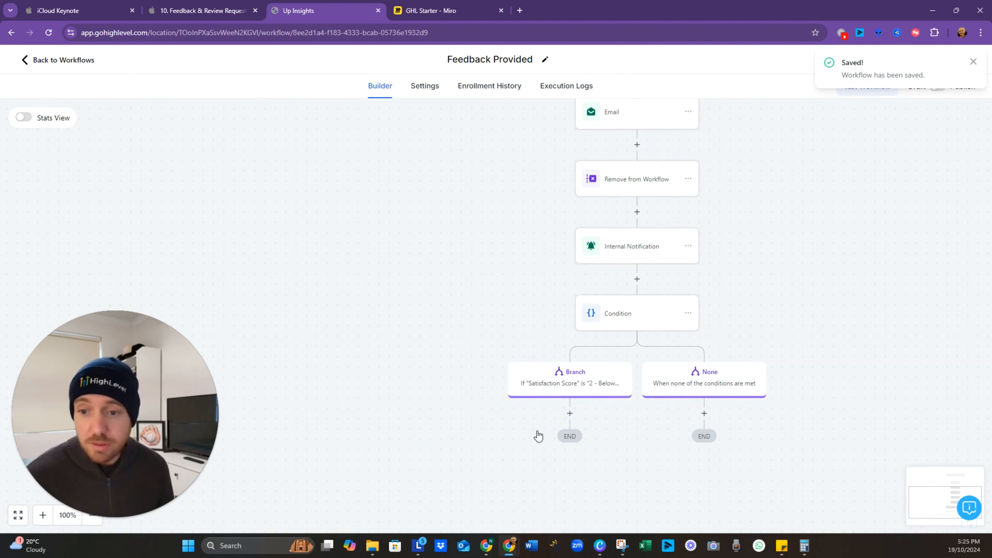
Step: Add a Send Email action to the low-score branch
{"action": "left_click", "coordinate": [571, 416]}
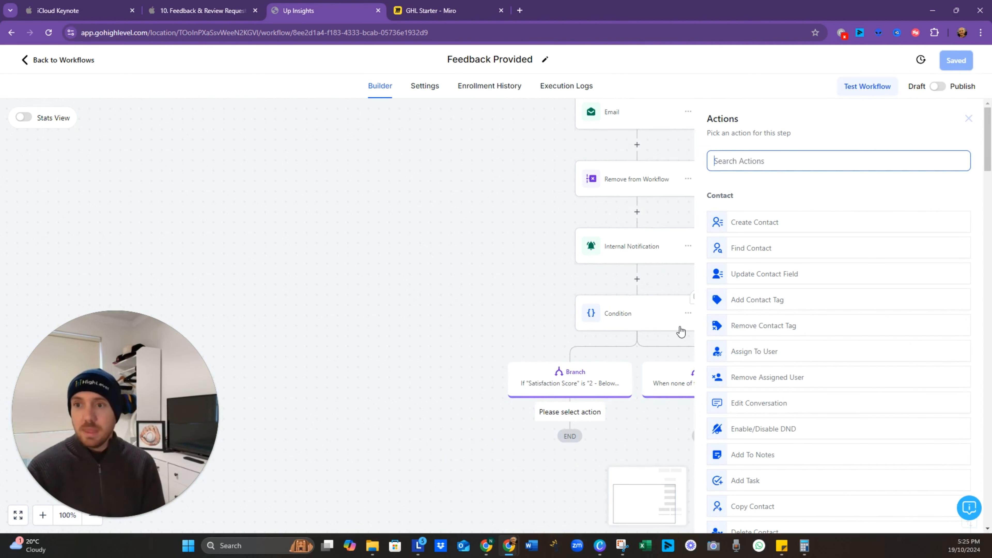
{"action": "type", "text": "email"}
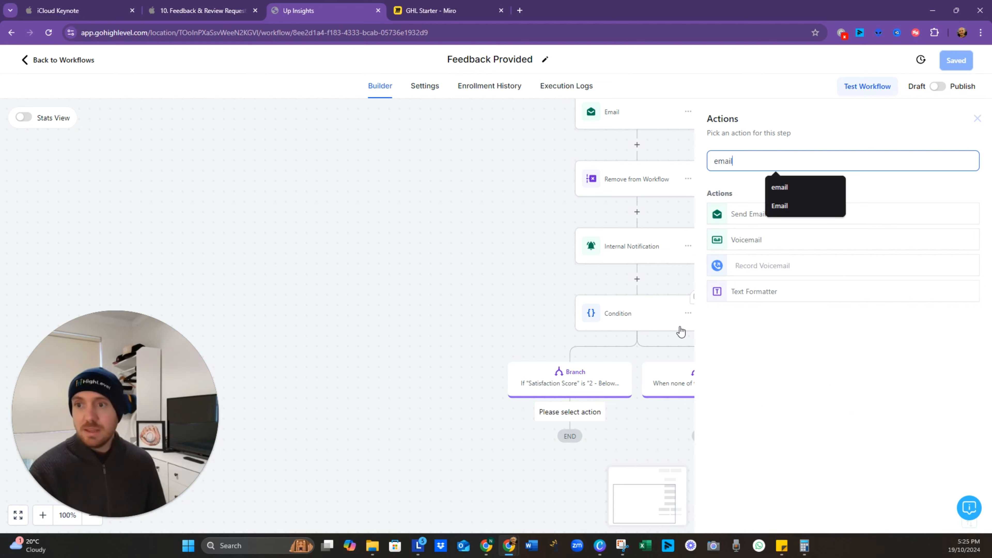
{"action": "left_click", "coordinate": [749, 223]}
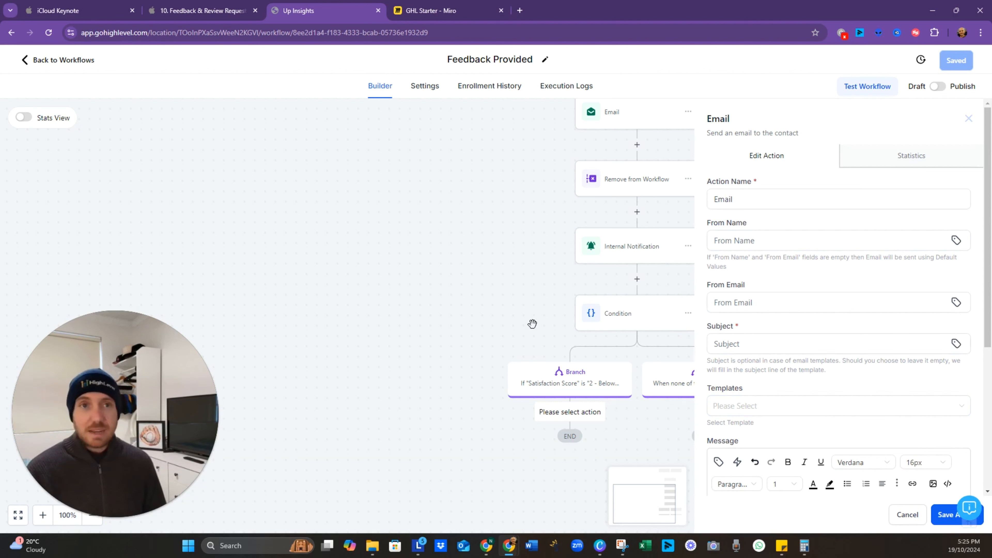
{"action": "left_click_drag", "start_coordinate": [533, 324], "coordinate": [373, 291]}
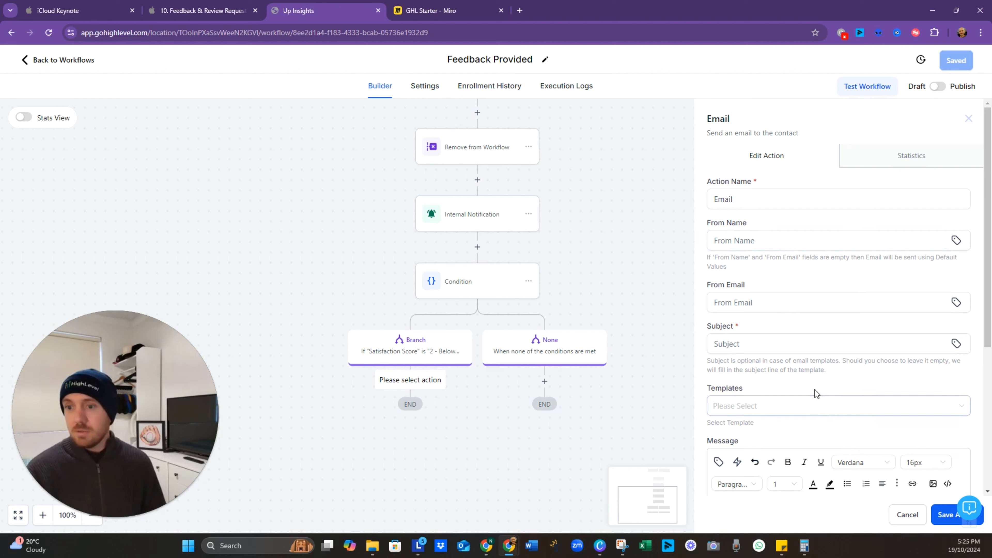
Step: Give the email subject 'sorry' and message 'That's not good', then save it
{"action": "left_click", "coordinate": [786, 350]}
{"action": "type", "text": "sorry"}
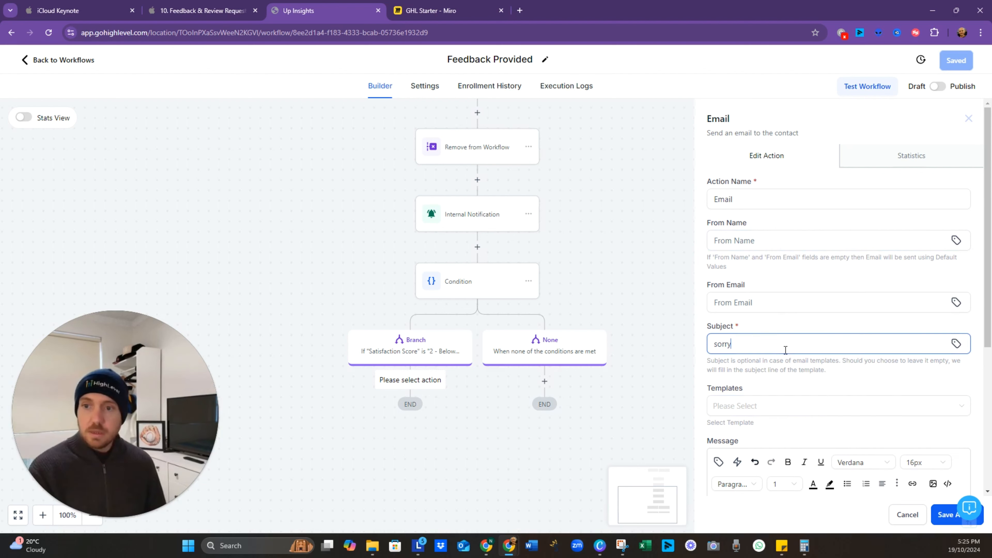
{"action": "scroll", "coordinate": [785, 350], "scroll_direction": "down", "scroll_amount": 3}
{"action": "left_click", "coordinate": [751, 485]}
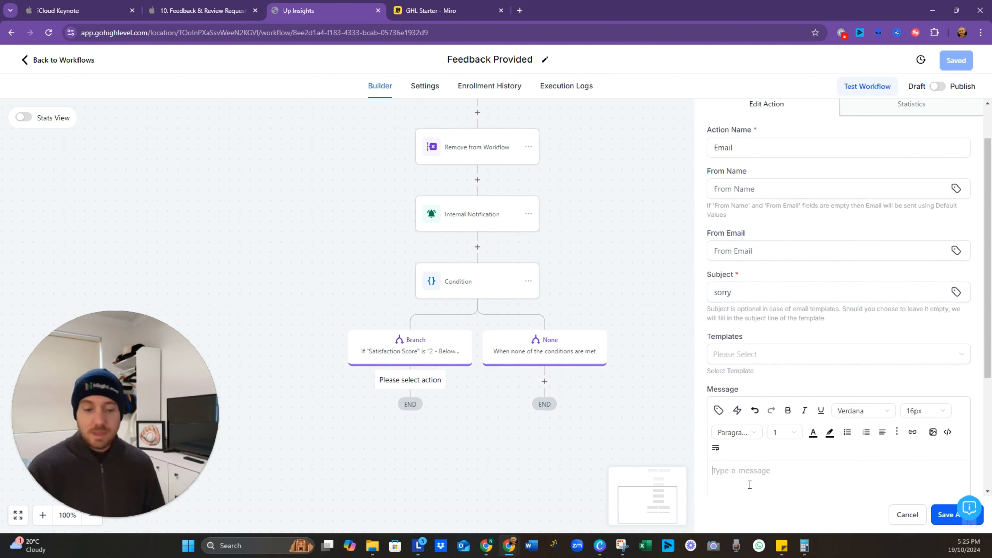
{"action": "type", "text": "That's not good"}
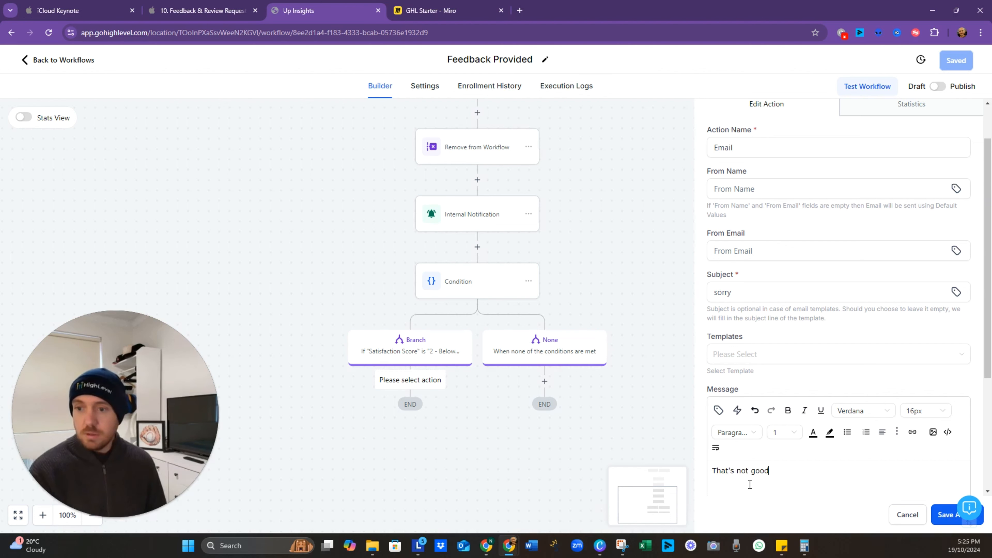
{"action": "left_click", "coordinate": [948, 515]}
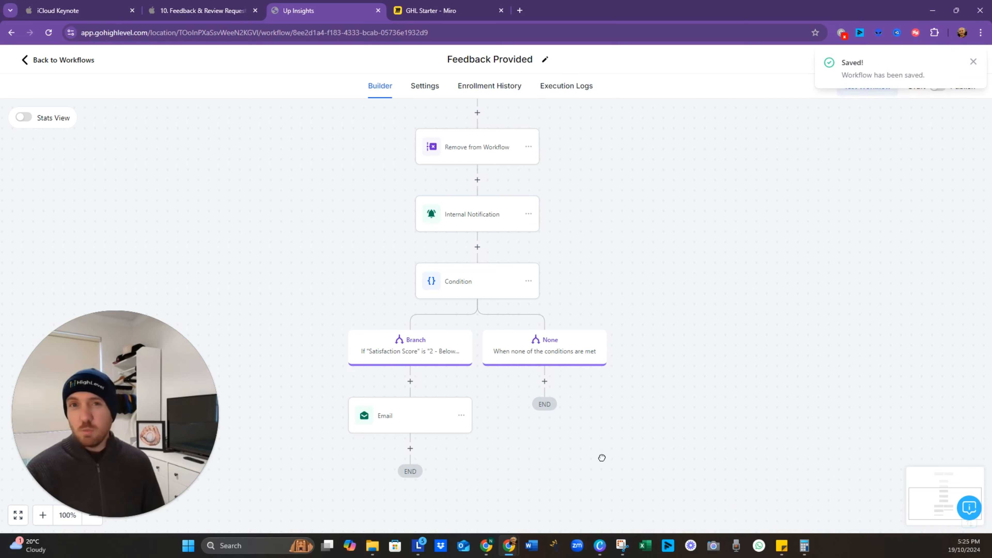
{"action": "left_click_drag", "start_coordinate": [602, 458], "coordinate": [617, 433]}
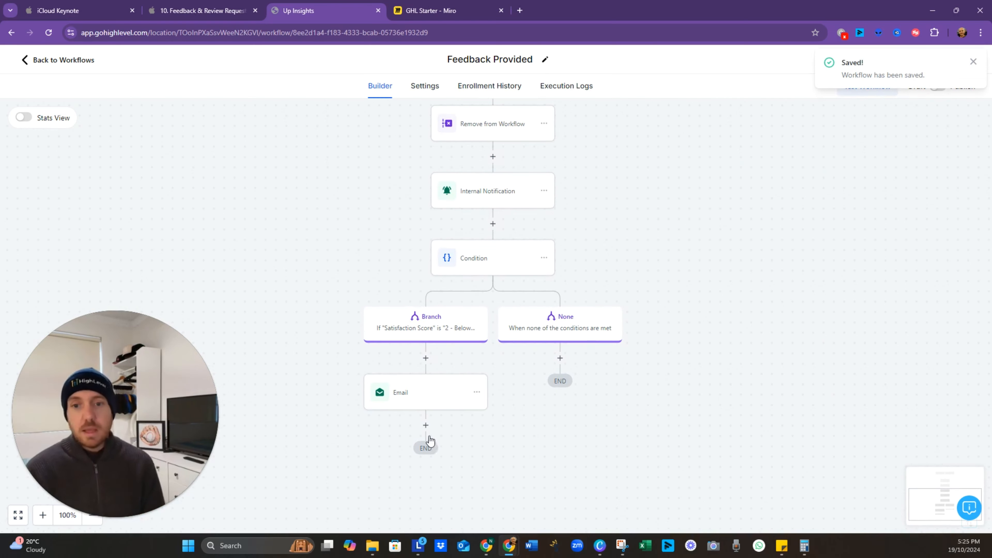
Step: Add a GPT Powered By OpenAI step after the email with the Custom action type
{"action": "left_click", "coordinate": [426, 426]}
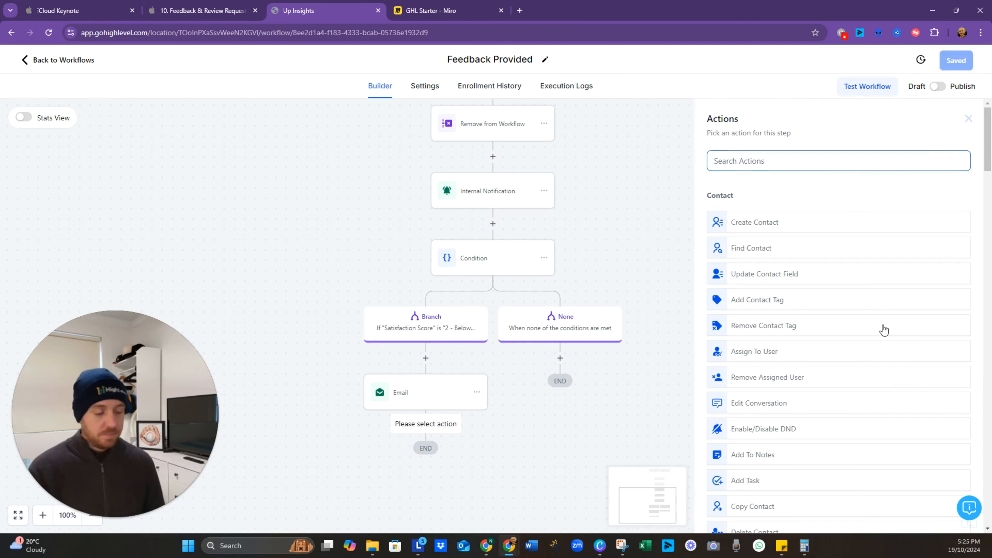
{"action": "type", "text": "gpyt"}
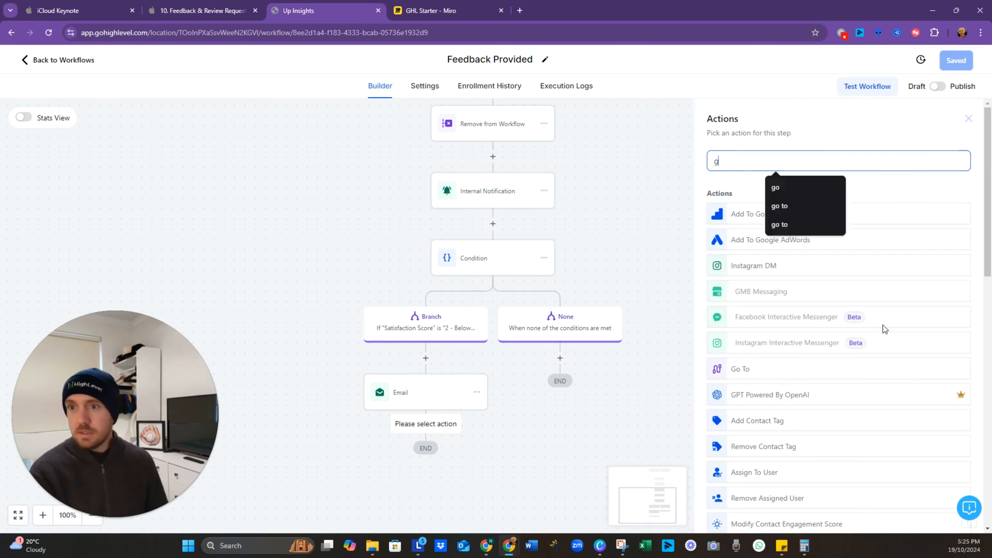
{"action": "key", "text": "BackSpace"}
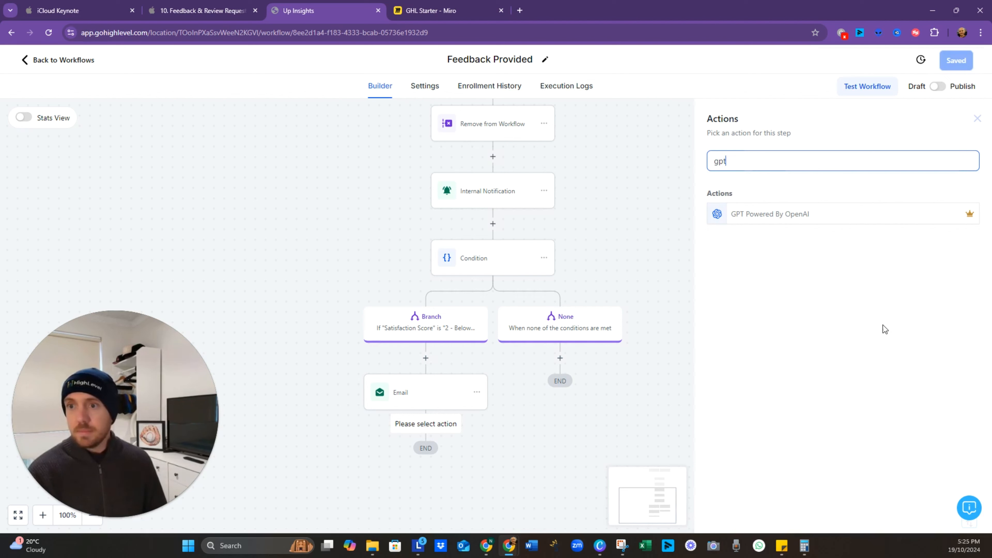
{"action": "mouse_move", "coordinate": [970, 215]}
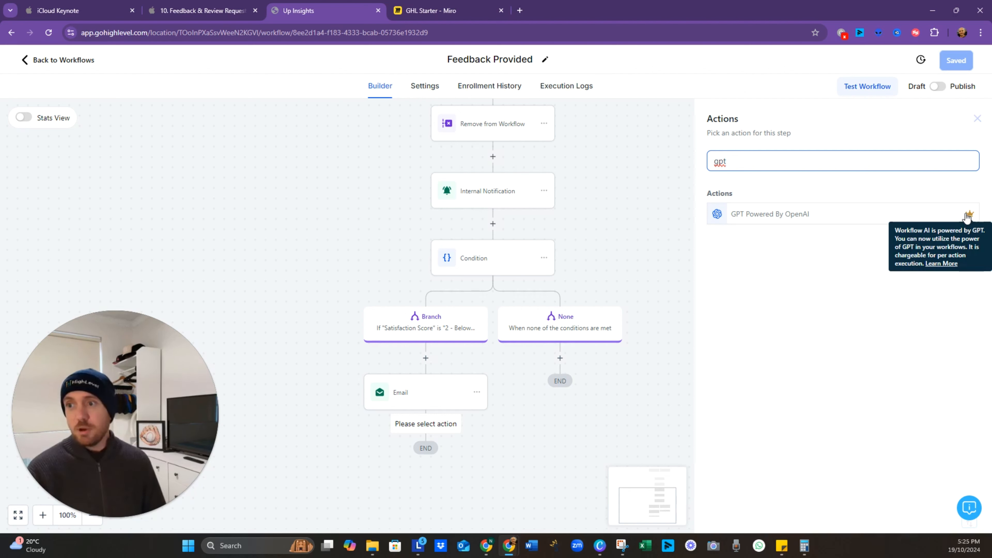
{"action": "left_click", "coordinate": [772, 220]}
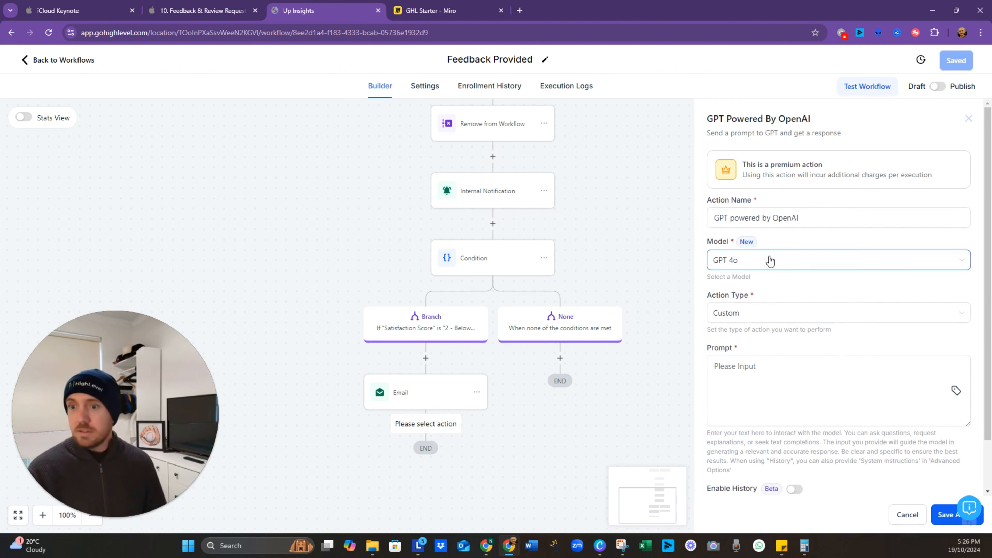
{"action": "left_click", "coordinate": [790, 317]}
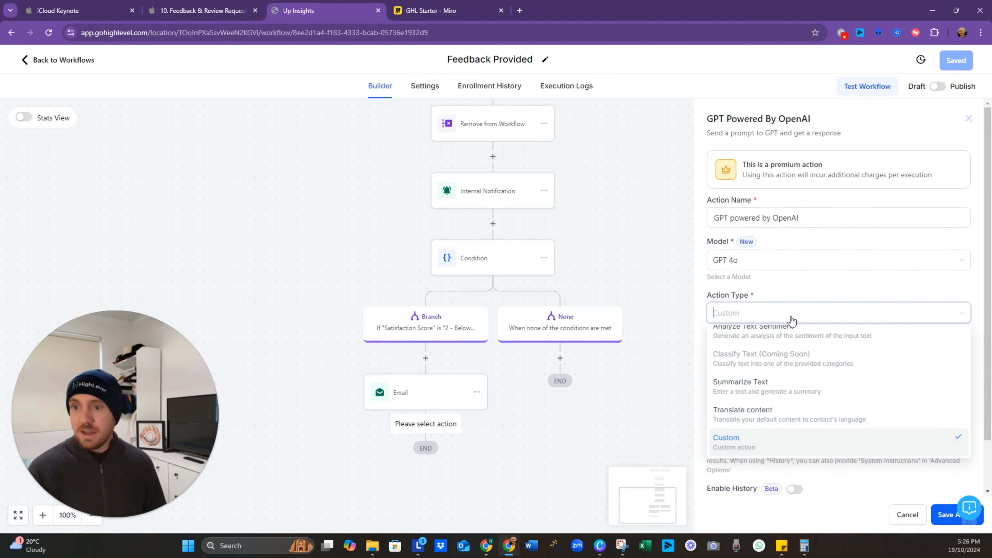
{"action": "scroll", "coordinate": [788, 403], "scroll_direction": "up", "scroll_amount": 1}
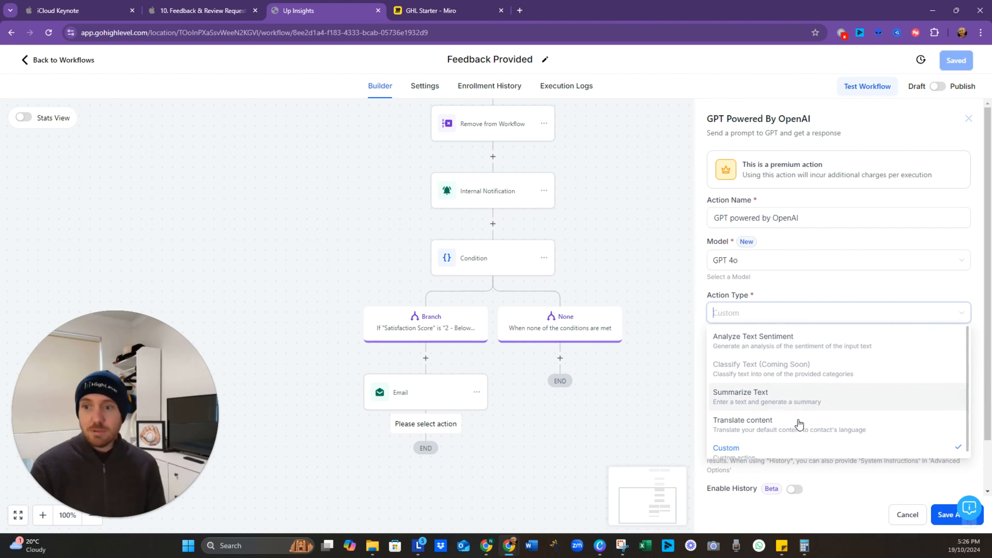
{"action": "scroll", "coordinate": [797, 433], "scroll_direction": "down", "scroll_amount": 1}
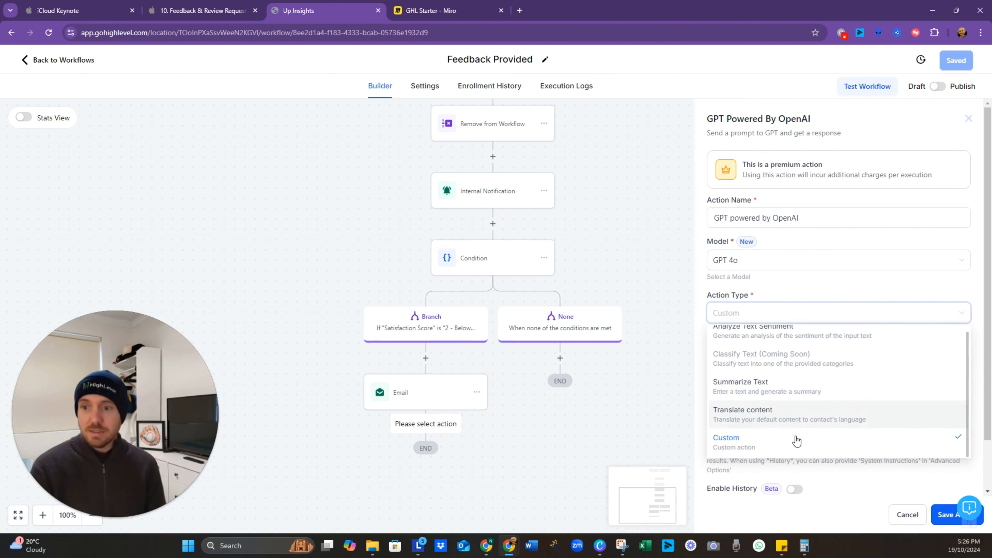
{"action": "left_click", "coordinate": [767, 456]}
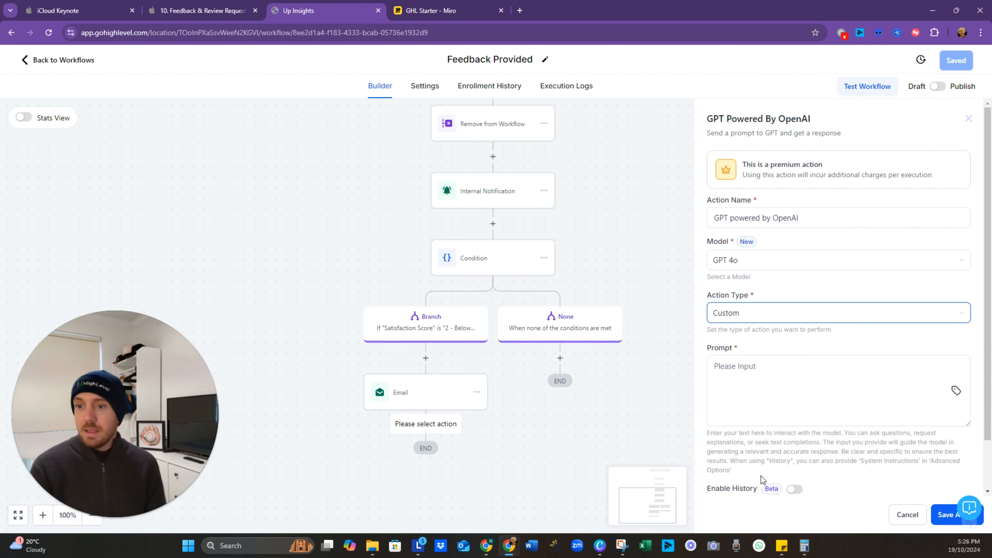
Step: Write the prompt 'Please provide an analysis on this feedback from {{contact.name}}'
{"action": "left_click", "coordinate": [802, 387]}
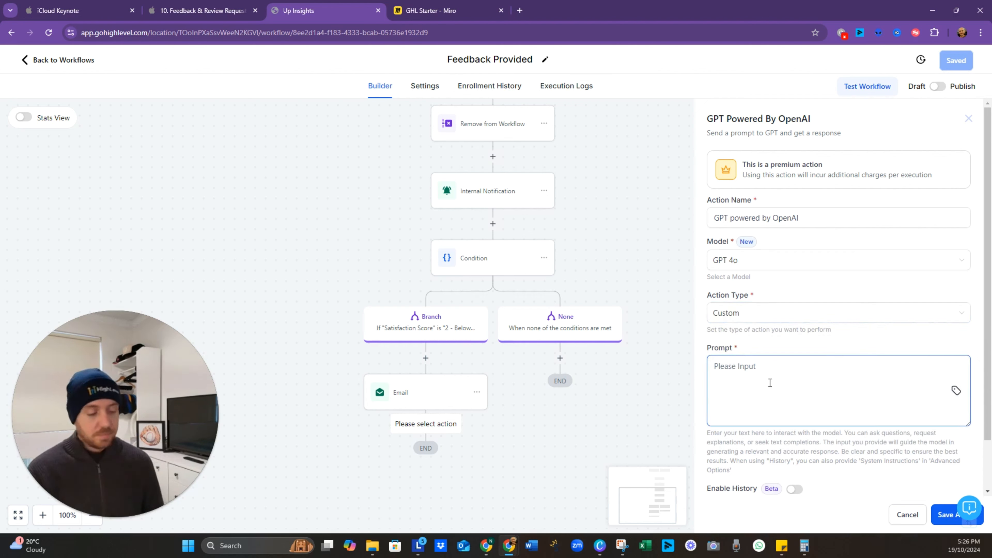
{"action": "type", "text": "PLease provide"}
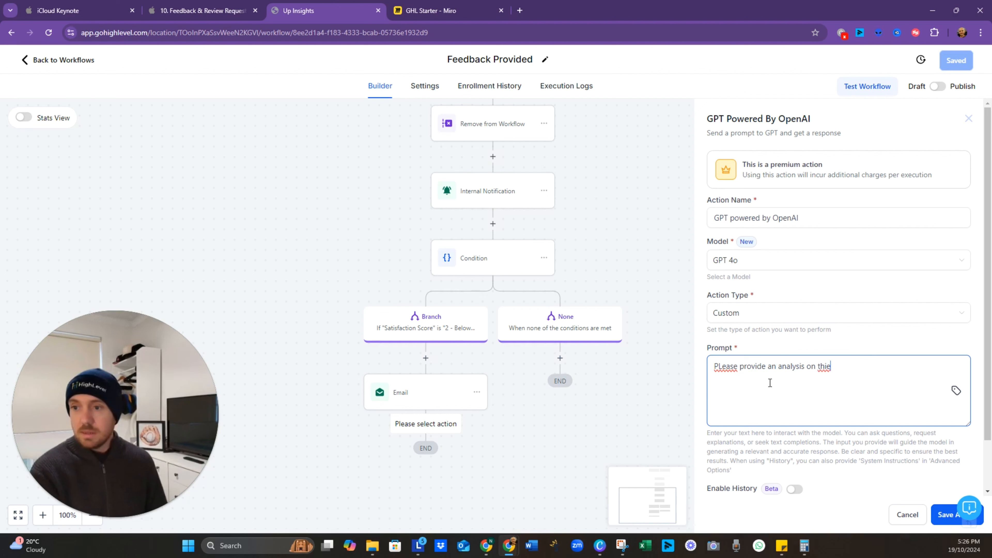
{"action": "type", "text": "an analysis on this feedback from"}
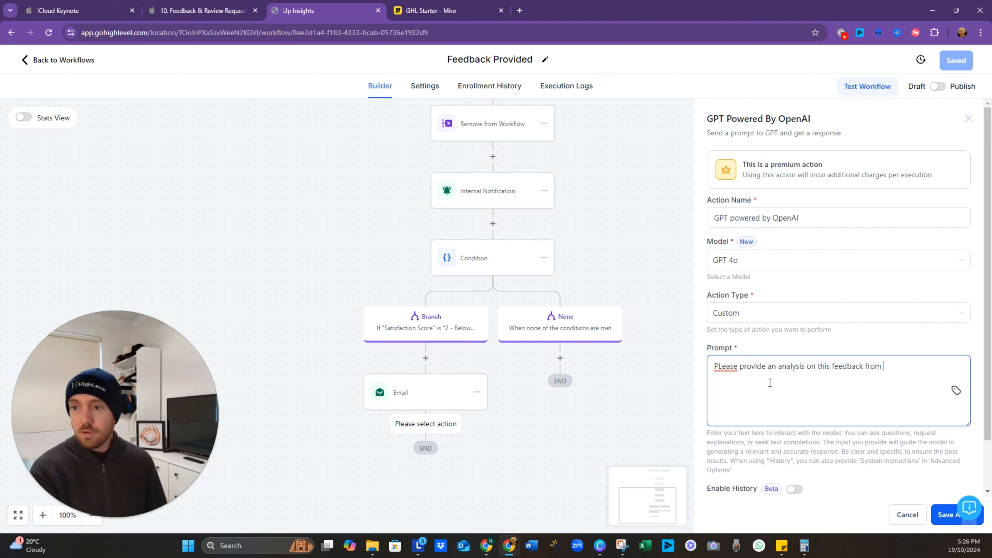
{"action": "left_click", "coordinate": [956, 390]}
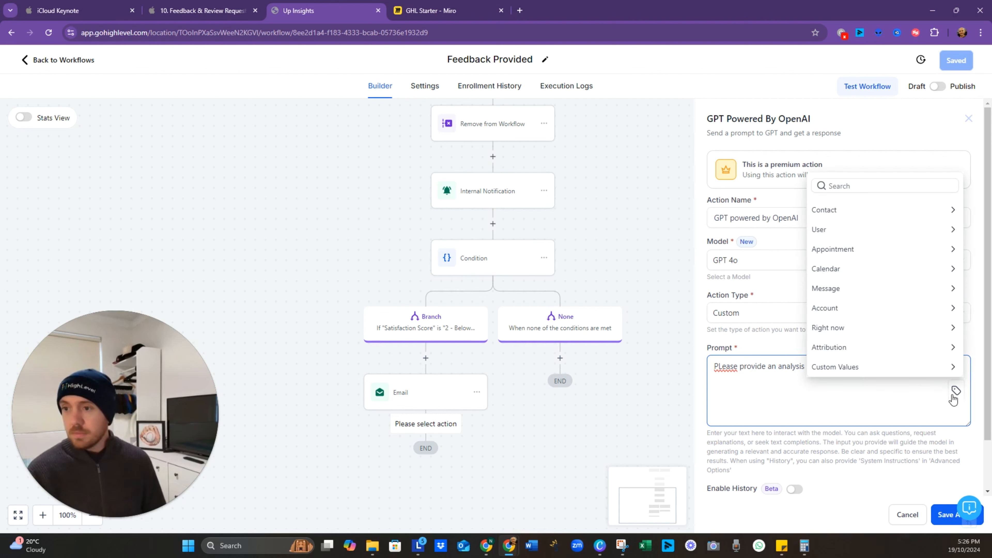
{"action": "left_click", "coordinate": [830, 207]}
{"action": "left_click", "coordinate": [837, 167]}
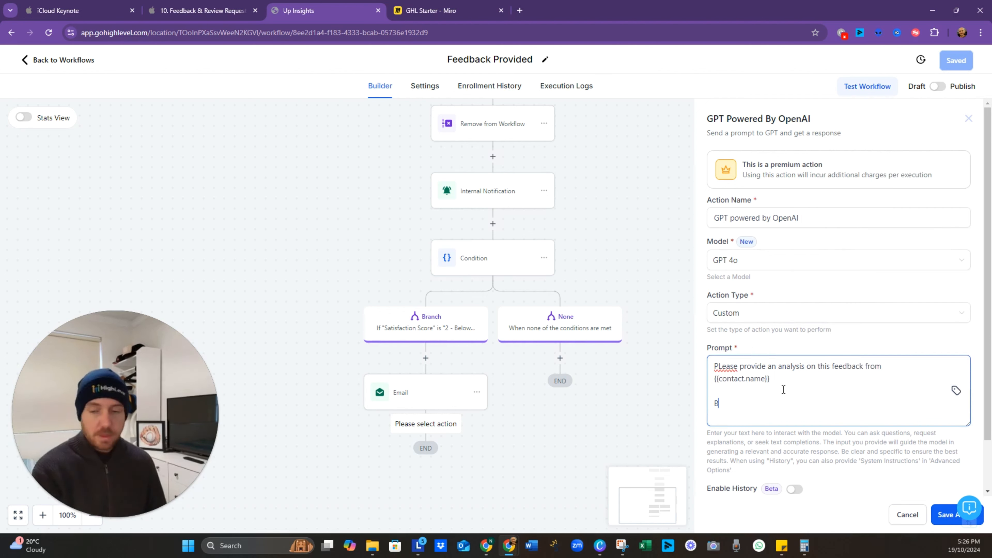
Step: Continue the prompt with 'based on the following' and browse the contact's custom fields
{"action": "type", "text": "Based ib"}
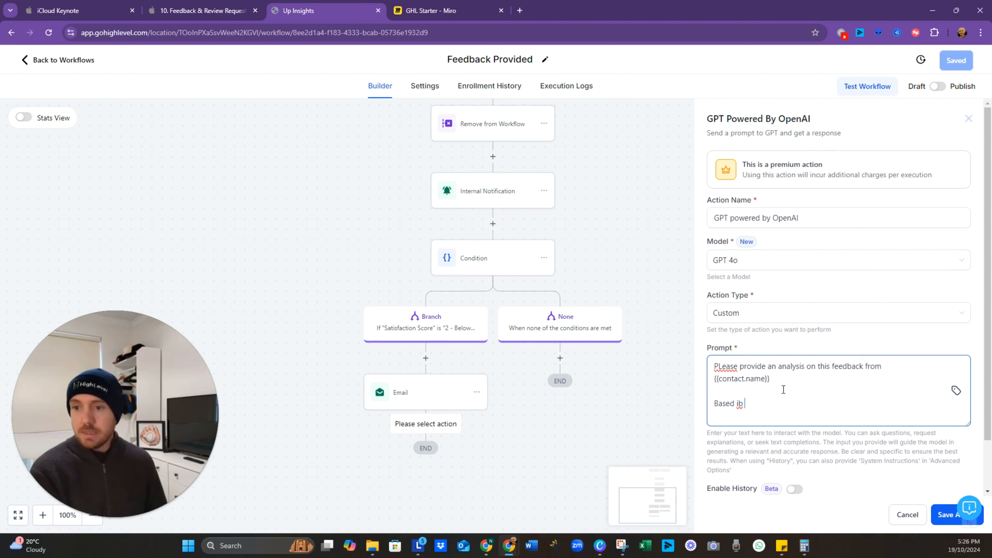
{"action": "key", "text": "BackSpace"}
{"action": "key", "text": "BackSpace"}
{"action": "key", "text": "BackSpace"}
{"action": "key", "text": "BackSpace"}
{"action": "key", "text": "BackSpace"}
{"action": "key", "text": "BackSpace"}
{"action": "key", "text": "BackSpace"}
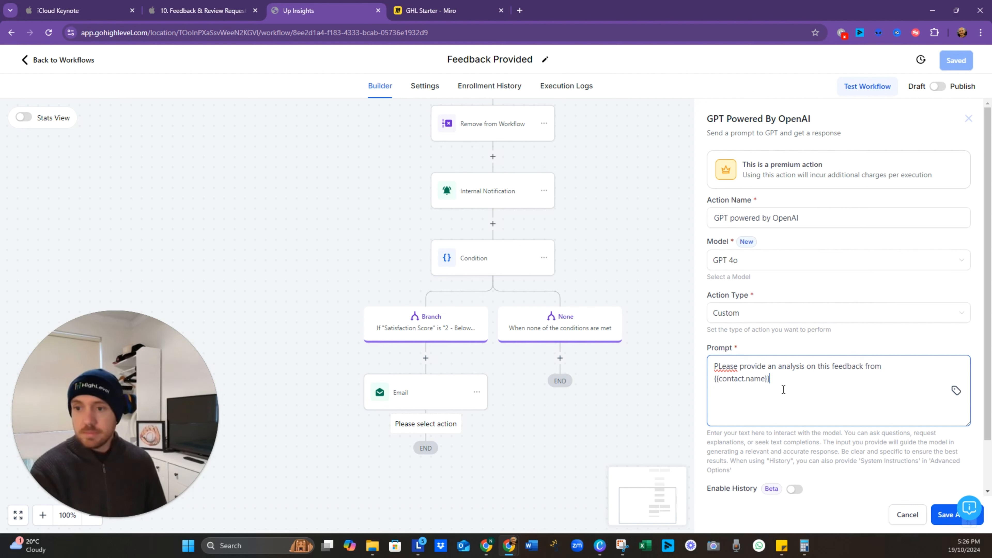
{"action": "type", "text": "based on the following respon"}
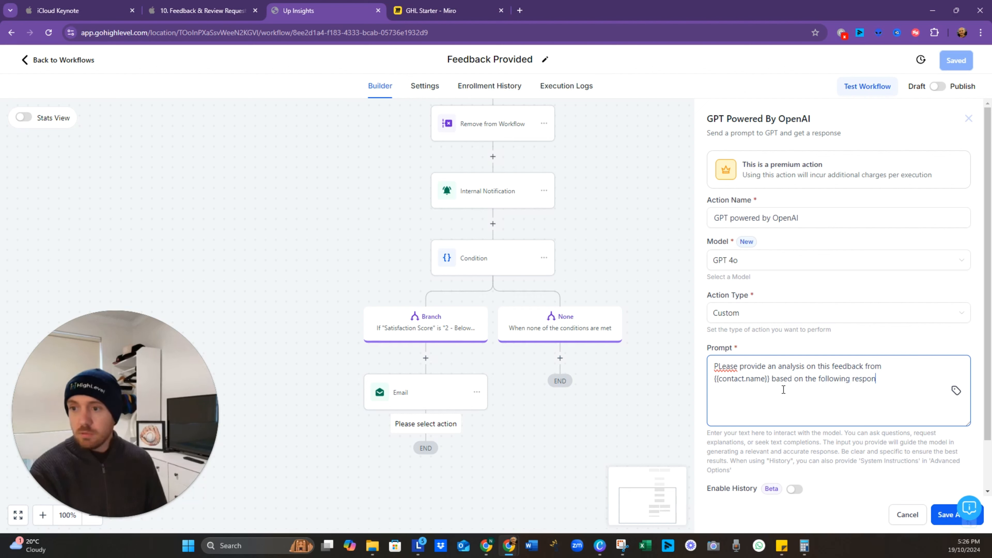
{"action": "key", "text": "Return"}
{"action": "key", "text": "Return"}
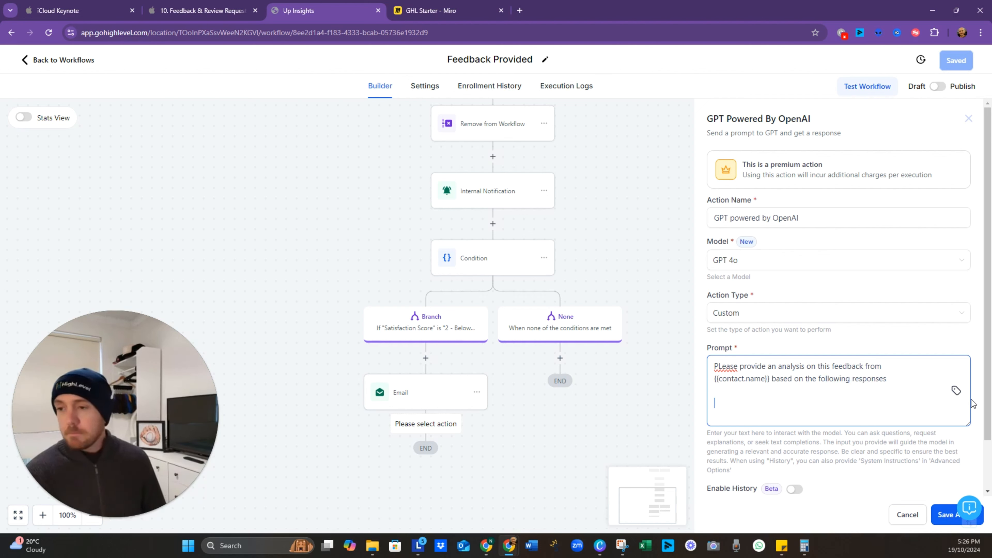
{"action": "left_click", "coordinate": [956, 391]}
{"action": "scroll", "coordinate": [864, 326], "scroll_direction": "down", "scroll_amount": 4}
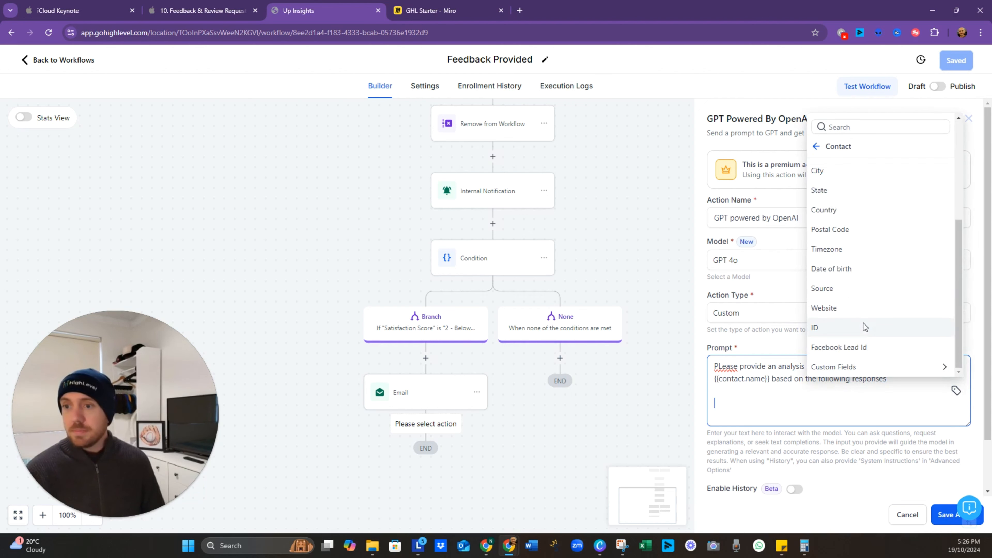
{"action": "left_click", "coordinate": [863, 367]}
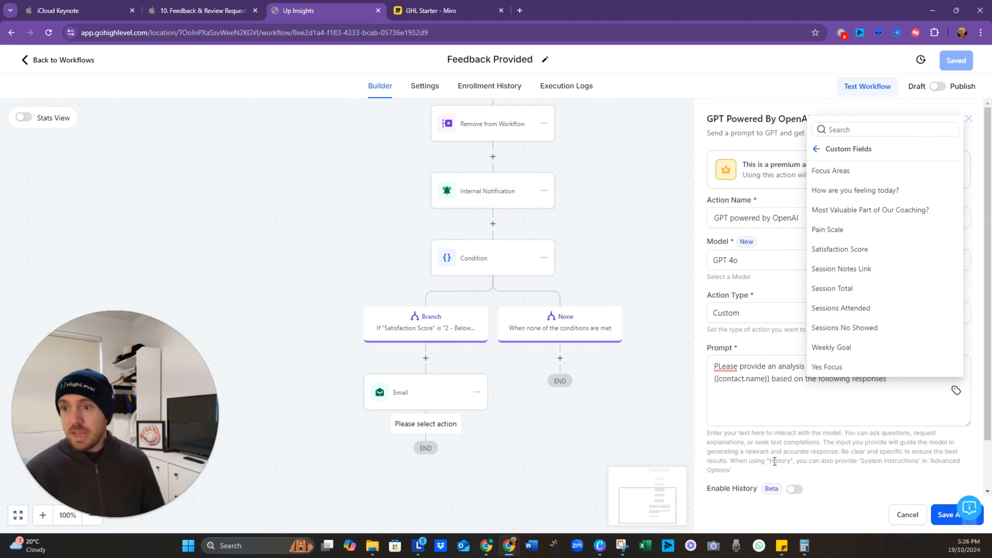
{"action": "left_click", "coordinate": [810, 409]}
Step: Save the GPT step and workflow, and copy the Internal Notification's feedback message
{"action": "left_click", "coordinate": [943, 515]}
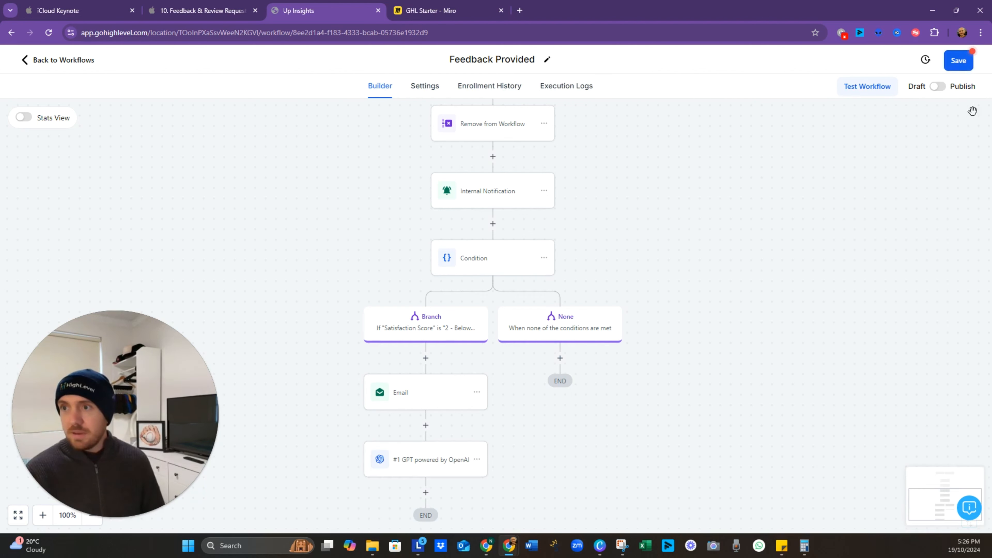
{"action": "left_click", "coordinate": [960, 60]}
{"action": "left_click", "coordinate": [501, 201]}
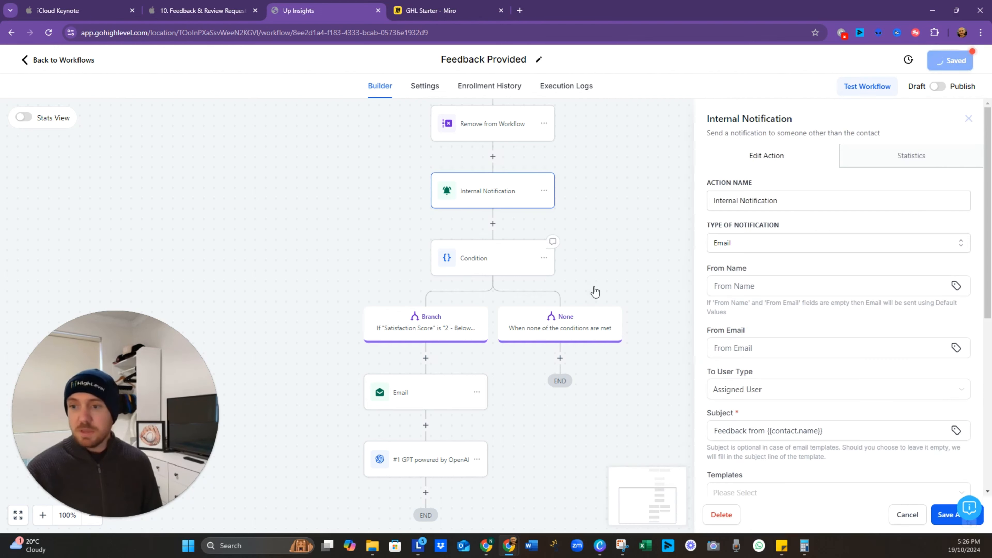
{"action": "scroll", "coordinate": [775, 399], "scroll_direction": "down", "scroll_amount": 8}
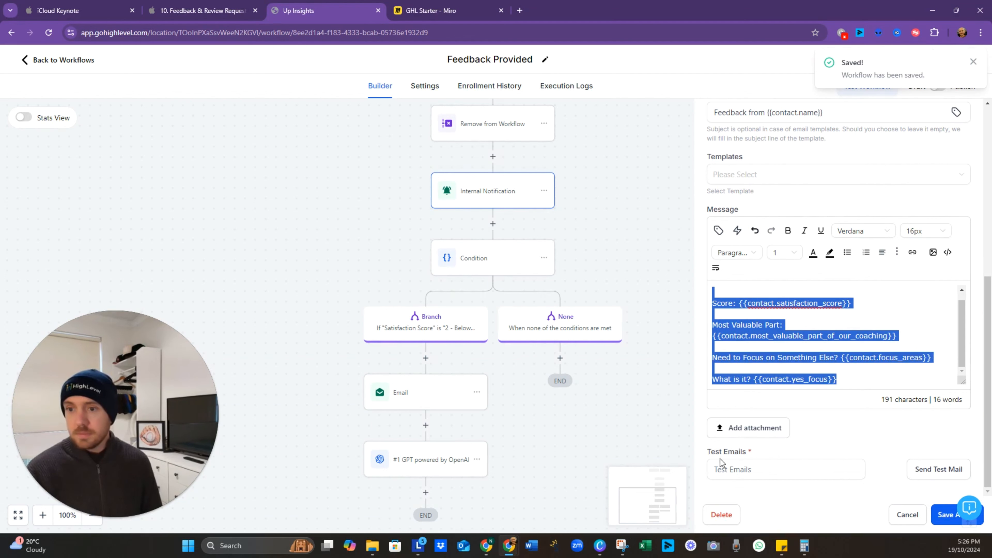
Step: Paste the feedback response fields into the GPT prompt, relabelling the score 'How satisifed are you'
{"action": "left_click", "coordinate": [438, 467]}
{"action": "left_click", "coordinate": [794, 414]}
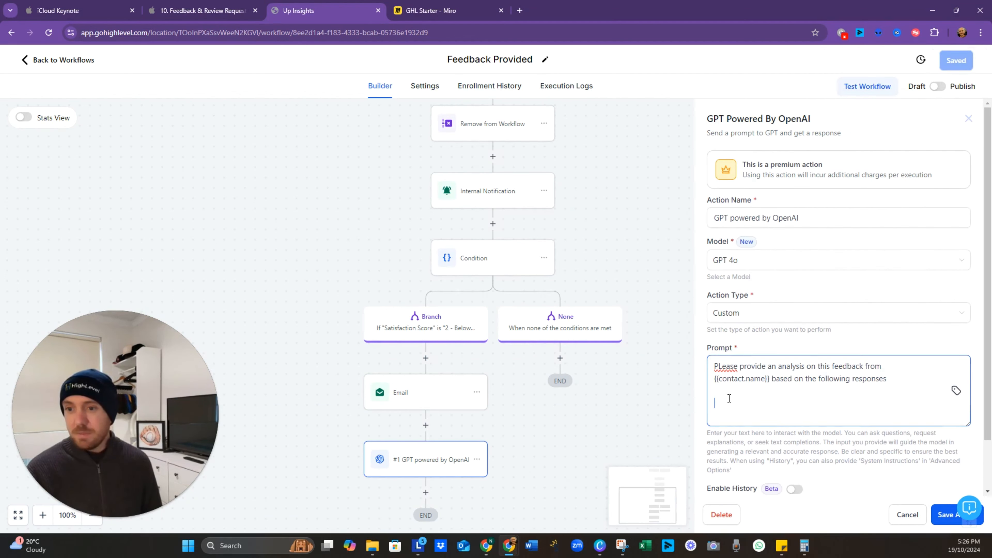
{"action": "type", "text": "Score: {{contact.satisfaction_score}}  Most Valuable Part: {{contact.most_valuable_part_of_our_coaching}}  Need to Focus on Something Else? {{contact.need_to_focus_on_something_else}}  What is it? {{contact.what_is_it}}"}
{"action": "scroll", "coordinate": [745, 402], "scroll_direction": "up", "scroll_amount": 2}
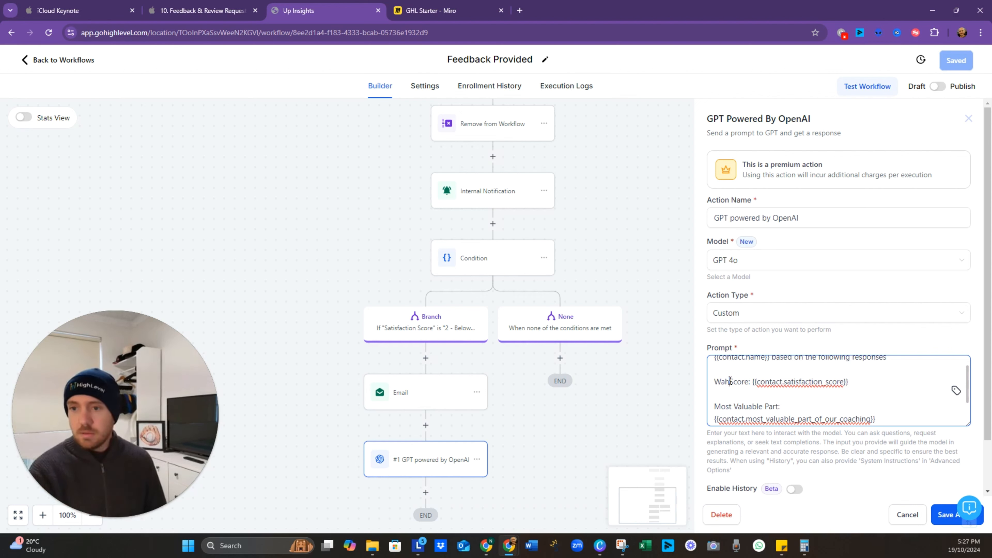
{"action": "type", "text": "How satisif"}
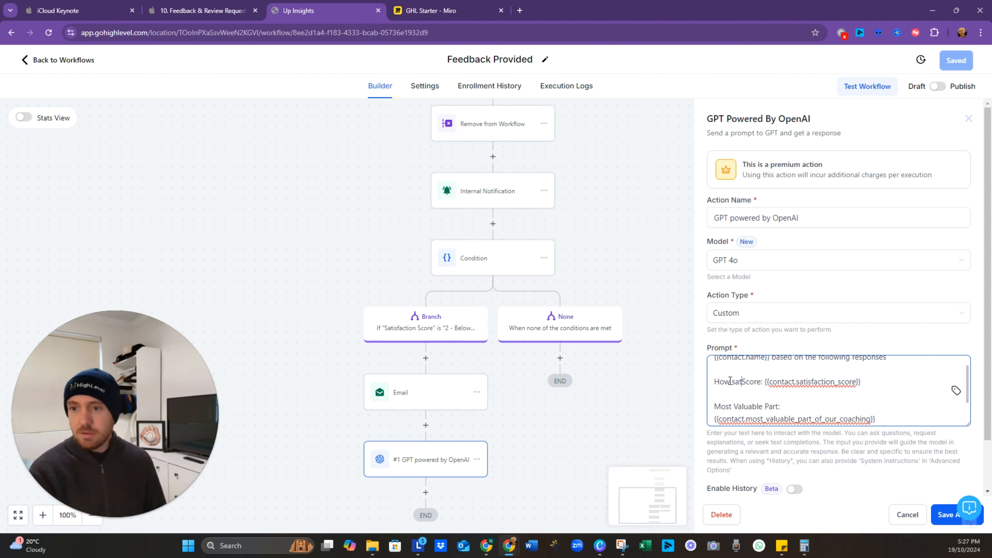
{"action": "type", "text": "ed are "}
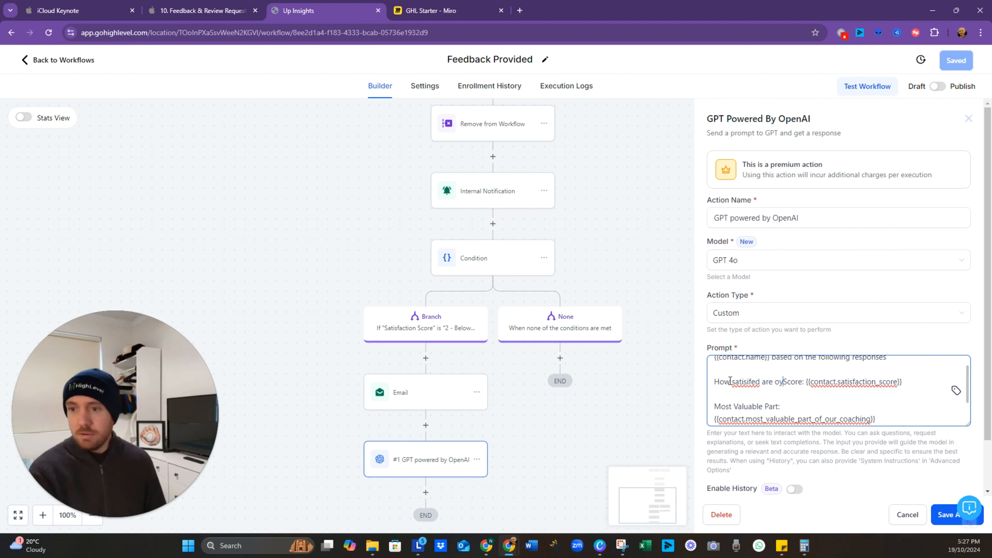
{"action": "type", "text": "you"}
{"action": "key", "text": "Delete"}
{"action": "key", "text": "Delete"}
{"action": "key", "text": "Delete"}
{"action": "key", "text": "Delete"}
{"action": "key", "text": "Delete"}
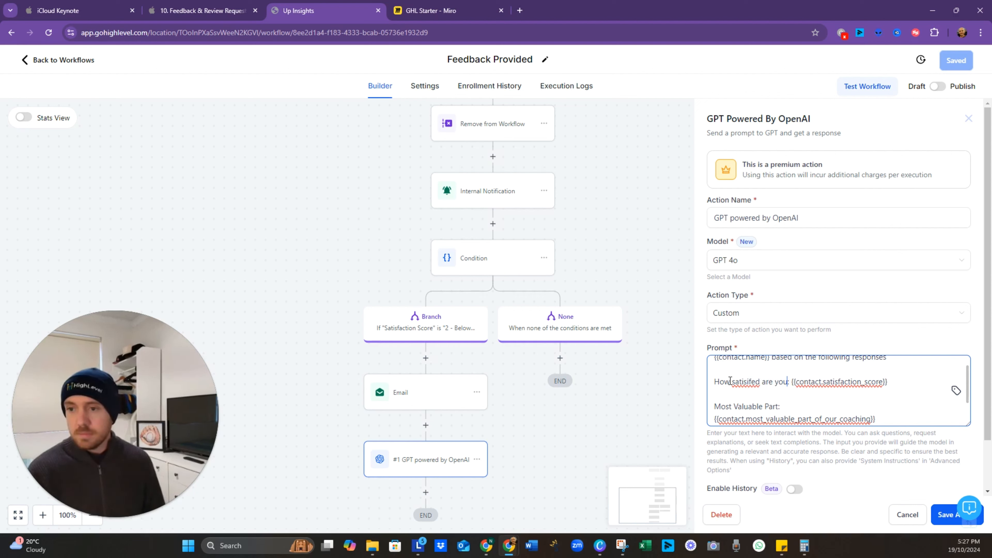
{"action": "scroll", "coordinate": [734, 379], "scroll_direction": "up", "scroll_amount": 2}
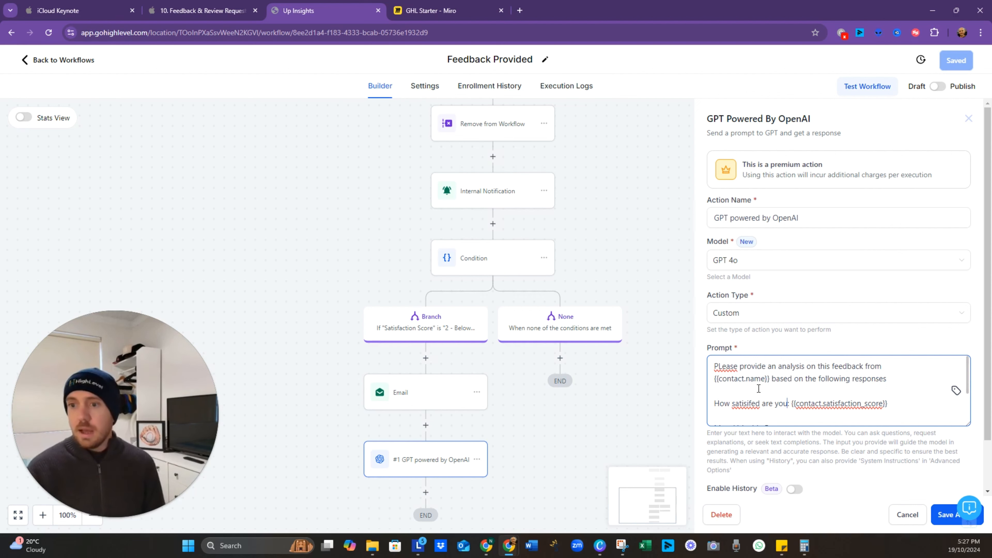
{"action": "scroll", "coordinate": [756, 399], "scroll_direction": "down", "scroll_amount": 2}
{"action": "scroll", "coordinate": [844, 385], "scroll_direction": "up", "scroll_amount": 2}
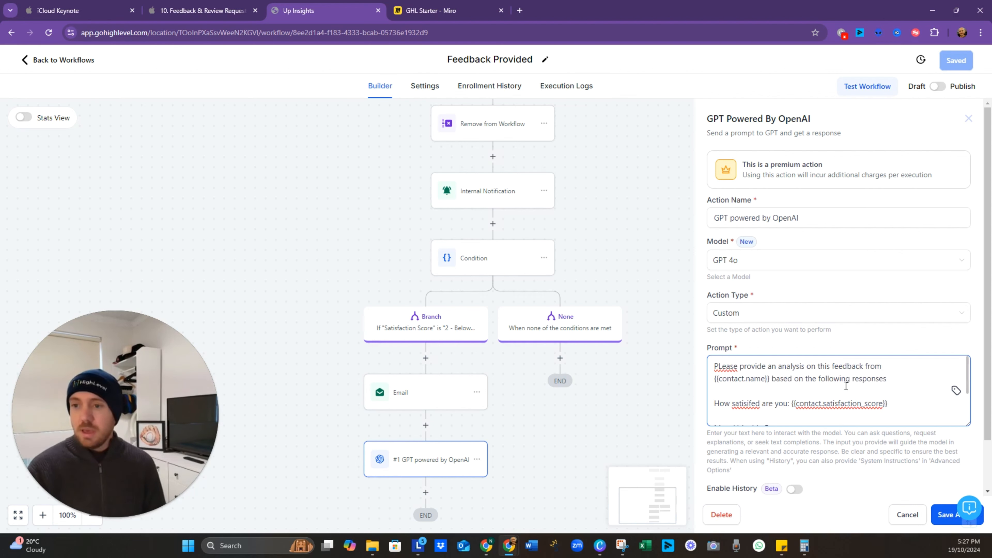
{"action": "scroll", "coordinate": [840, 385], "scroll_direction": "down", "scroll_amount": 2}
{"action": "scroll", "coordinate": [796, 376], "scroll_direction": "up", "scroll_amount": 2}
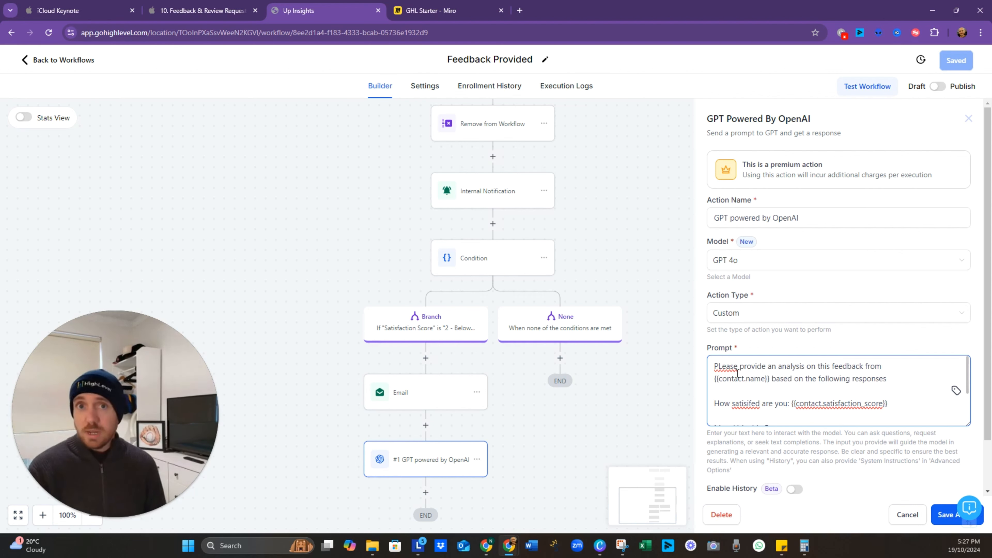
{"action": "scroll", "coordinate": [807, 405], "scroll_direction": "down", "scroll_amount": 5}
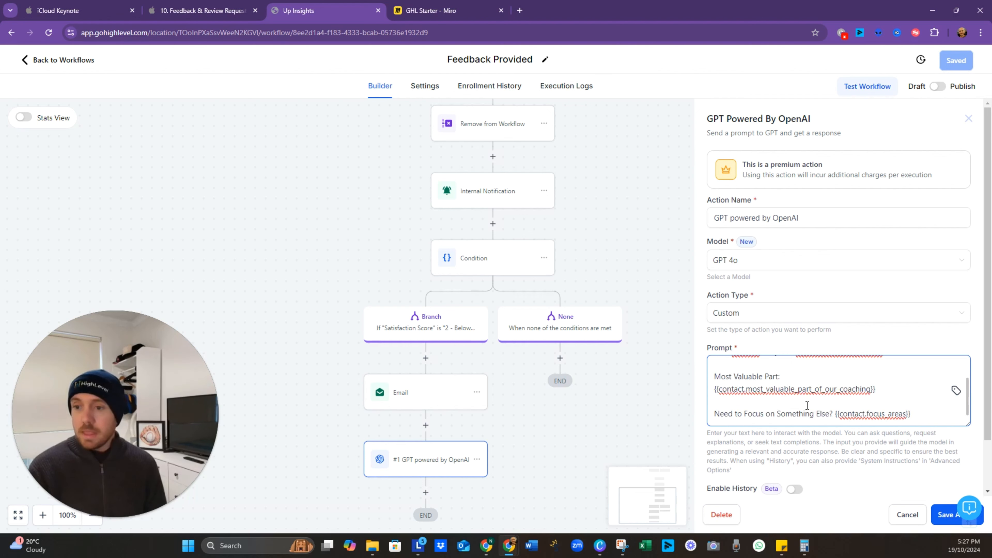
{"action": "left_click", "coordinate": [858, 366]}
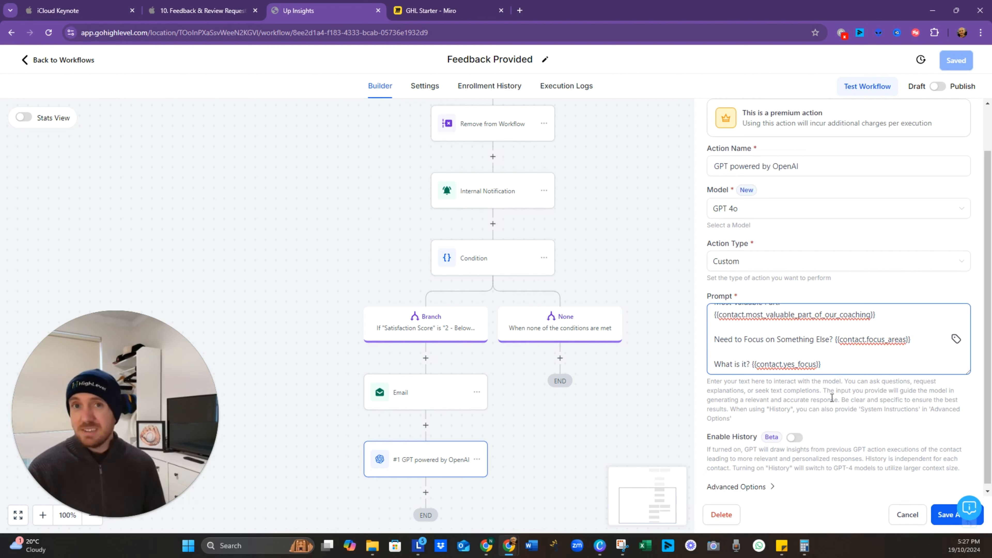
Step: Confirm the GPT temperature is 0.2 in Advanced Options and save the step
{"action": "left_click", "coordinate": [772, 487]}
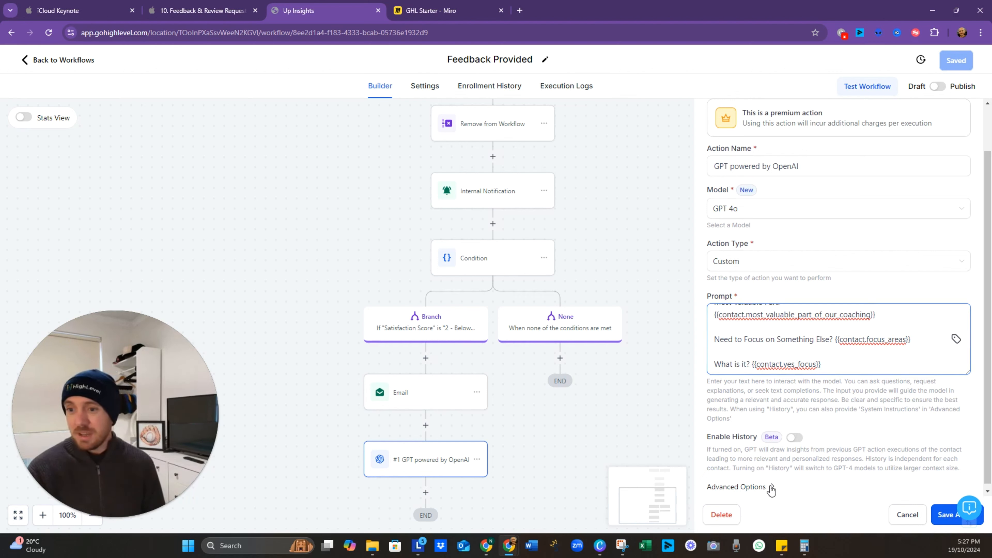
{"action": "scroll", "coordinate": [834, 430], "scroll_direction": "down", "scroll_amount": 2}
{"action": "left_click", "coordinate": [722, 450]}
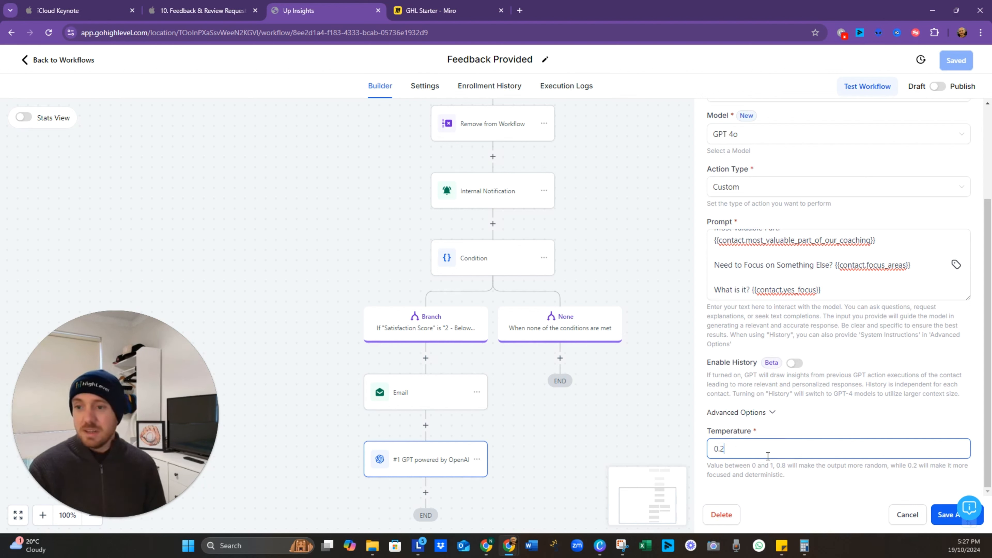
{"action": "left_click", "coordinate": [773, 415]}
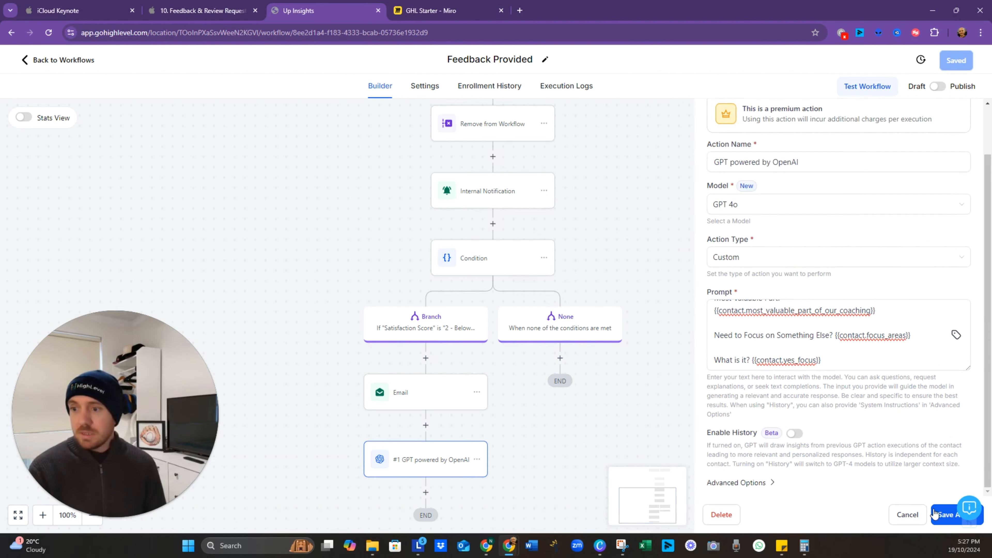
{"action": "left_click", "coordinate": [941, 515]}
Step: Save the workflow and add a Send Email action after the GPT step
{"action": "left_click", "coordinate": [957, 59]}
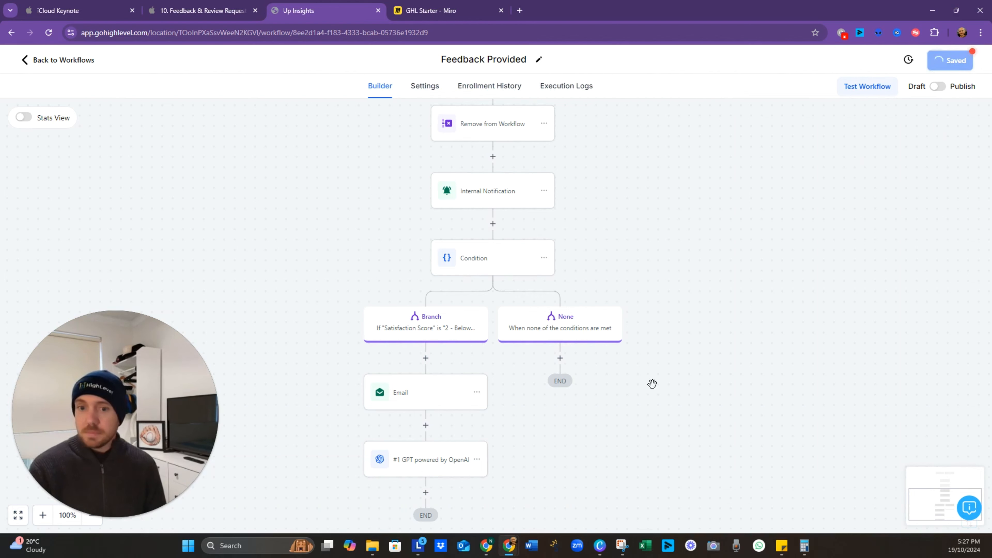
{"action": "scroll", "coordinate": [587, 377], "scroll_direction": "down", "scroll_amount": 3}
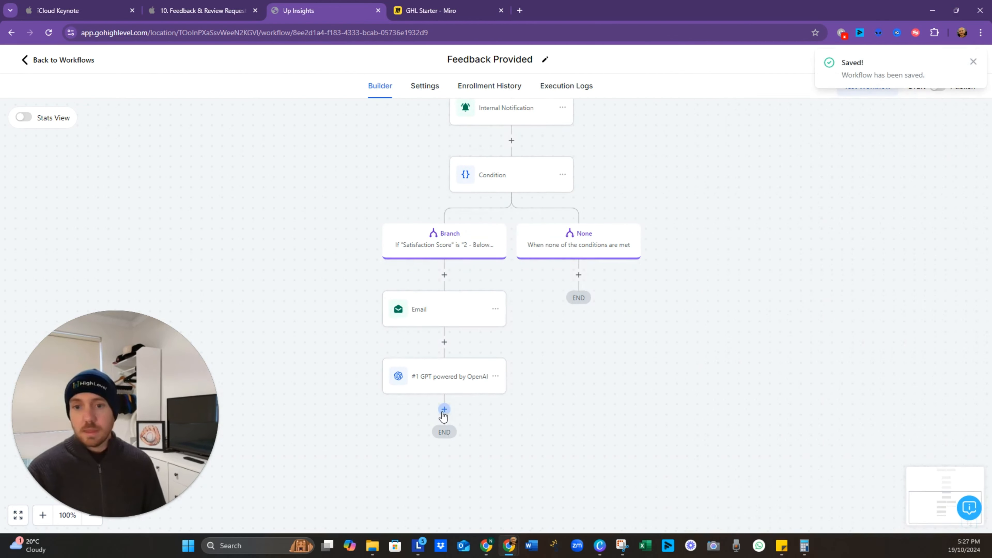
{"action": "left_click", "coordinate": [444, 409]}
{"action": "type", "text": "email"}
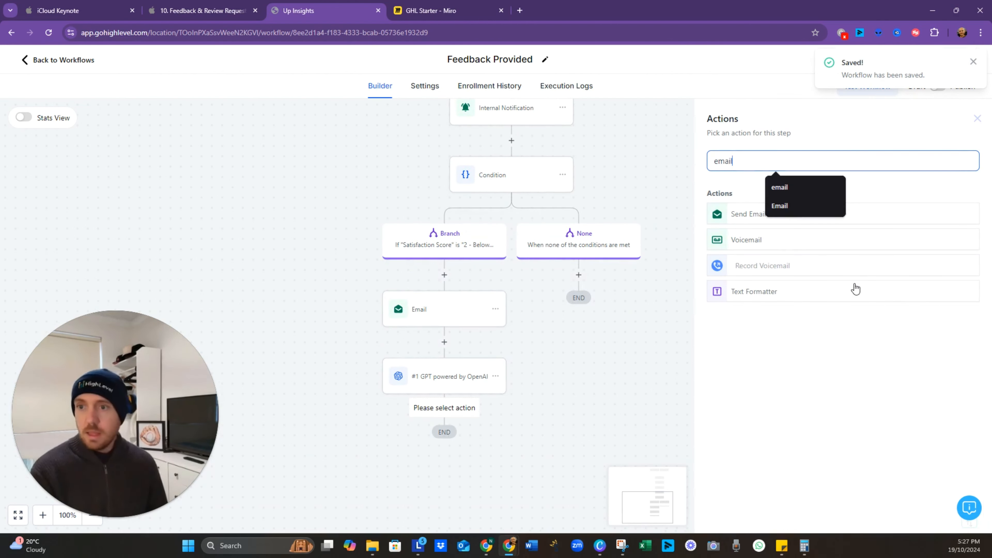
{"action": "left_click", "coordinate": [741, 219]}
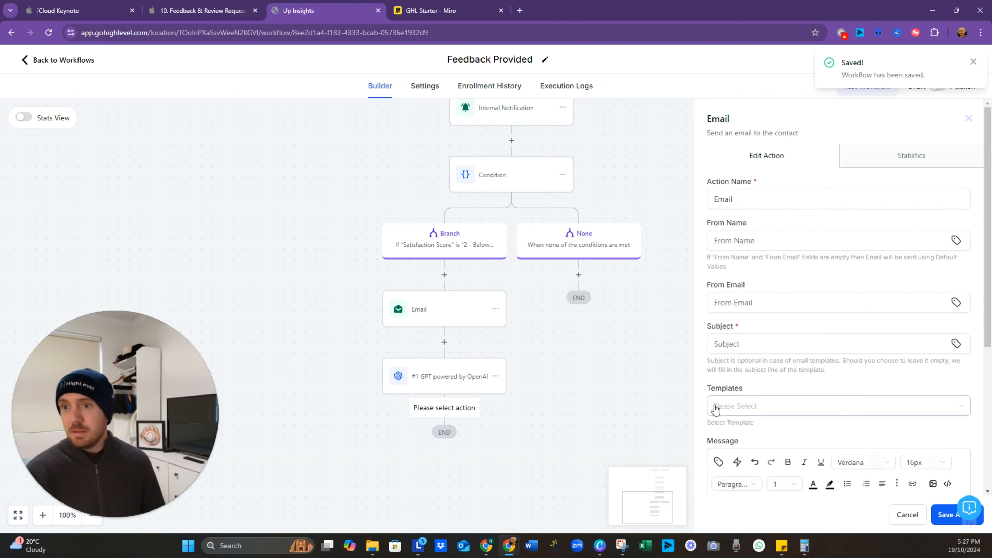
Step: Give the email subject 'DR GPTs thoughts' and the #1 GPT Response as its message, then save
{"action": "left_click", "coordinate": [771, 341]}
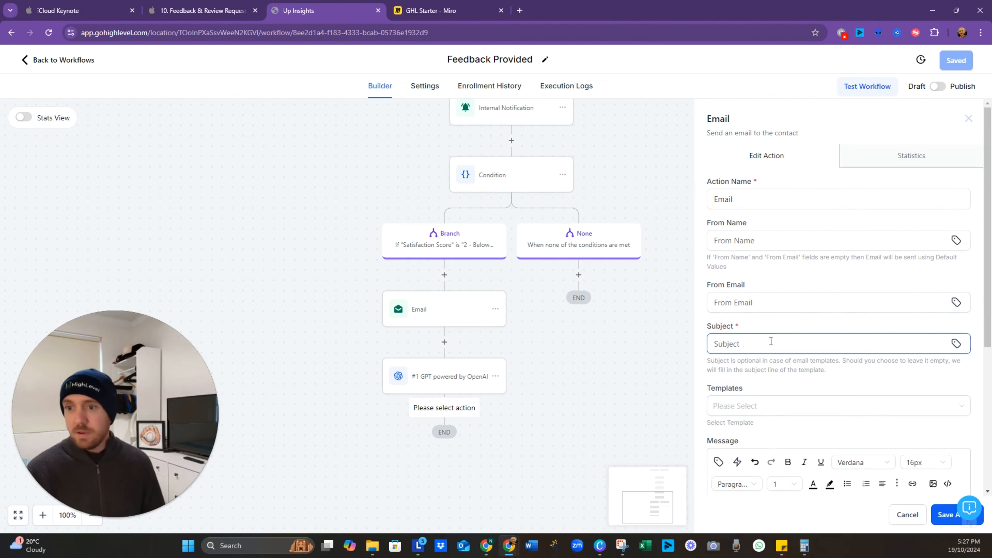
{"action": "left_click", "coordinate": [772, 342]}
{"action": "type", "text": "Ch"}
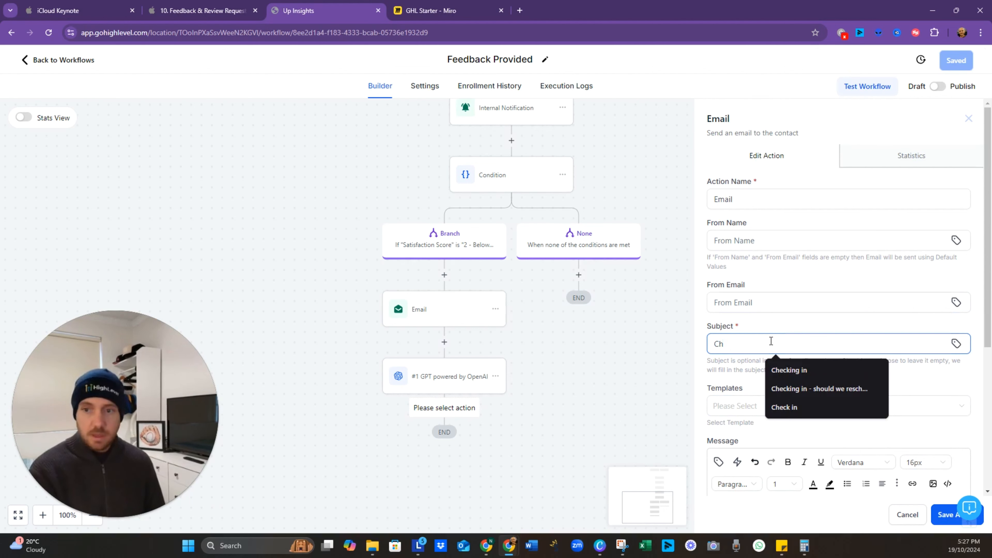
{"action": "key", "text": "BackSpace"}
{"action": "key", "text": "BackSpace"}
{"action": "type", "text": "DR GPT"}
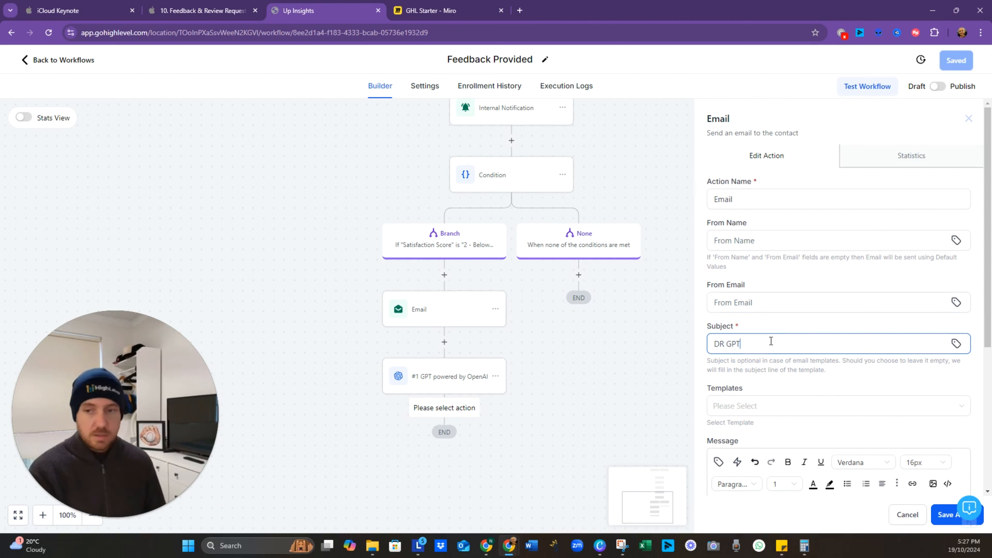
{"action": "type", "text": "s thoughts"}
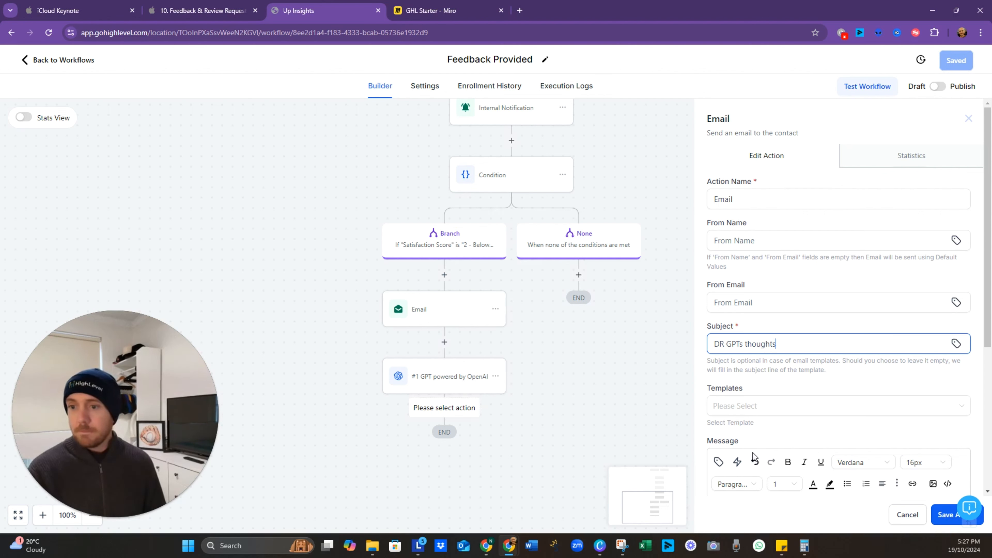
{"action": "scroll", "coordinate": [756, 457], "scroll_direction": "down", "scroll_amount": 5}
{"action": "left_click", "coordinate": [740, 348]}
{"action": "left_click", "coordinate": [719, 256]}
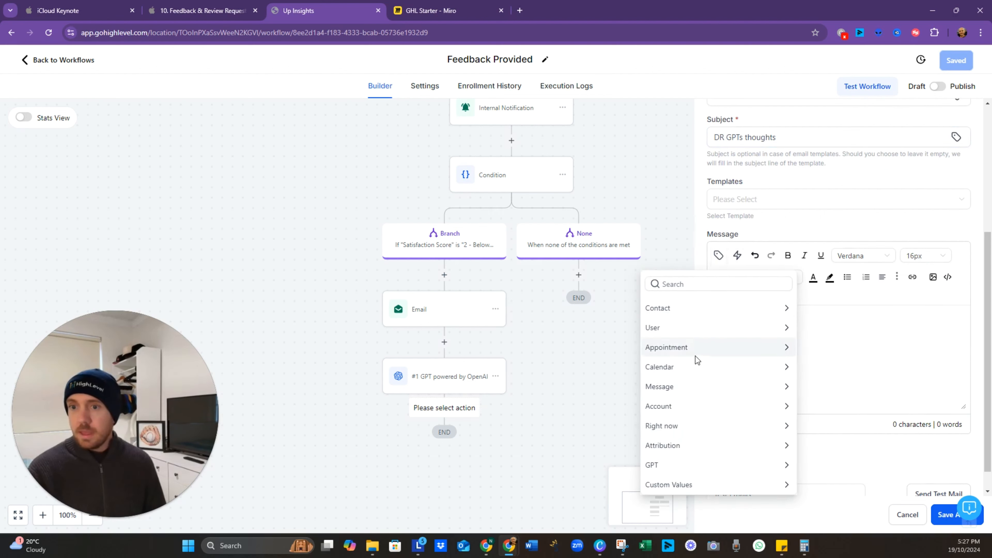
{"action": "left_click", "coordinate": [687, 466]}
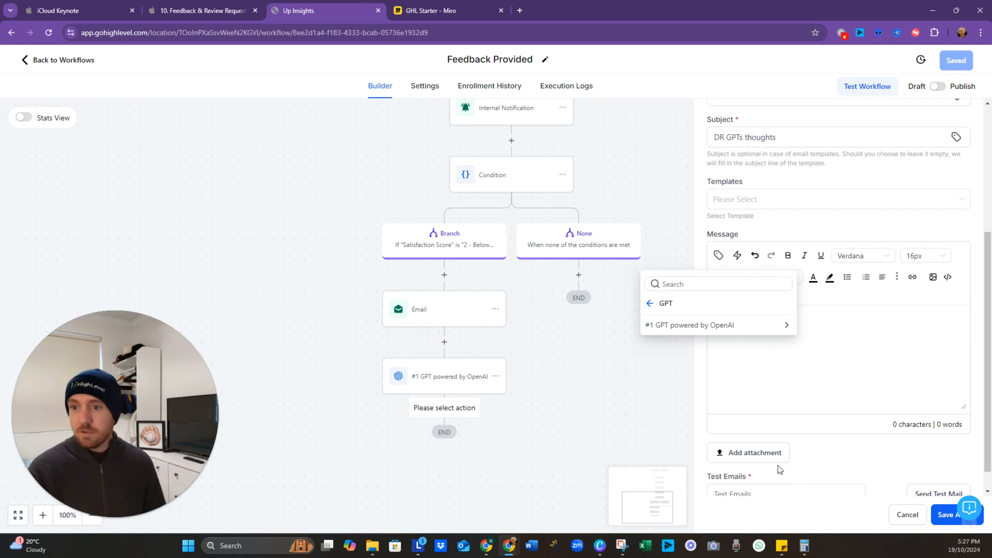
{"action": "left_click", "coordinate": [705, 326]}
{"action": "left_click", "coordinate": [688, 323]}
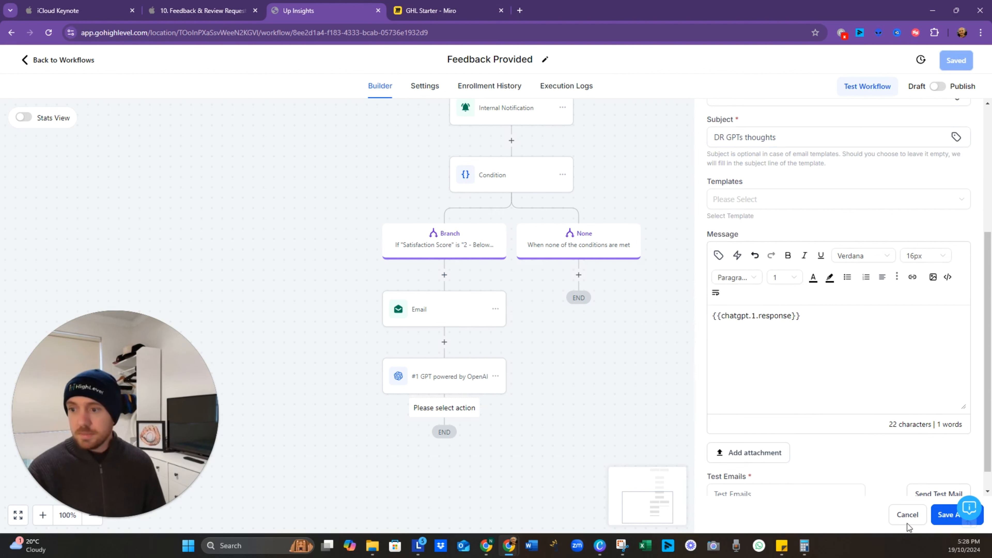
{"action": "left_click", "coordinate": [946, 515]}
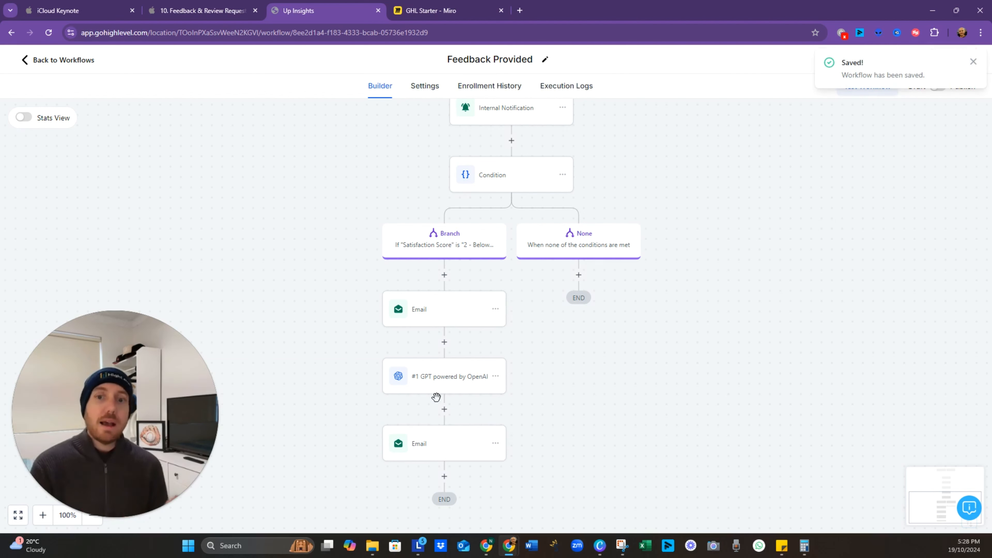
Step: Review the GPT step's and the new email step's settings
{"action": "left_click", "coordinate": [442, 391]}
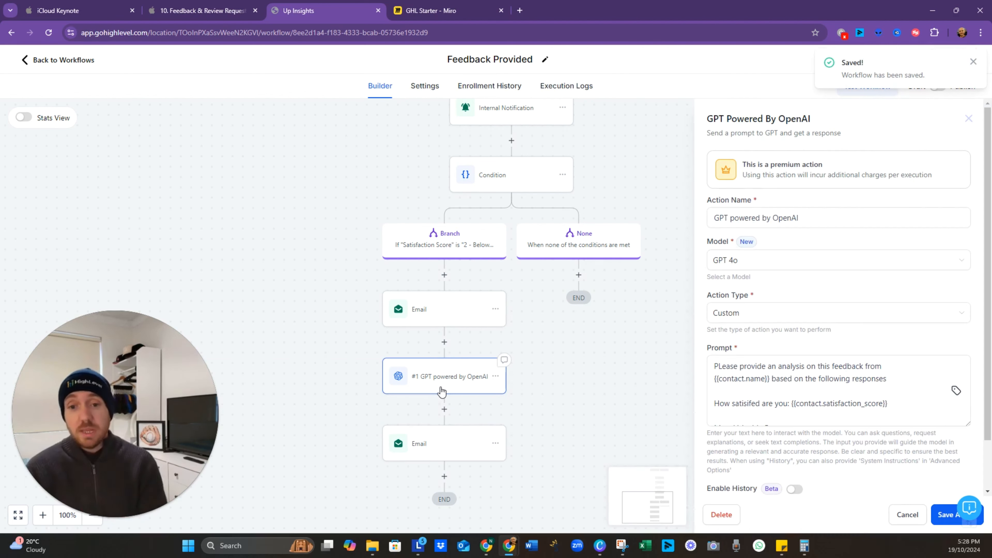
{"action": "left_click", "coordinate": [465, 456]}
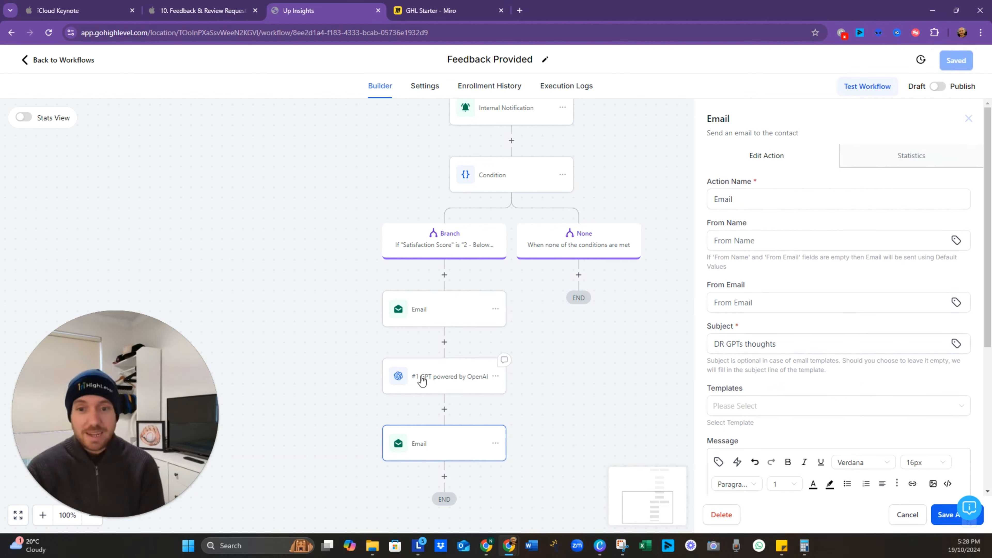
{"action": "left_click", "coordinate": [457, 392]}
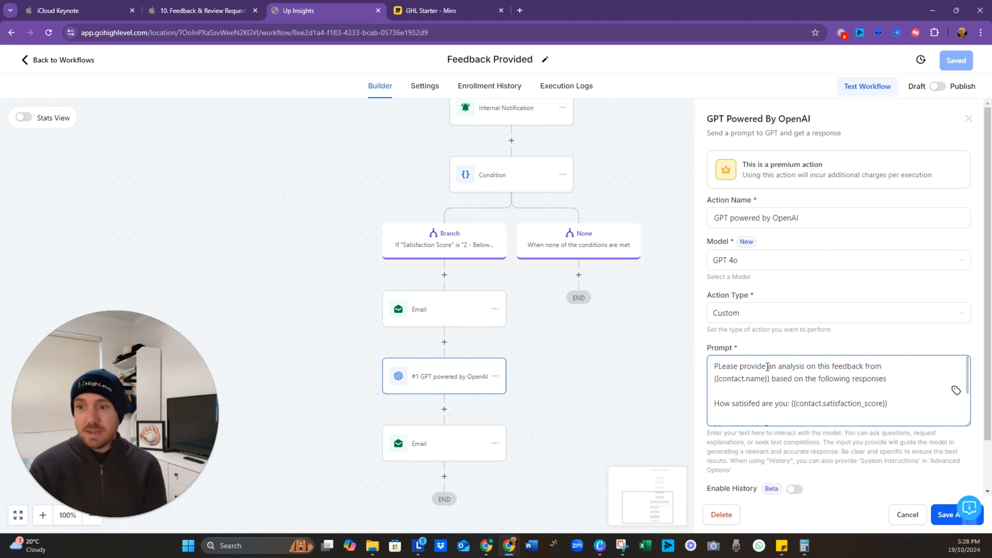
Step: Add another GPT Powered By OpenAI action after the first GPT step
{"action": "scroll", "coordinate": [811, 381], "scroll_direction": "down", "scroll_amount": 3}
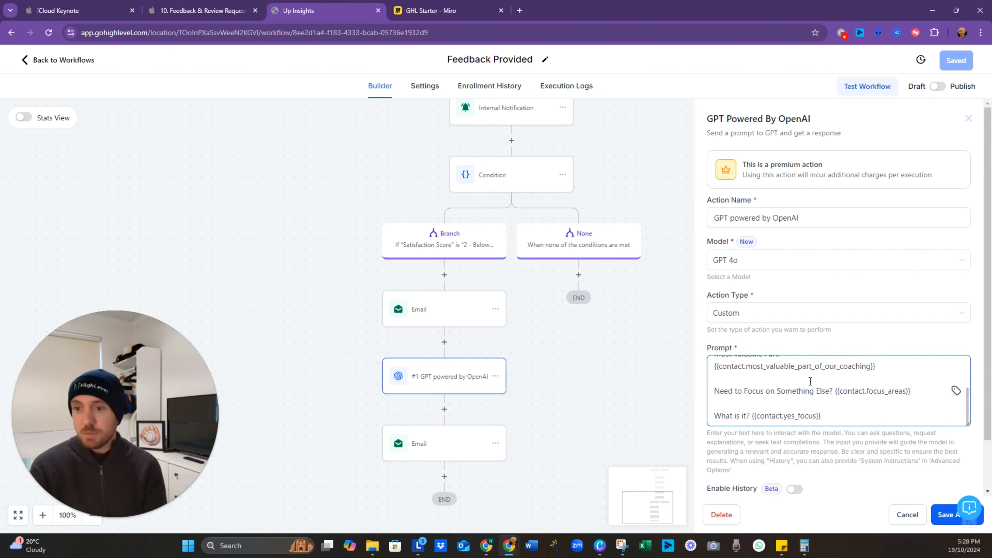
{"action": "left_click", "coordinate": [552, 401]}
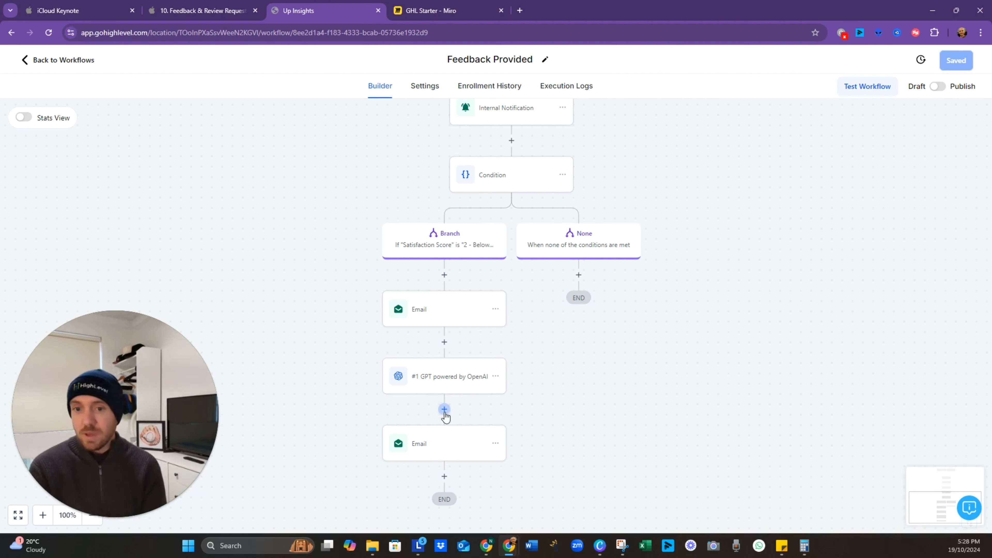
{"action": "left_click", "coordinate": [444, 409]}
{"action": "type", "text": "gpt"}
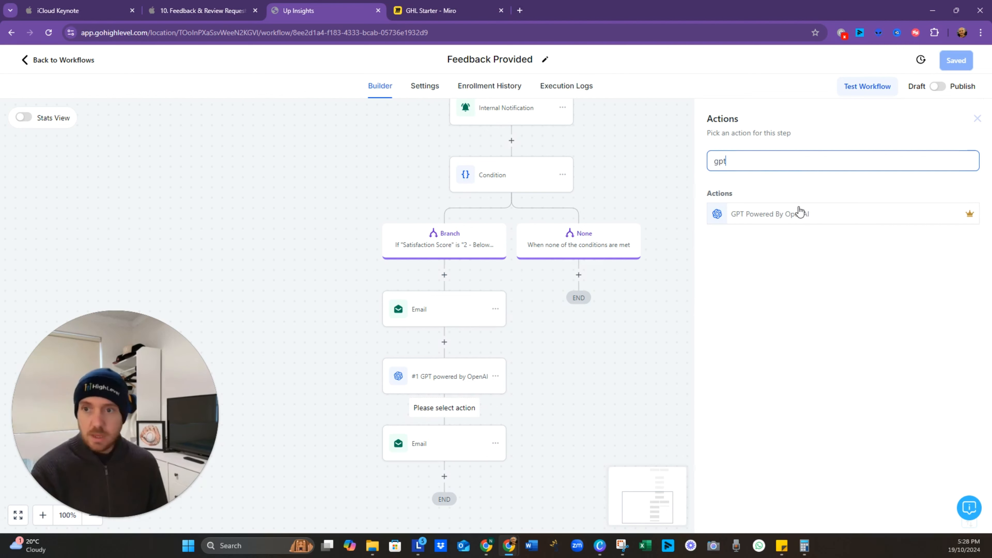
{"action": "left_click", "coordinate": [805, 215]}
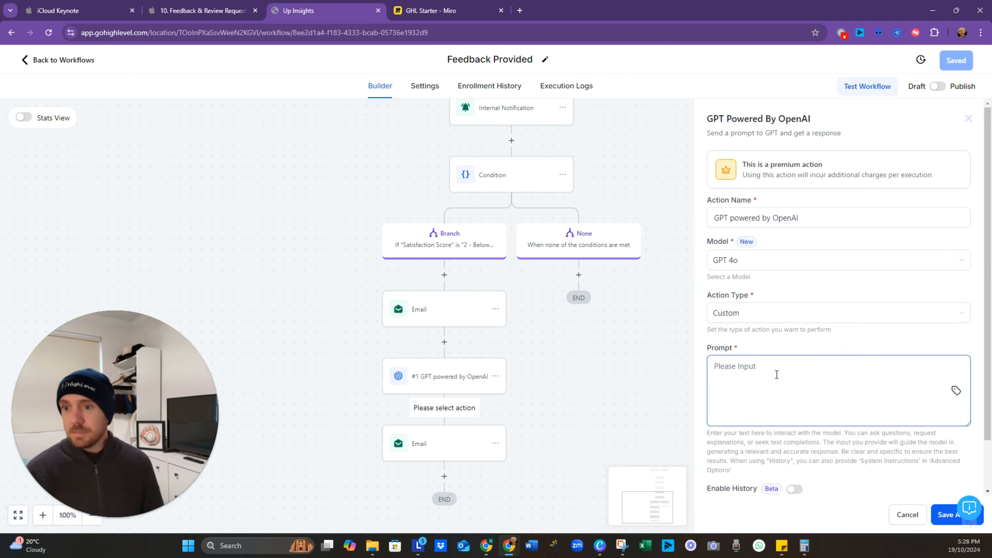
Step: Start its prompt with 'Craft a reply to the client, {{contact.name}}'
{"action": "type", "text": "Cra"}
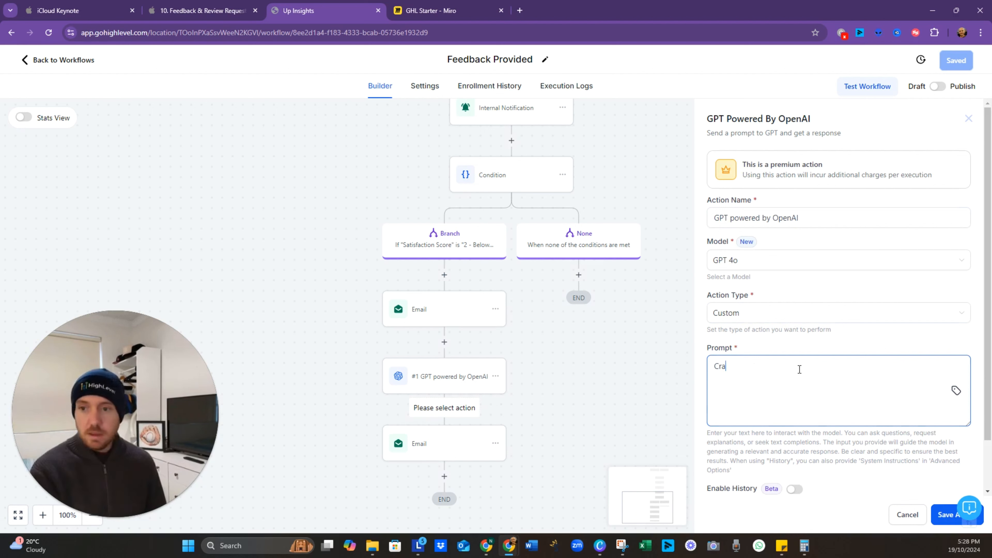
{"action": "type", "text": "ft a reply ro "}
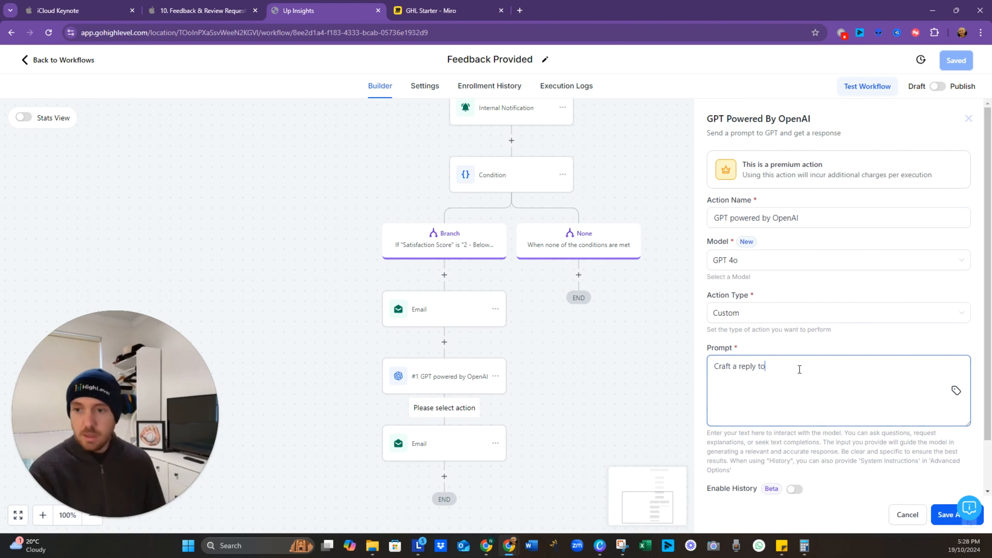
{"action": "type", "text": "he client,"}
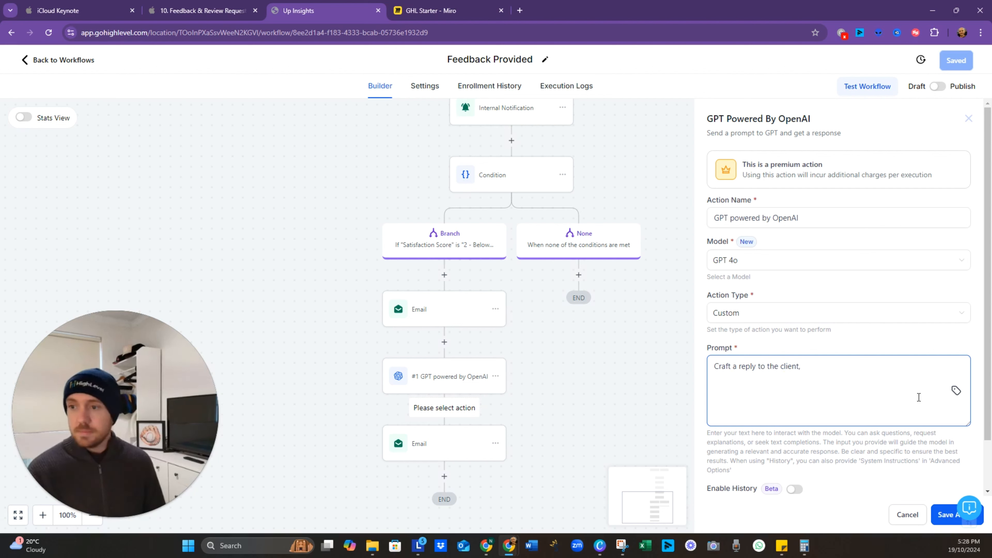
{"action": "left_click", "coordinate": [956, 391]}
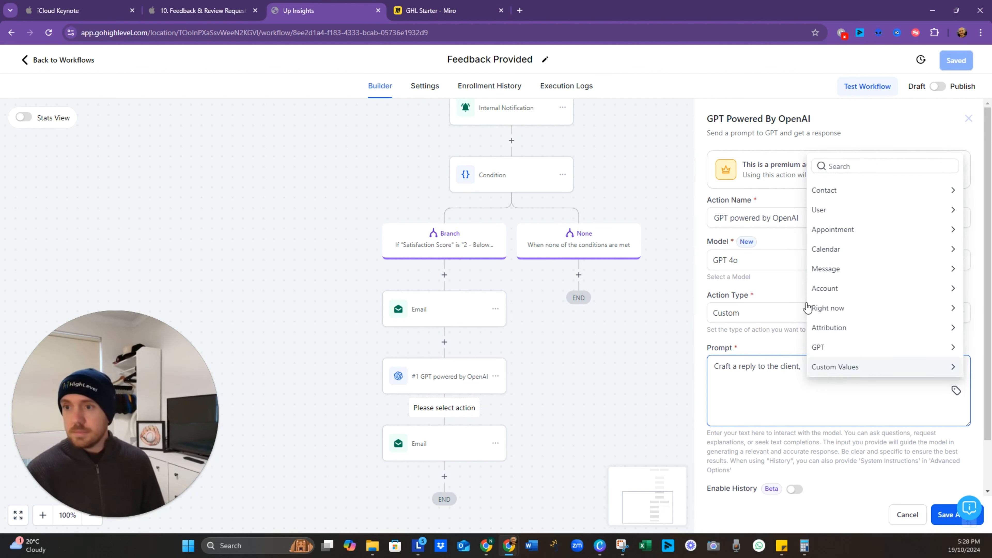
{"action": "left_click", "coordinate": [855, 347]}
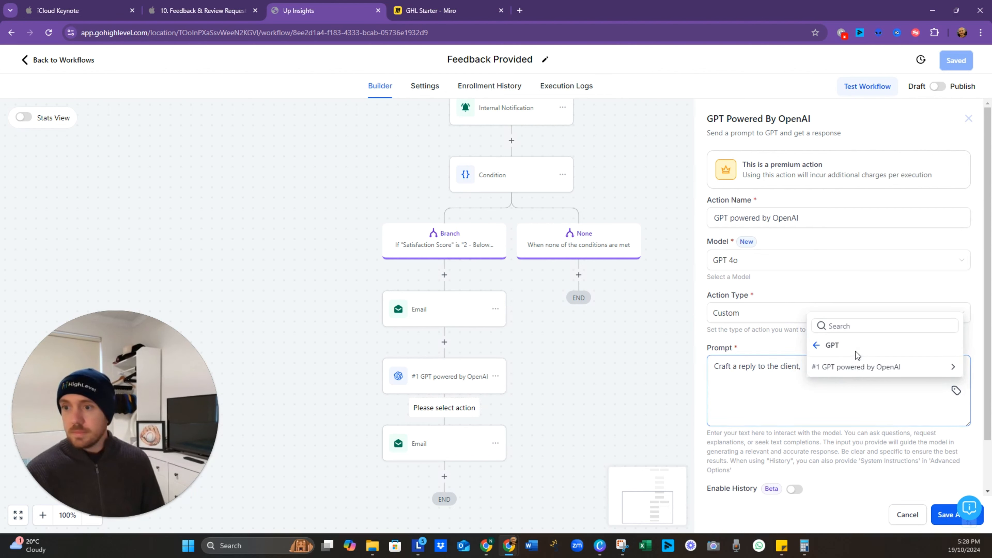
{"action": "left_click", "coordinate": [839, 399]}
{"action": "left_click", "coordinate": [957, 391]}
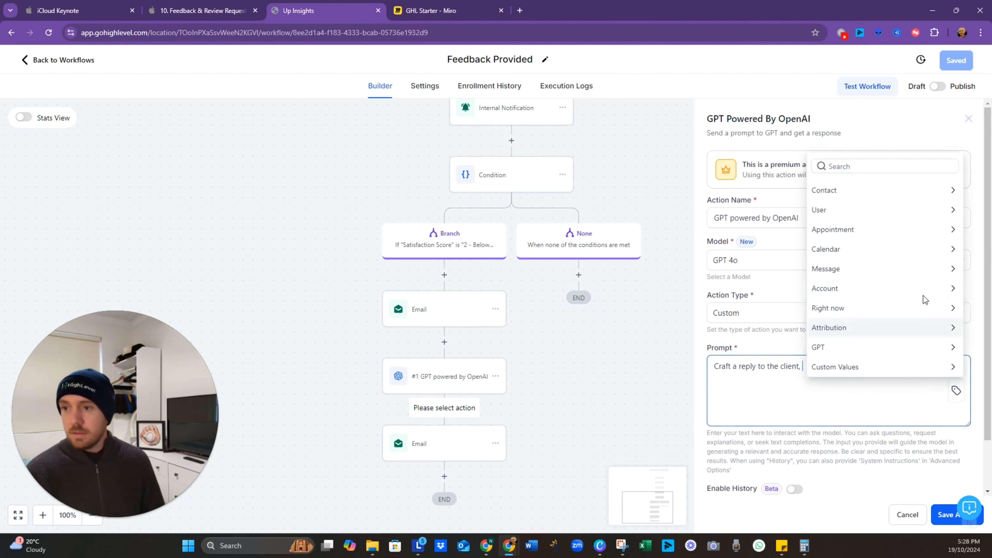
{"action": "left_click", "coordinate": [858, 192]}
{"action": "left_click", "coordinate": [827, 168]}
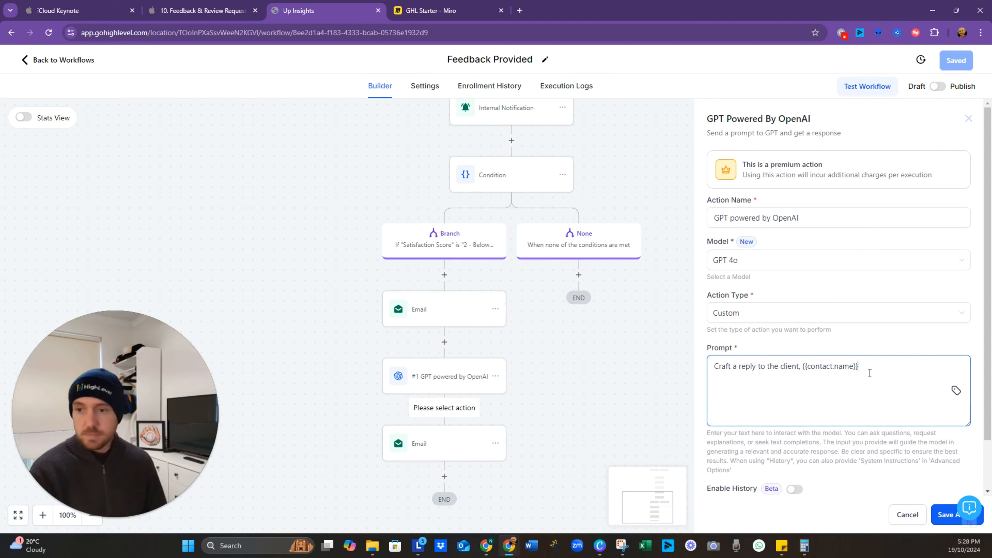
Step: Reword the prompt to 'Act as a customer service representative and craft a reply… based on this analysis'
{"action": "type", "text": "Act as"}
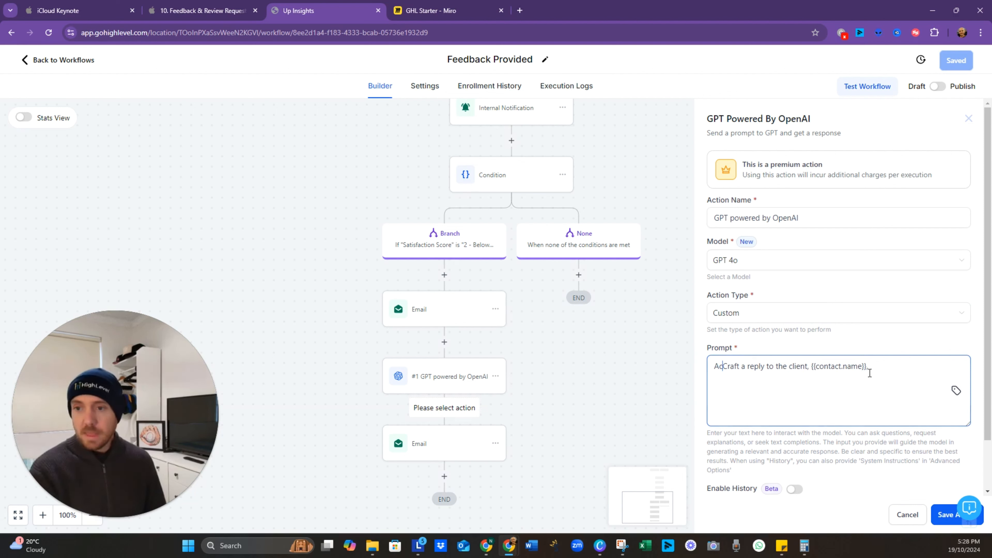
{"action": "type", "text": " a r"}
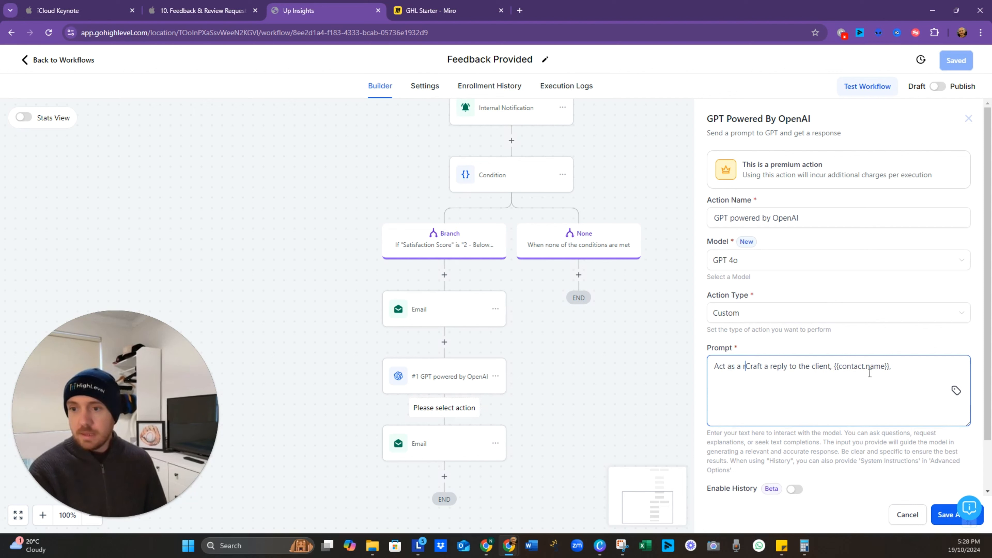
{"action": "key", "text": "BackSpace"}
{"action": "type", "text": "customer servic"}
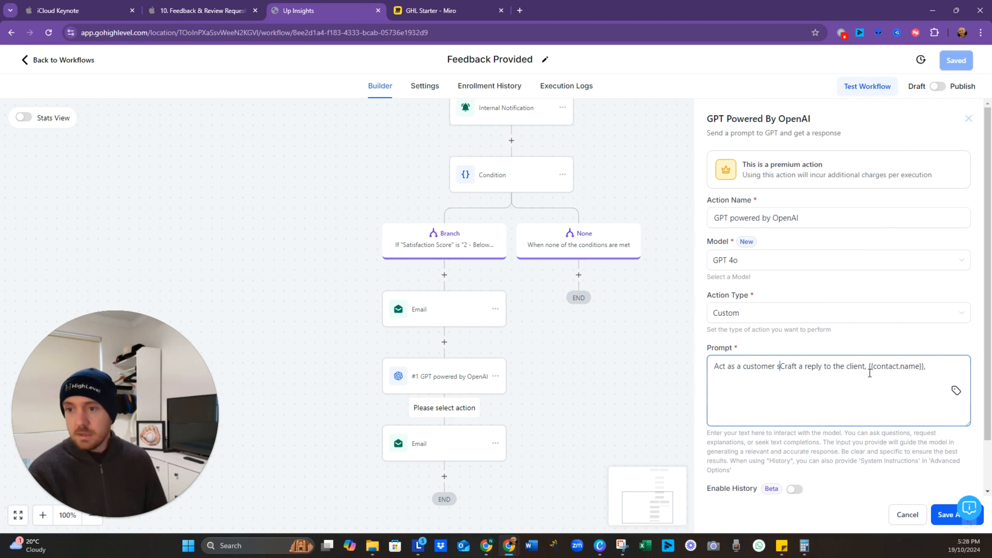
{"action": "type", "text": "e representi"}
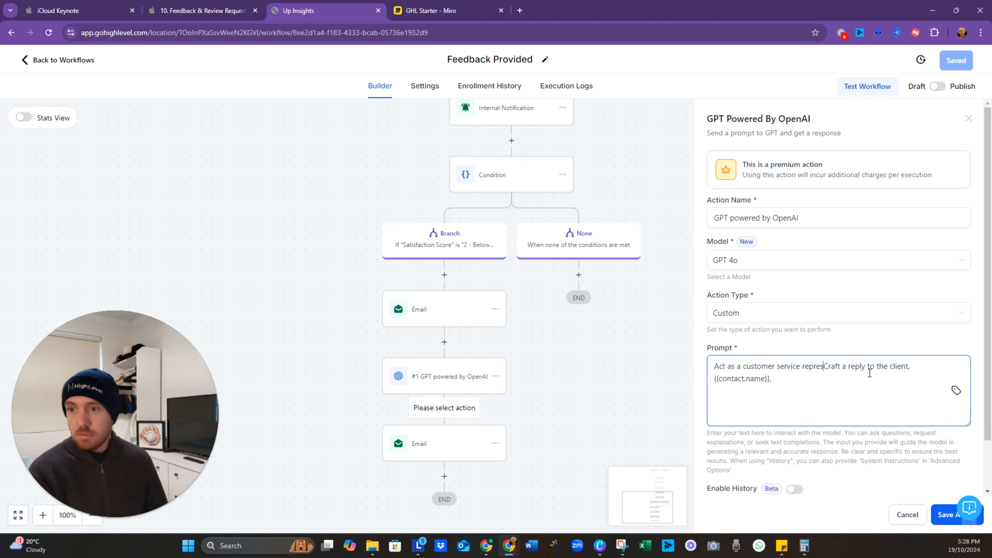
{"action": "type", "text": "v"}
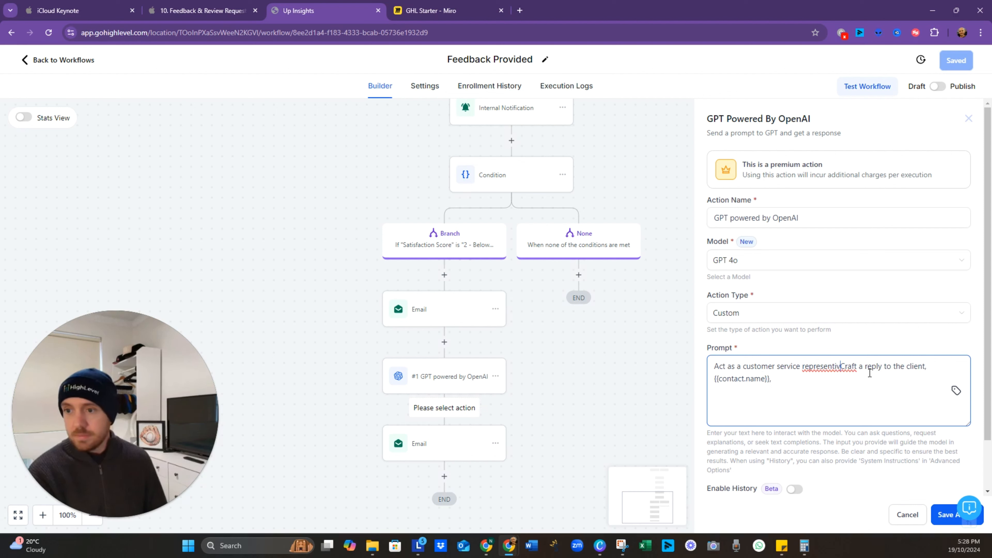
{"action": "key", "text": "BackSpace"}
{"action": "key", "text": "BackSpace"}
{"action": "type", "text": "ative and"}
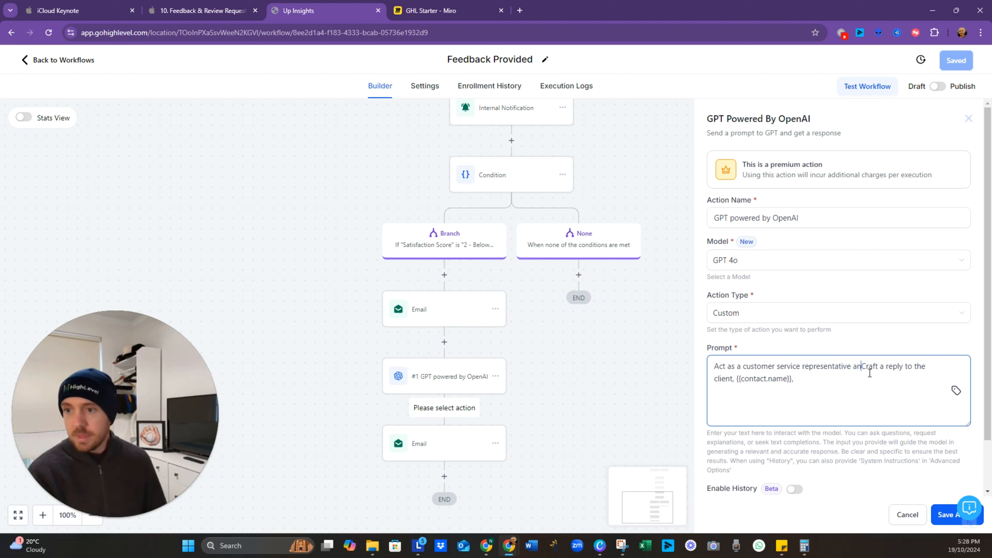
{"action": "key", "text": "BackSpace"}
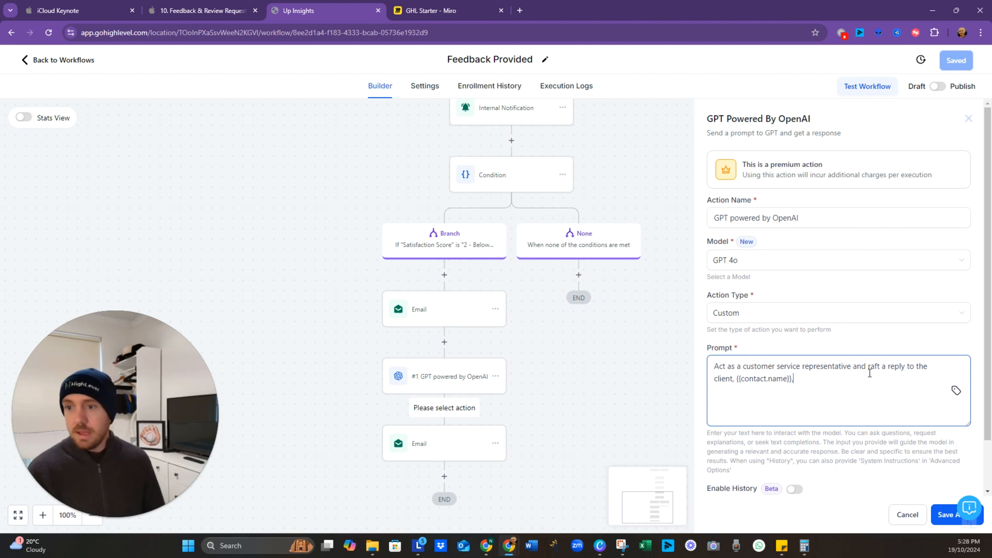
{"action": "type", "text": "base"}
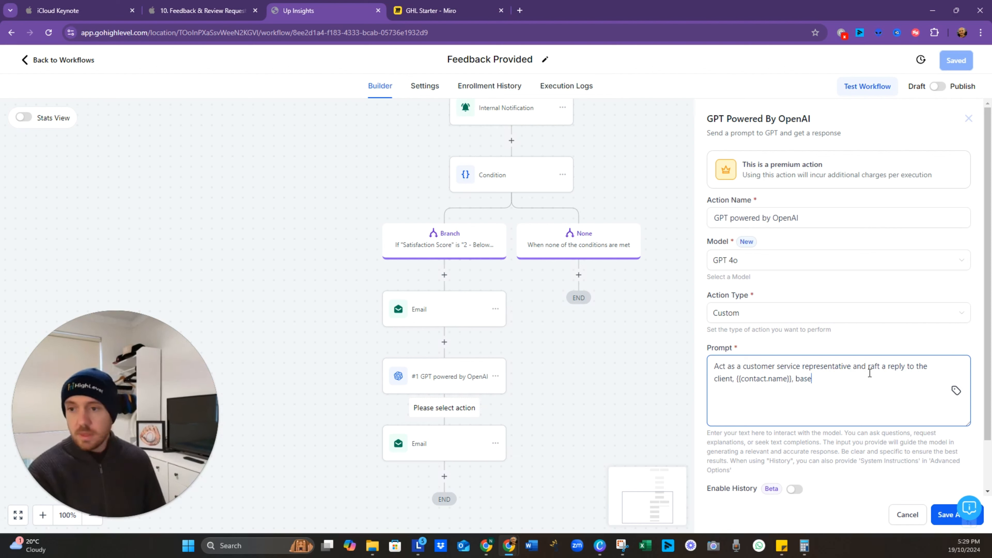
{"action": "type", "text": "d on this anaylisis"}
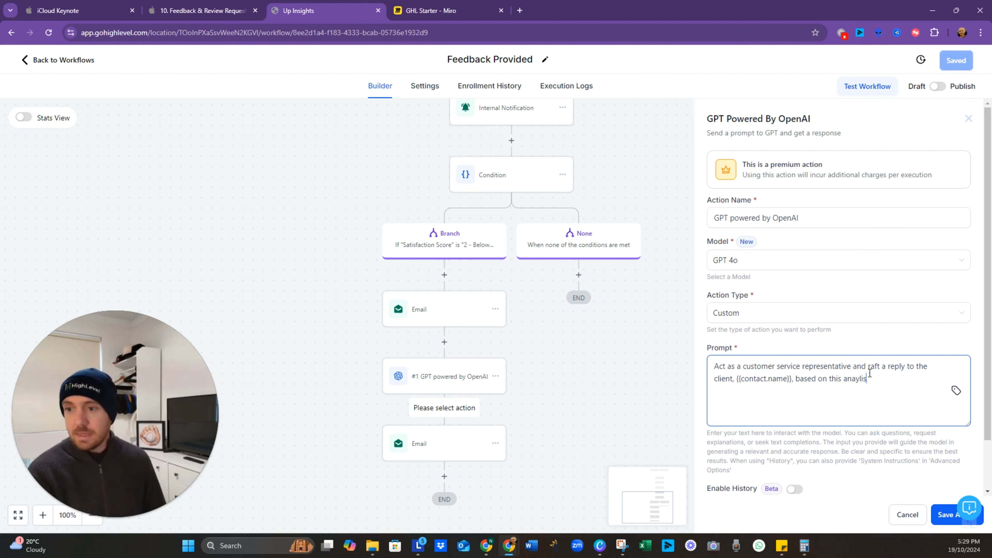
{"action": "key", "text": "Return"}
{"action": "key", "text": "Return"}
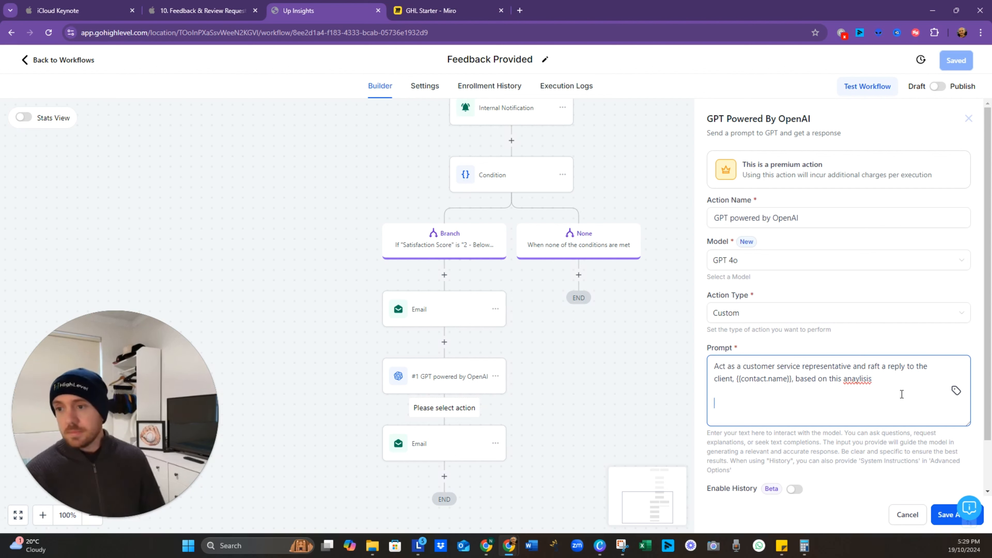
Step: Insert GPT #1's Response into the prompt, then save the action and the workflow
{"action": "left_click", "coordinate": [956, 391]}
{"action": "scroll", "coordinate": [864, 369], "scroll_direction": "down", "scroll_amount": 4}
{"action": "scroll", "coordinate": [864, 369], "scroll_direction": "up", "scroll_amount": 4}
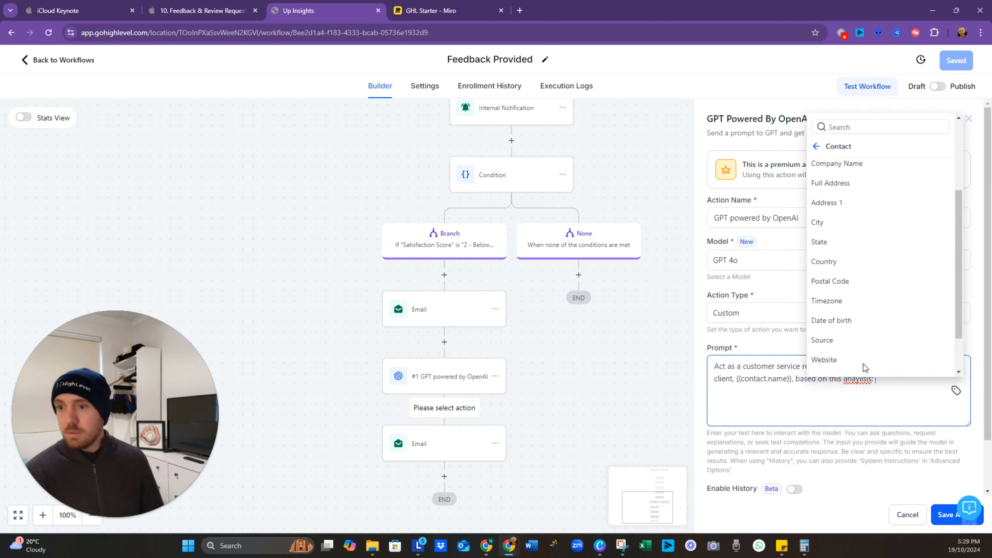
{"action": "left_click", "coordinate": [818, 147]}
{"action": "left_click", "coordinate": [818, 347]}
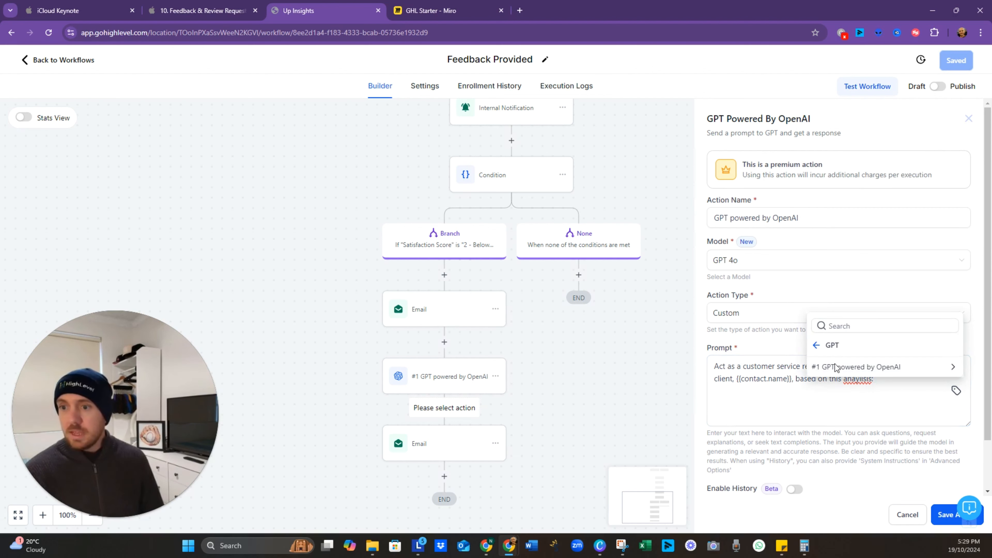
{"action": "left_click", "coordinate": [855, 367]}
{"action": "left_click", "coordinate": [827, 367]}
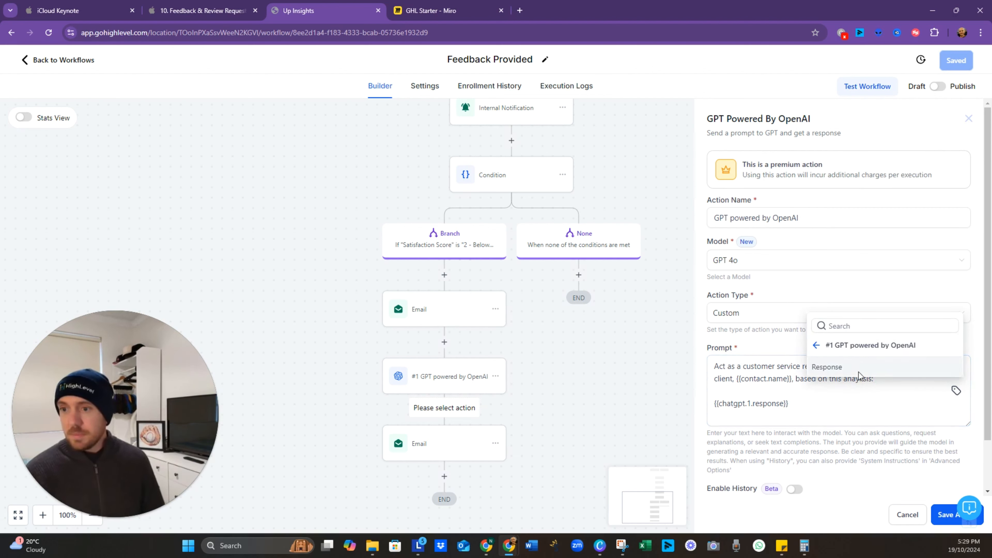
{"action": "left_click", "coordinate": [946, 514]}
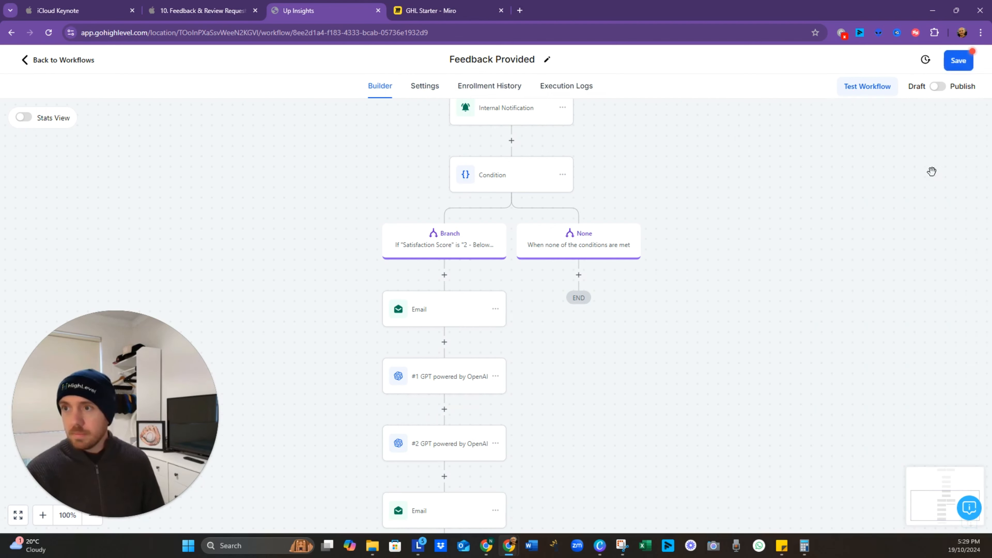
{"action": "left_click", "coordinate": [957, 65]}
Step: Change the final email's message to {{chatgpt.3.response}}, then save the email and workflow
{"action": "scroll", "coordinate": [557, 417], "scroll_direction": "down", "scroll_amount": 1}
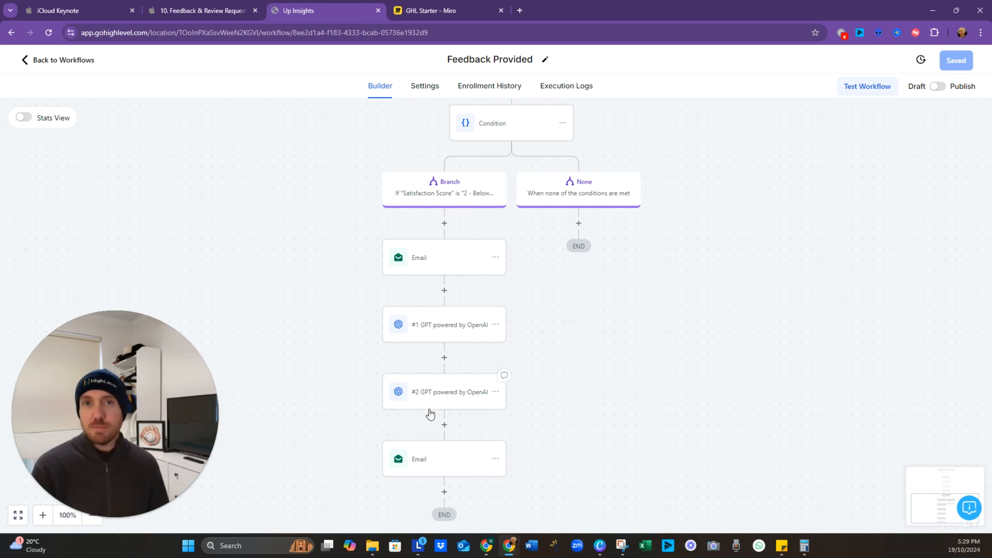
{"action": "left_click", "coordinate": [452, 463]}
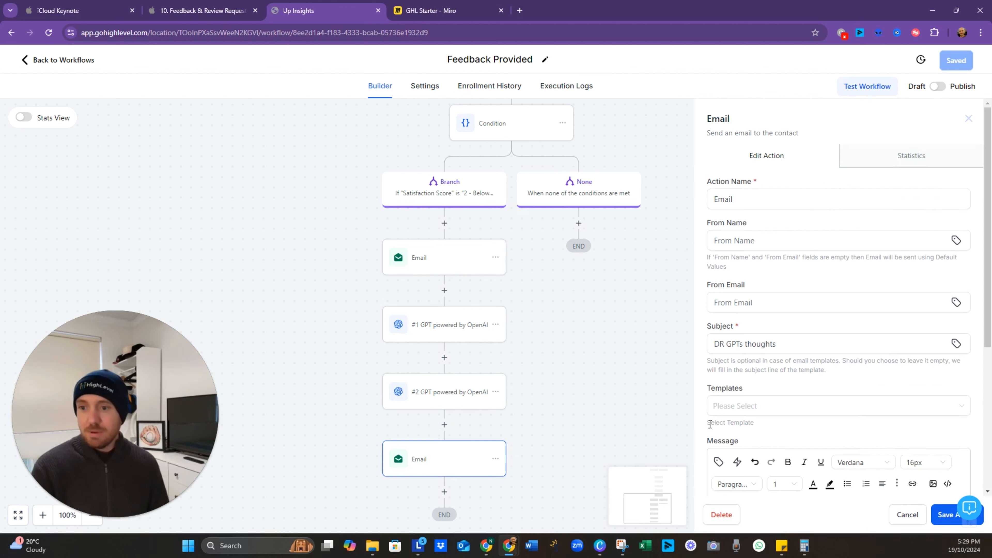
{"action": "scroll", "coordinate": [768, 406], "scroll_direction": "down", "scroll_amount": 5}
{"action": "double_click", "coordinate": [755, 291]}
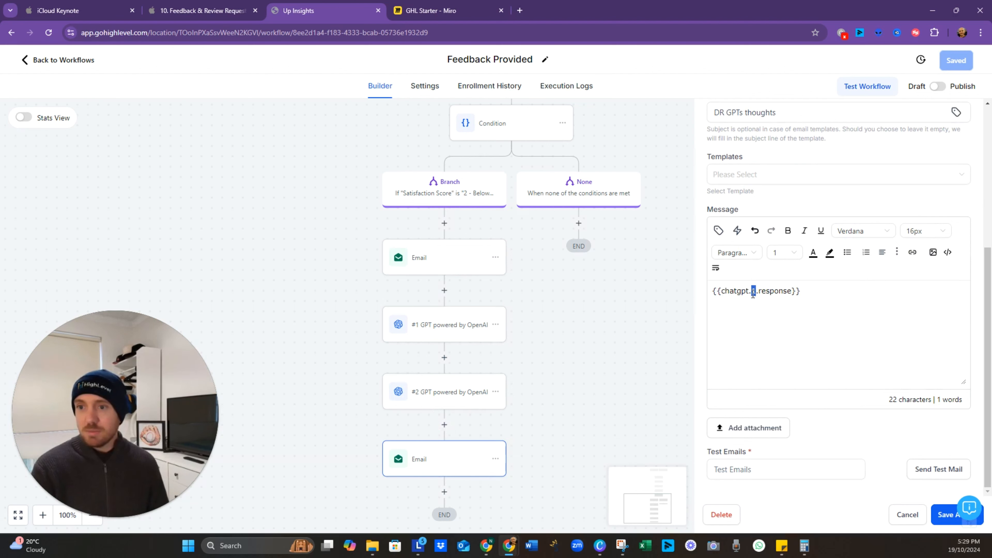
{"action": "type", "text": "3"}
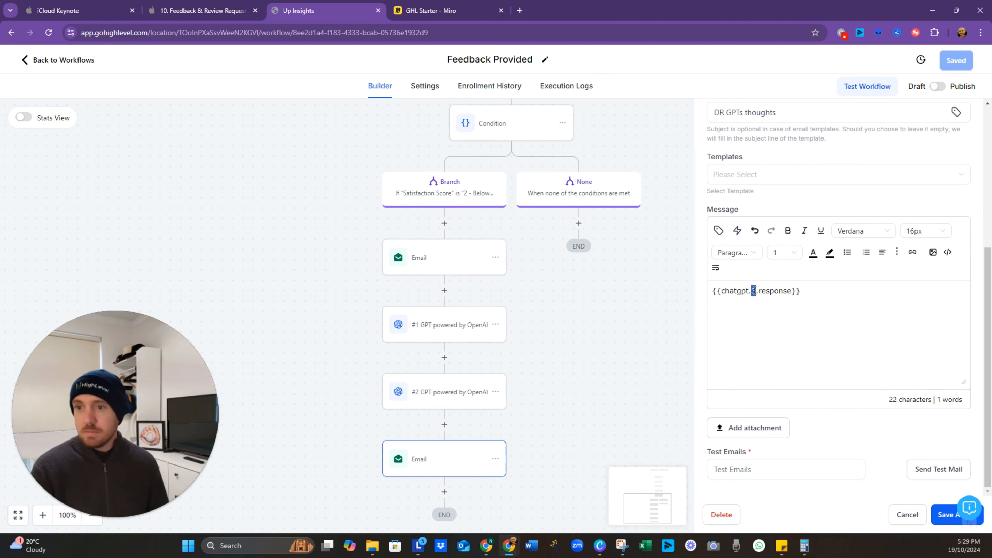
{"action": "left_click", "coordinate": [941, 514]}
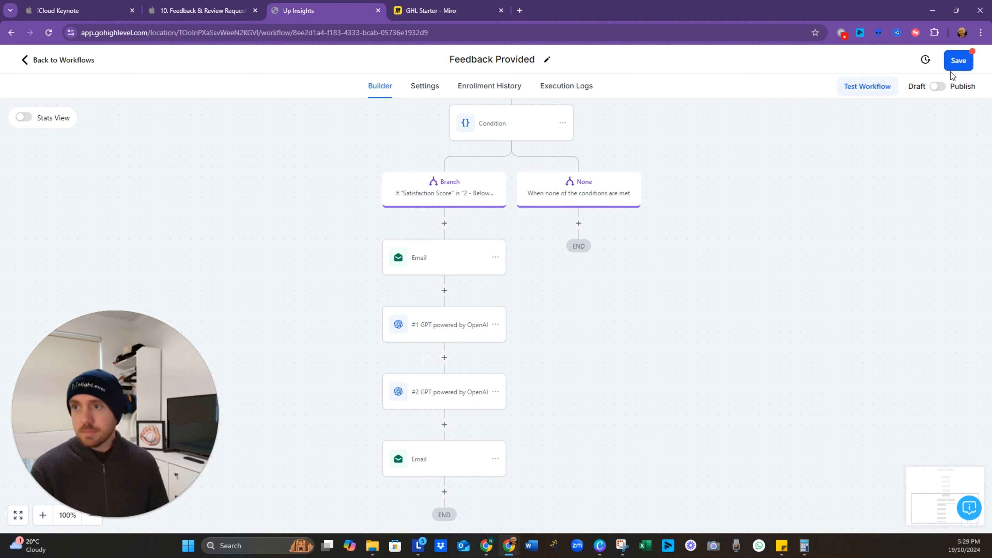
{"action": "left_click", "coordinate": [957, 62]}
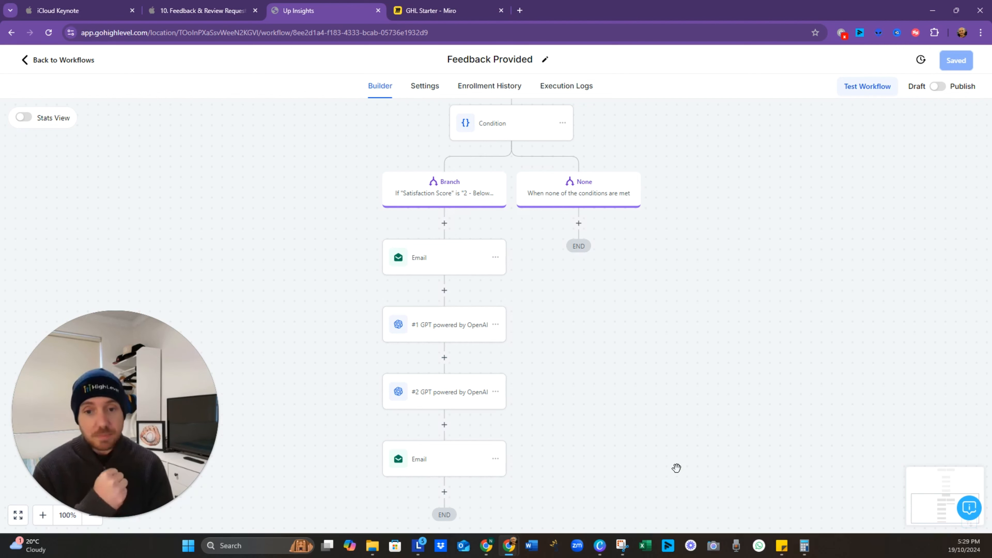
Step: Review the #1 and #2 GPT prompts, then advance the Keynote presentation to the Summary slide
{"action": "left_click", "coordinate": [447, 327]}
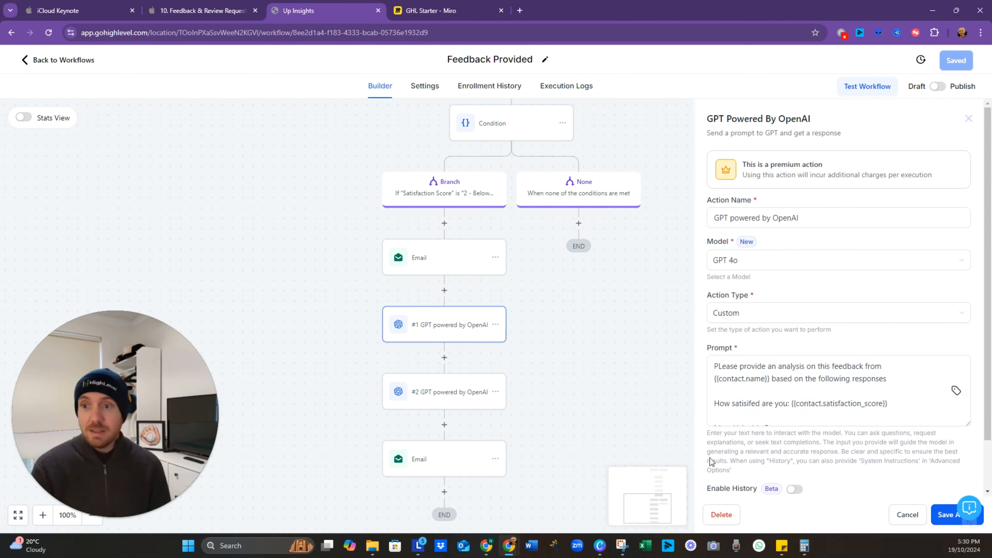
{"action": "left_click", "coordinate": [457, 405]}
{"action": "scroll", "coordinate": [800, 395], "scroll_direction": "down", "scroll_amount": 2}
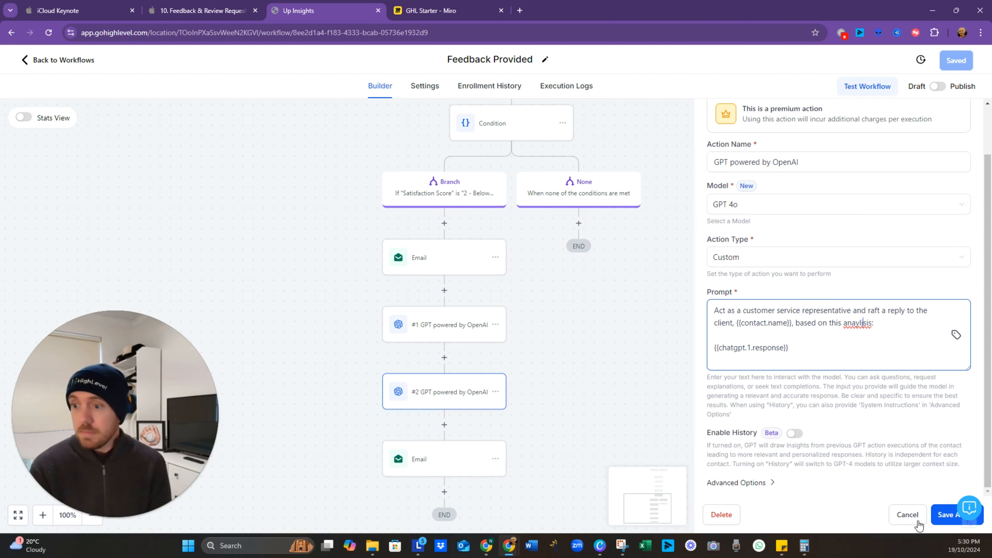
{"action": "left_click", "coordinate": [939, 516]}
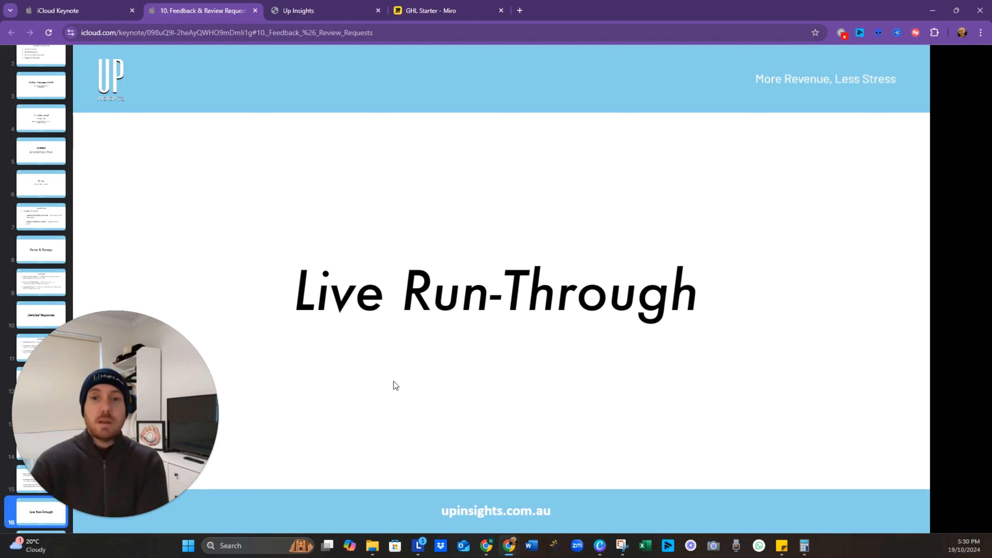
{"action": "key", "text": "Right"}
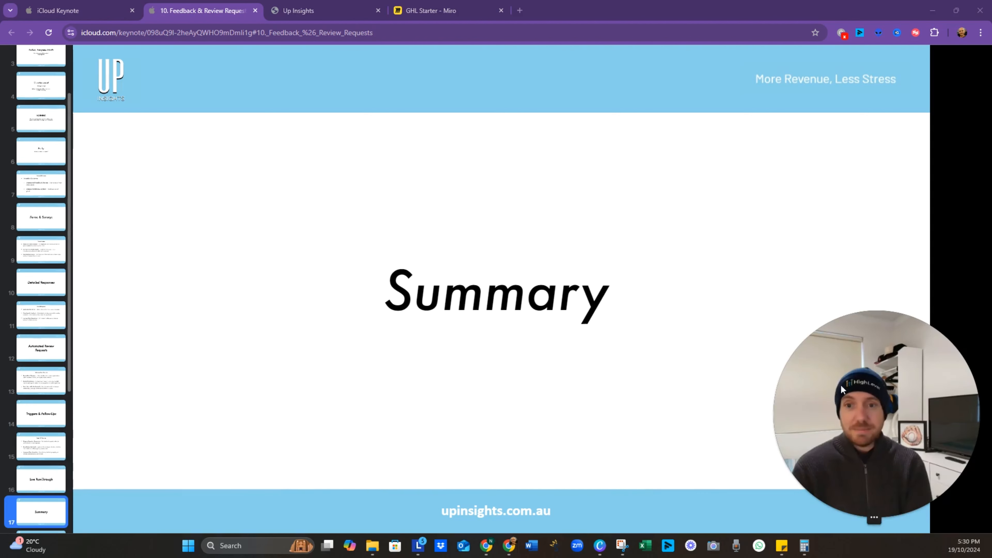